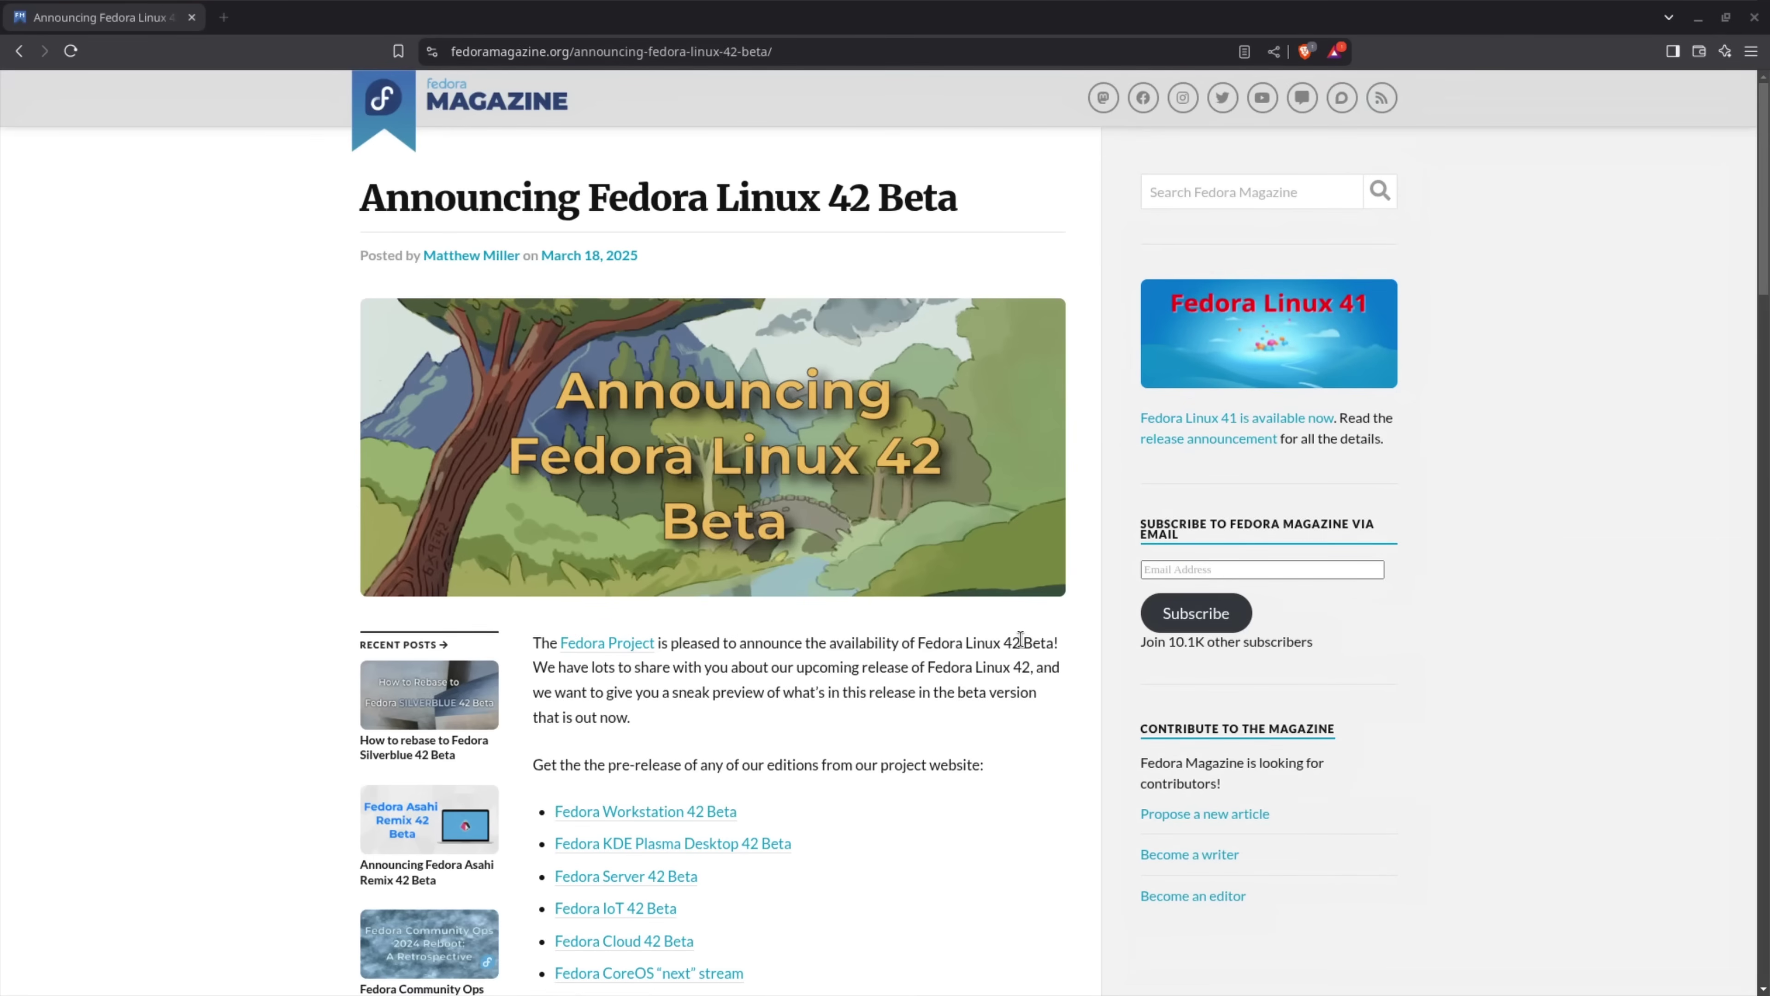
Read down the Fedora 42 Beta announcement, highlighting the words python, DNF5 and Ruby
scroll(1023, 641, down, 1)
scroll(1023, 640, down, 8)
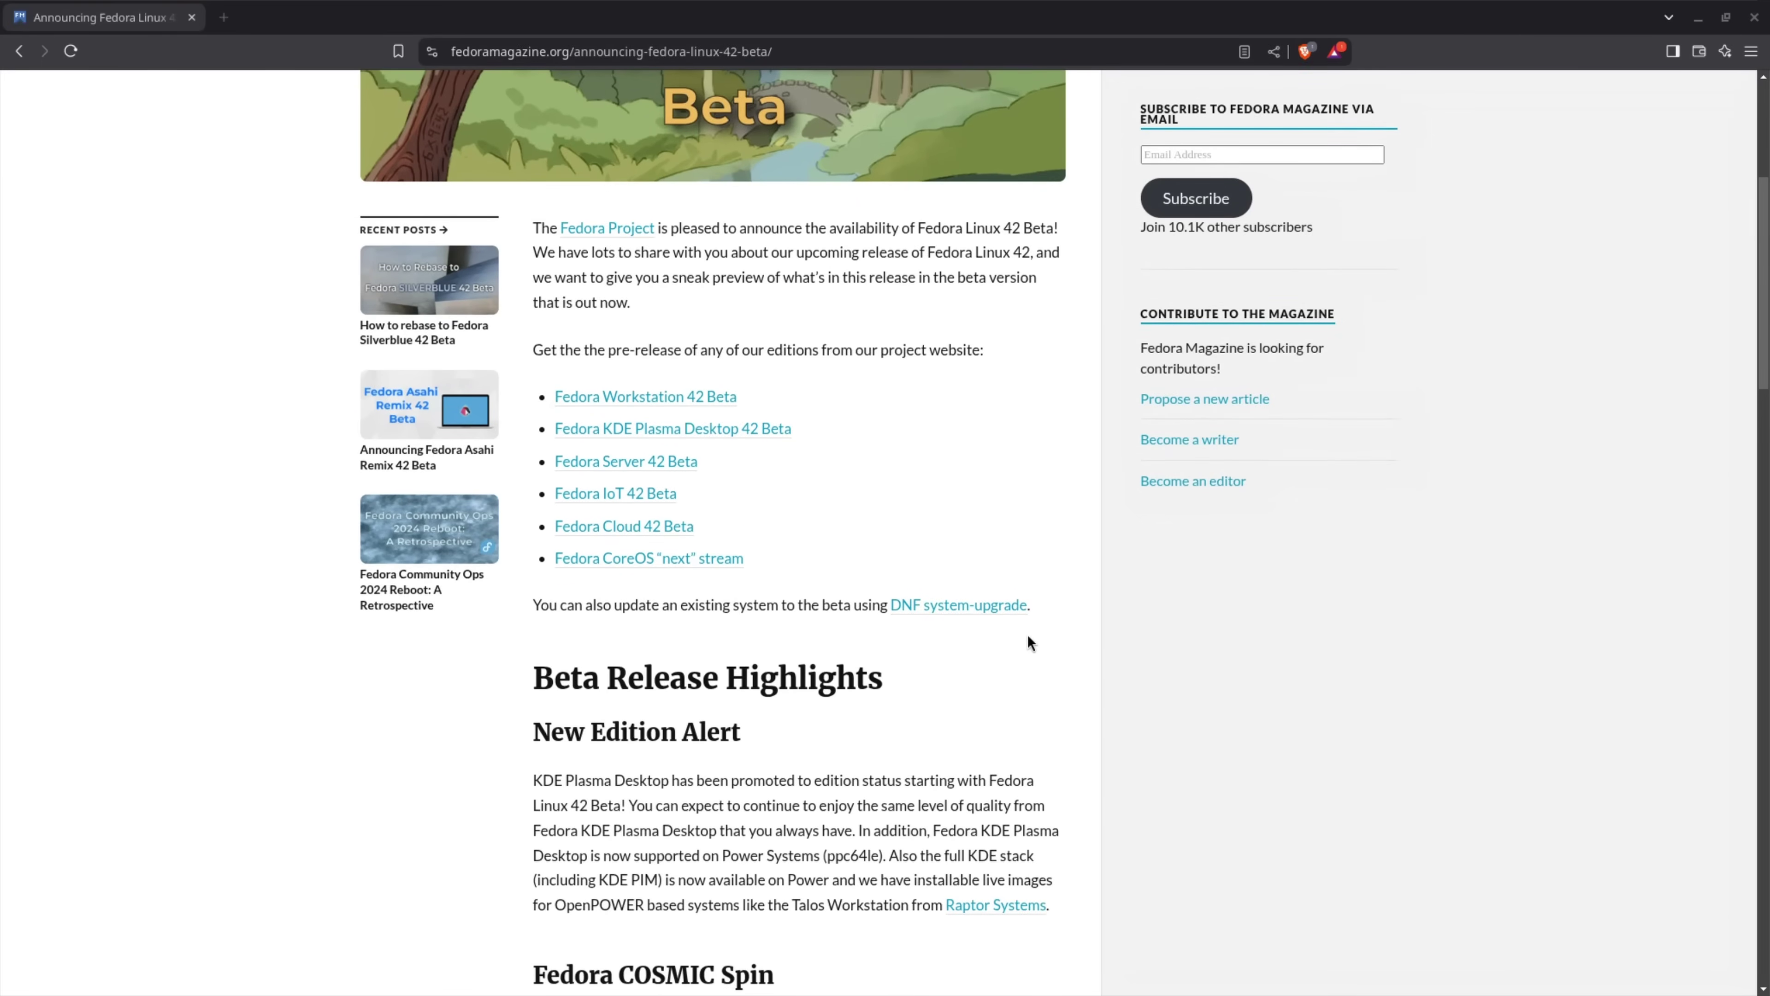
scroll(1027, 634, down, 3)
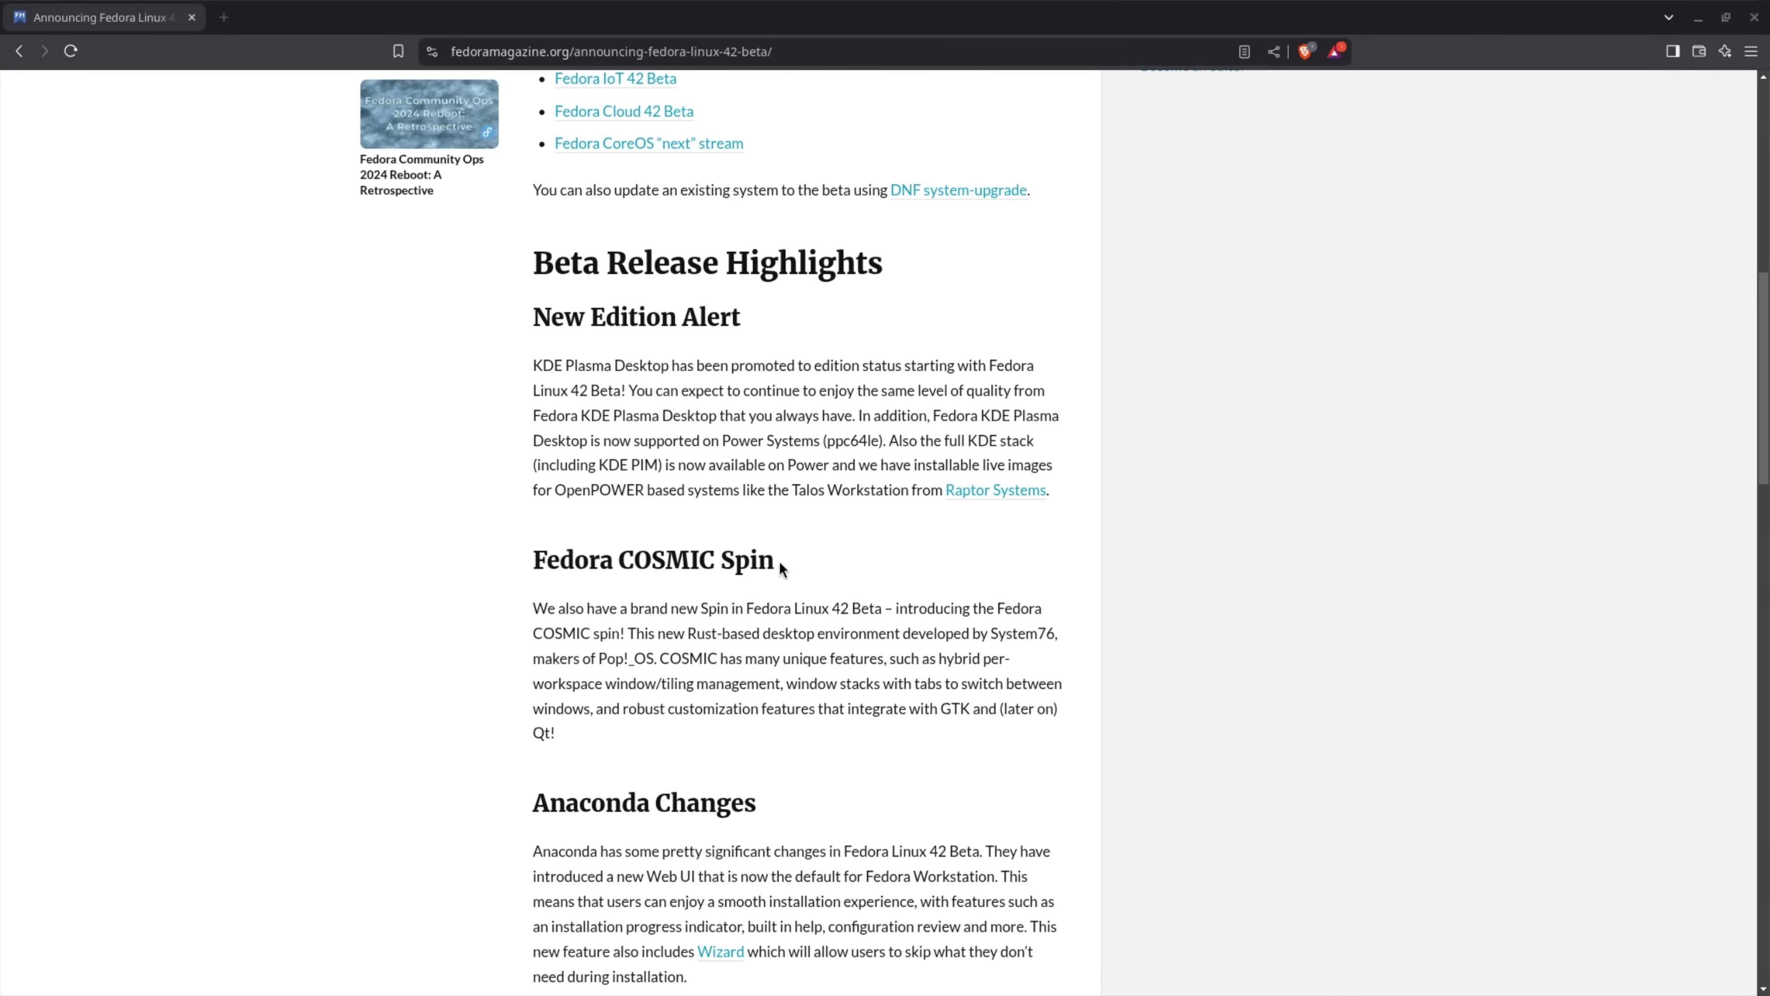
scroll(778, 561, down, 7)
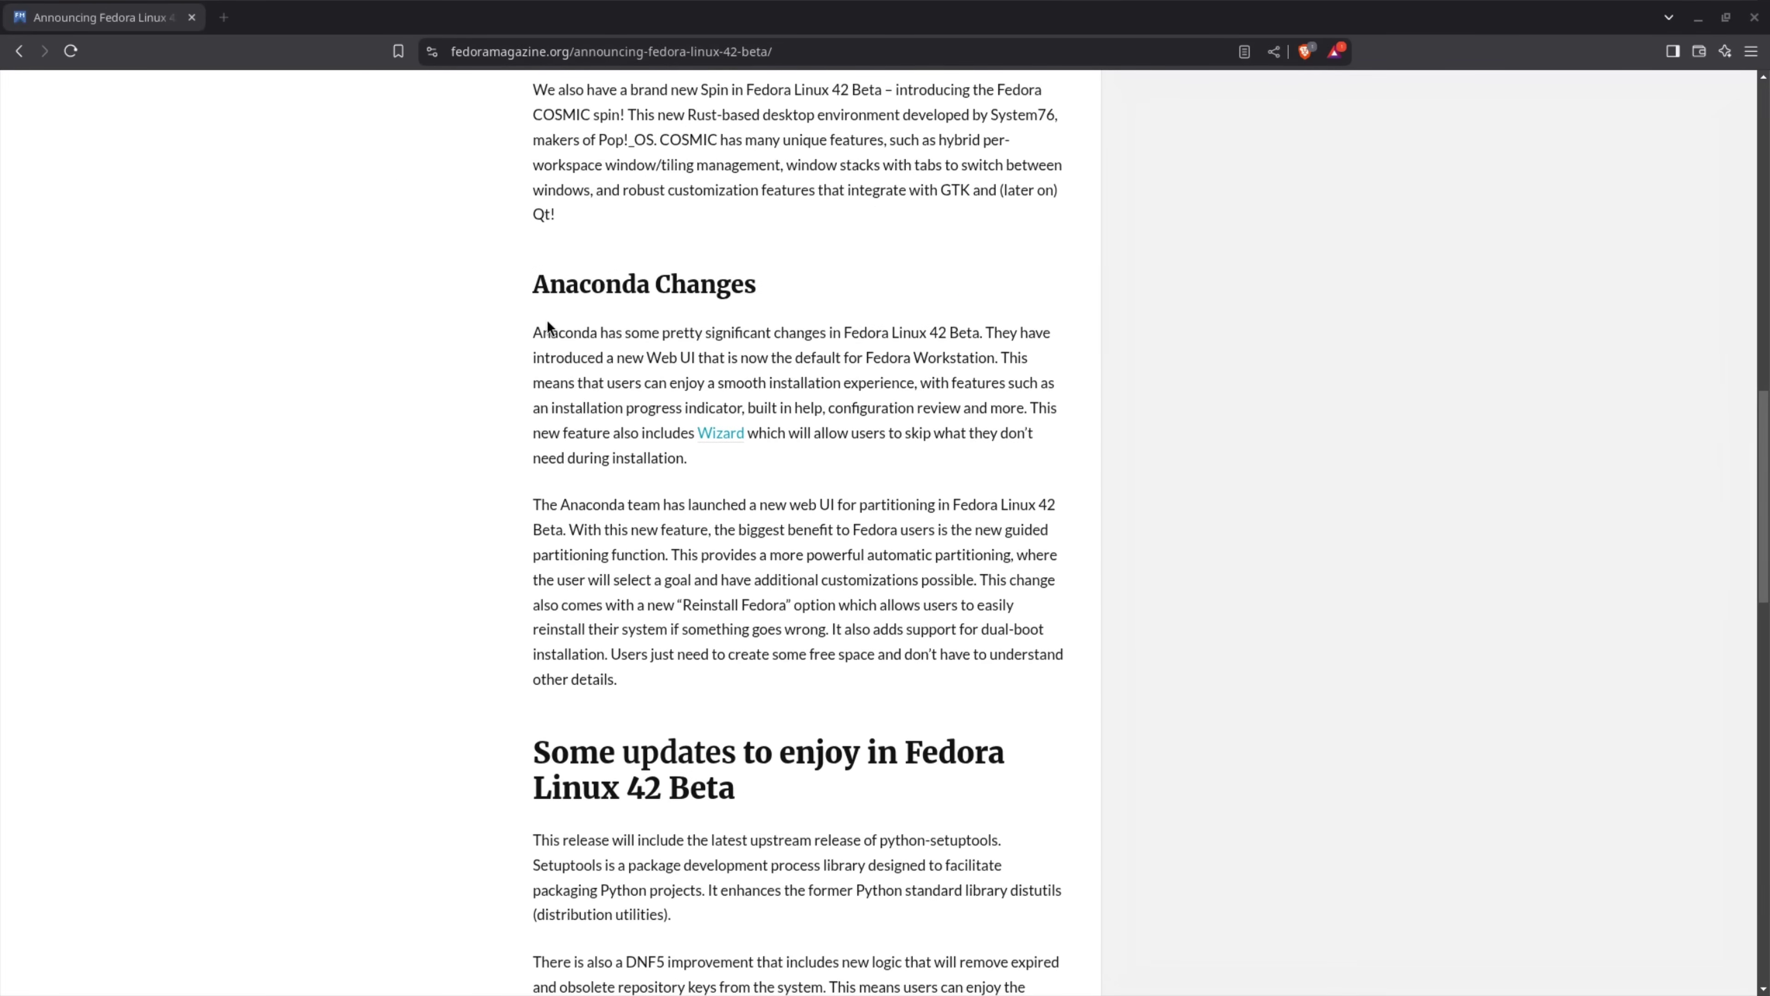
scroll(517, 360, down, 6)
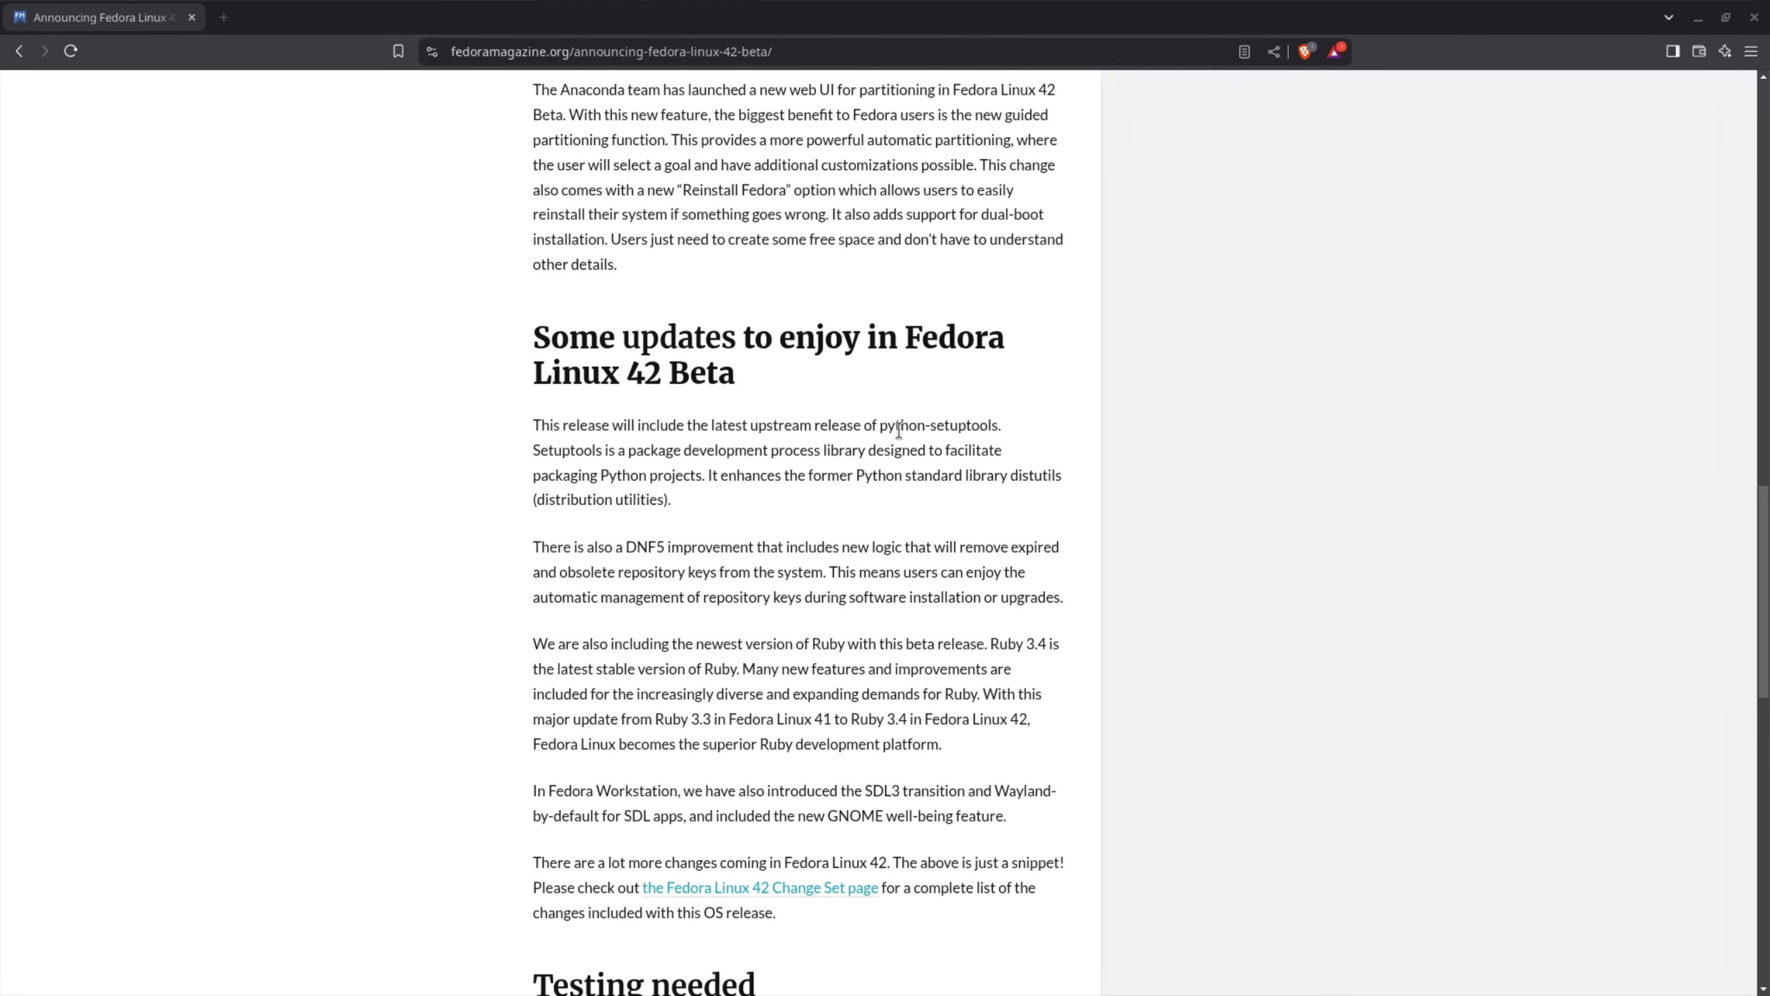
double_click(900, 426)
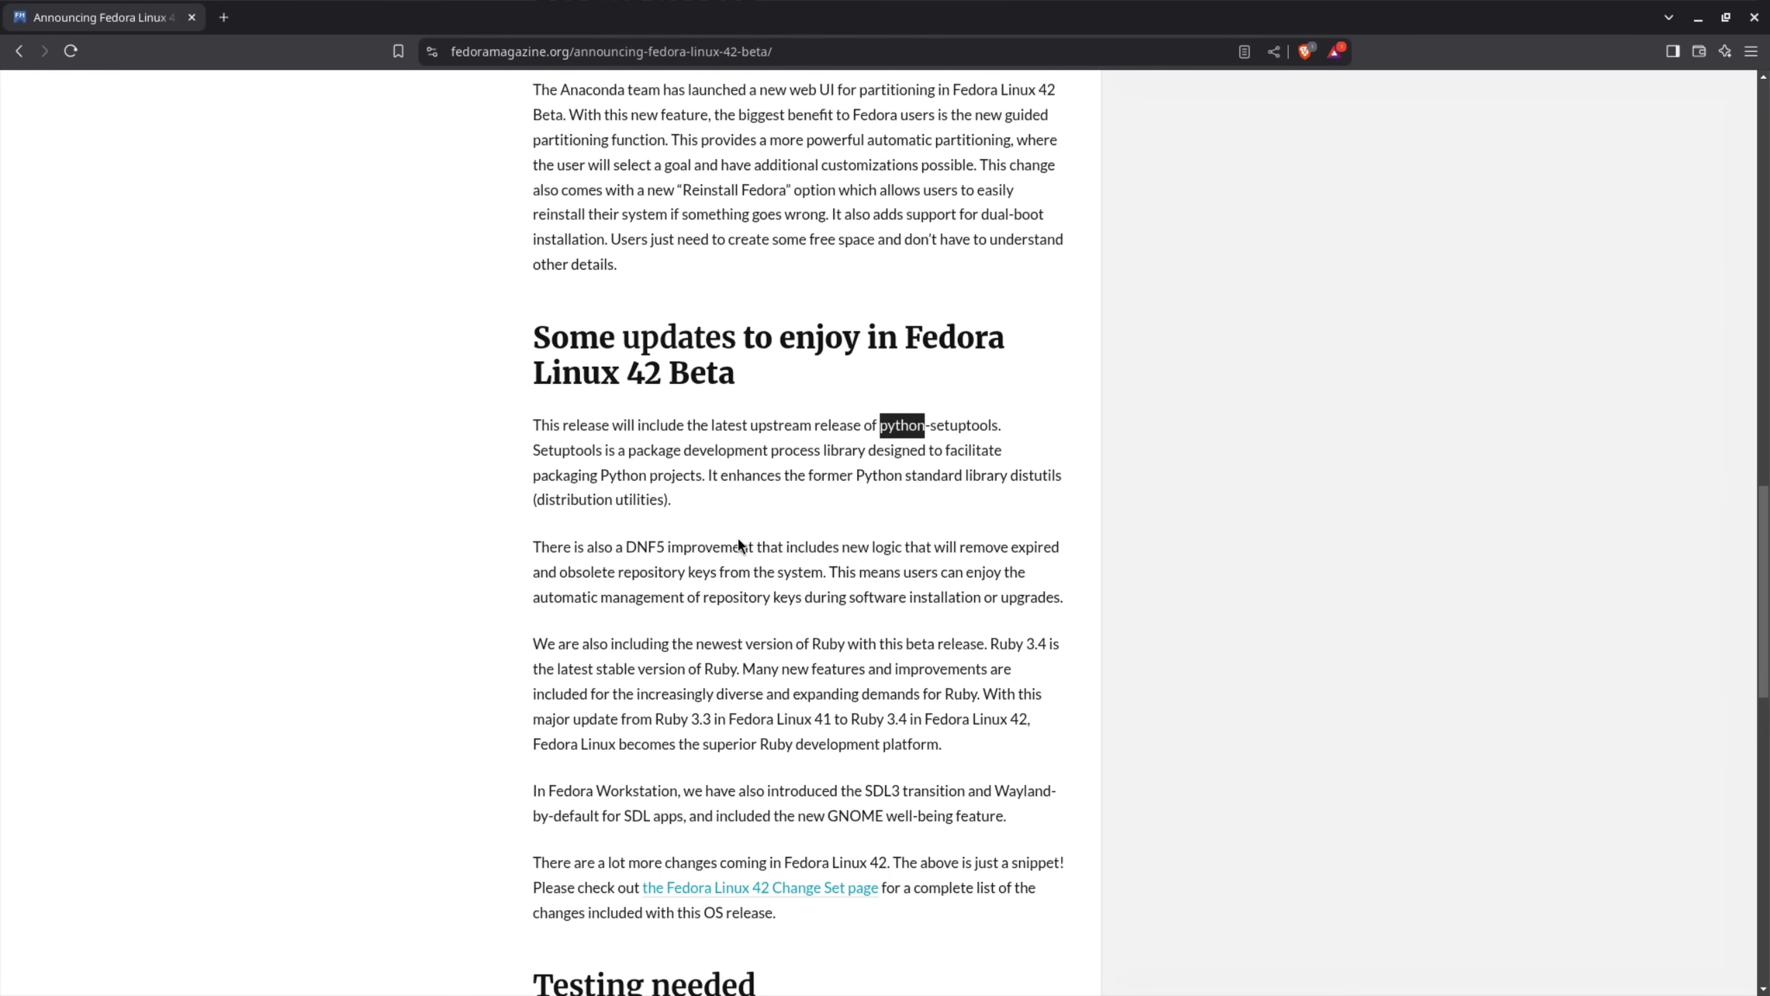
double_click(645, 547)
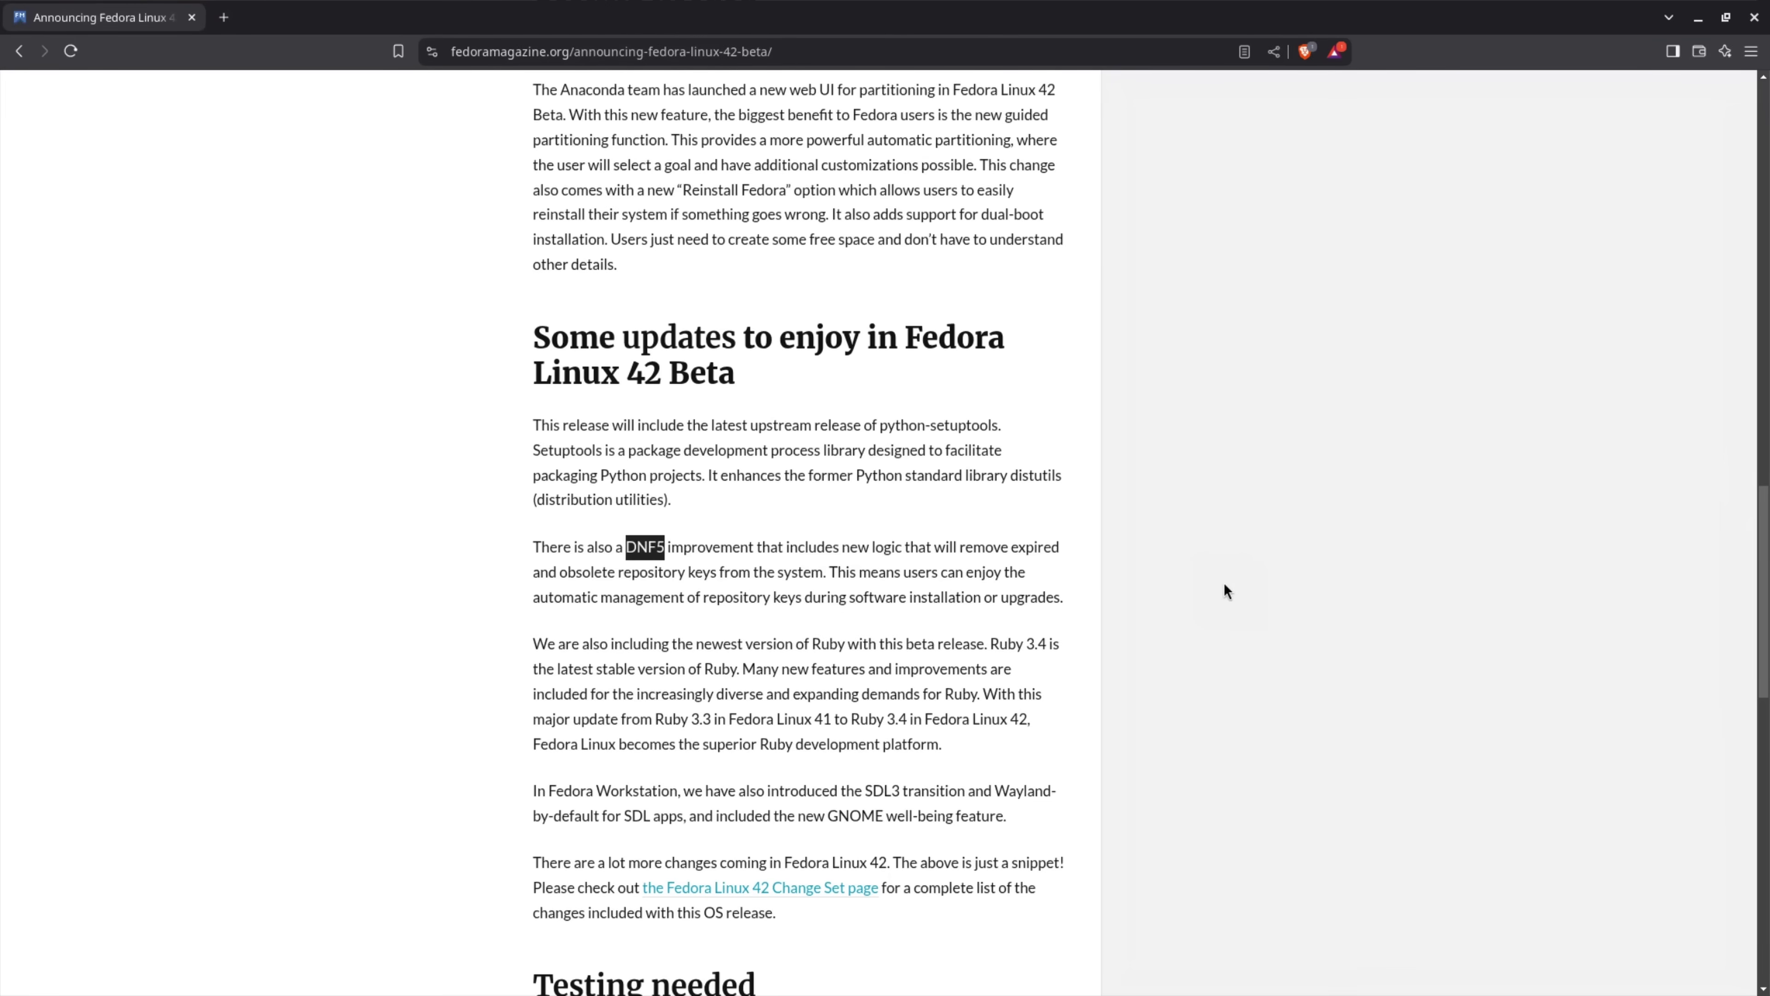
scroll(1224, 584, down, 2)
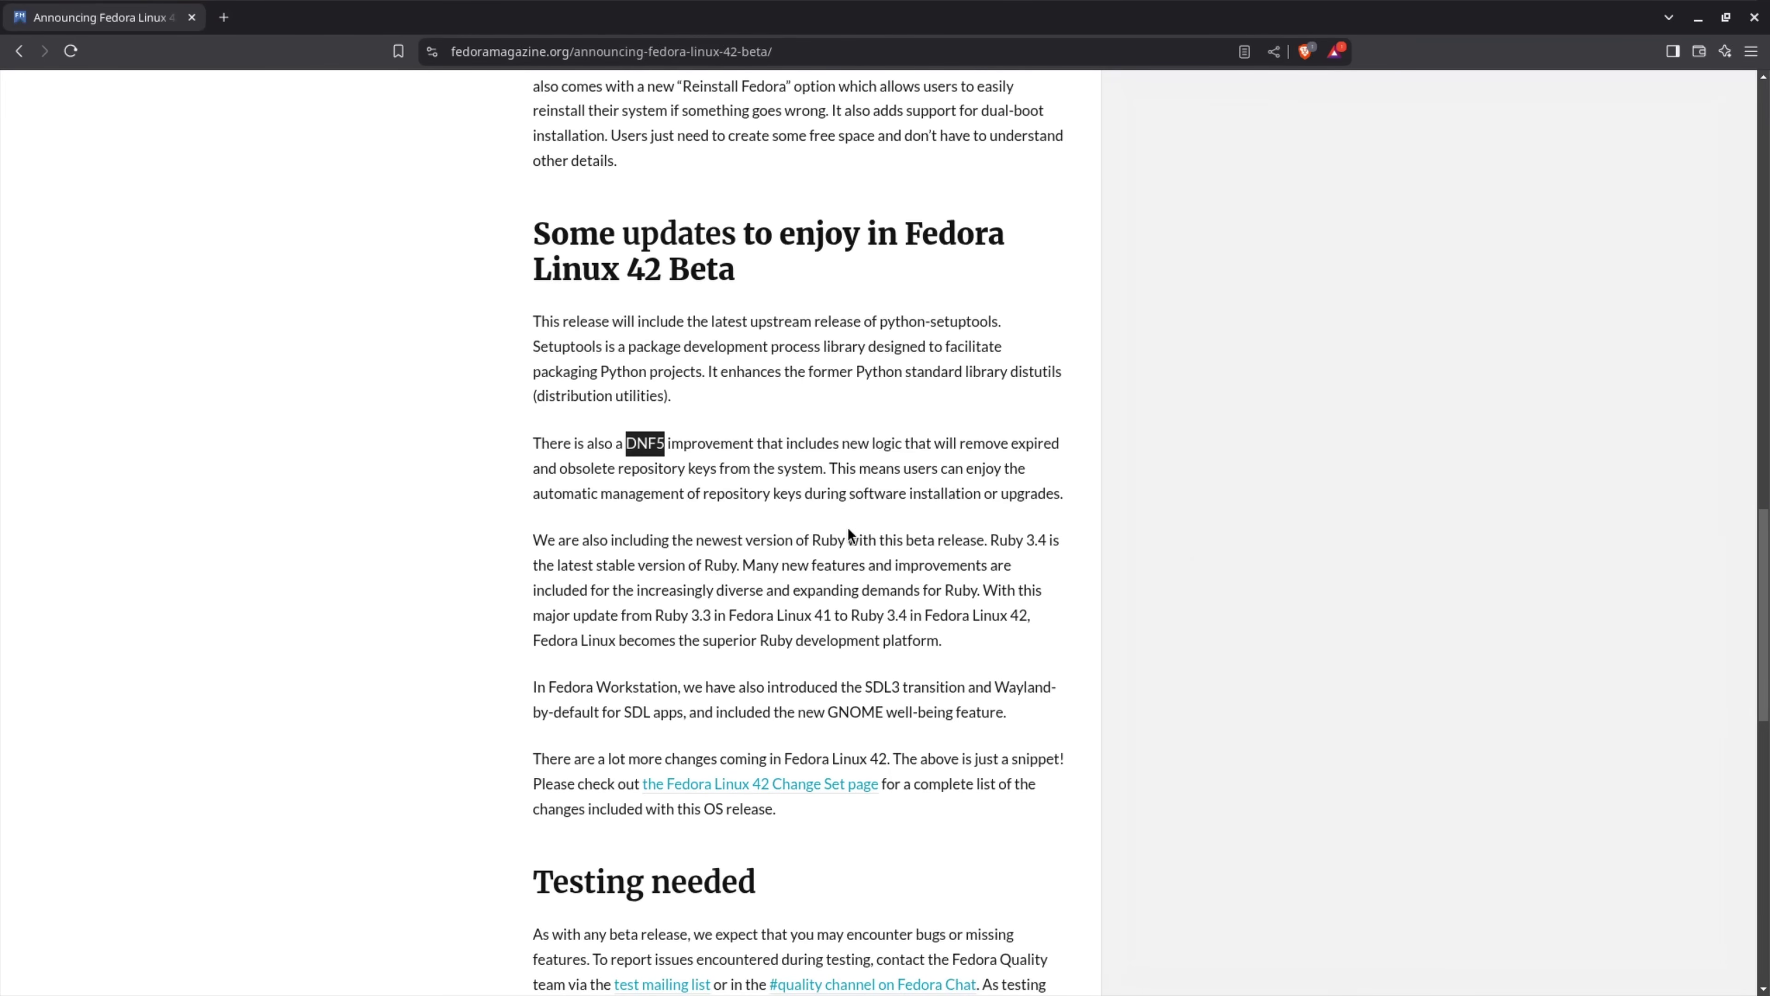
double_click(820, 540)
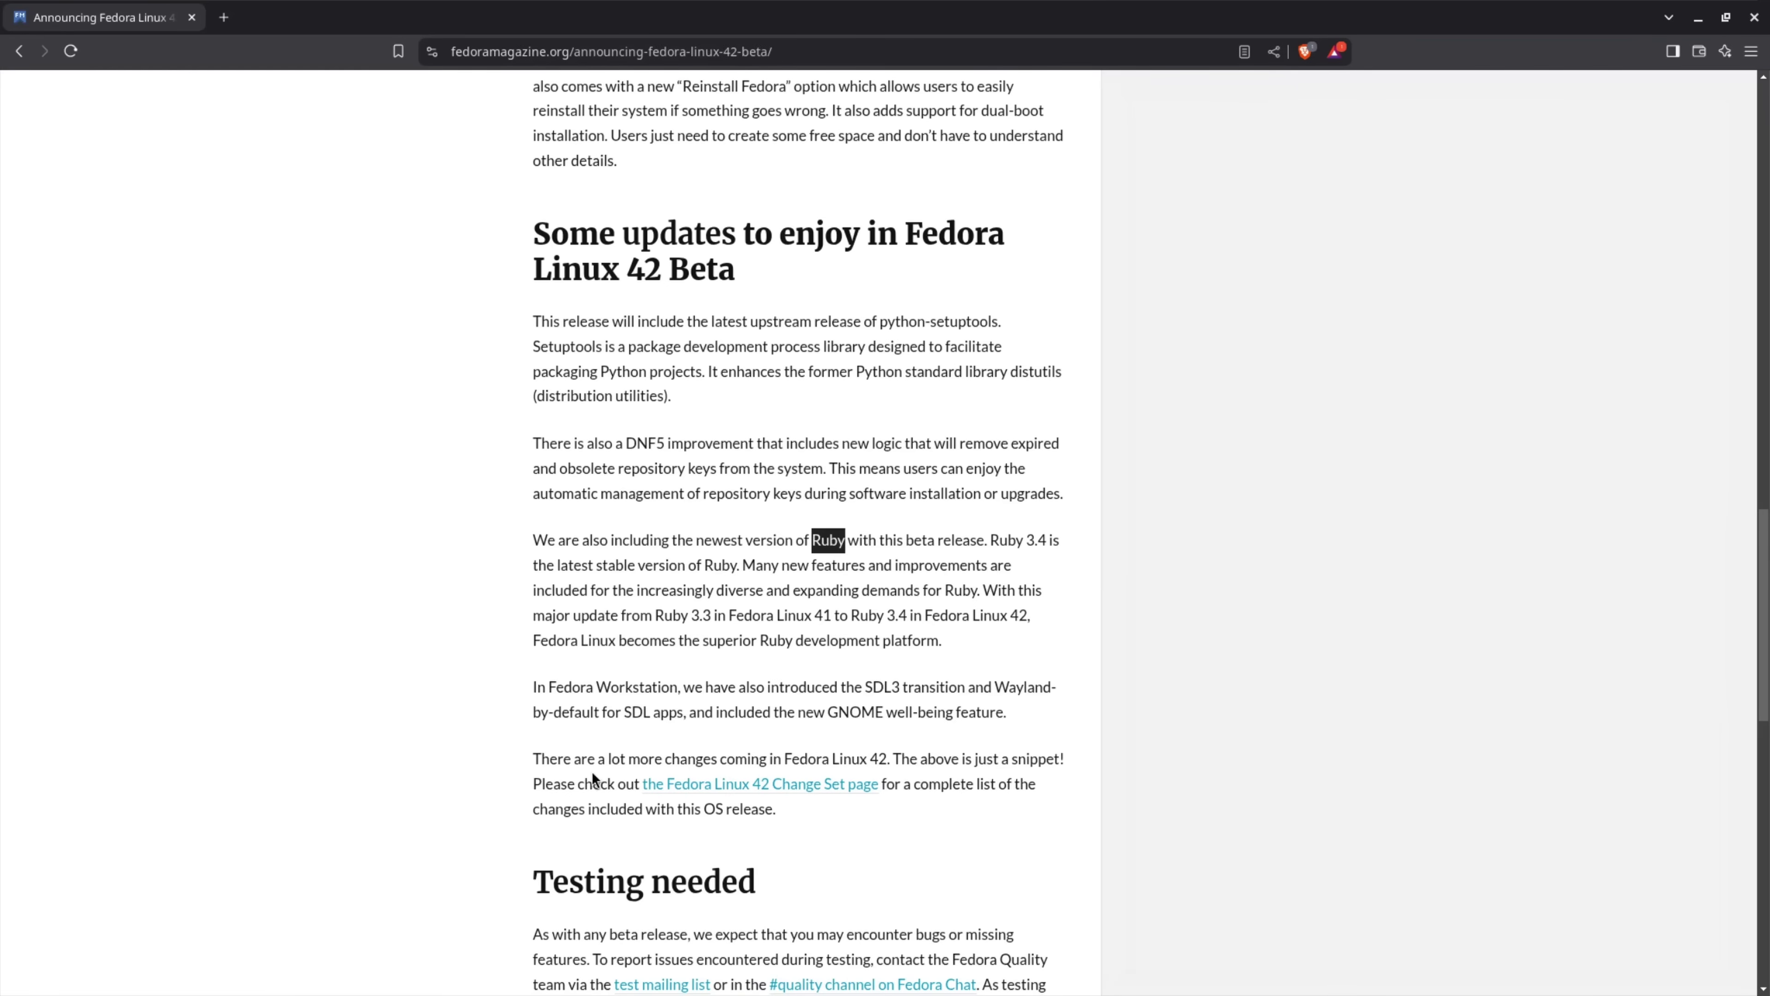
Scroll to the end of the article and back up to the Workstation 42 Beta link
scroll(439, 783, down, 9)
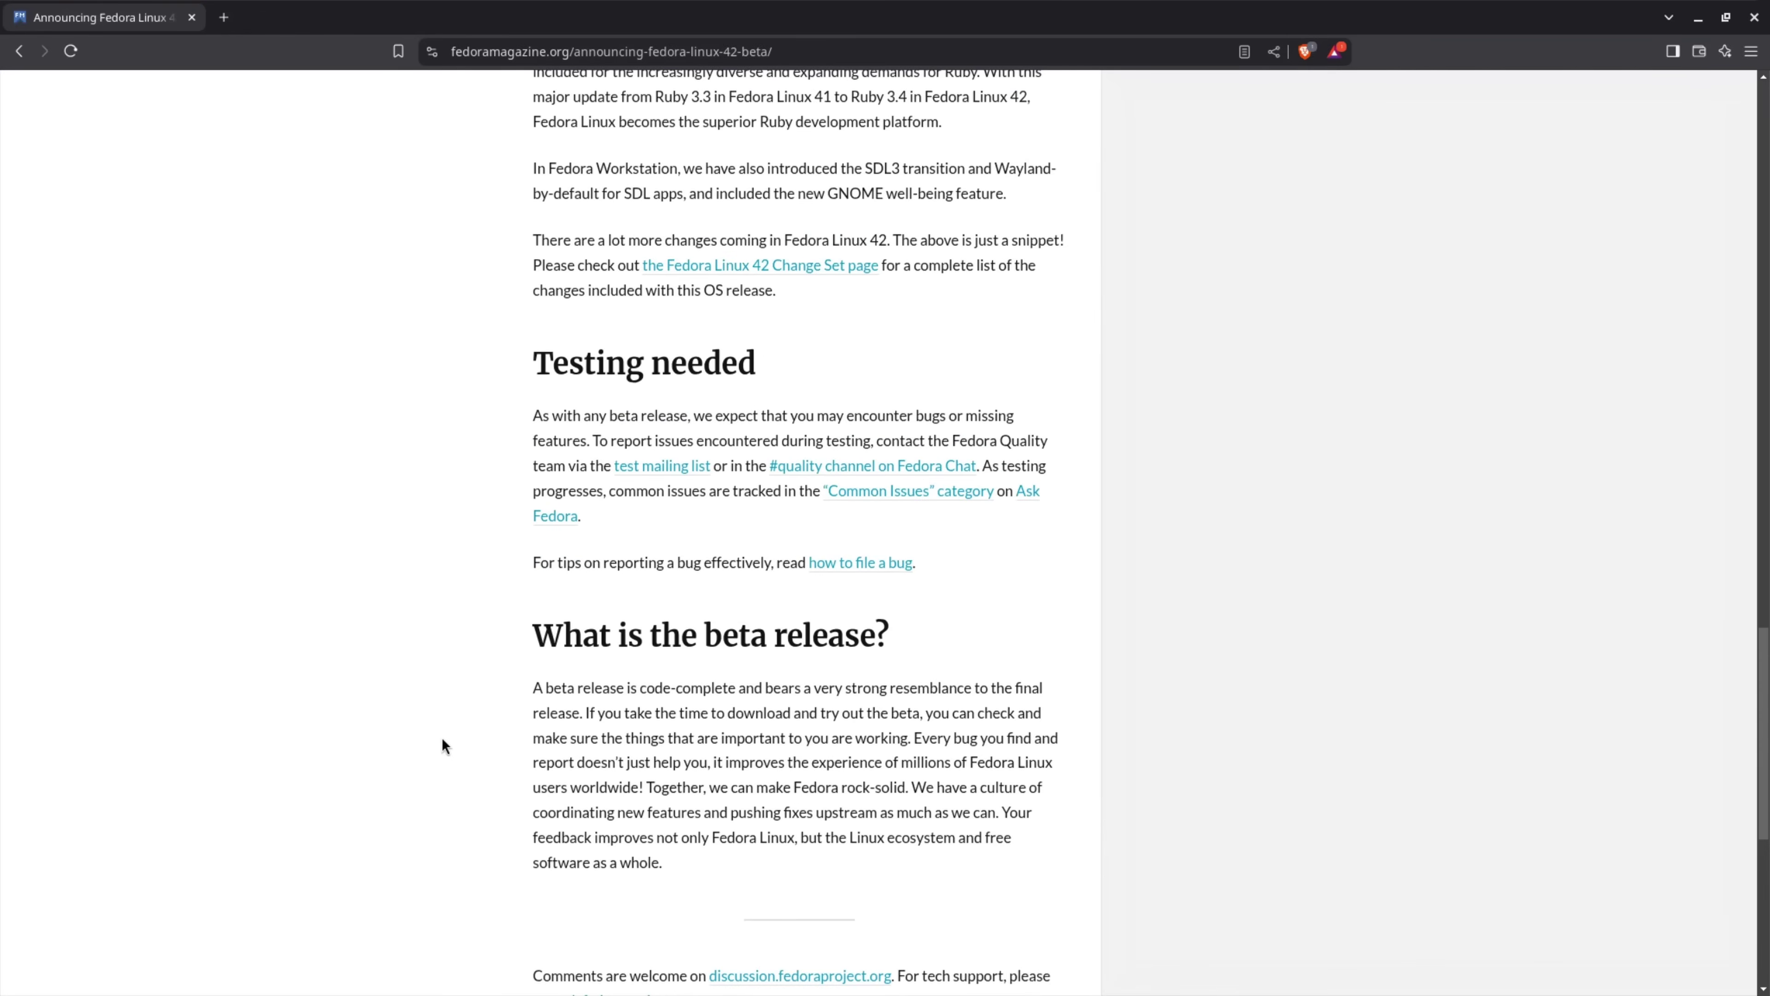
scroll(442, 739, down, 7)
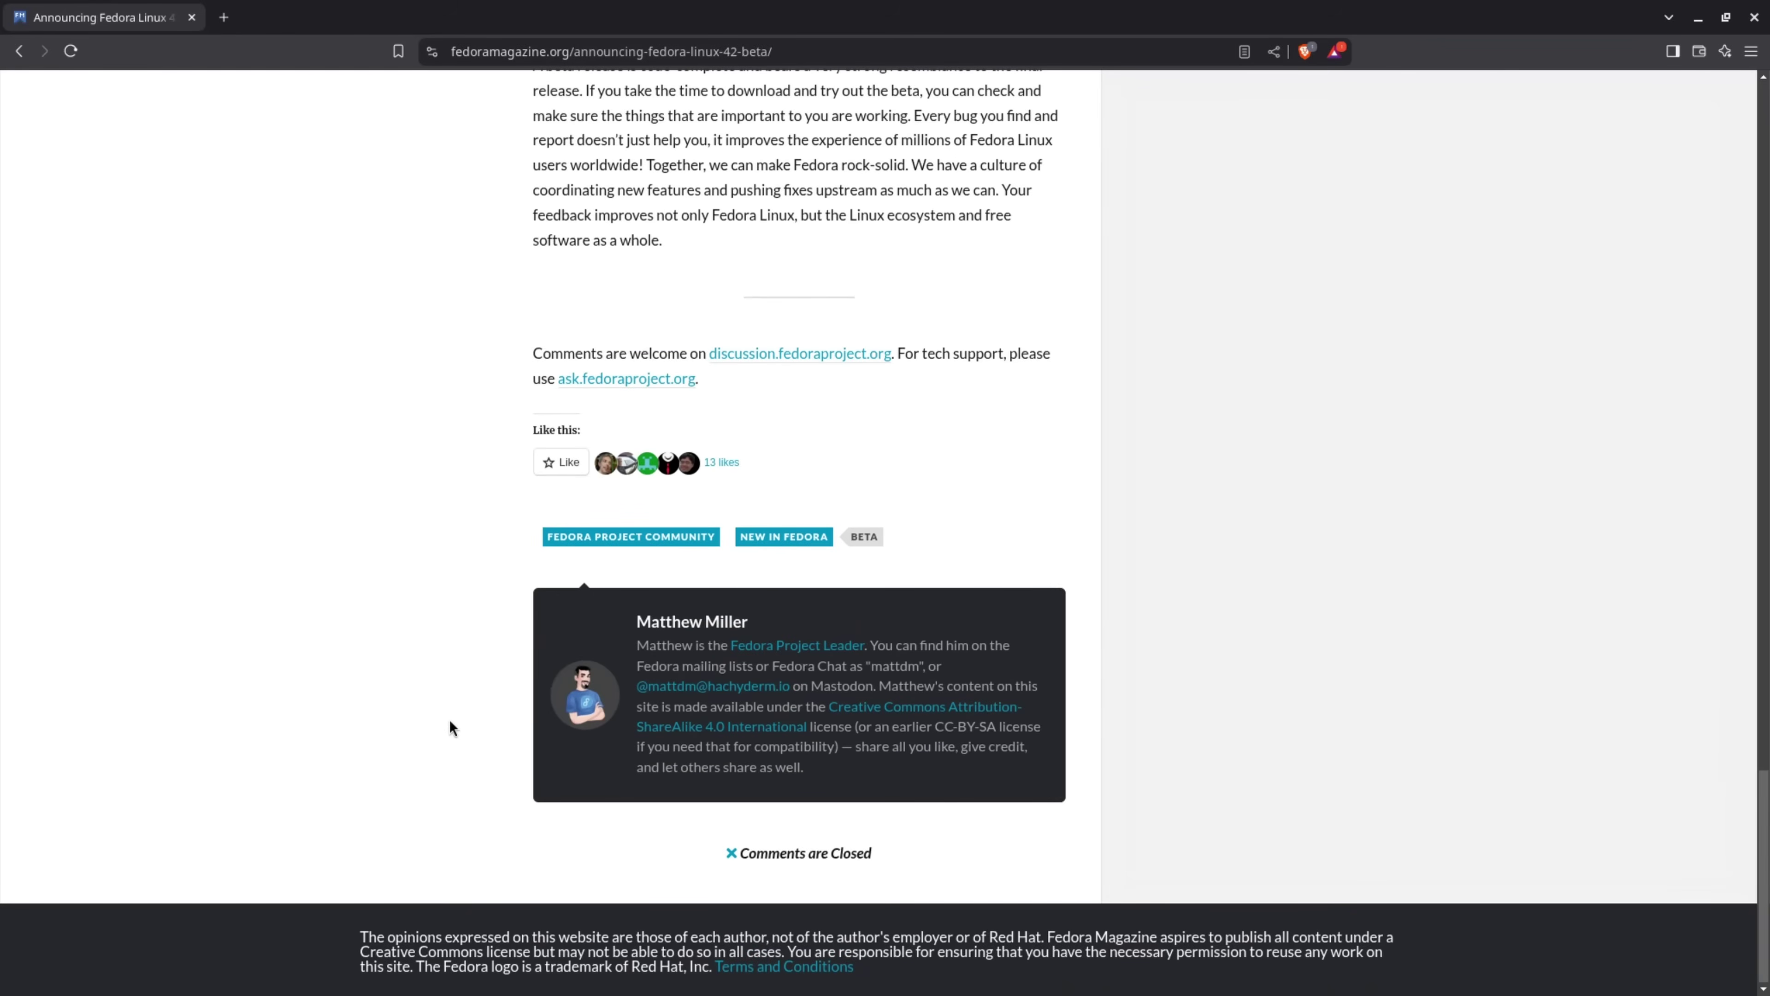
scroll(443, 634, up, 20)
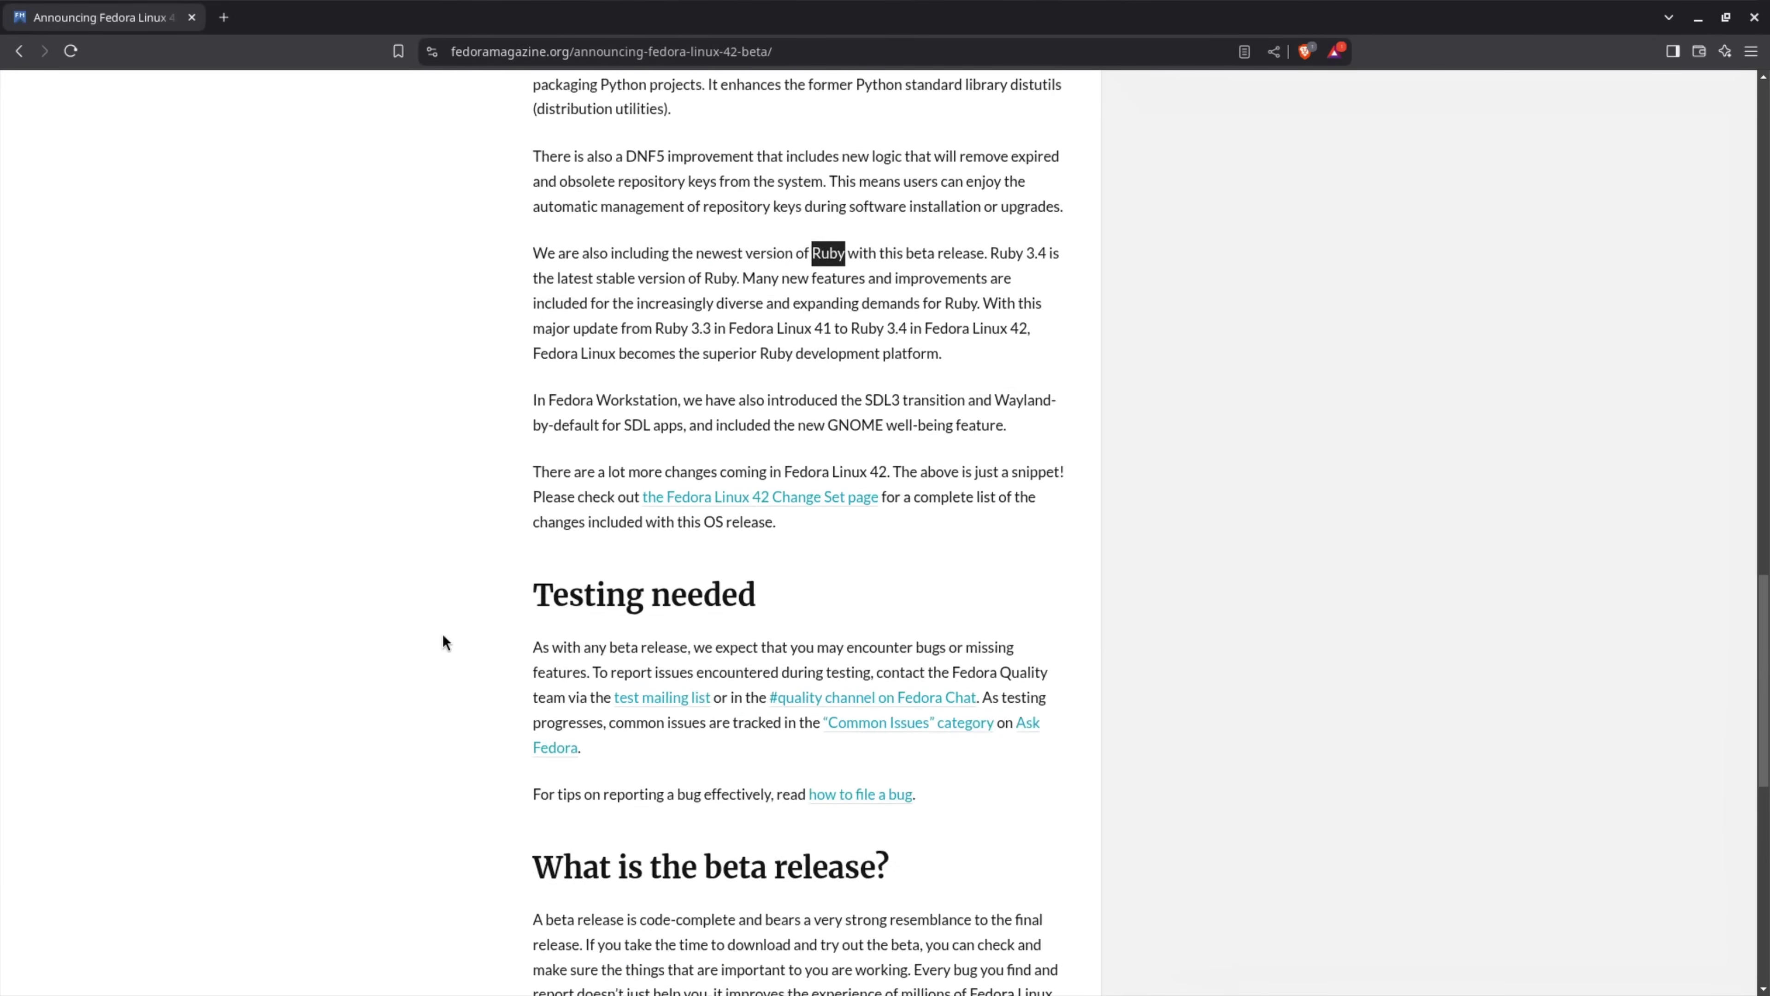
scroll(442, 634, up, 18)
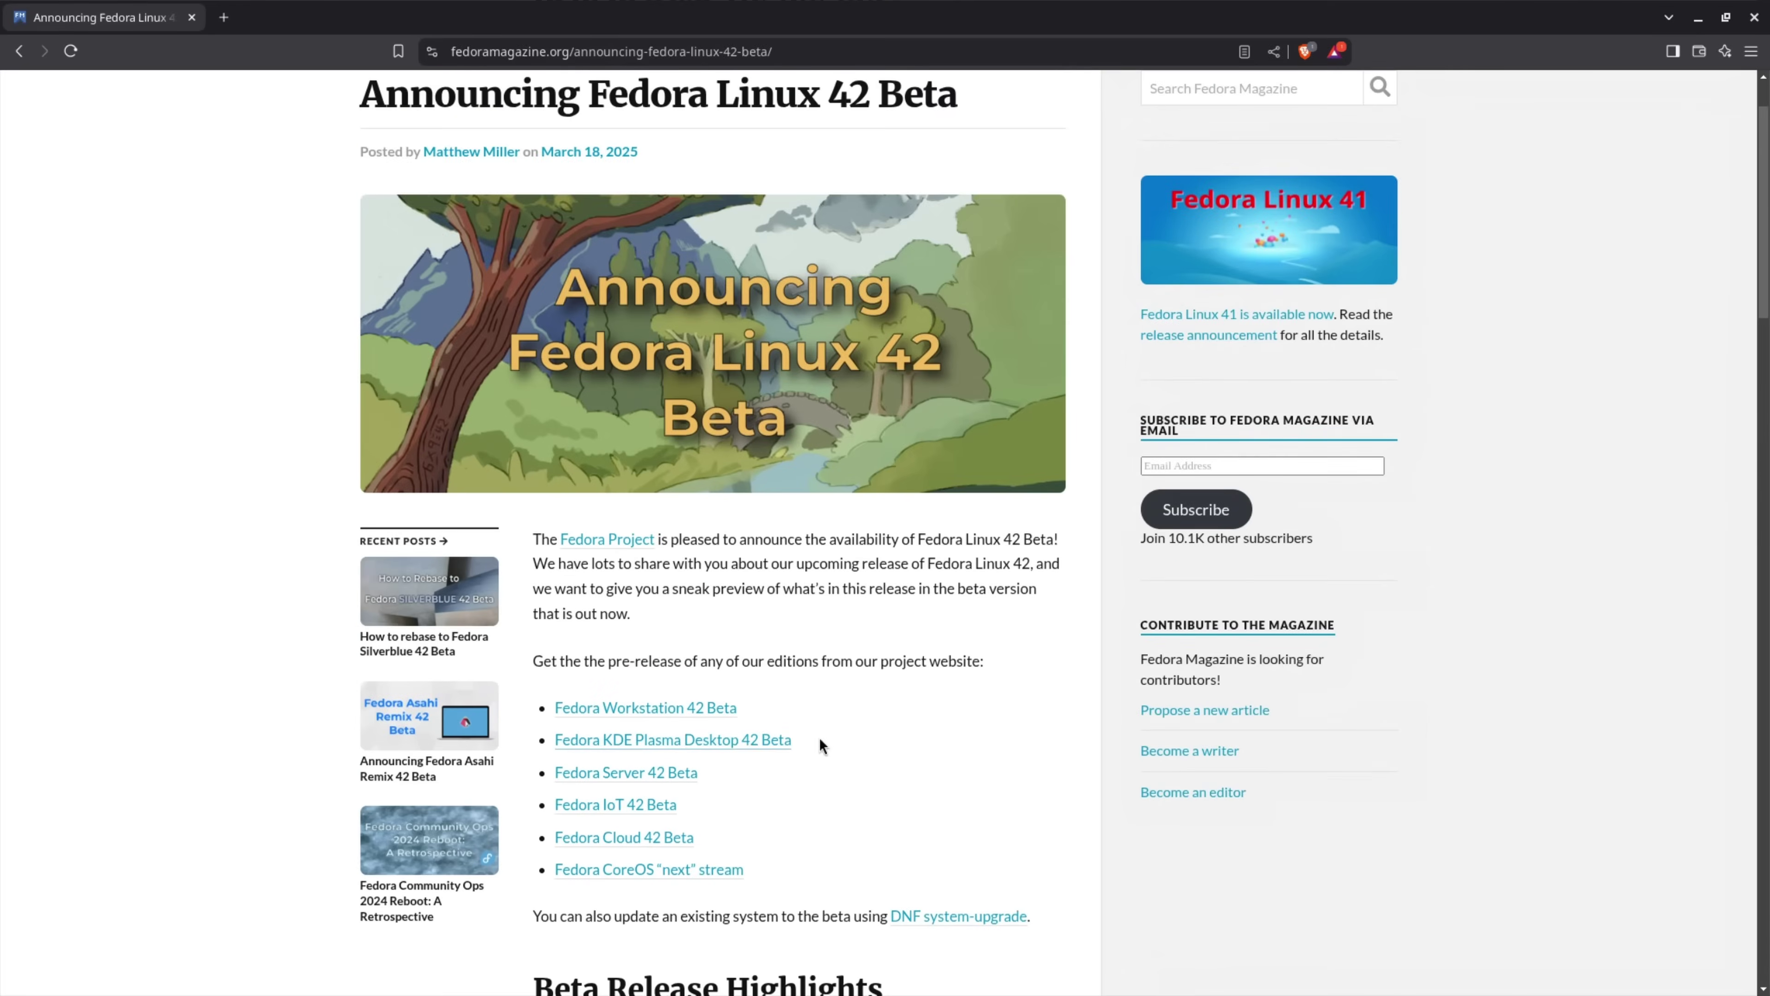
scroll(958, 717, up, 2)
Open the Workstation 42 Beta download page and save the x86_64 Live ISO to Downloads
click(696, 814)
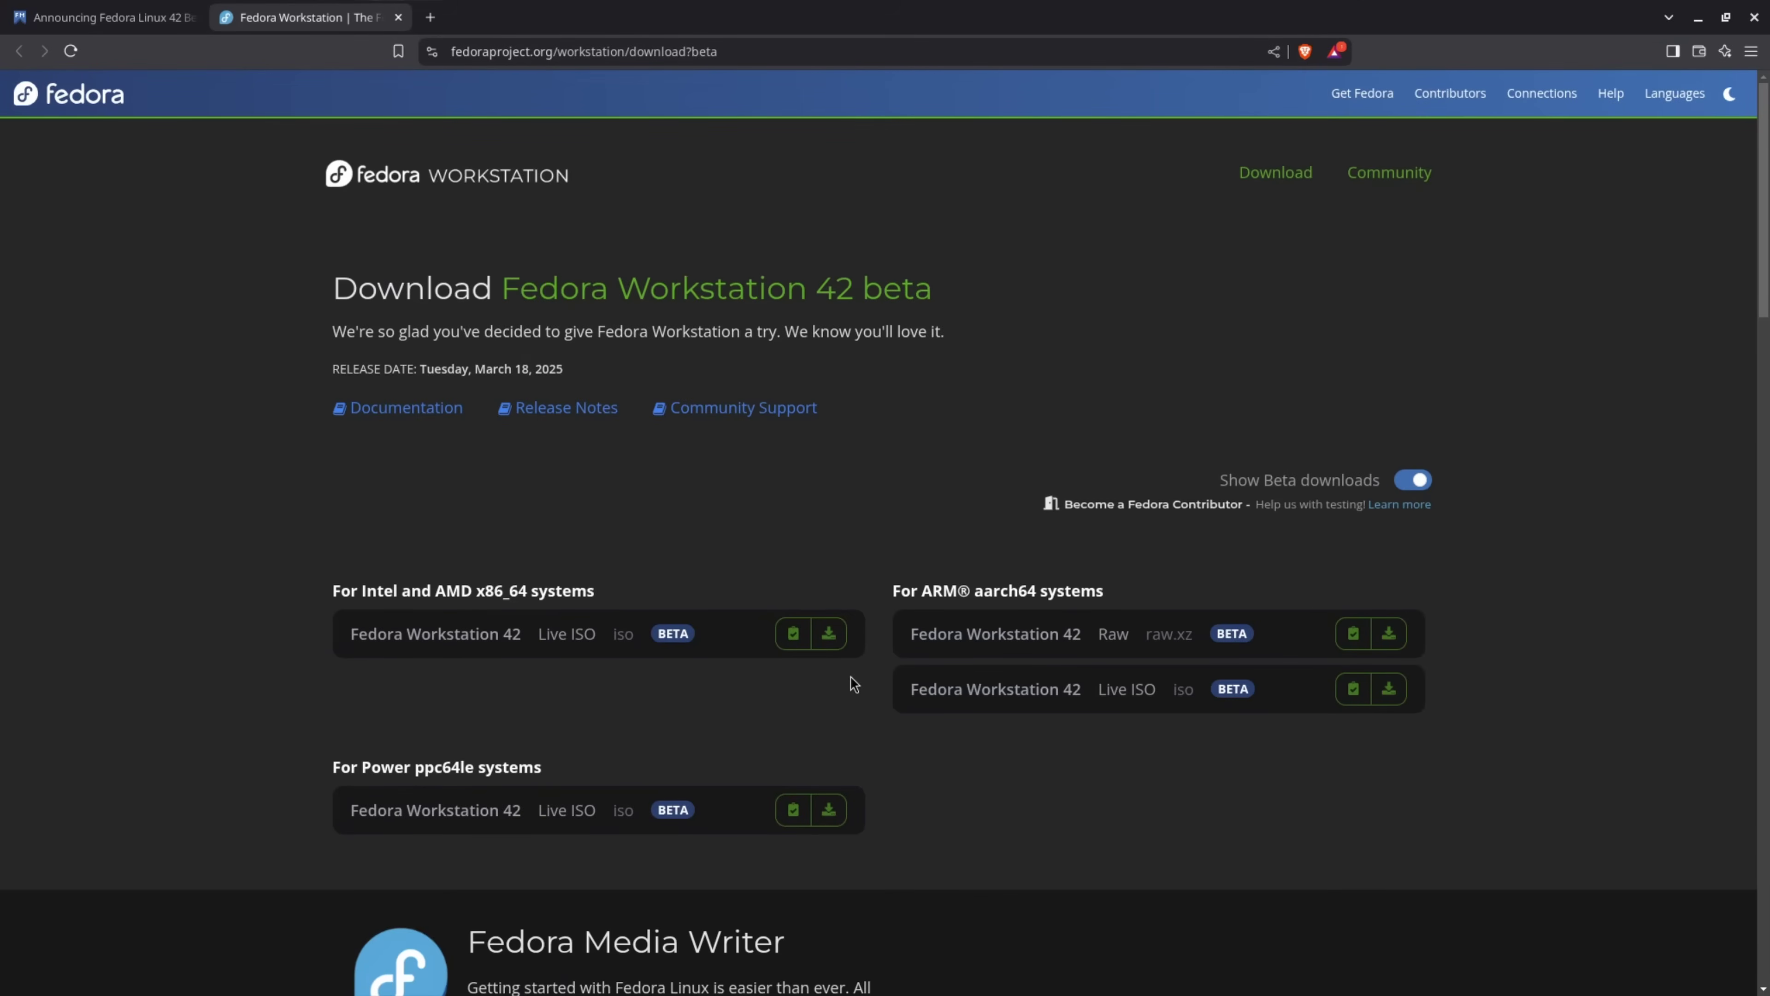
click(830, 641)
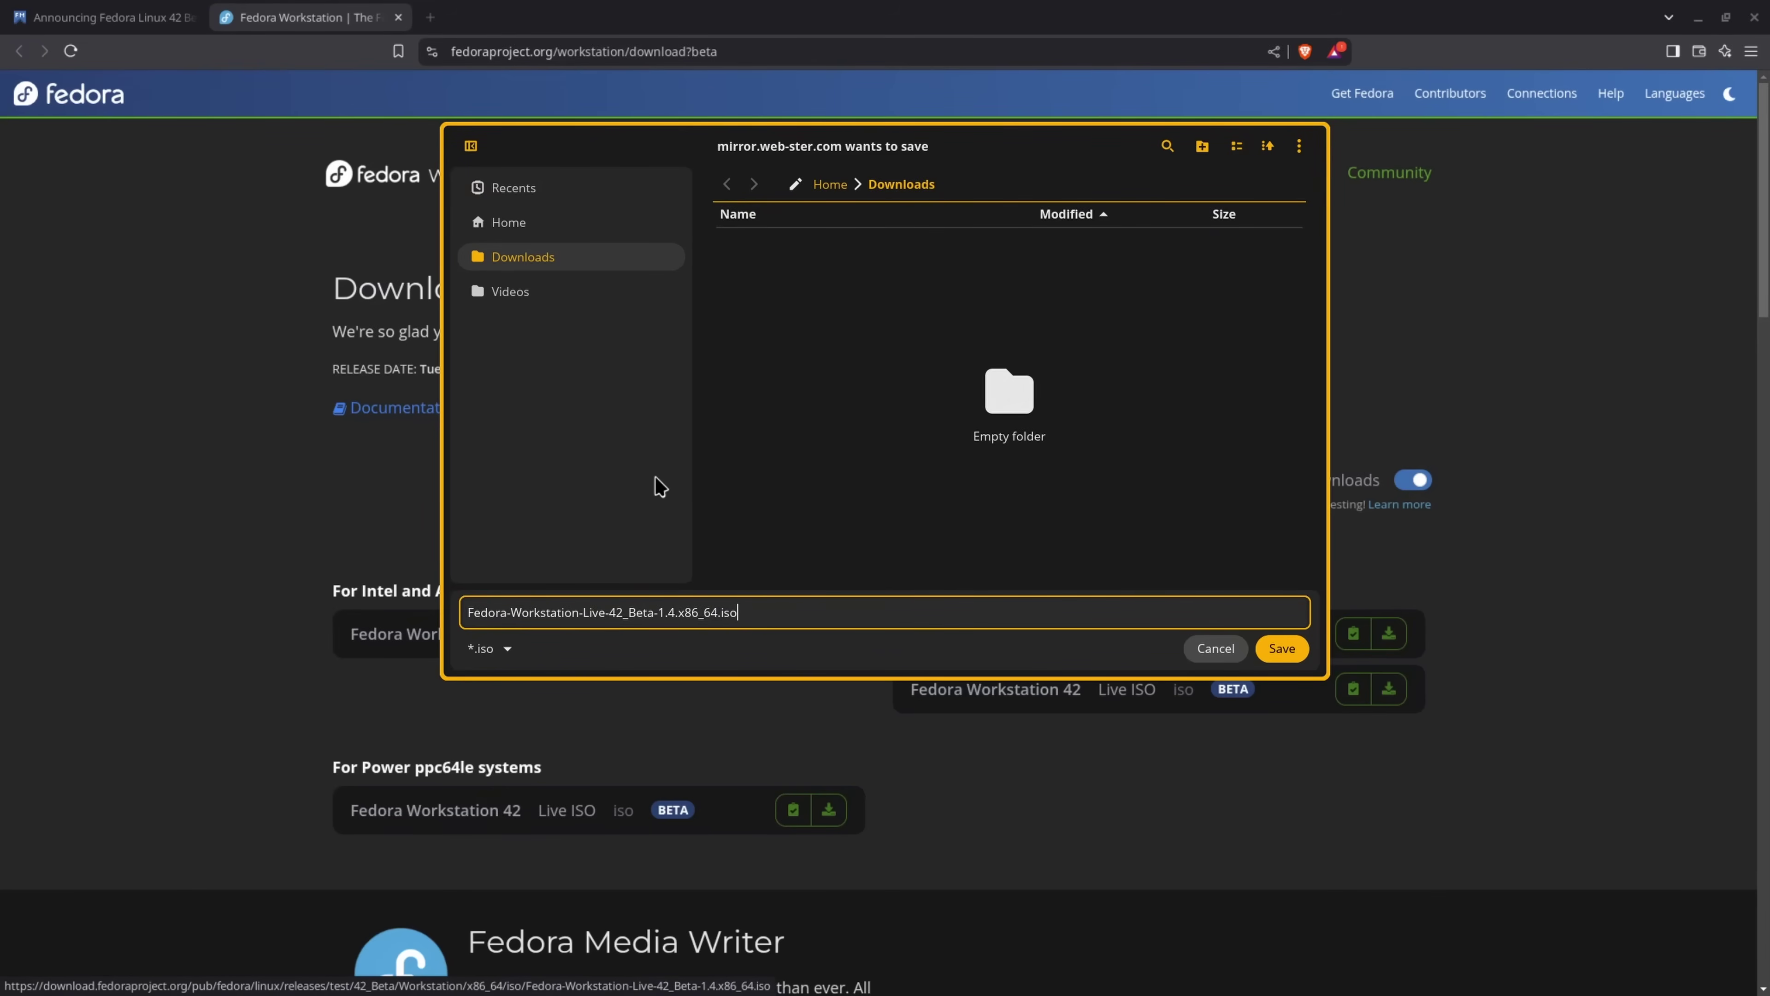
click(1276, 647)
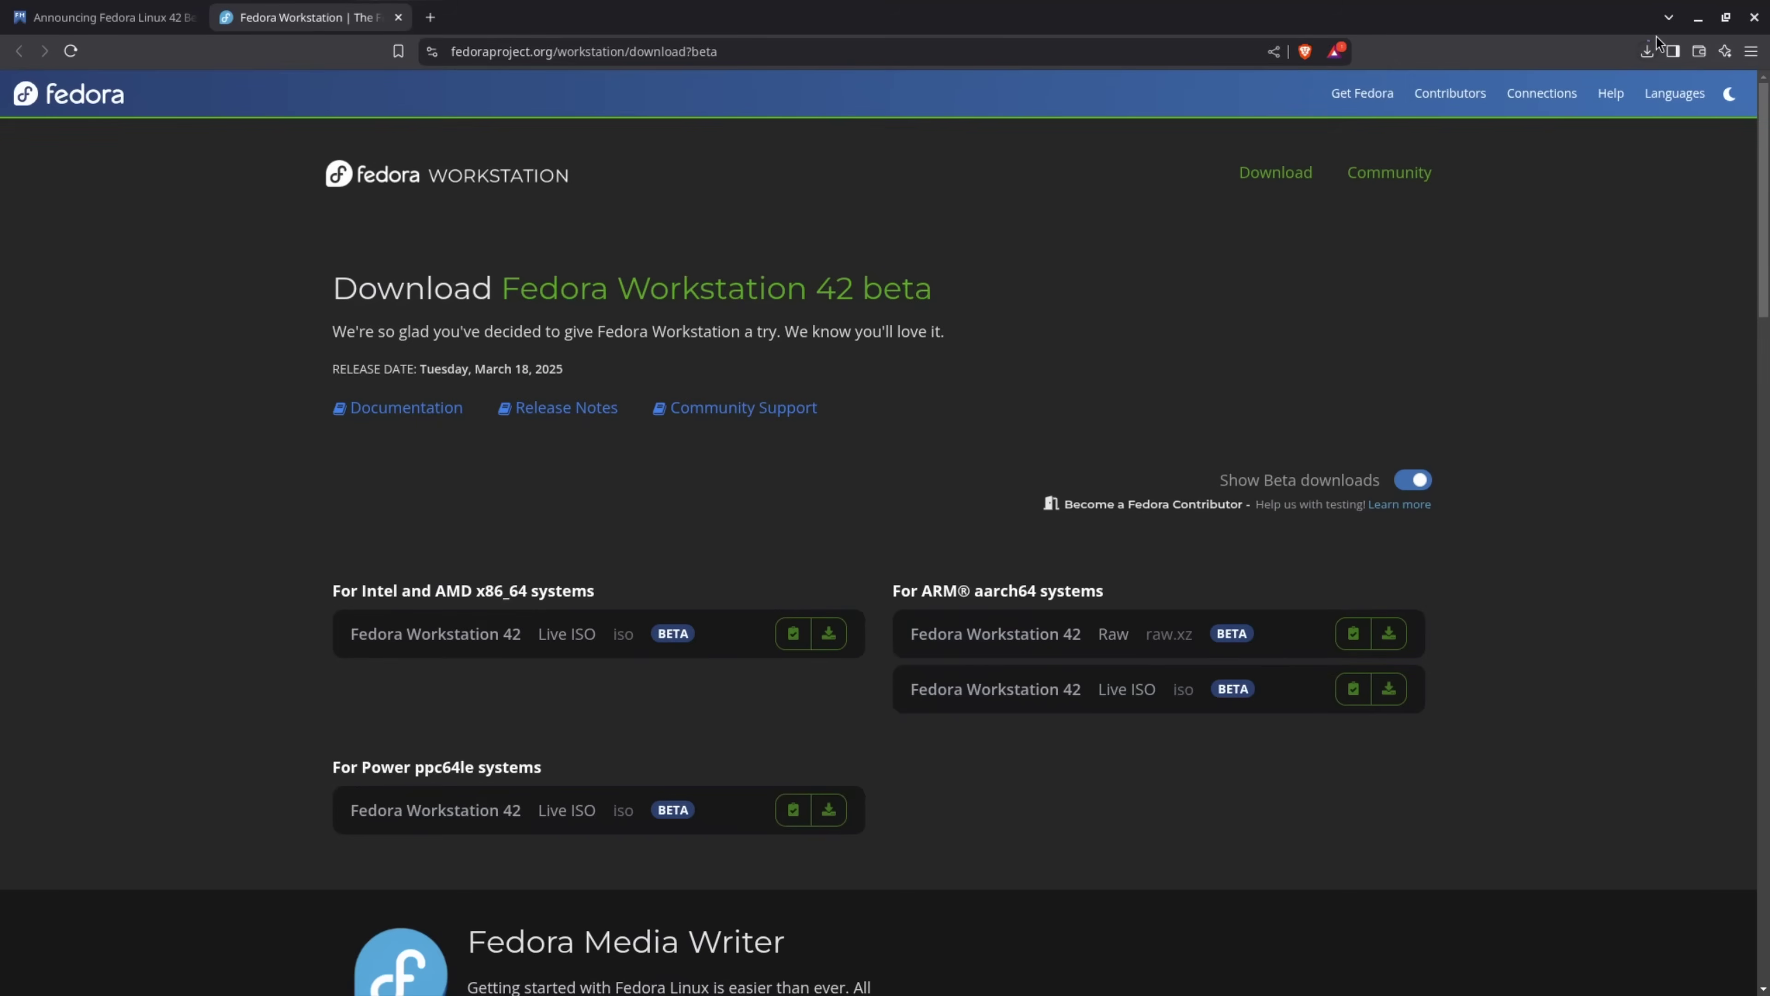
Check the ISO download progress in Brave's download history panel
click(1647, 51)
mouse_move(1488, 157)
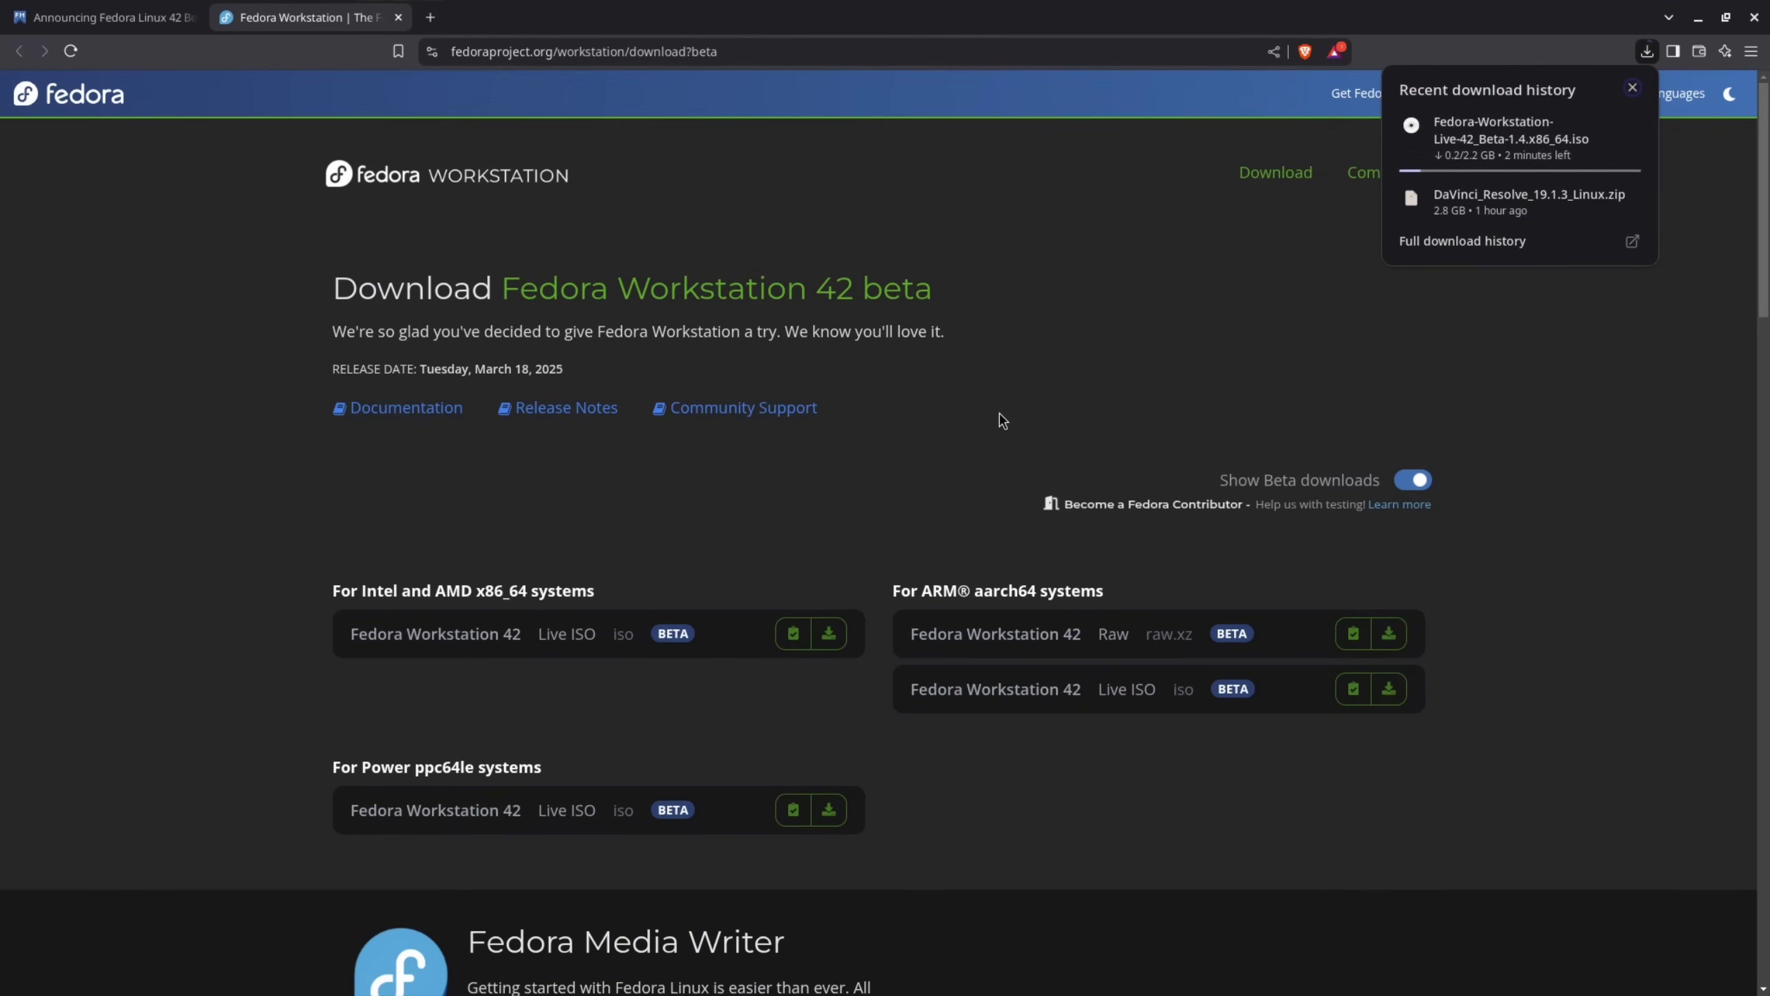
click(1193, 825)
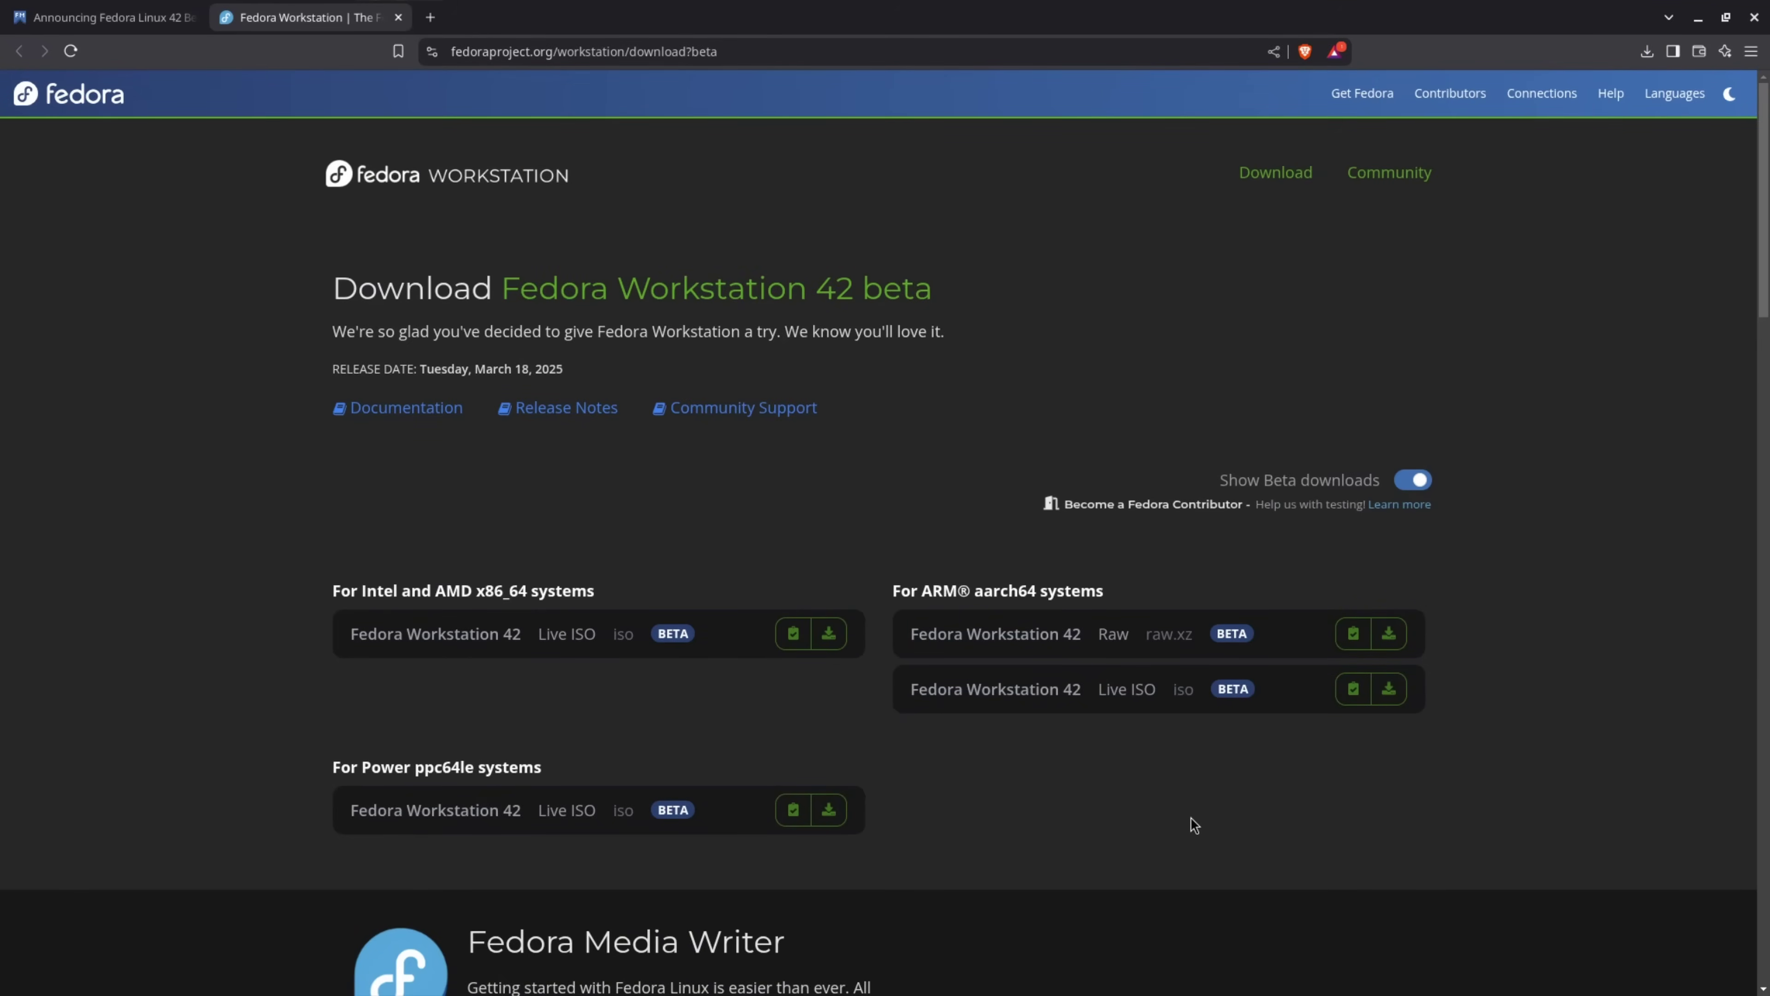
Go to flathub.org in a new tab
click(431, 17)
text(flathub.org)
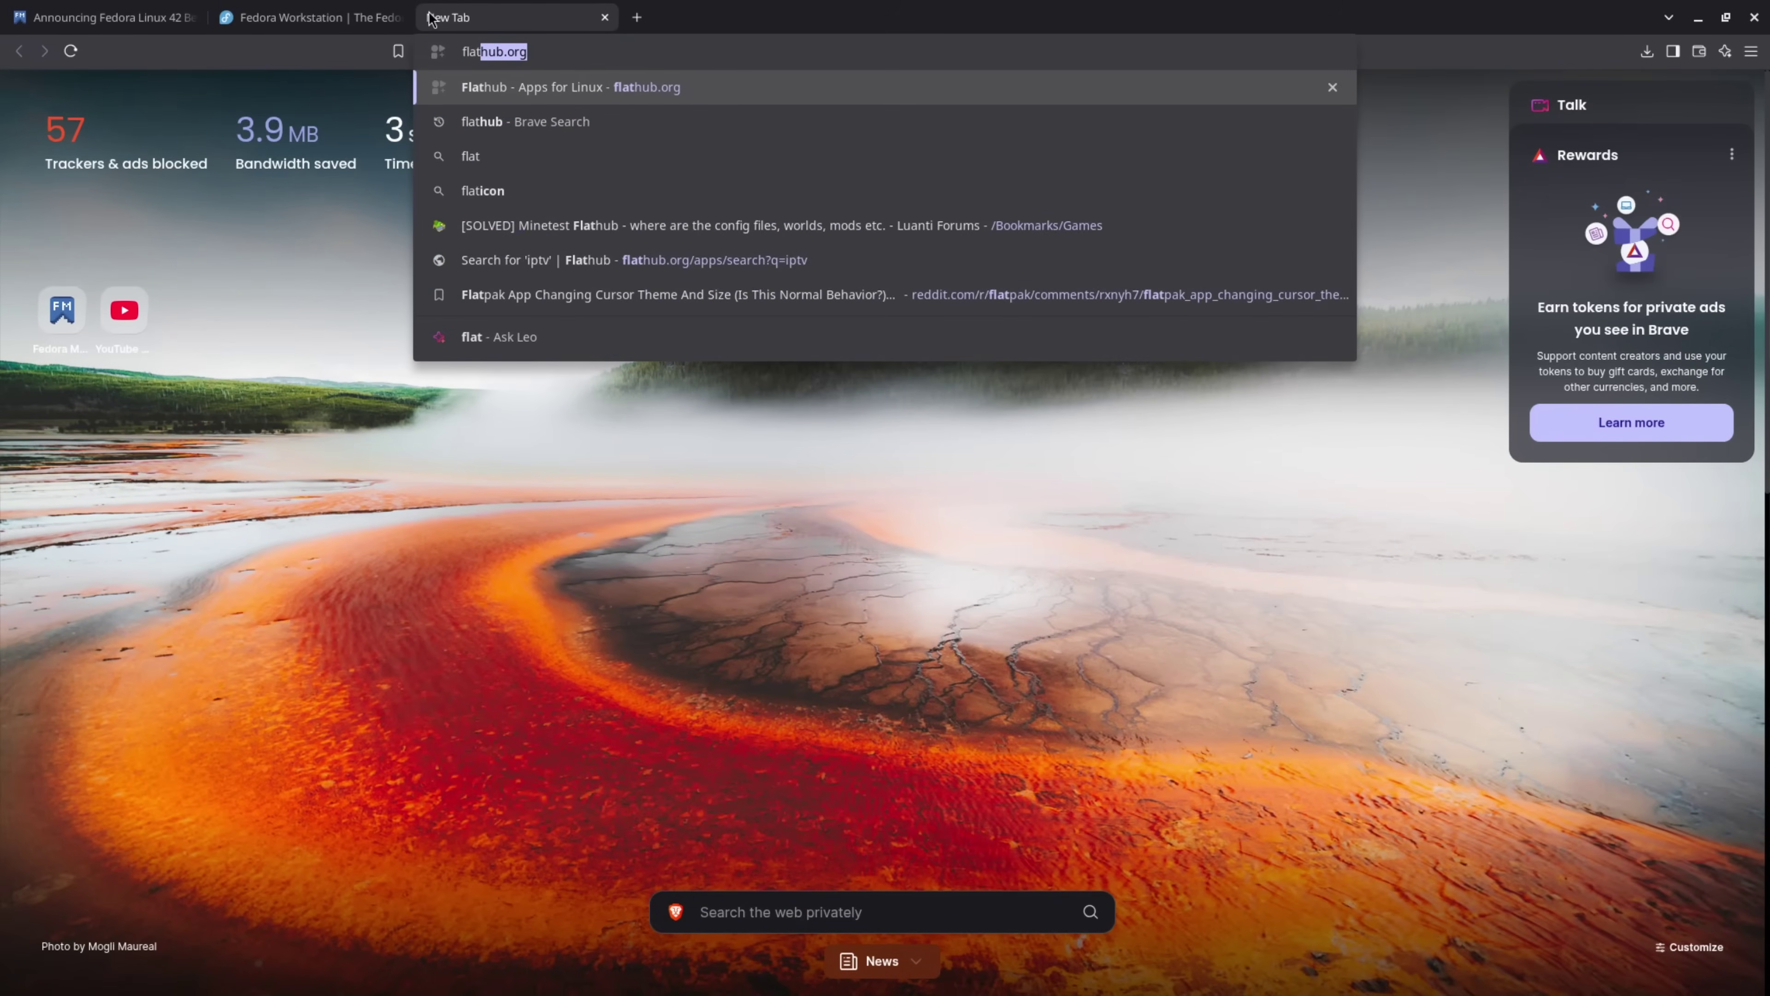
key(Return)
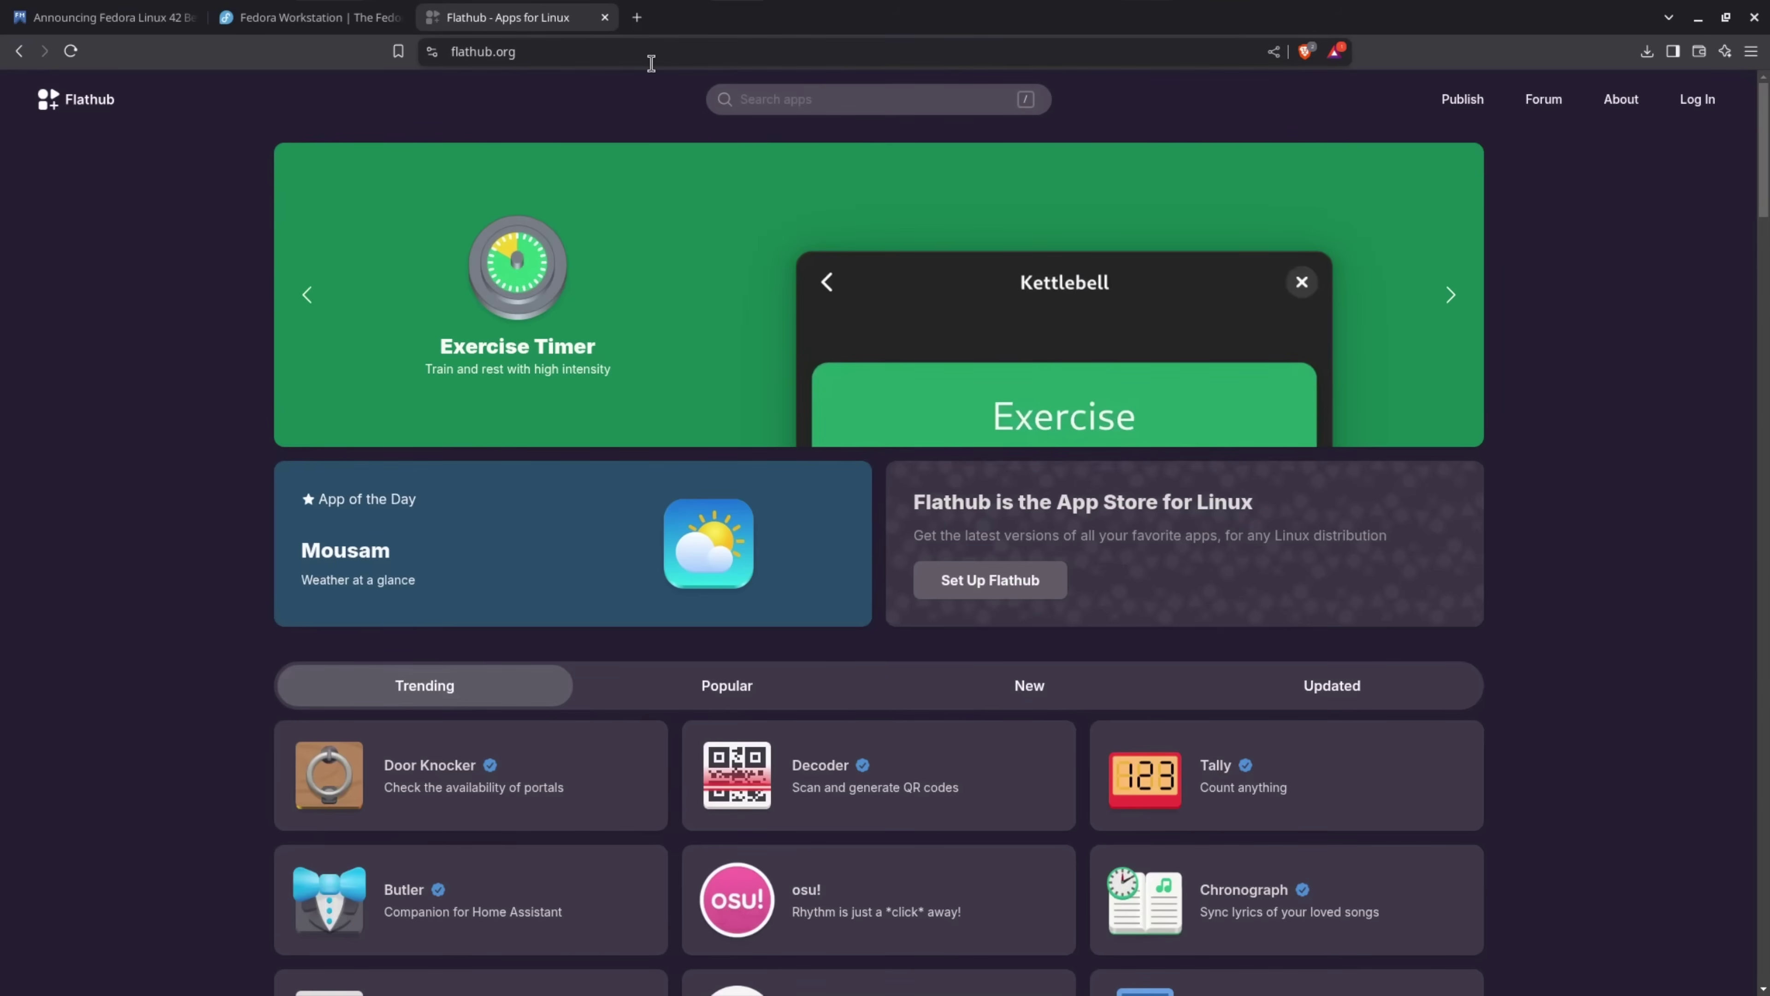
Search Flathub for 'fedora image writer' and copy Fedora Media Writer's flatpak install command
click(806, 100)
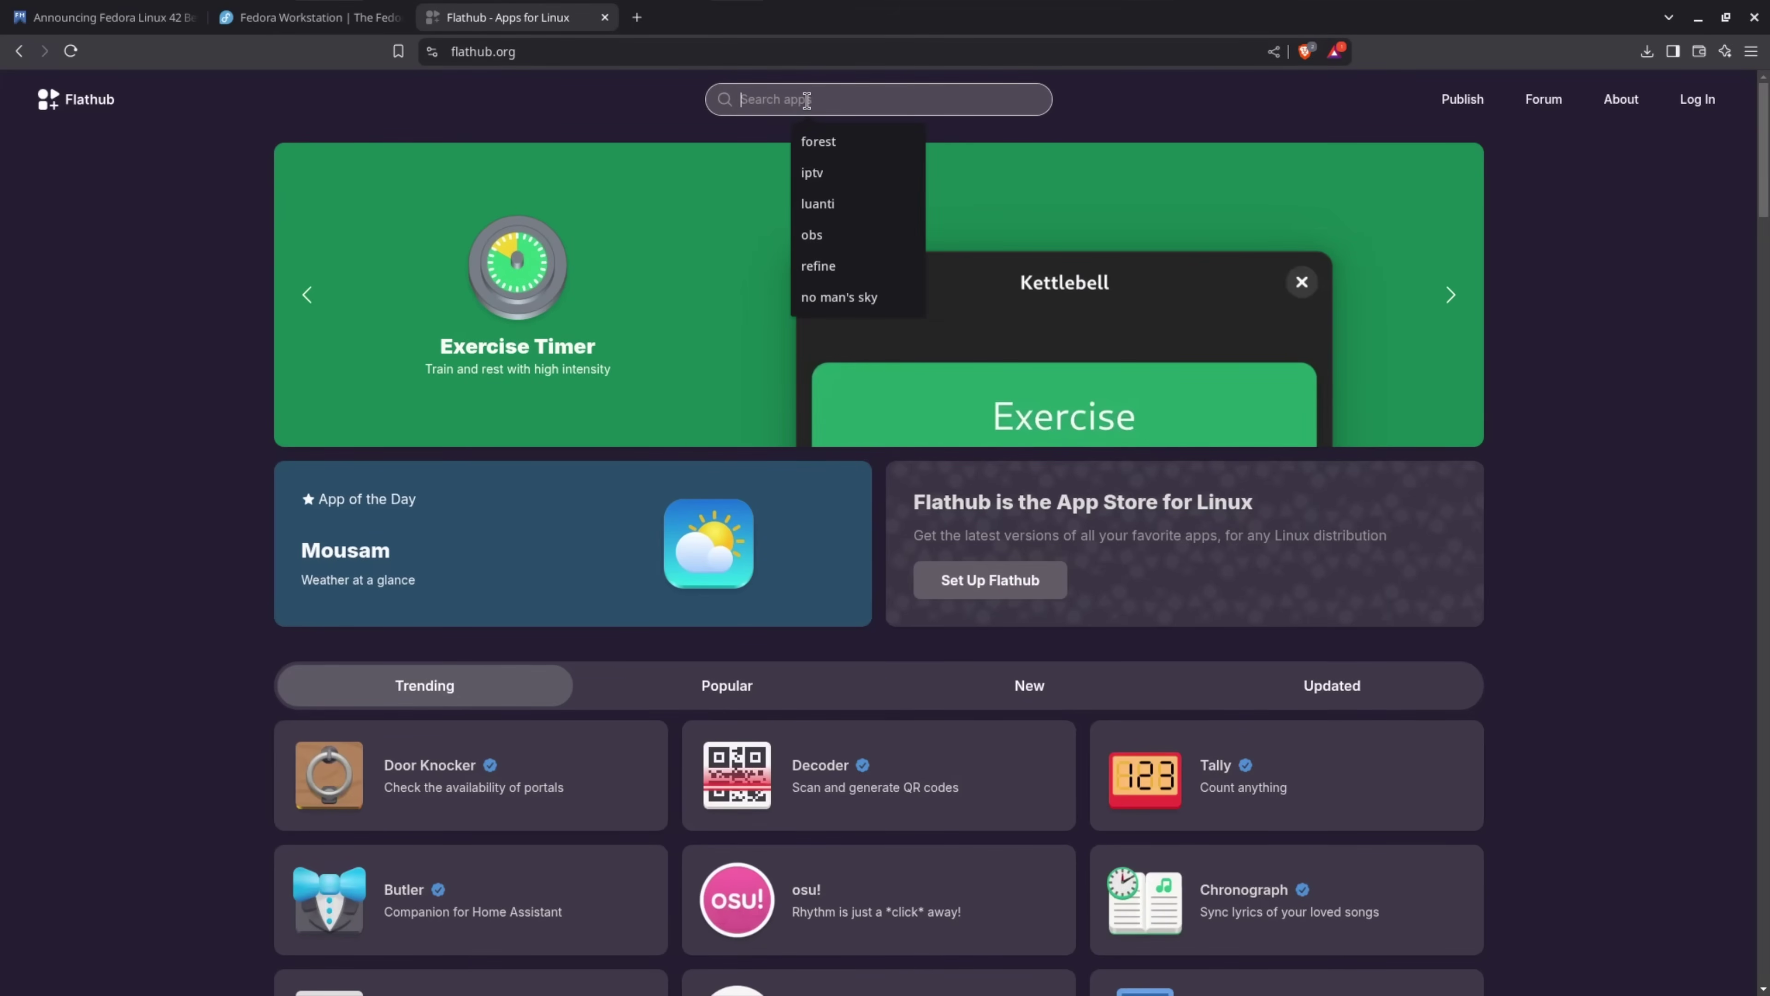
text(fedora )
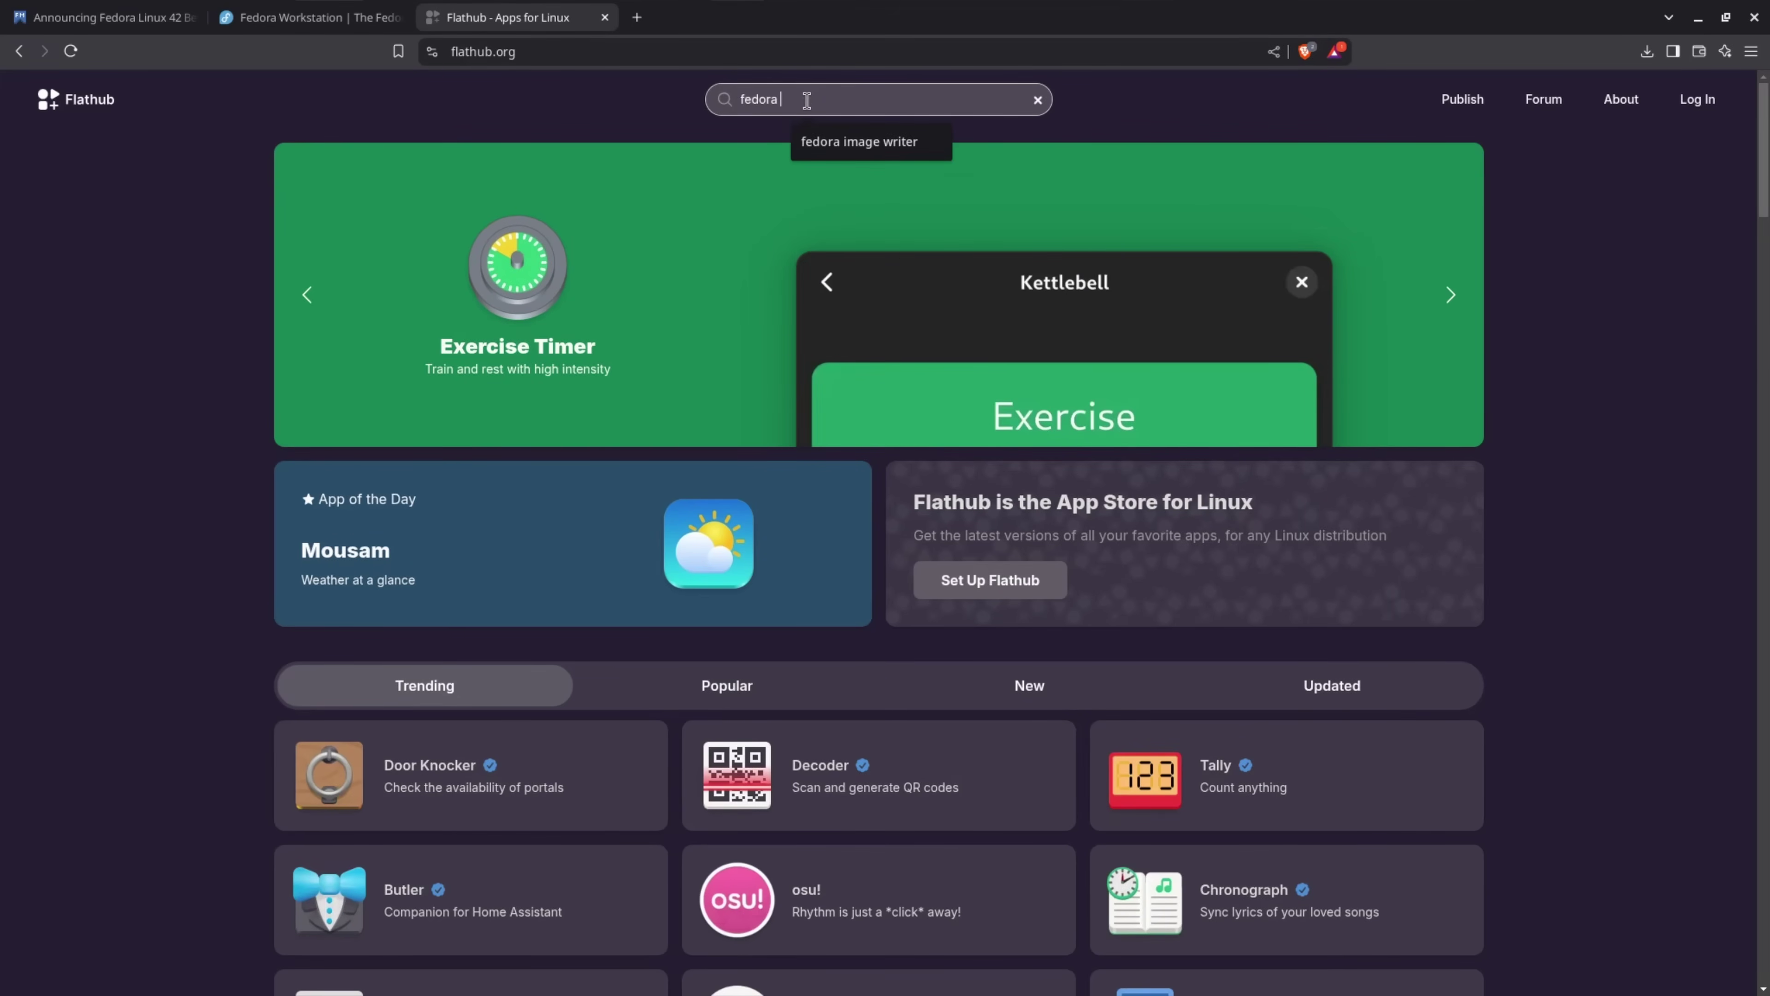
text(image writer)
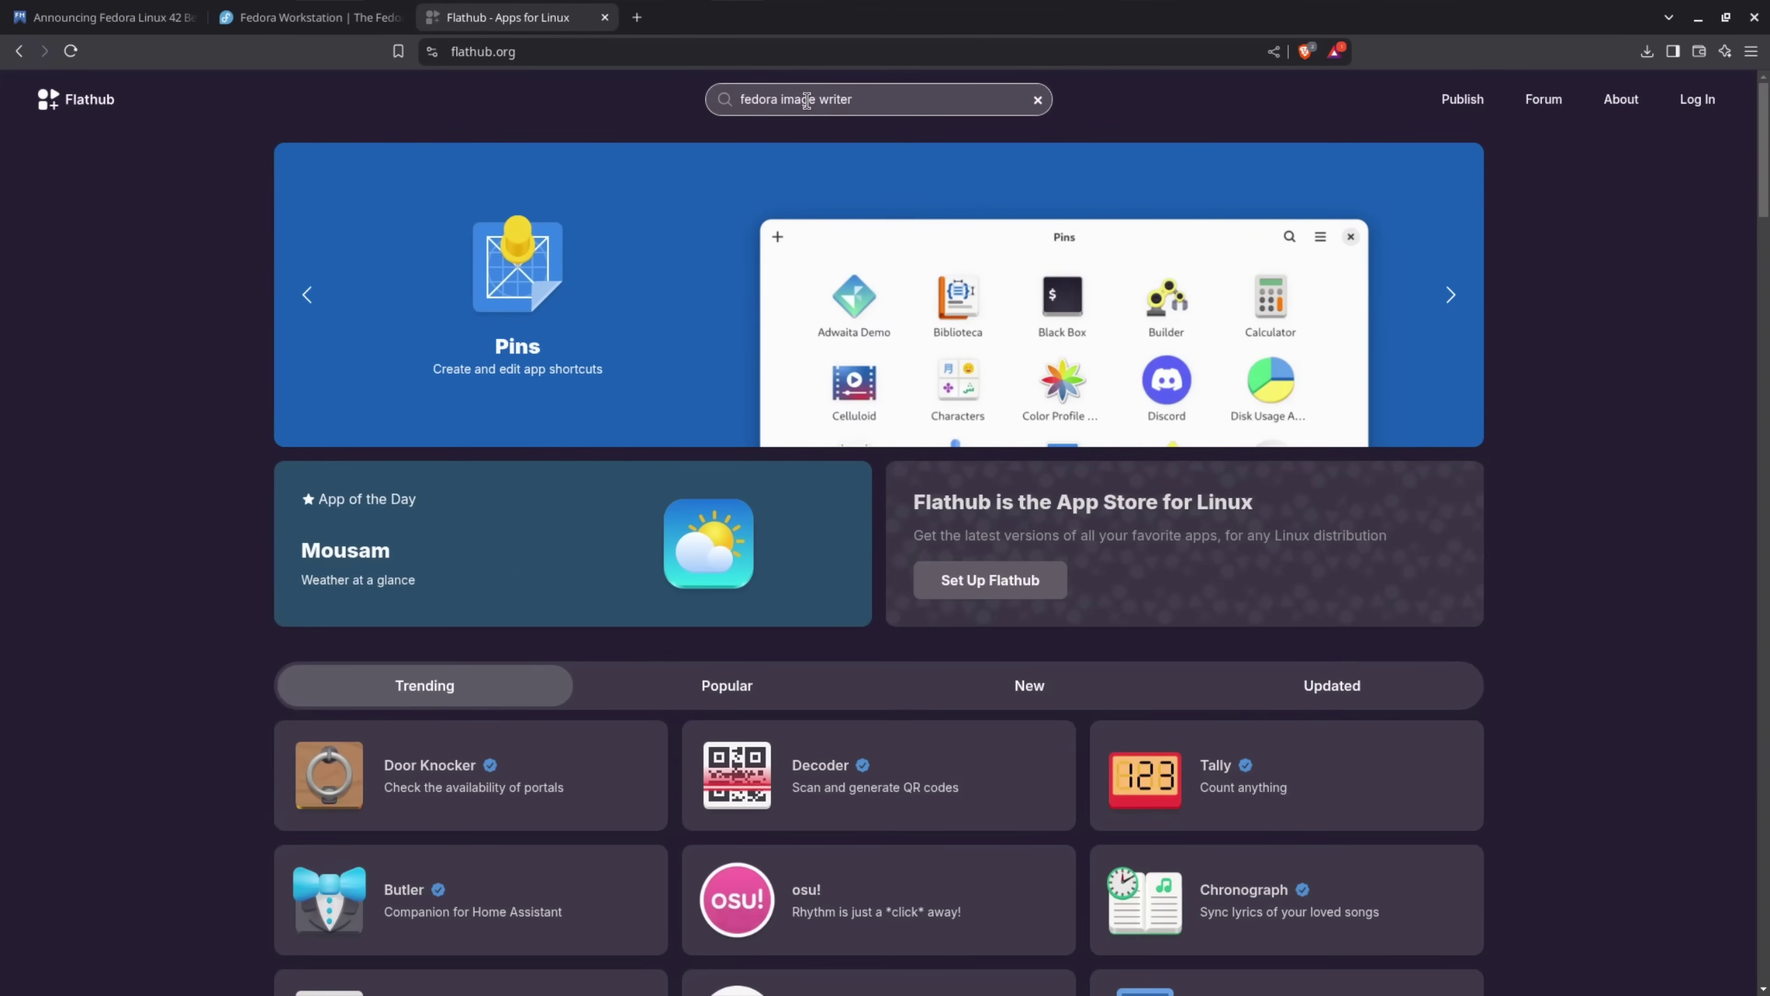
key(Return)
click(728, 278)
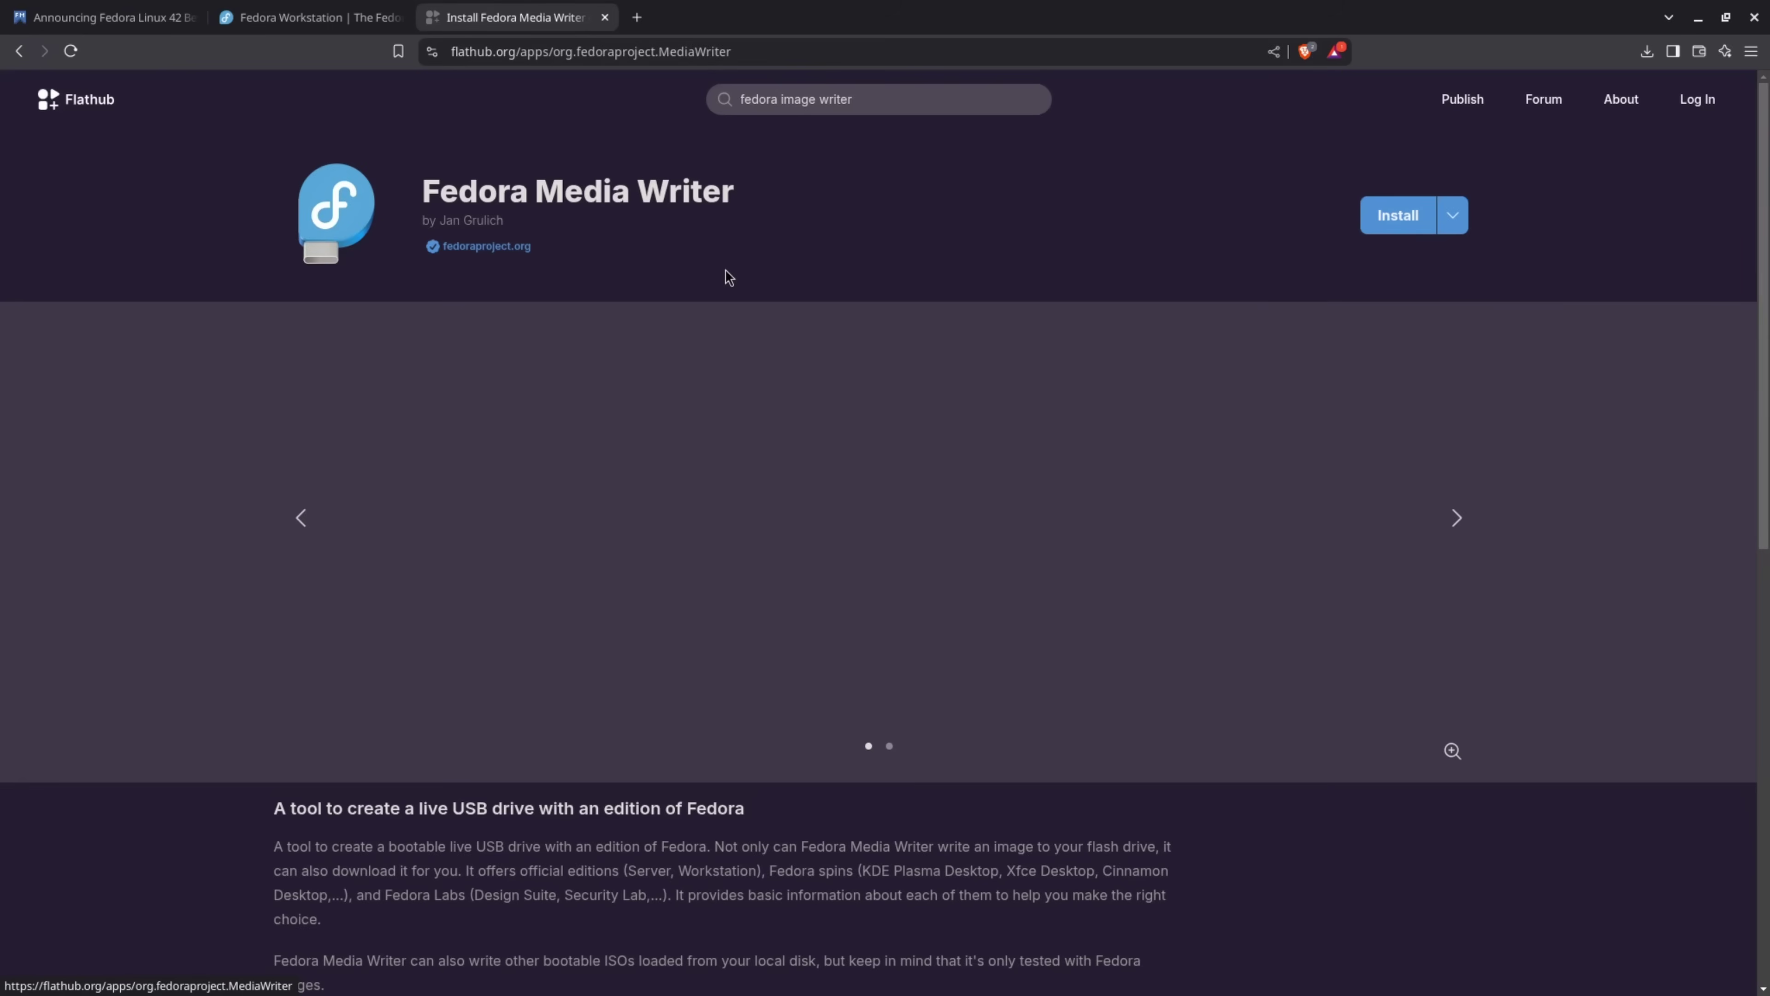
click(1457, 223)
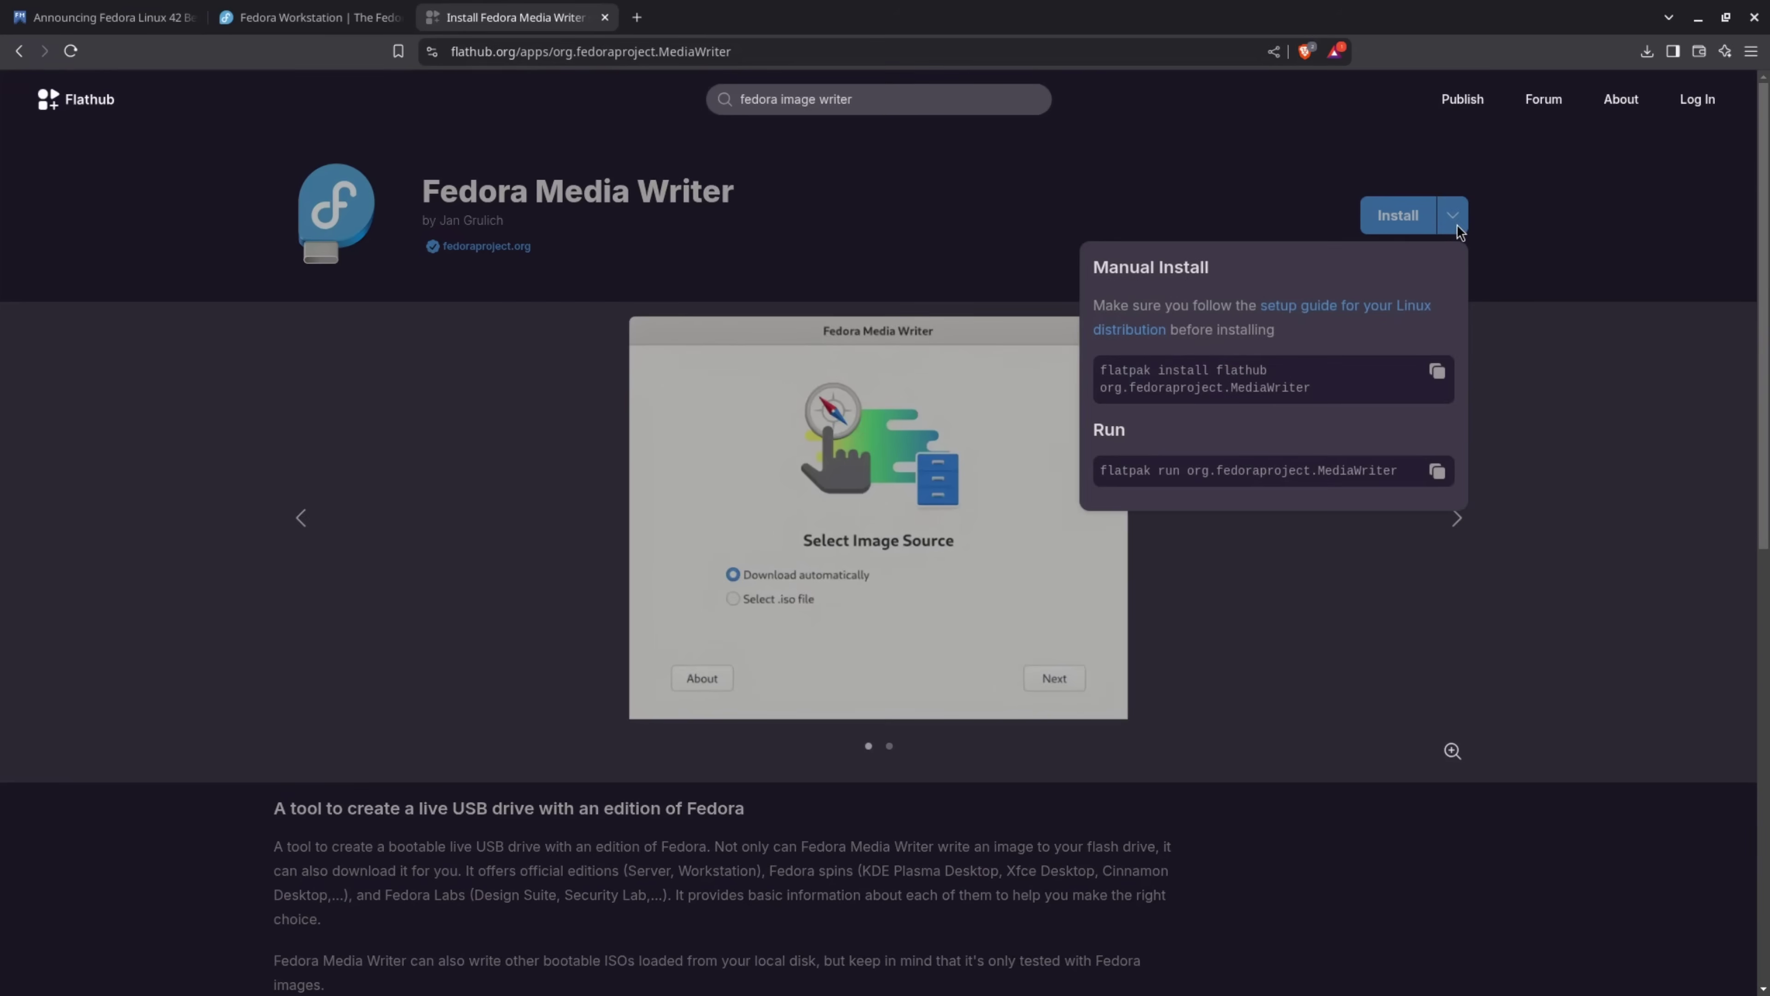
click(1437, 372)
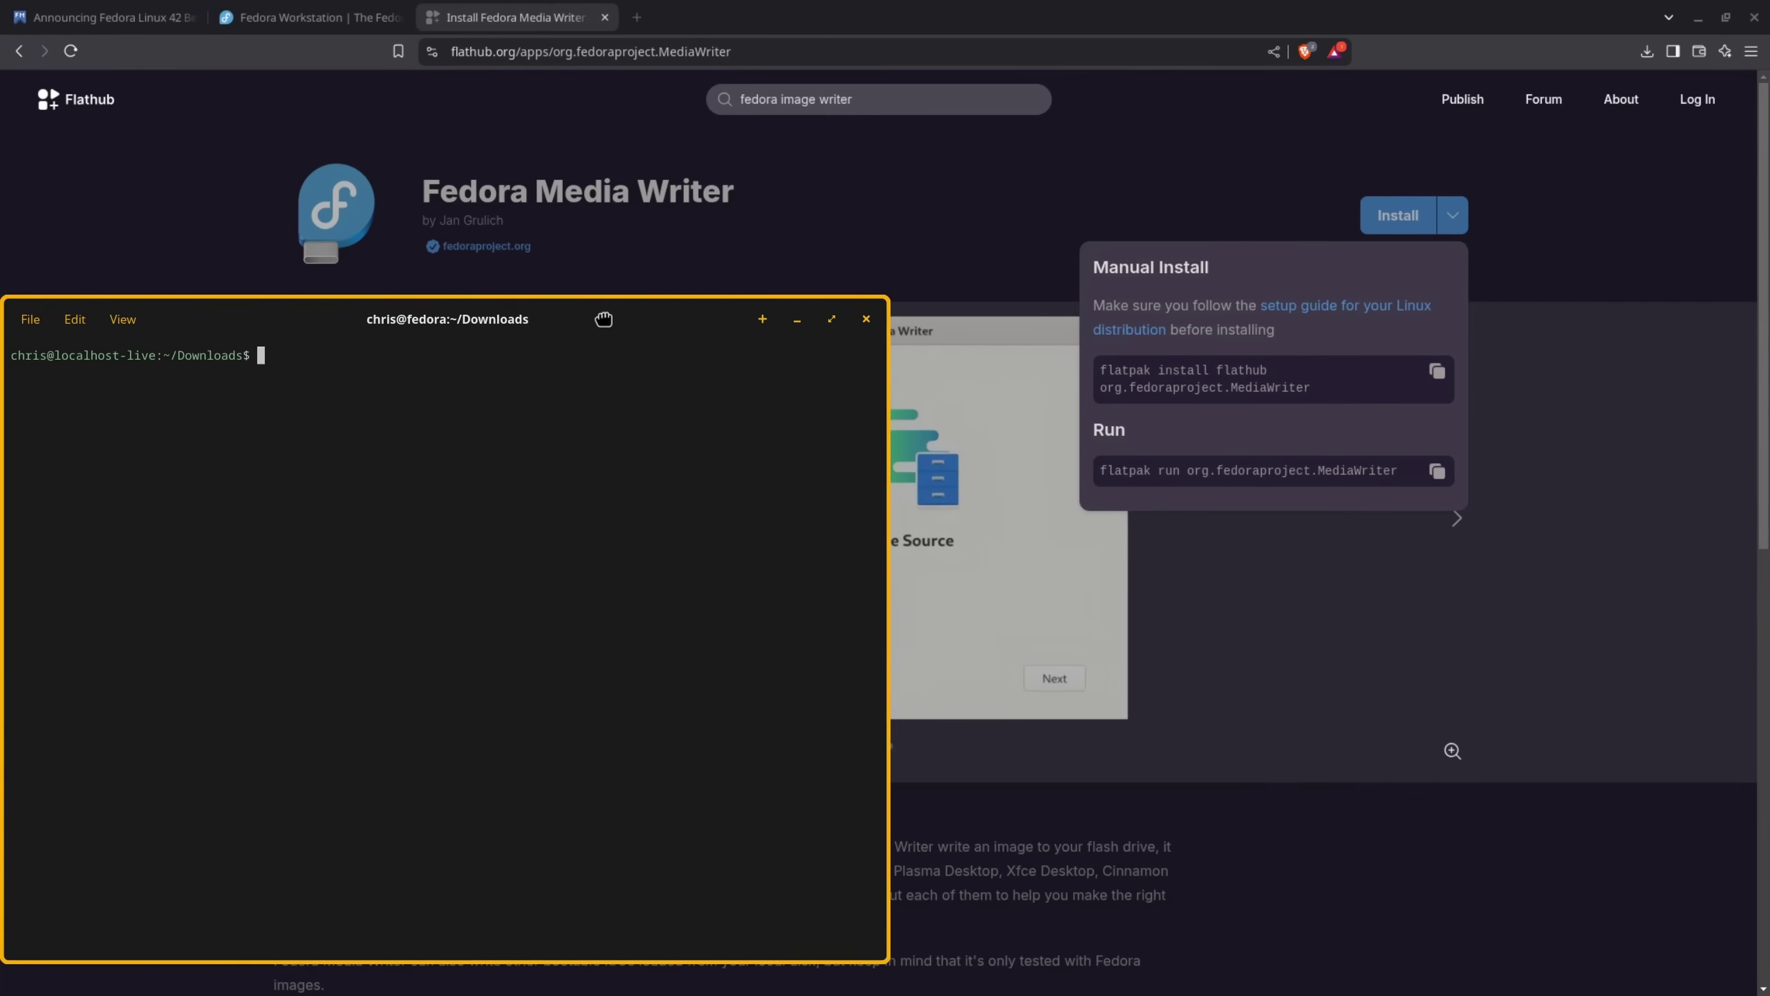
right_click(737, 488)
click(764, 533)
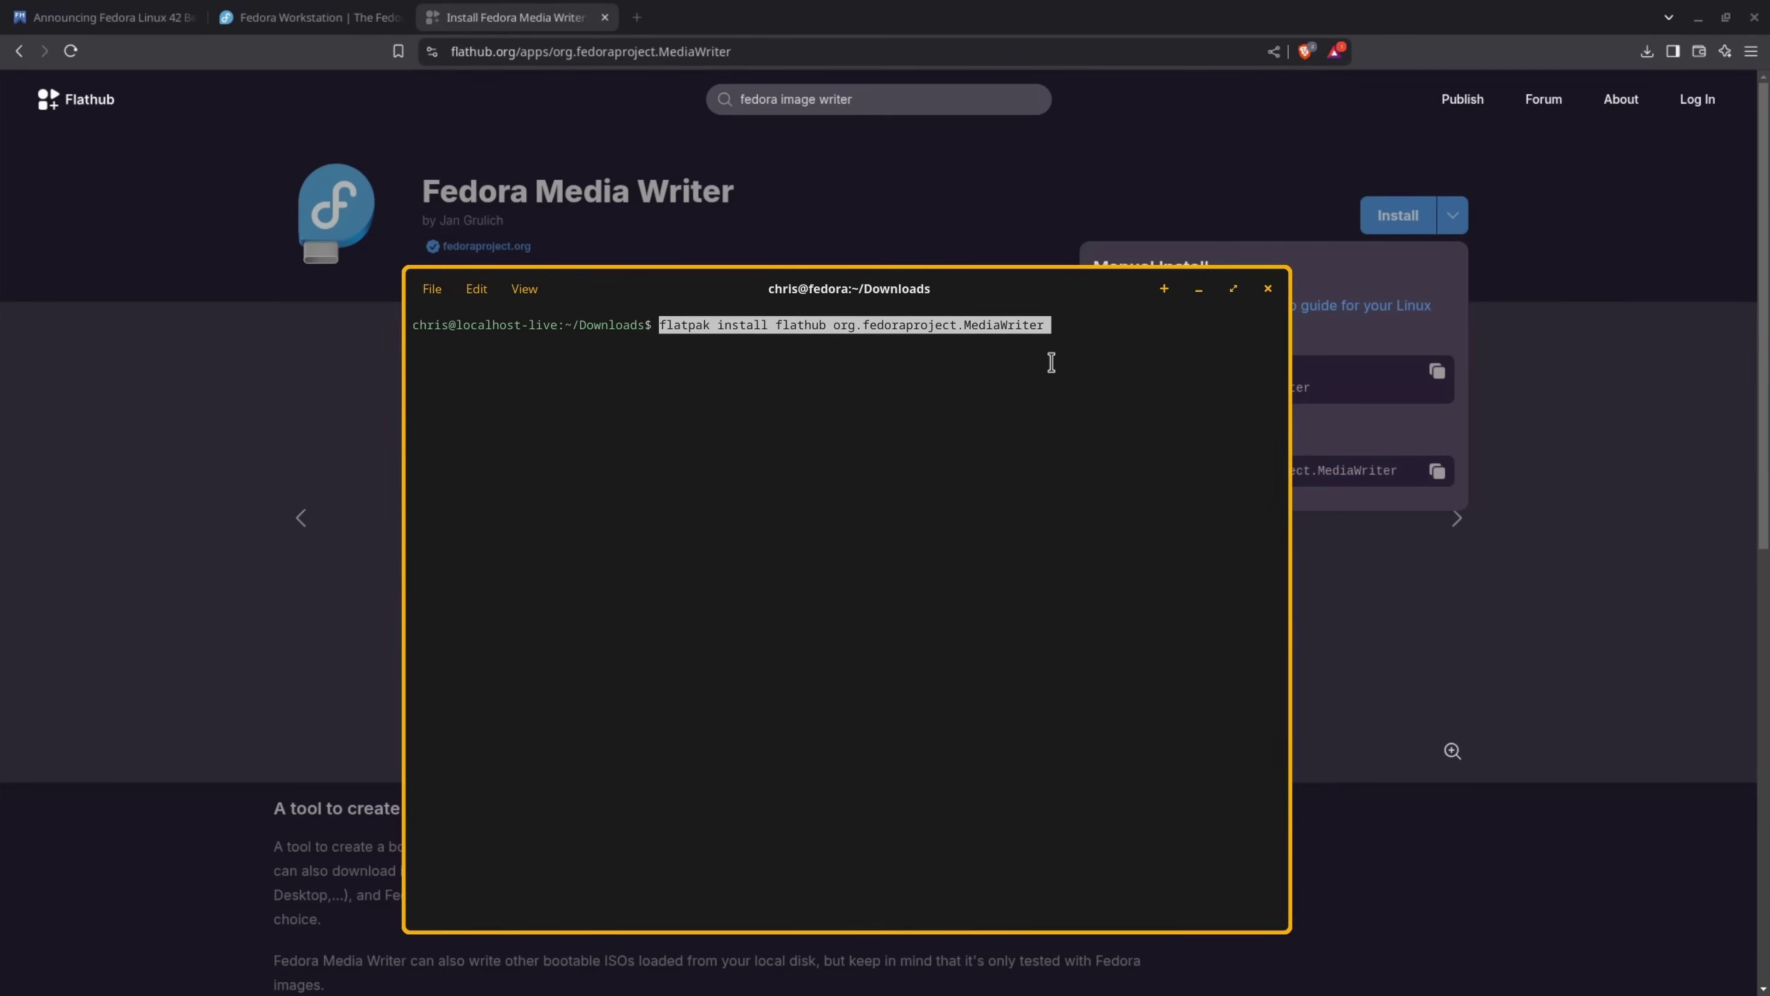
click(1094, 368)
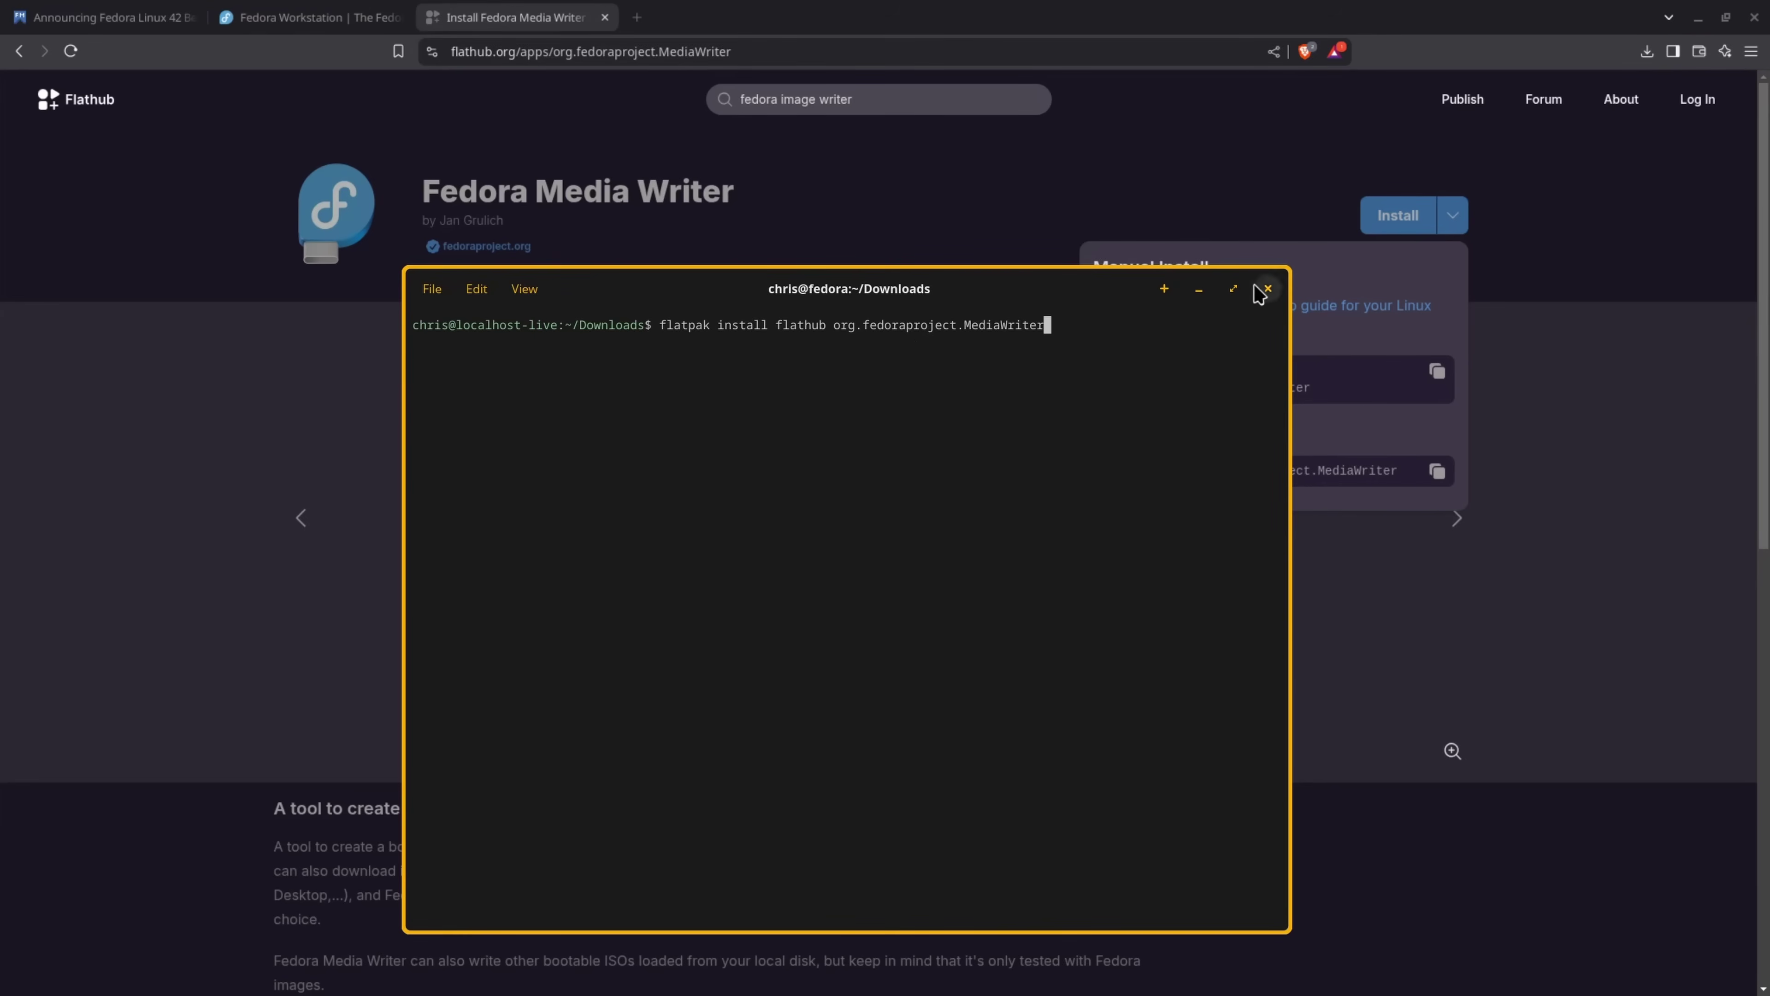
click(1267, 289)
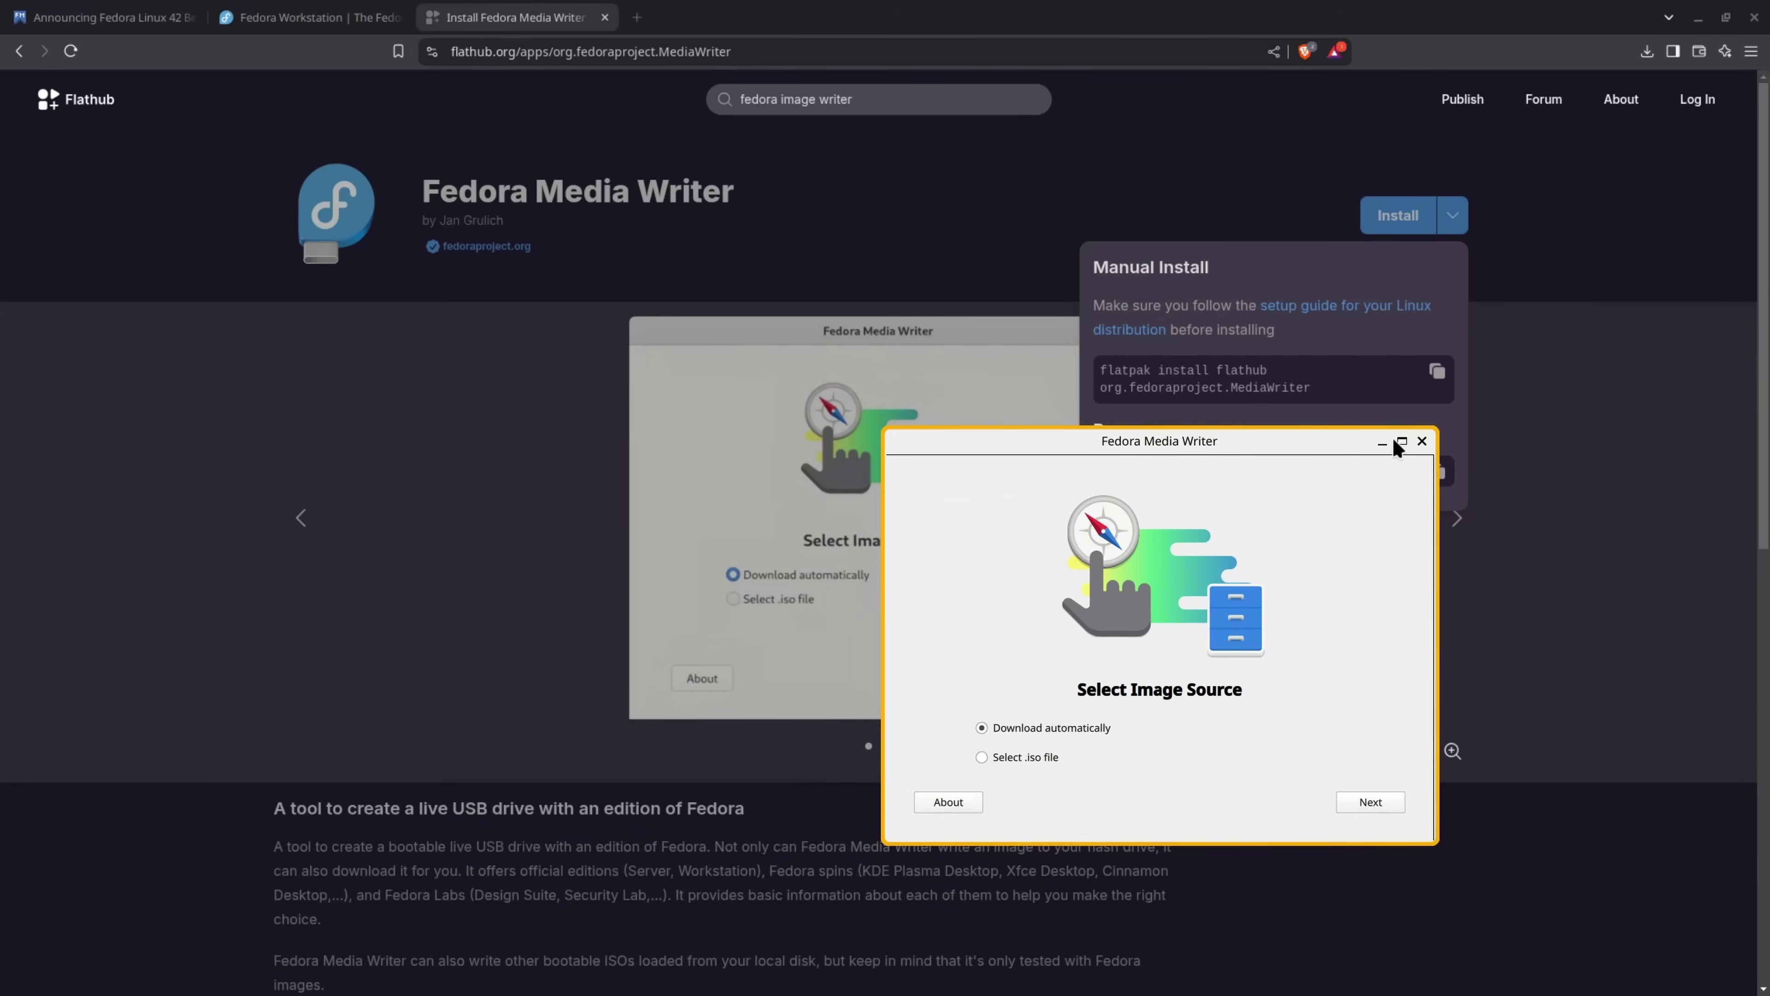
Center the Media Writer window and choose a local .iso file as the source
drag(1288, 453, 1023, 340)
click(764, 636)
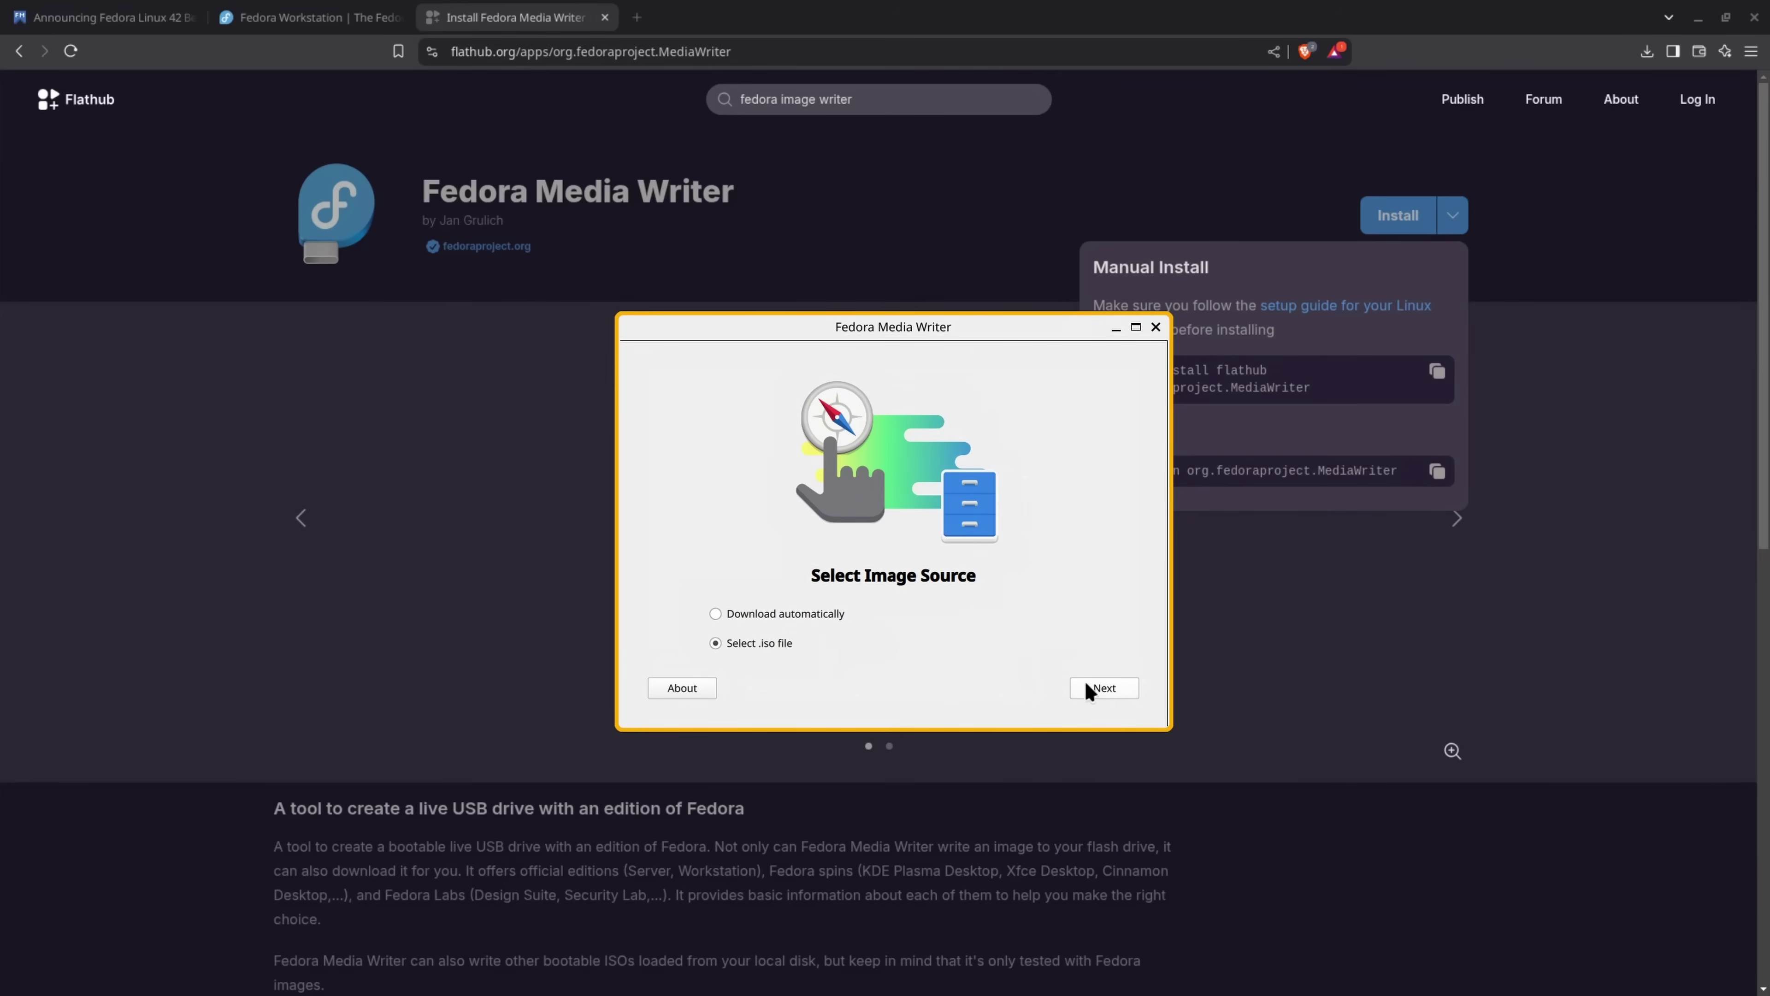
click(1119, 690)
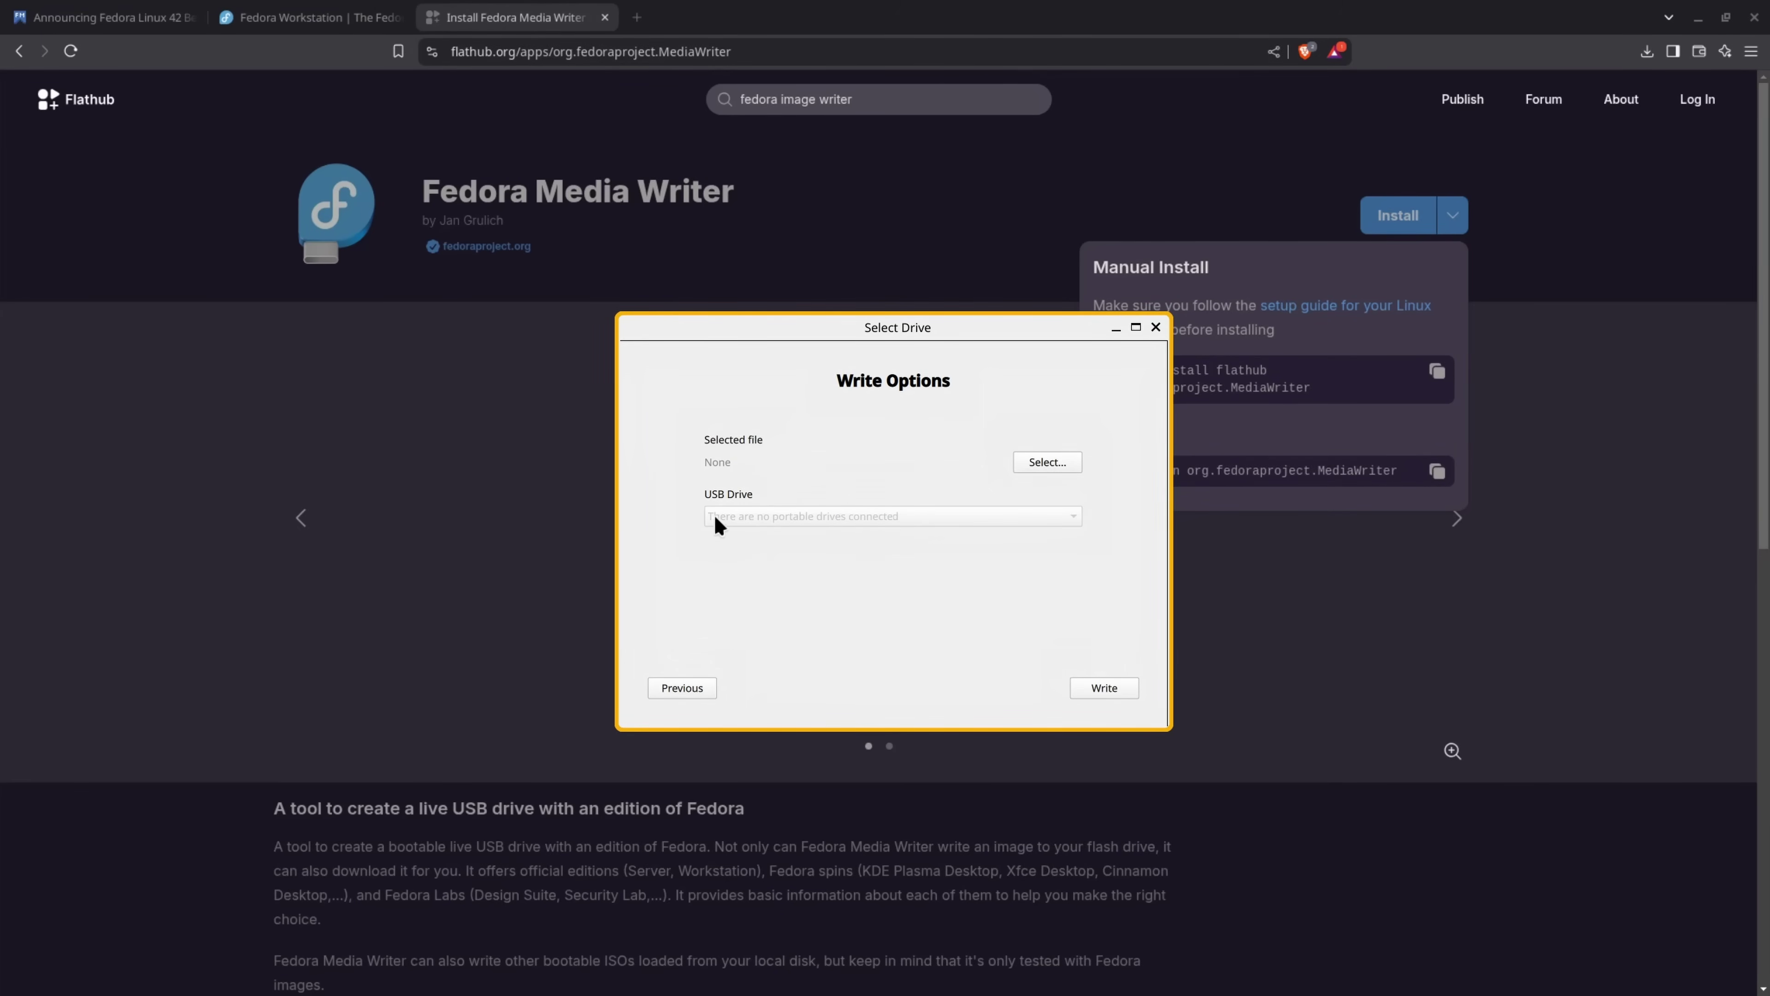
Select the Fedora Workstation 42 Beta ISO from the Downloads folder
click(1048, 462)
click(553, 264)
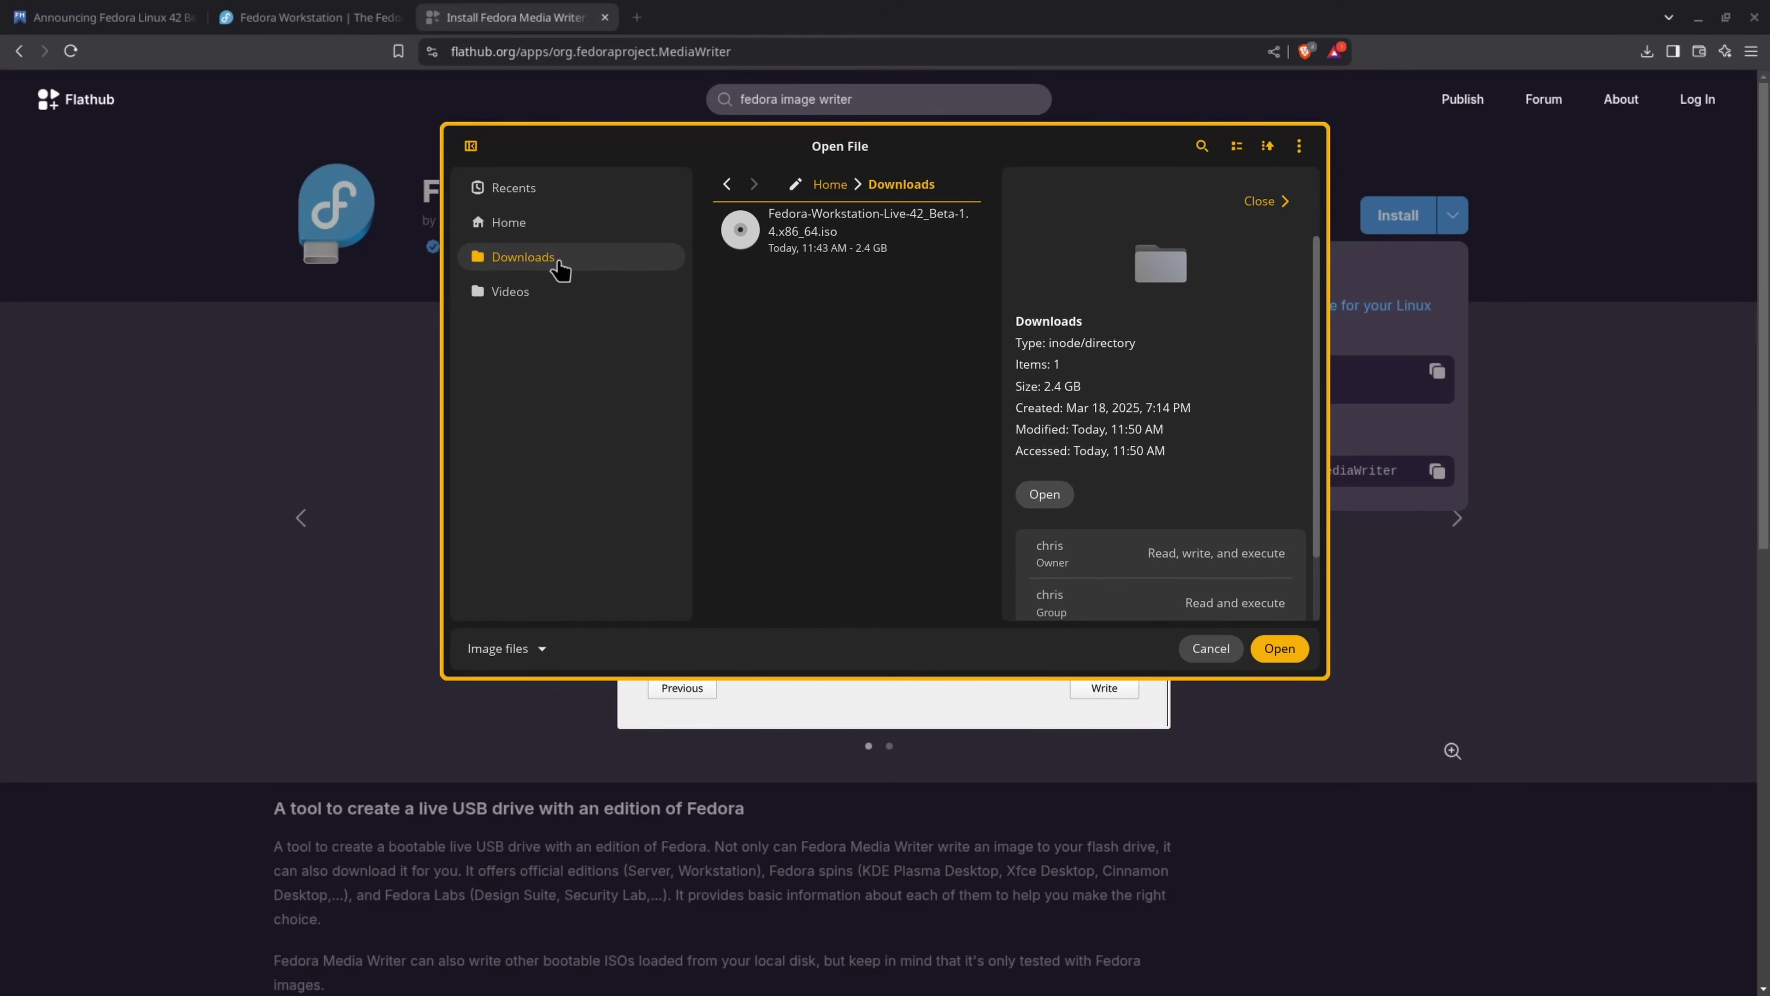
click(817, 252)
click(1280, 647)
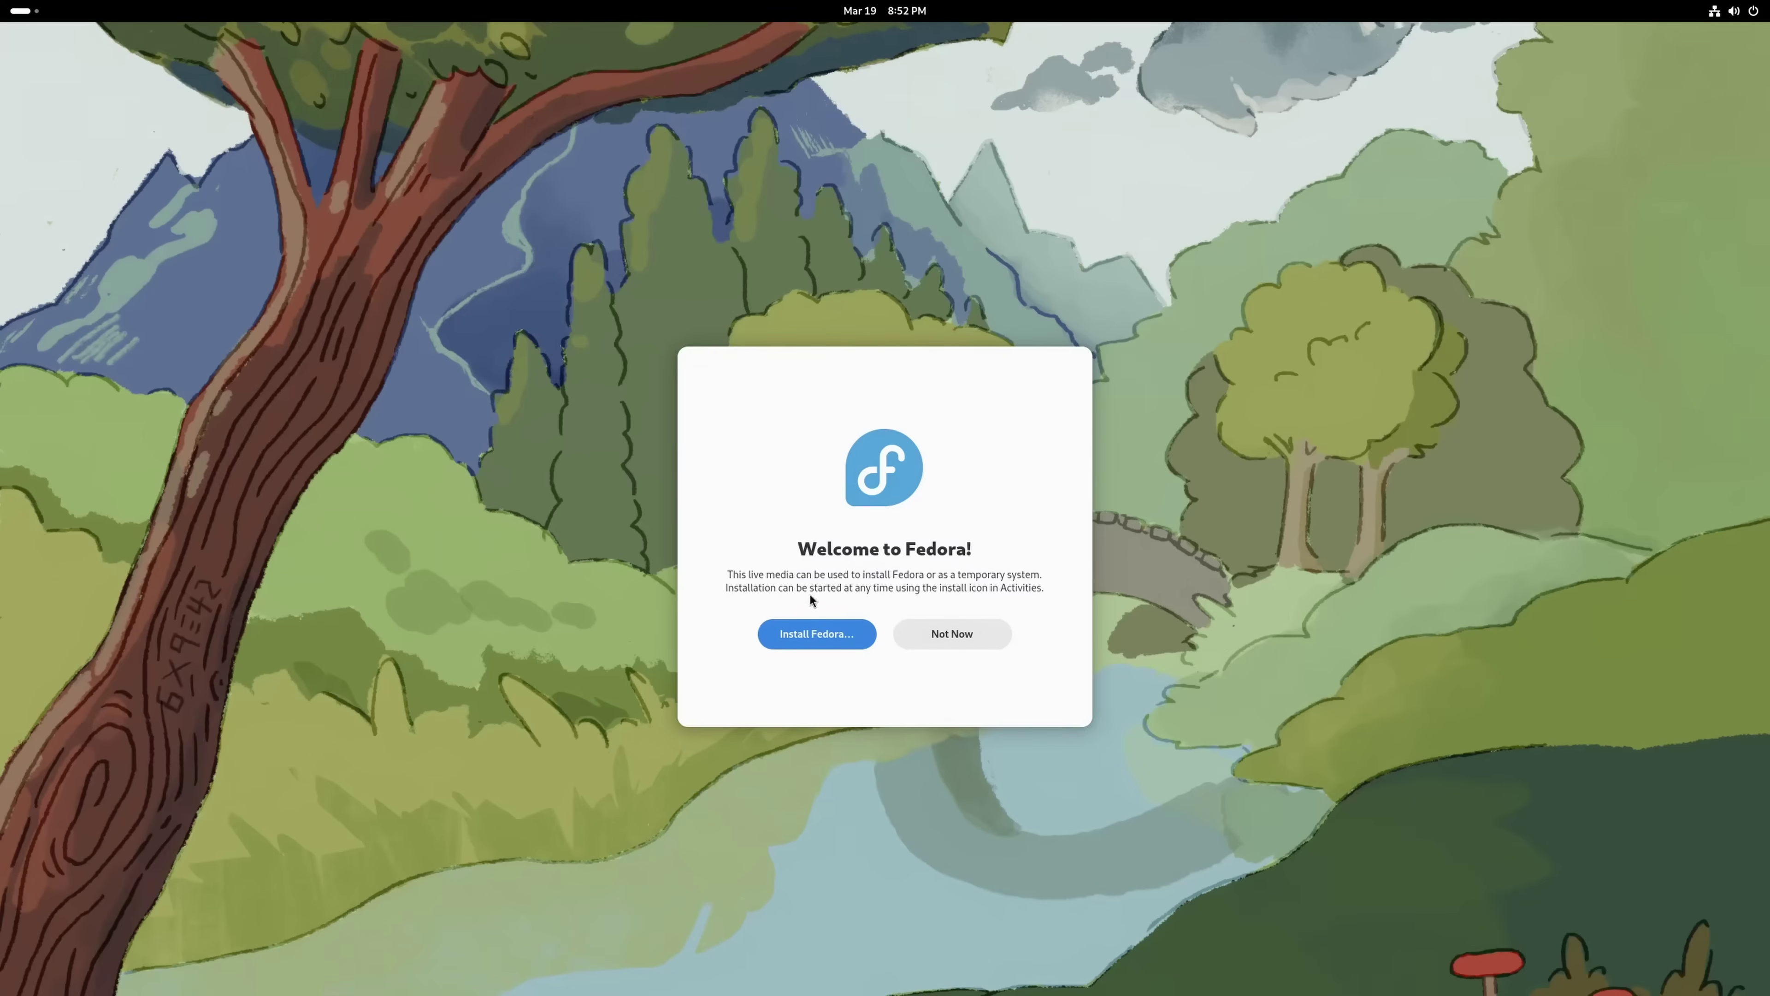
Launch Install Fedora and switch the desktop to Dark Style
click(795, 634)
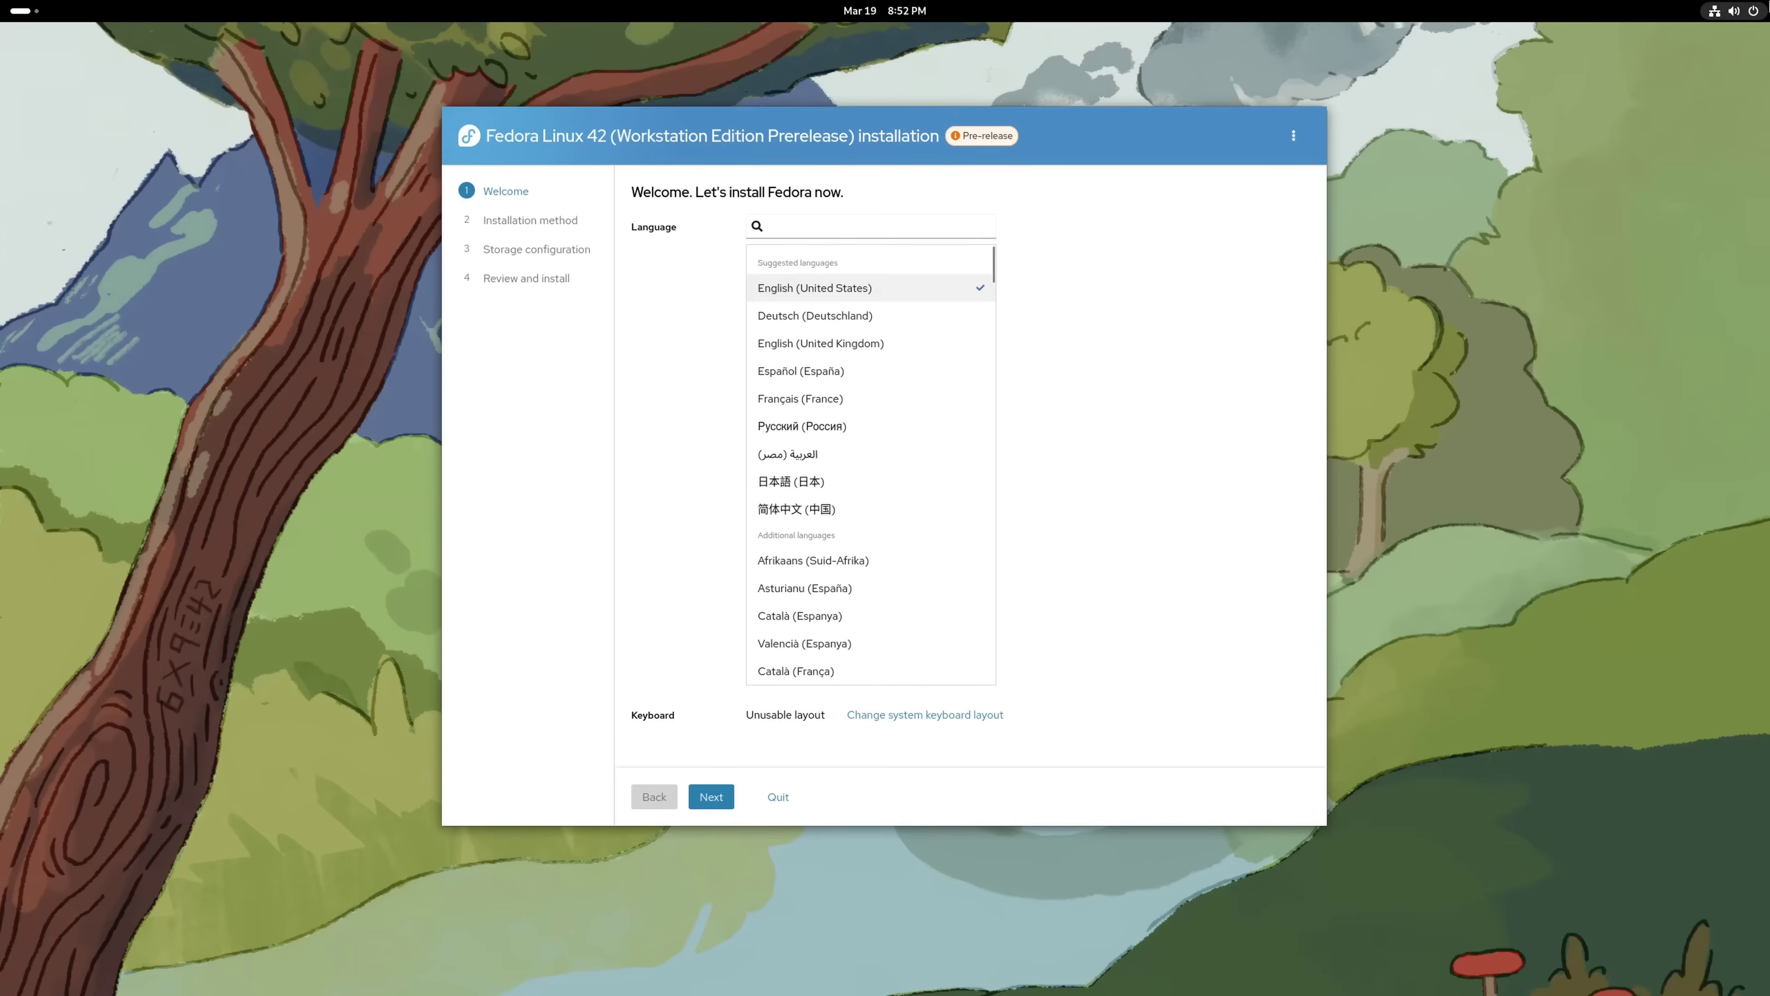
click(1750, 11)
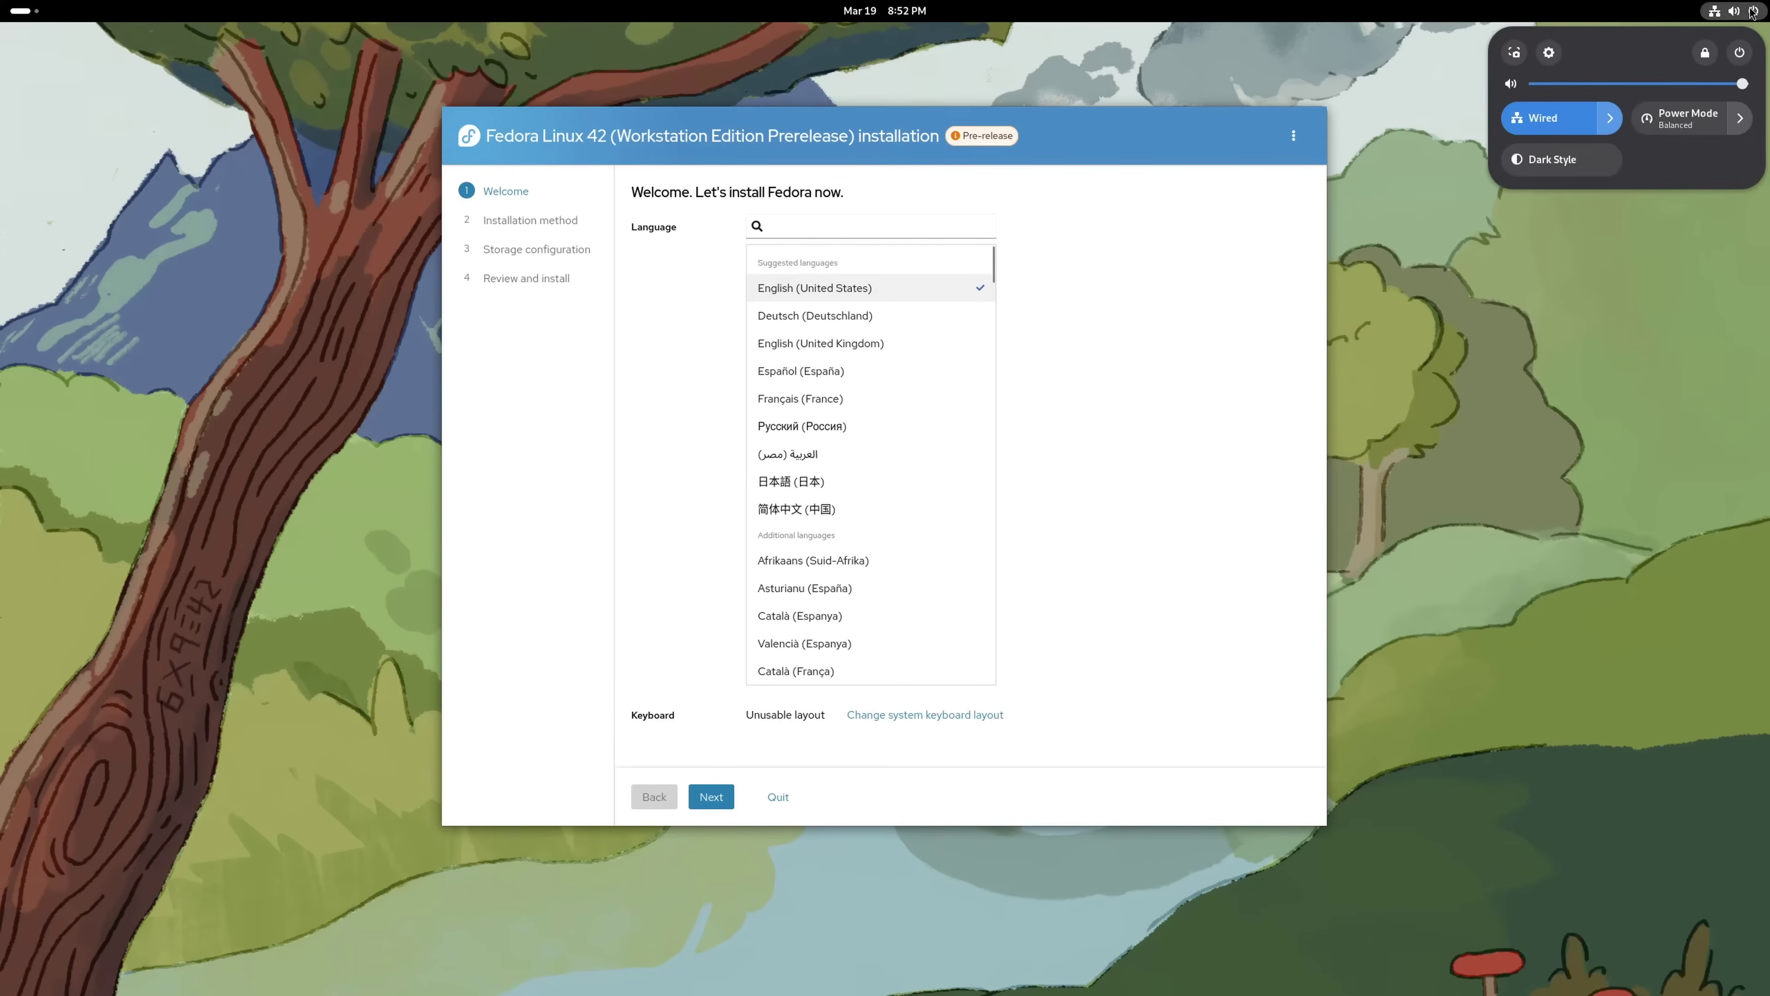
click(1554, 161)
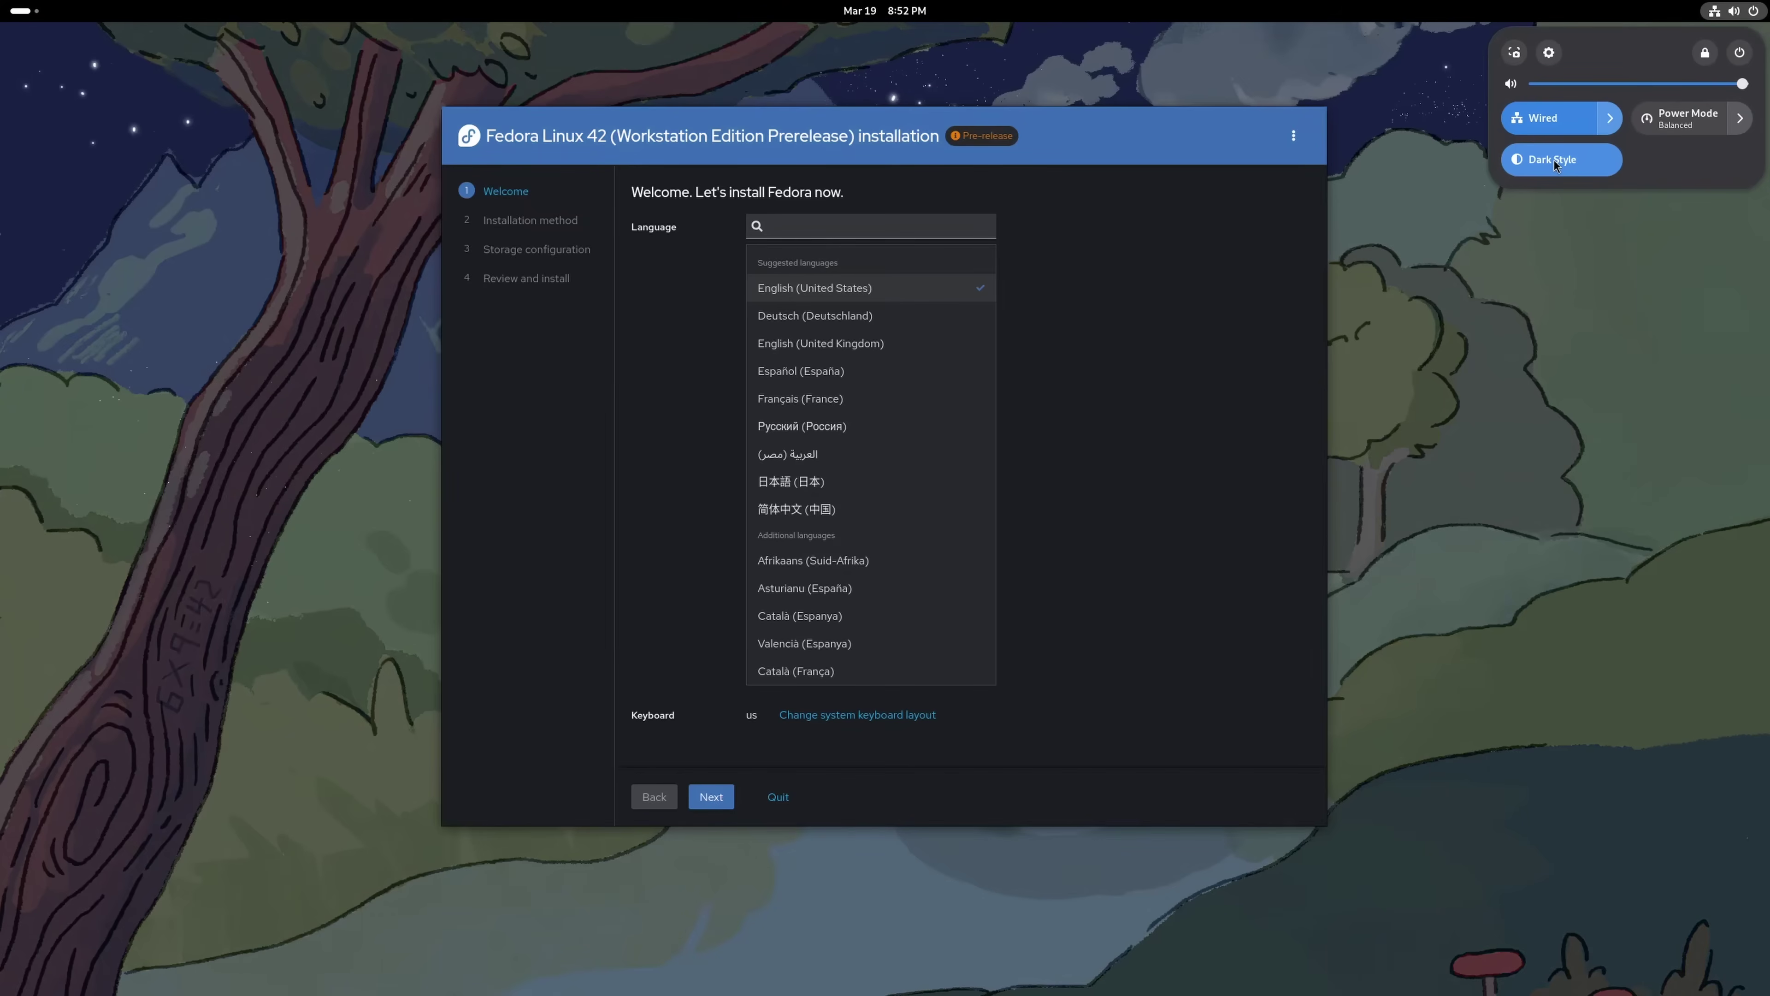
View the installer's About information, then continue with English (United States)
click(1293, 136)
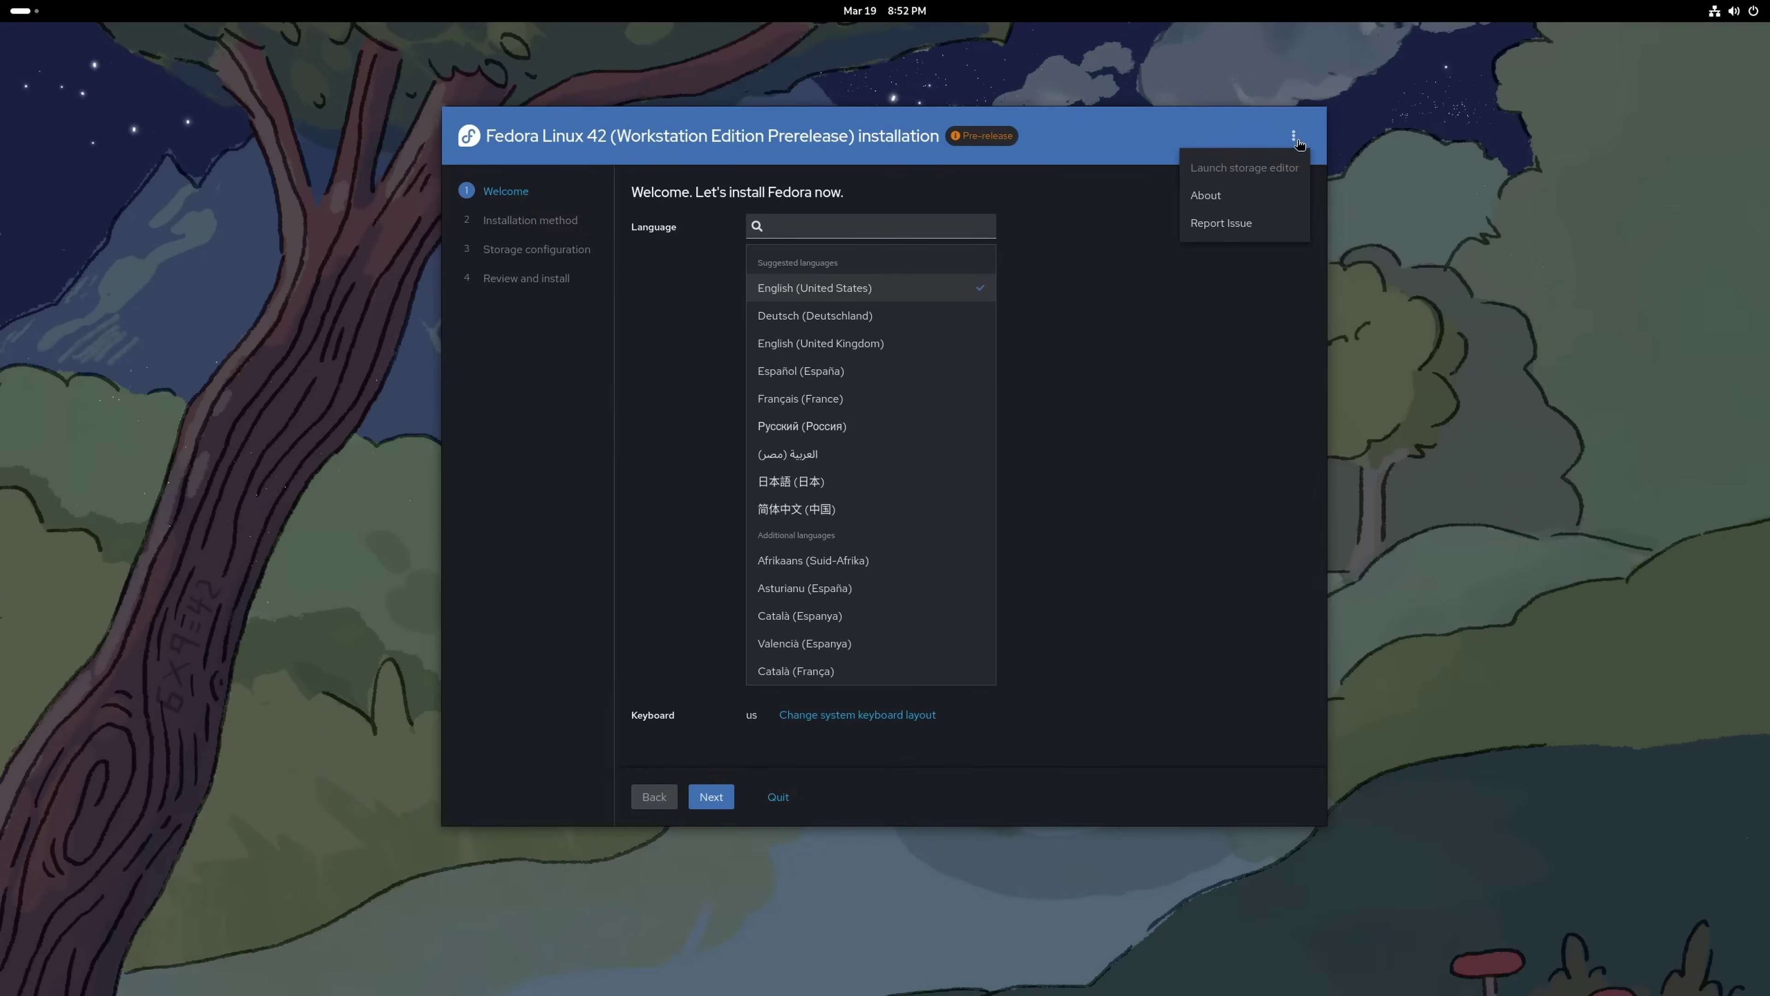
click(1232, 197)
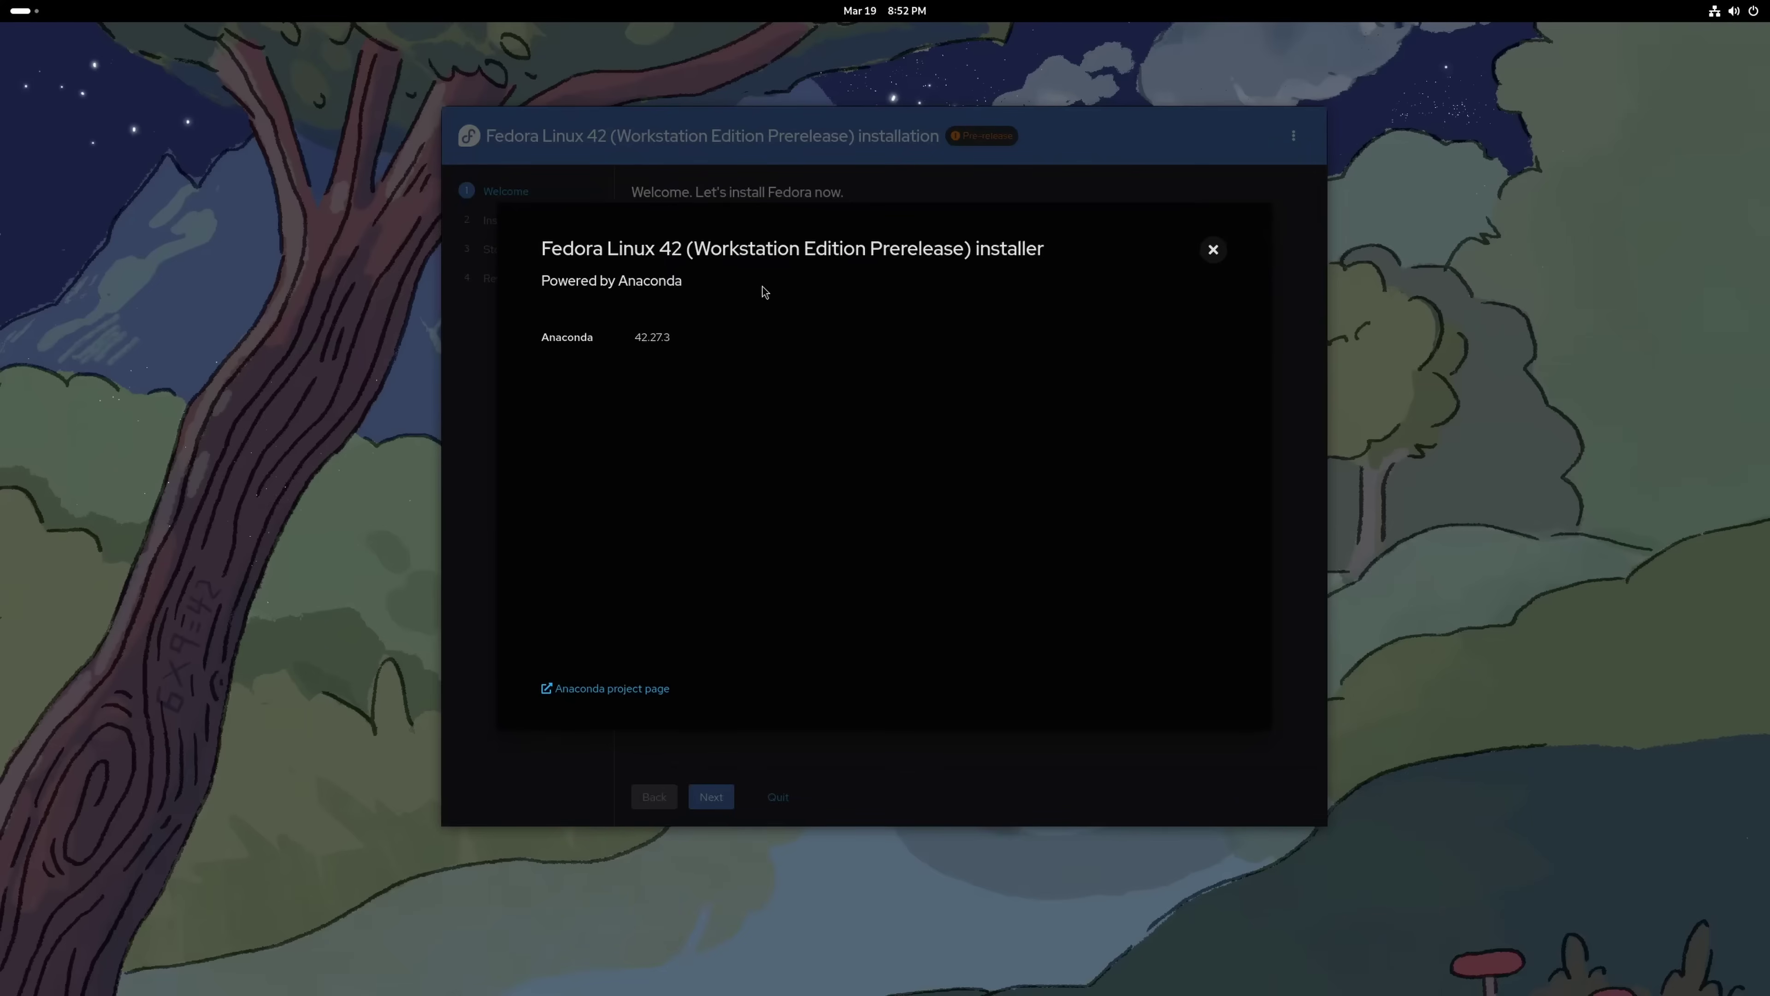
click(1213, 250)
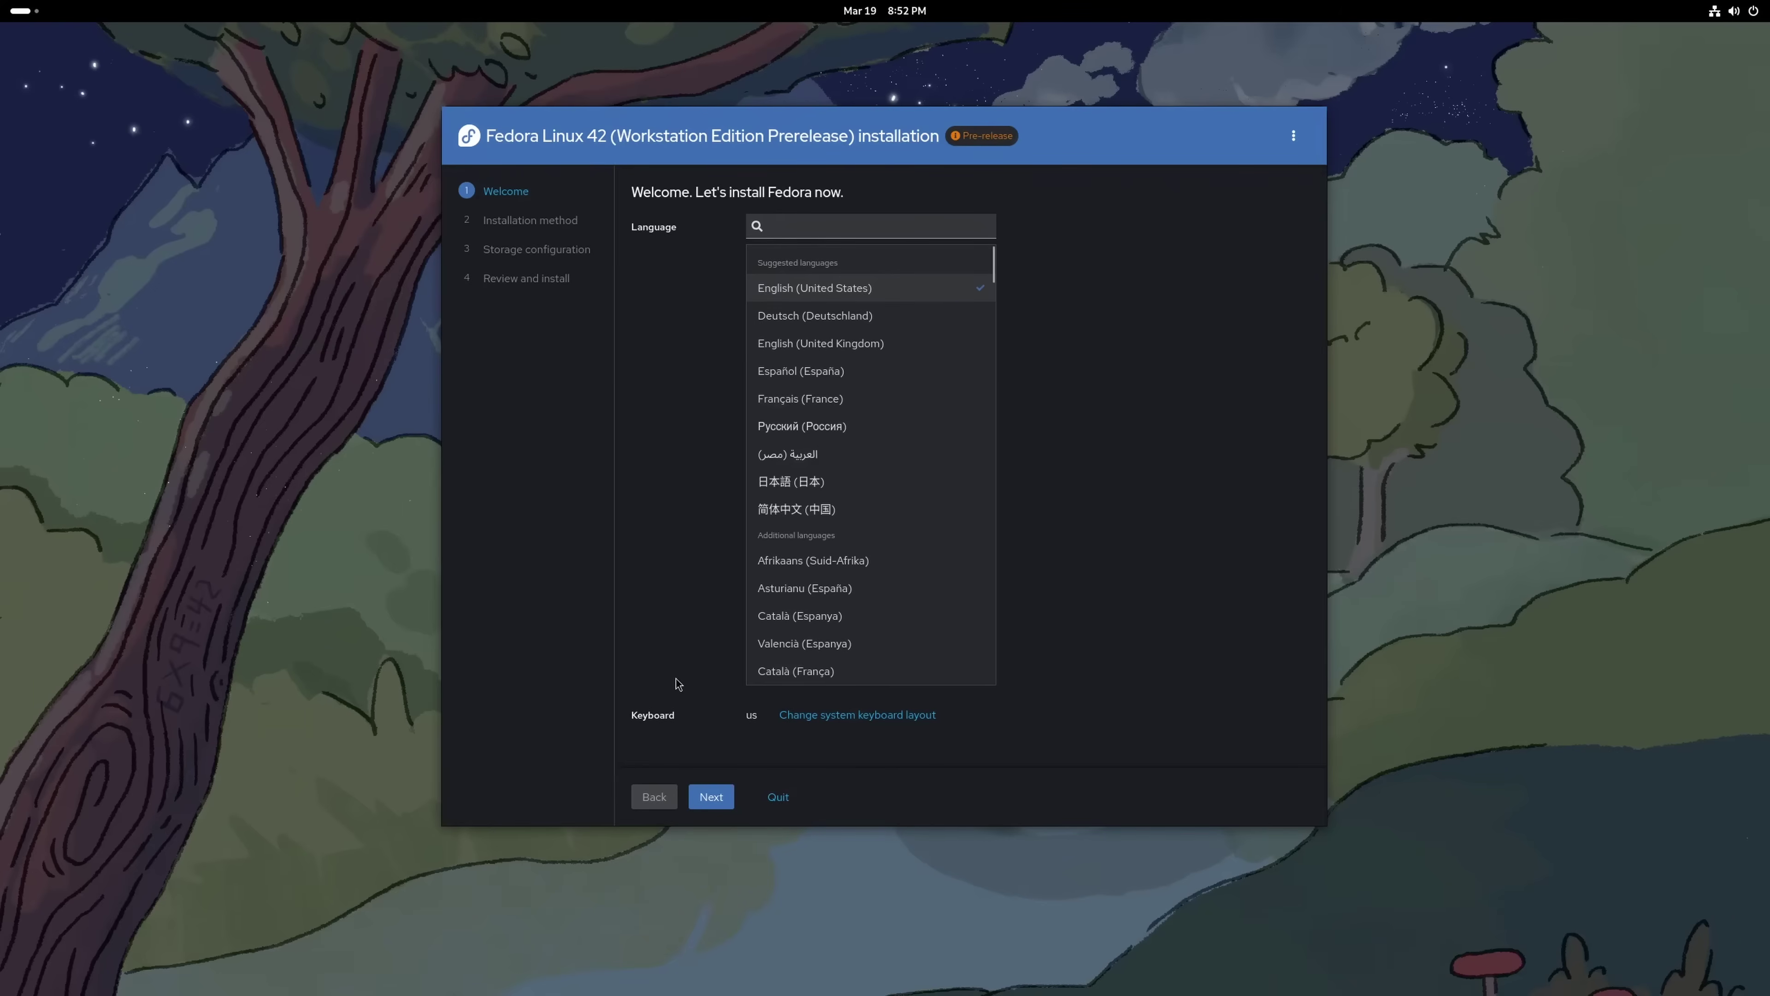
click(711, 799)
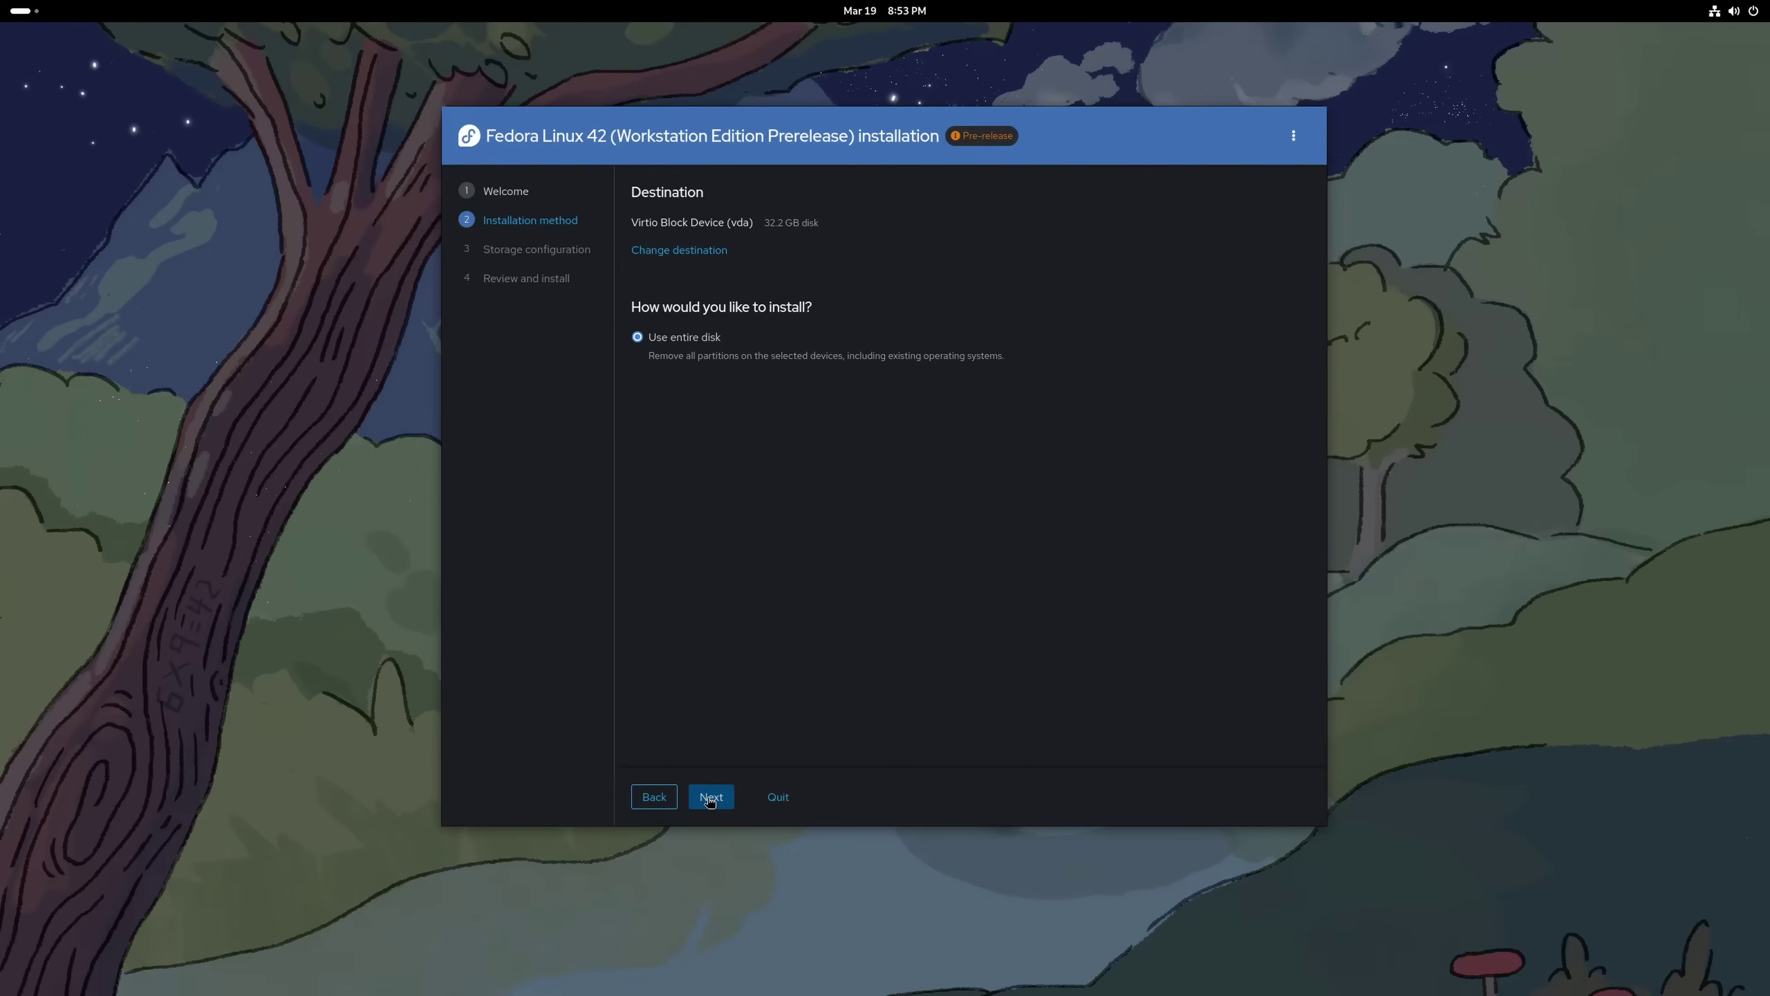
Use the whole 32.2 GB vda disk unencrypted and choose 'Erase data and install'
click(710, 799)
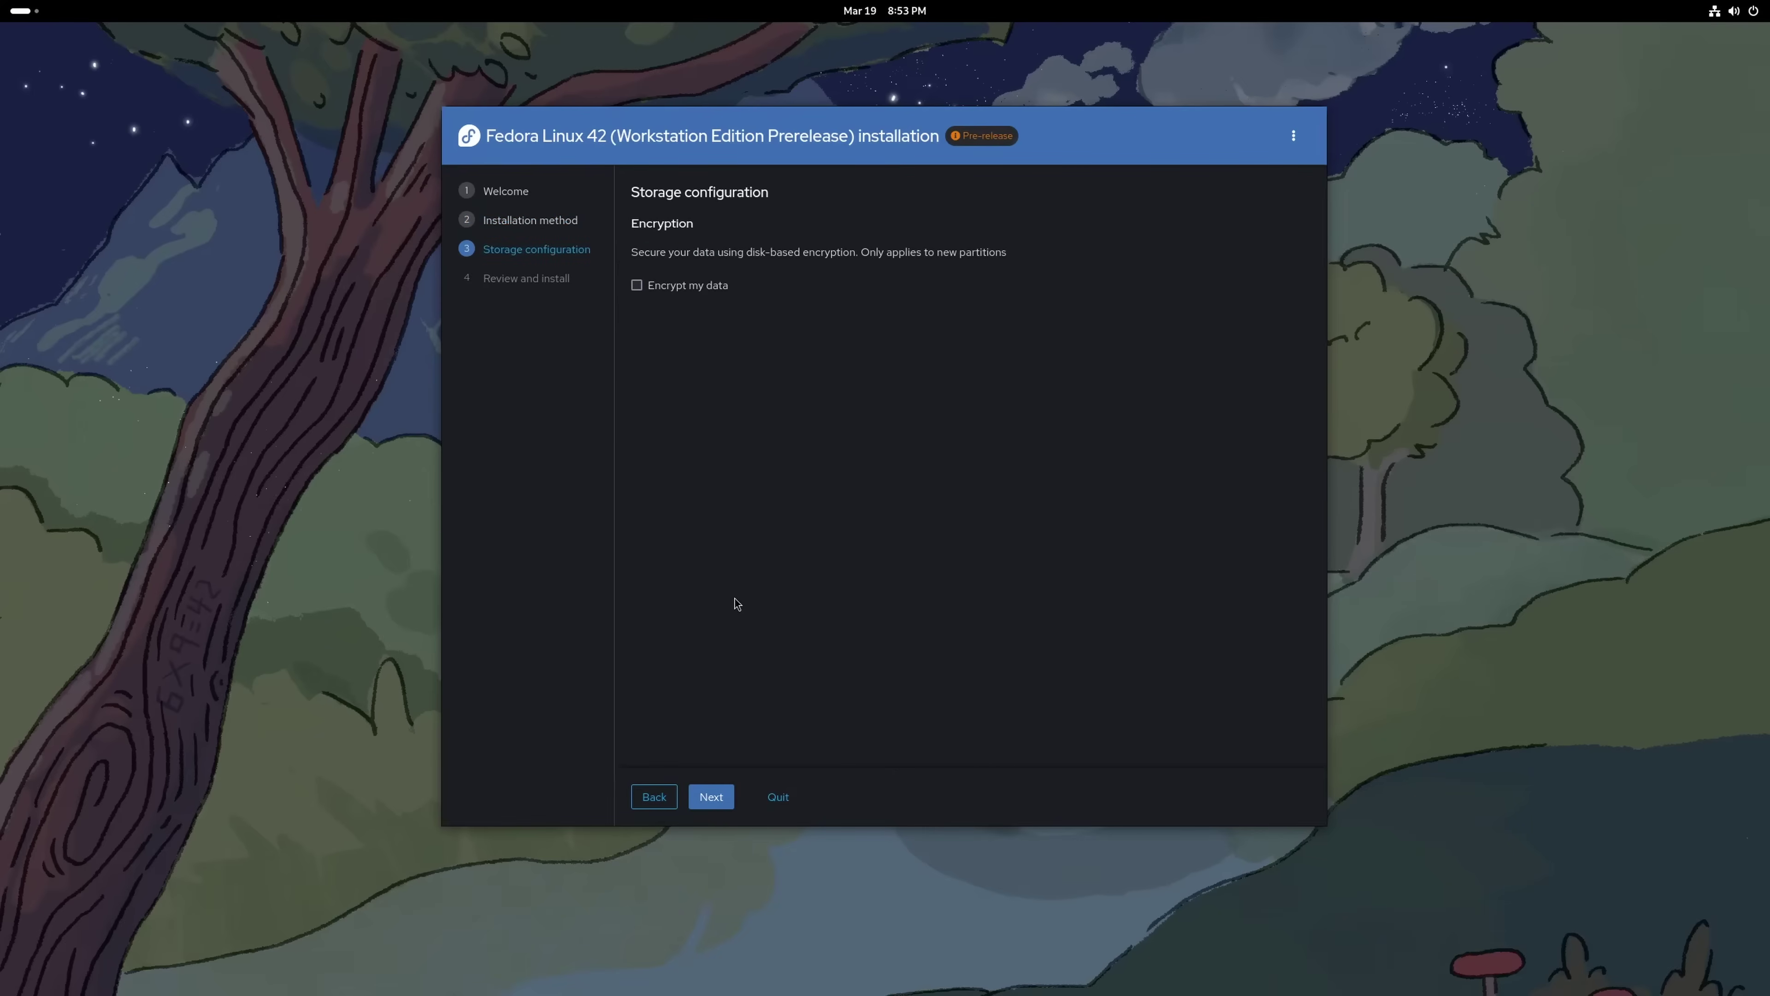
click(705, 800)
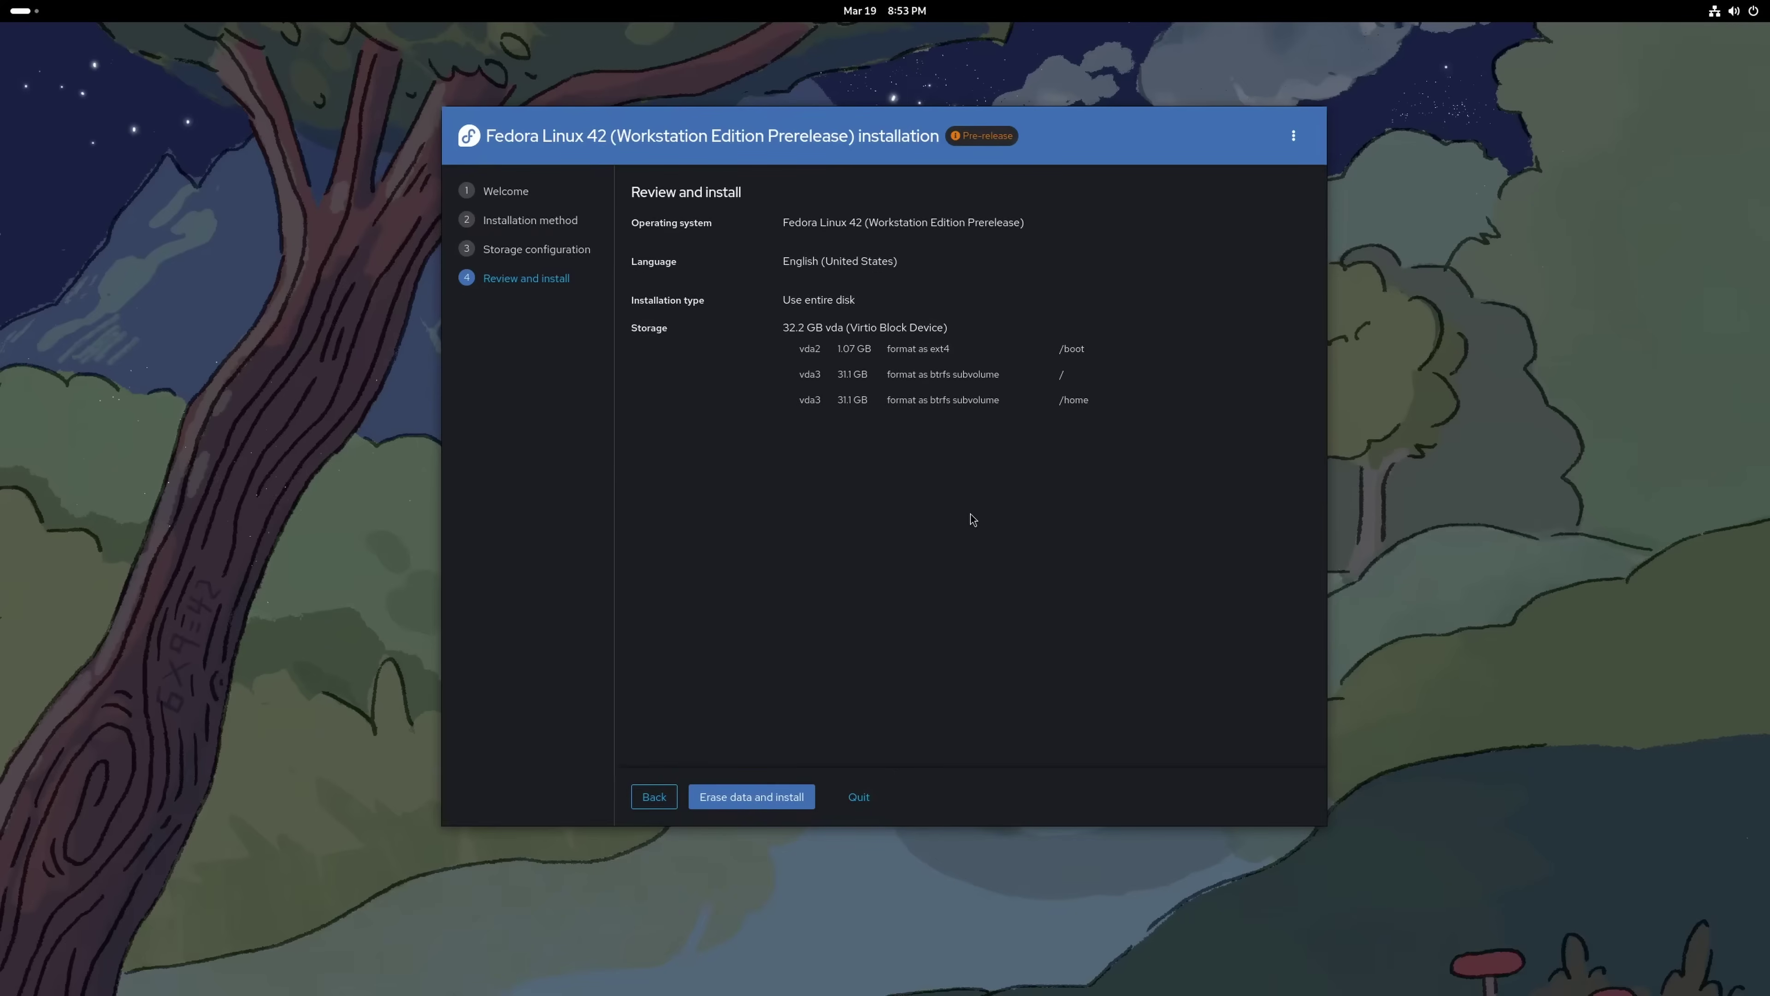
click(708, 804)
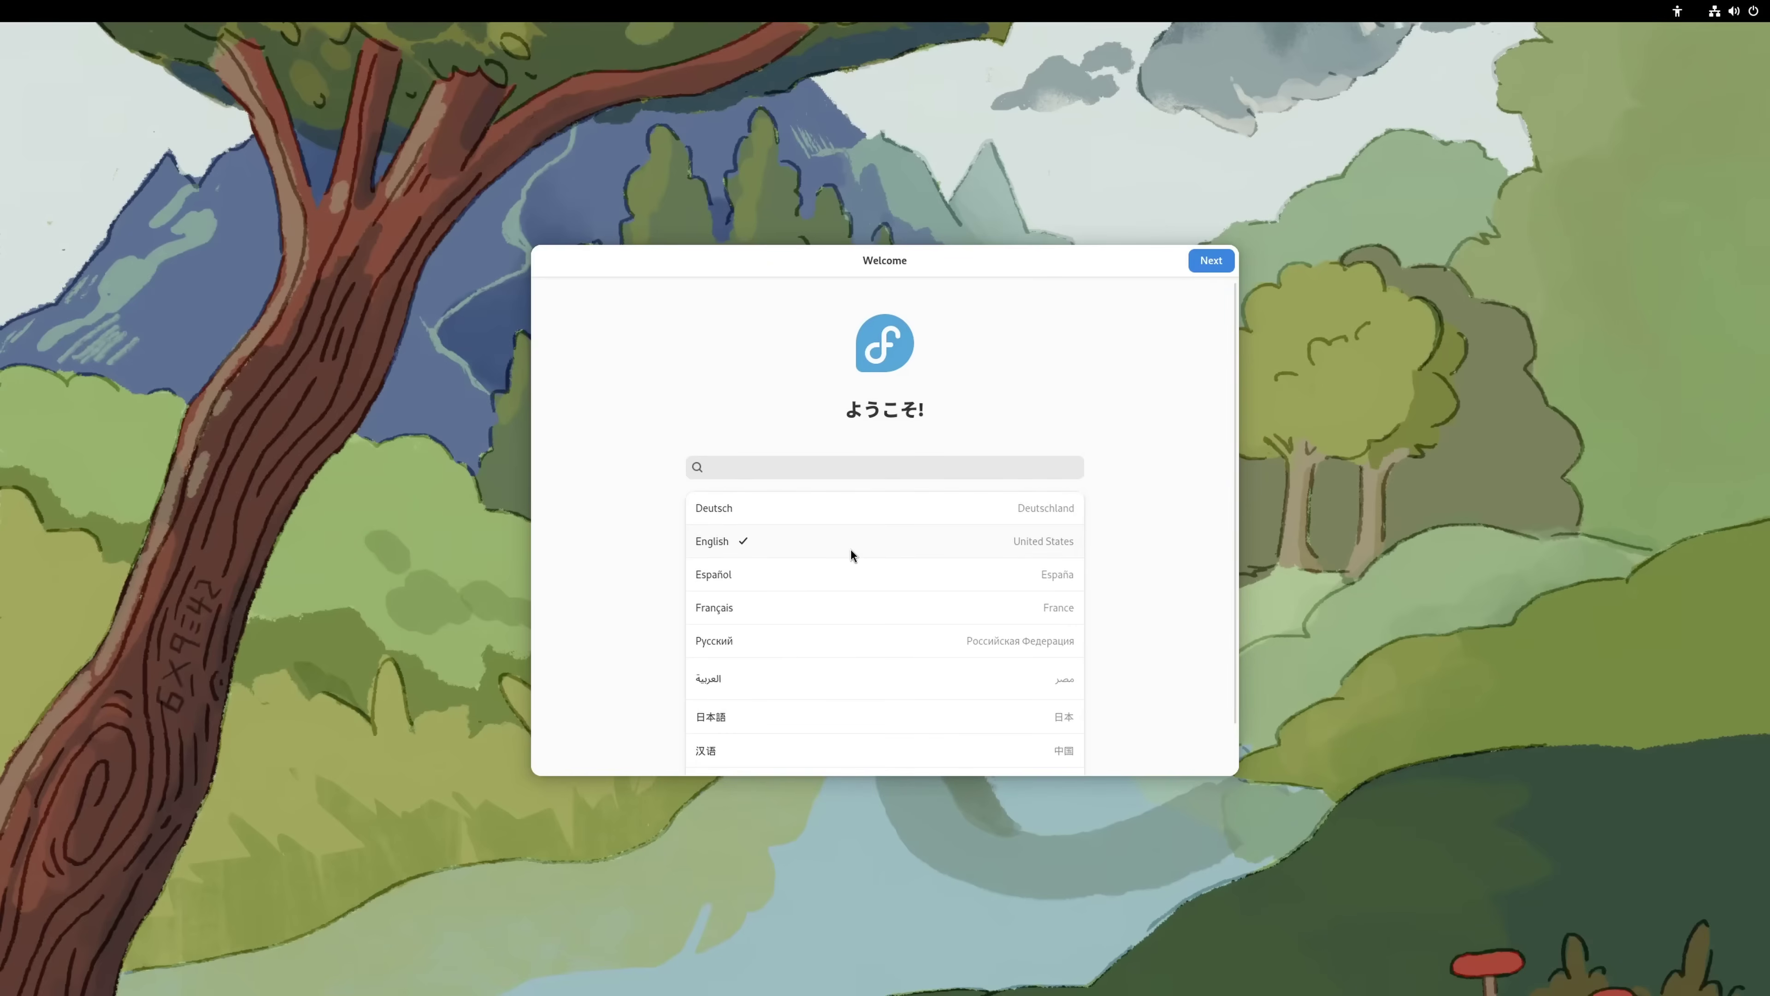
Keep English and US keyboard, disable Location Services and Automatic Problem Reporting, and pick Denver
click(1213, 266)
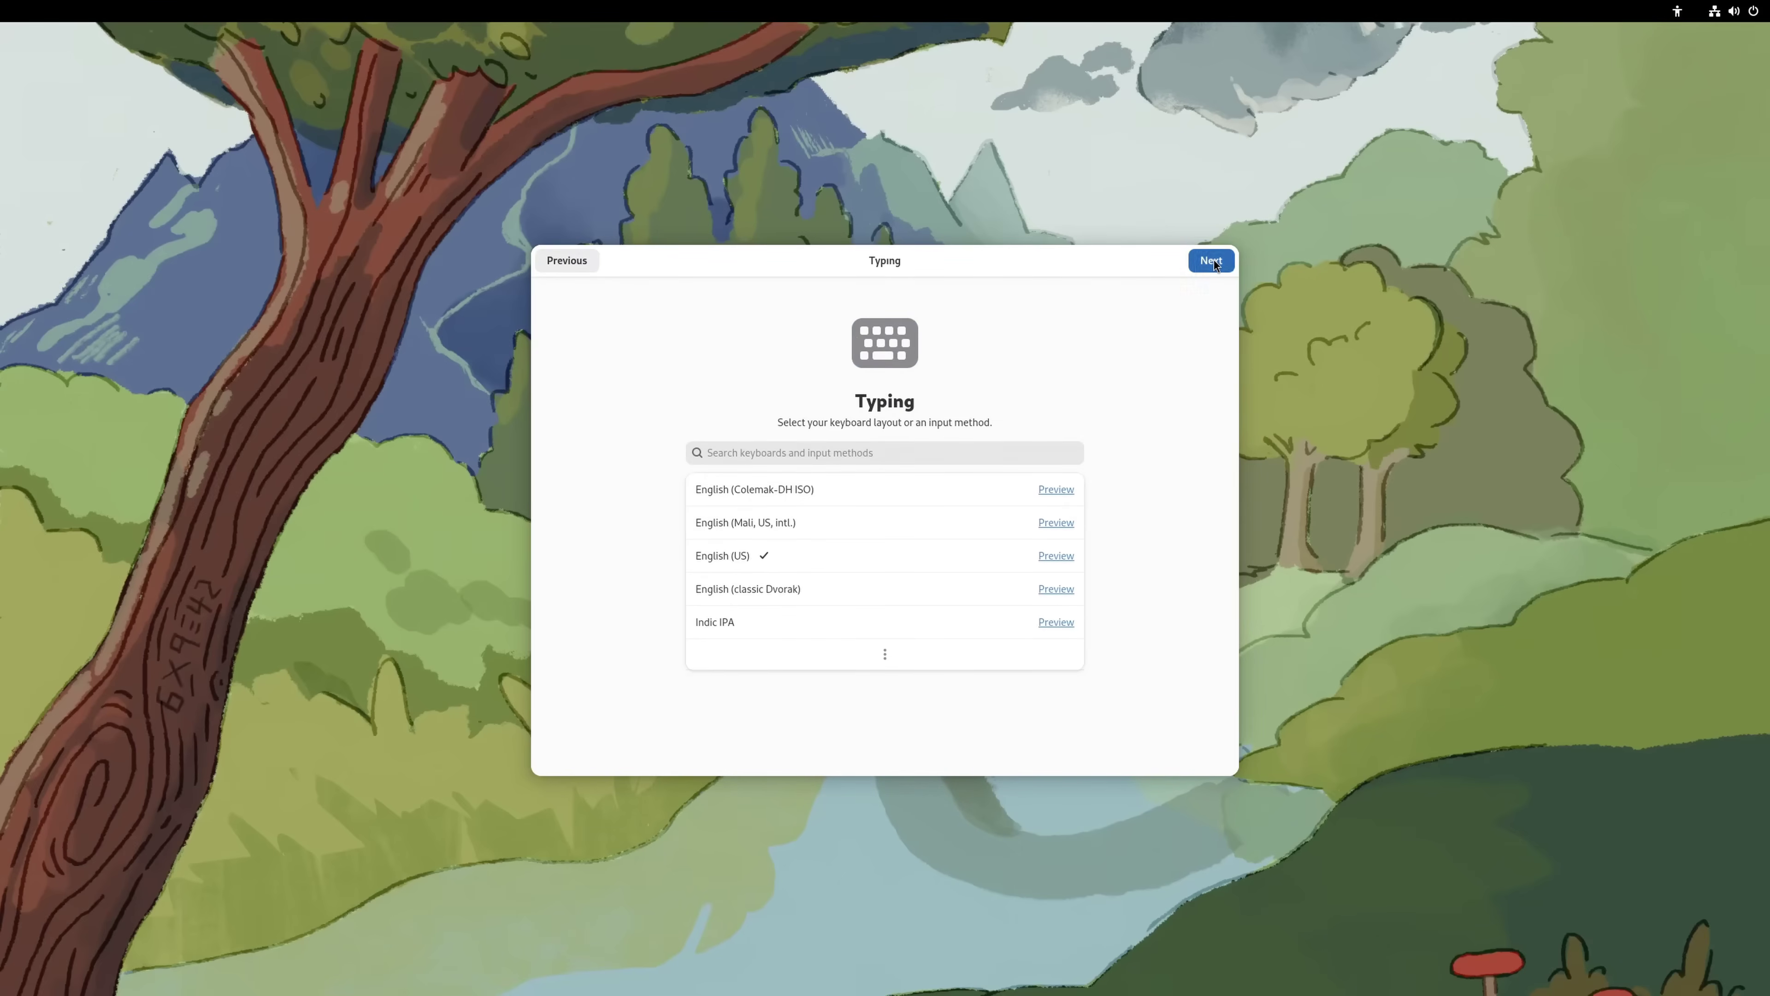
click(1213, 262)
click(1058, 465)
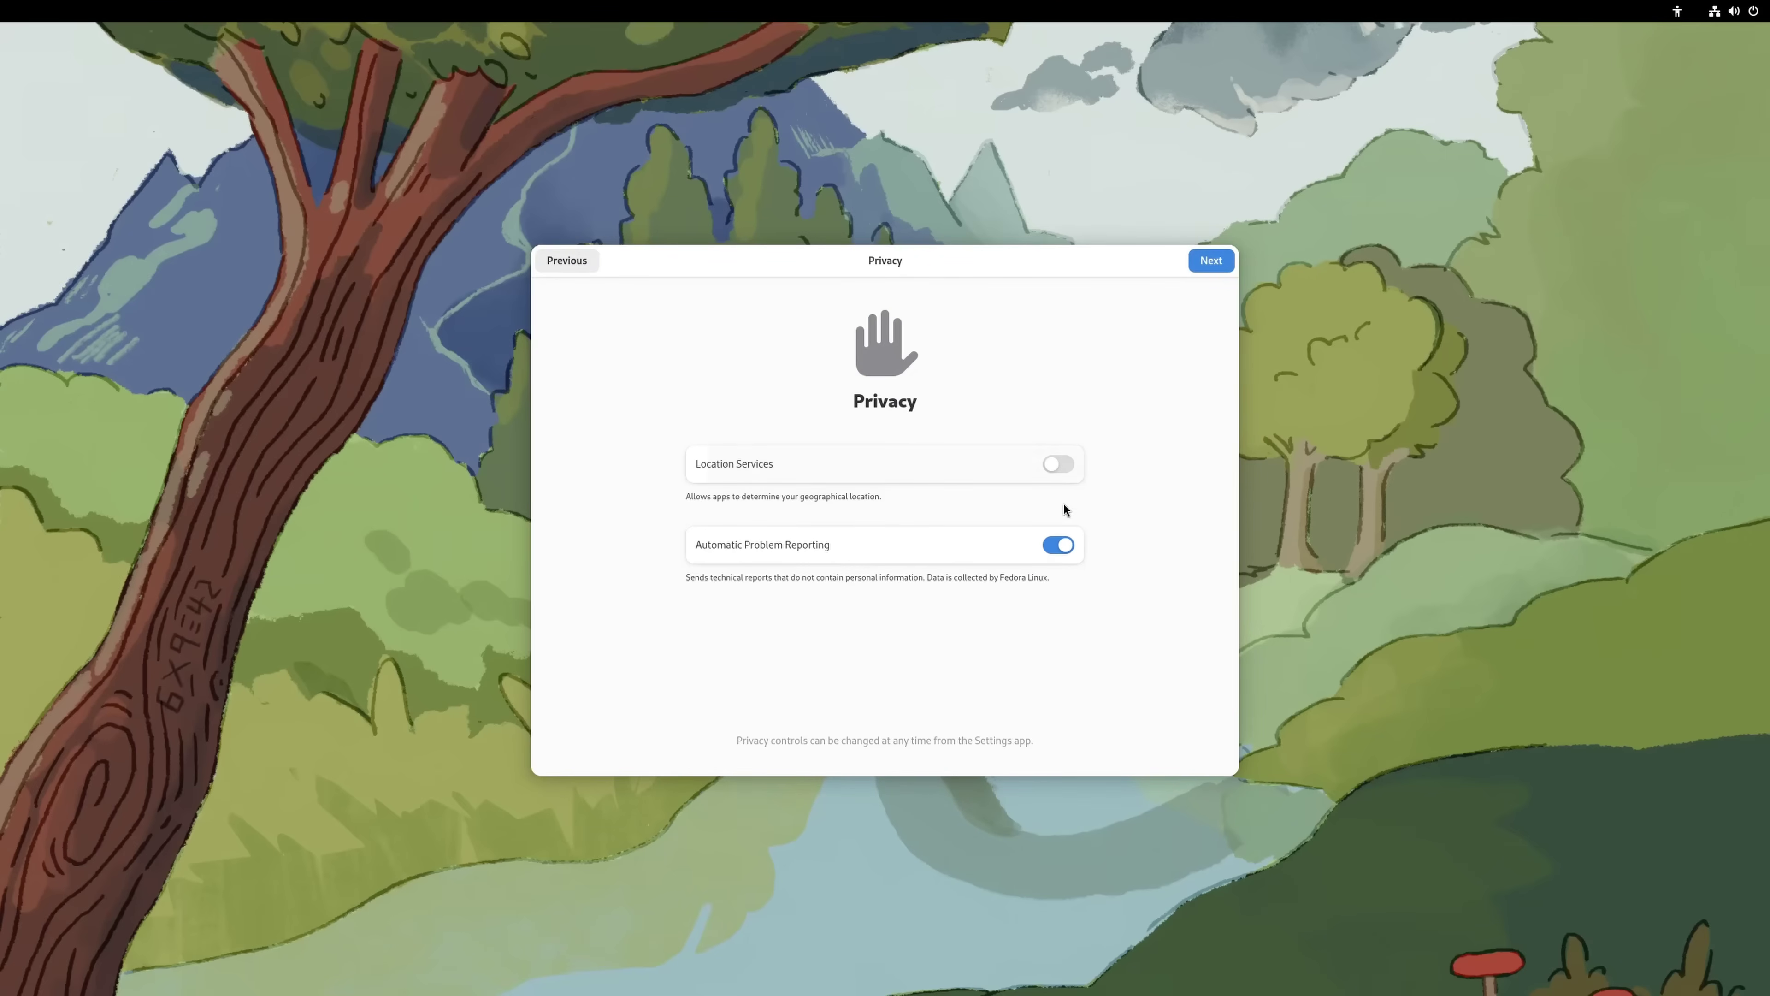
click(1058, 544)
click(1209, 268)
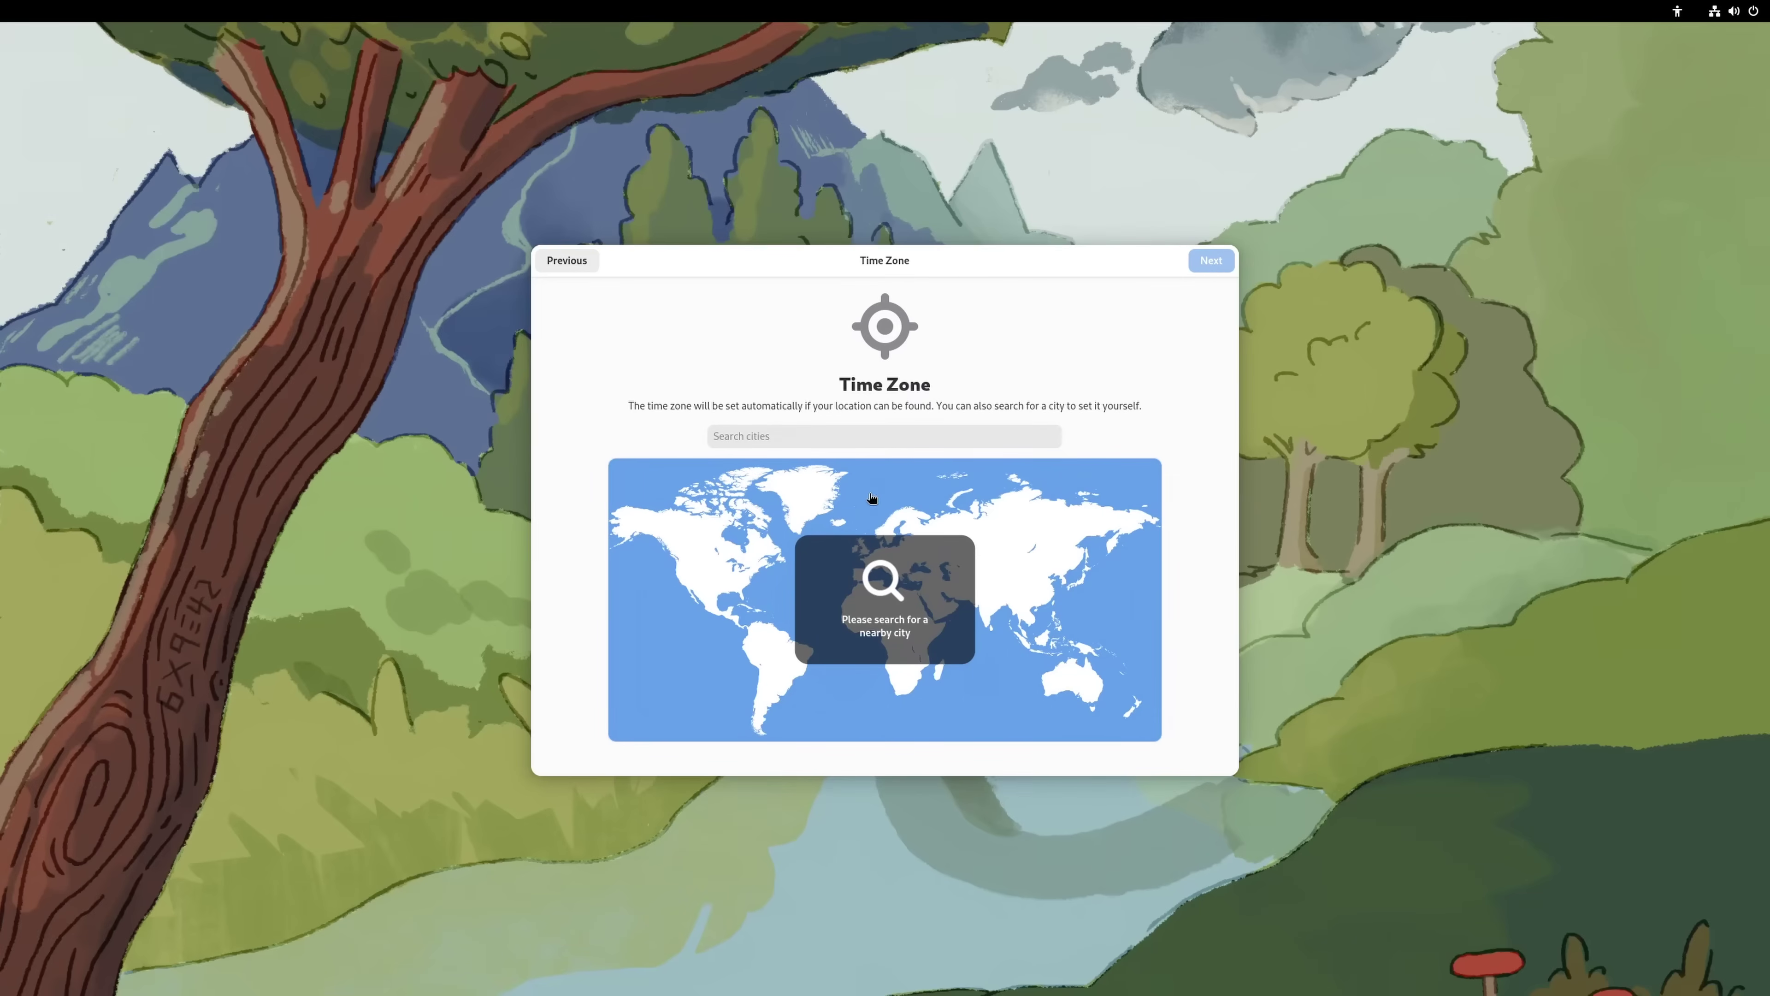
click(708, 580)
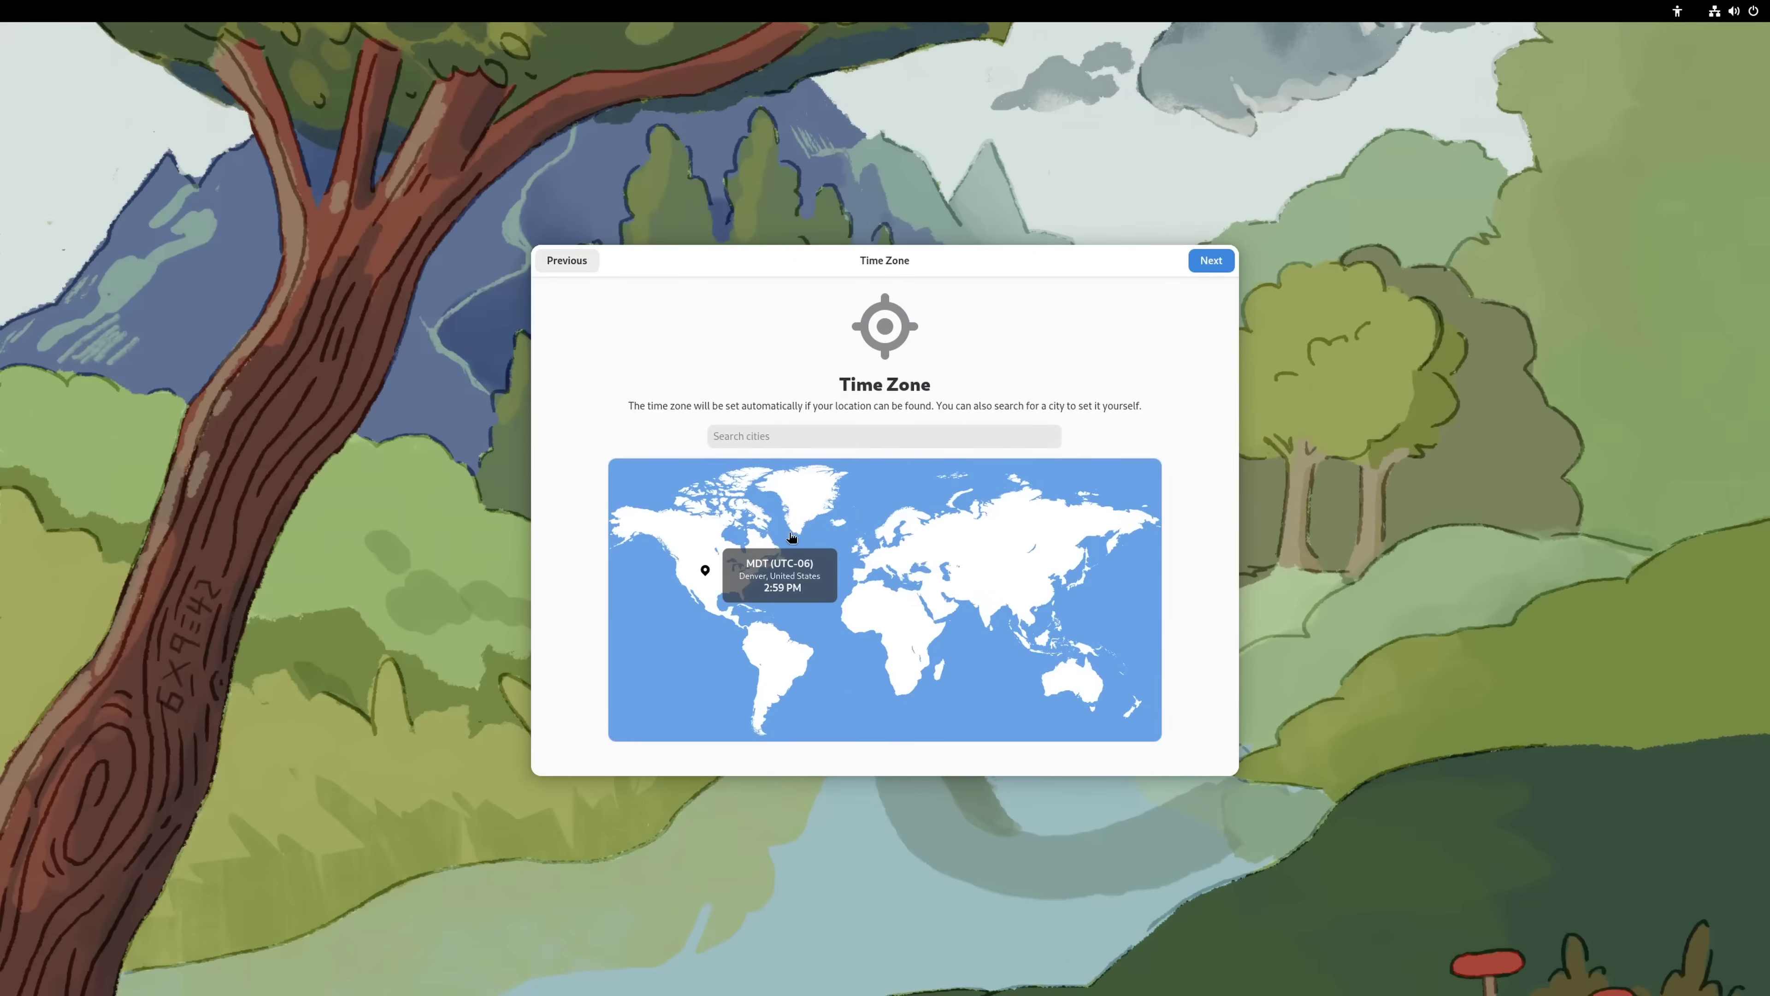
Enable third-party repositories
click(1204, 261)
click(852, 512)
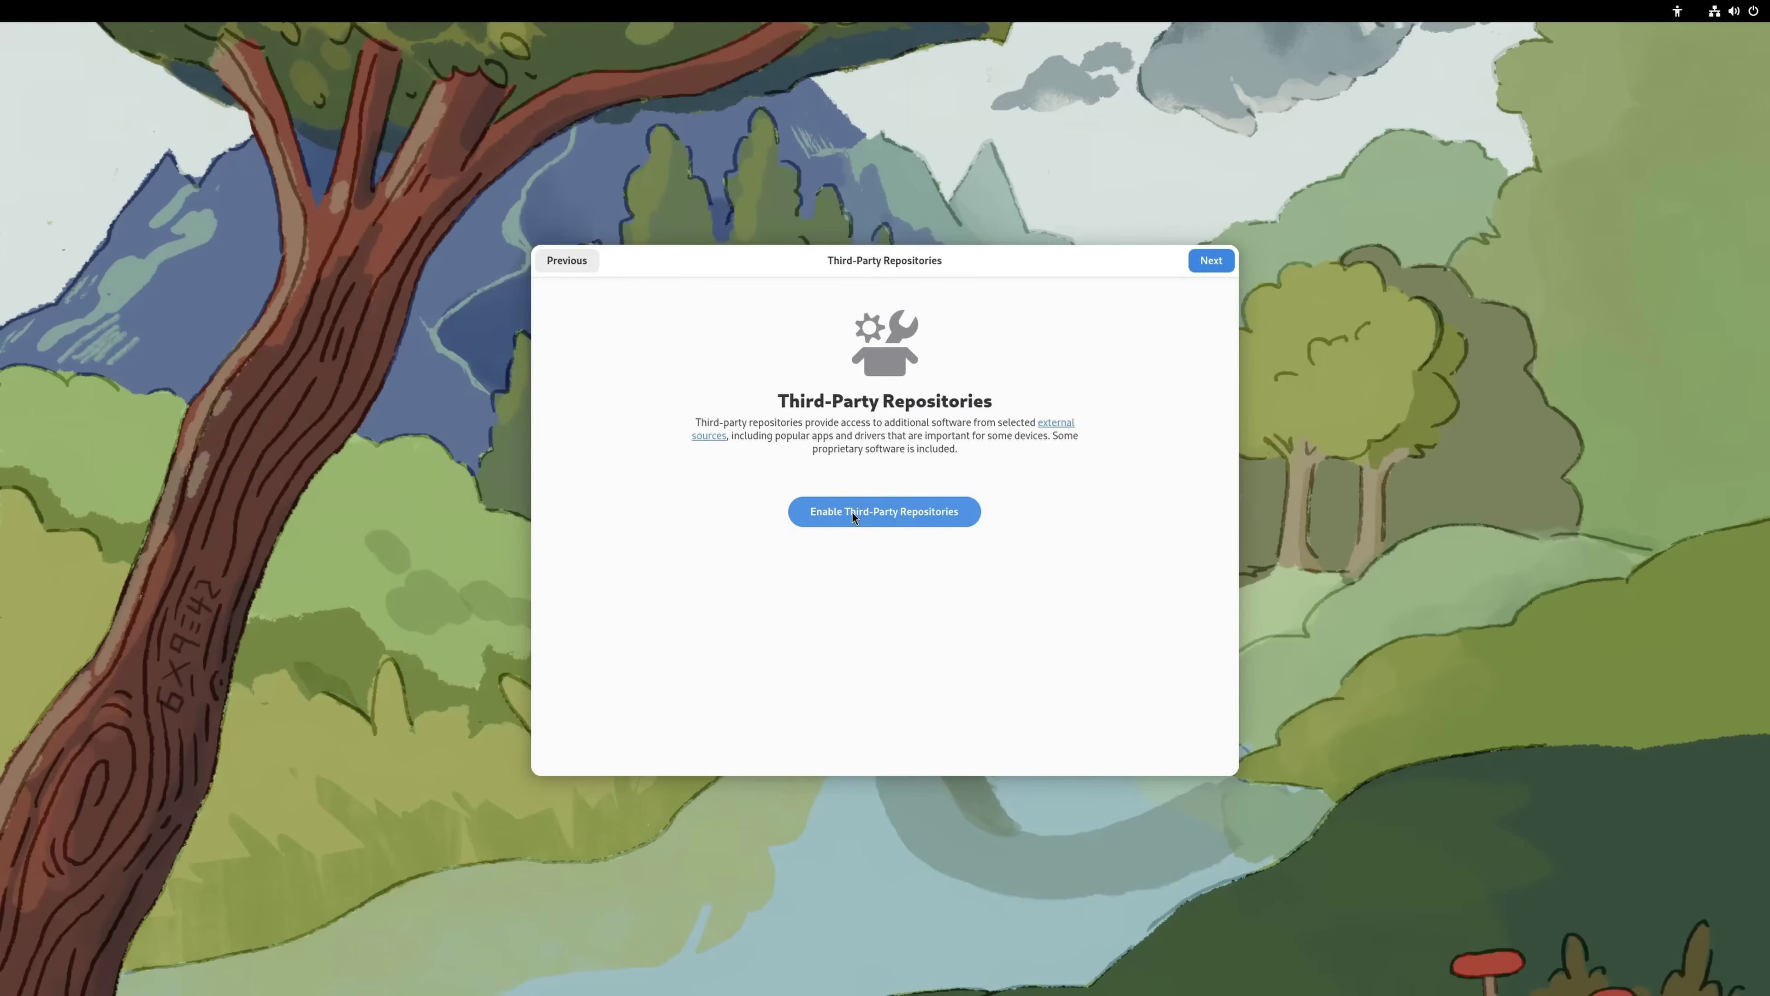
click(1213, 264)
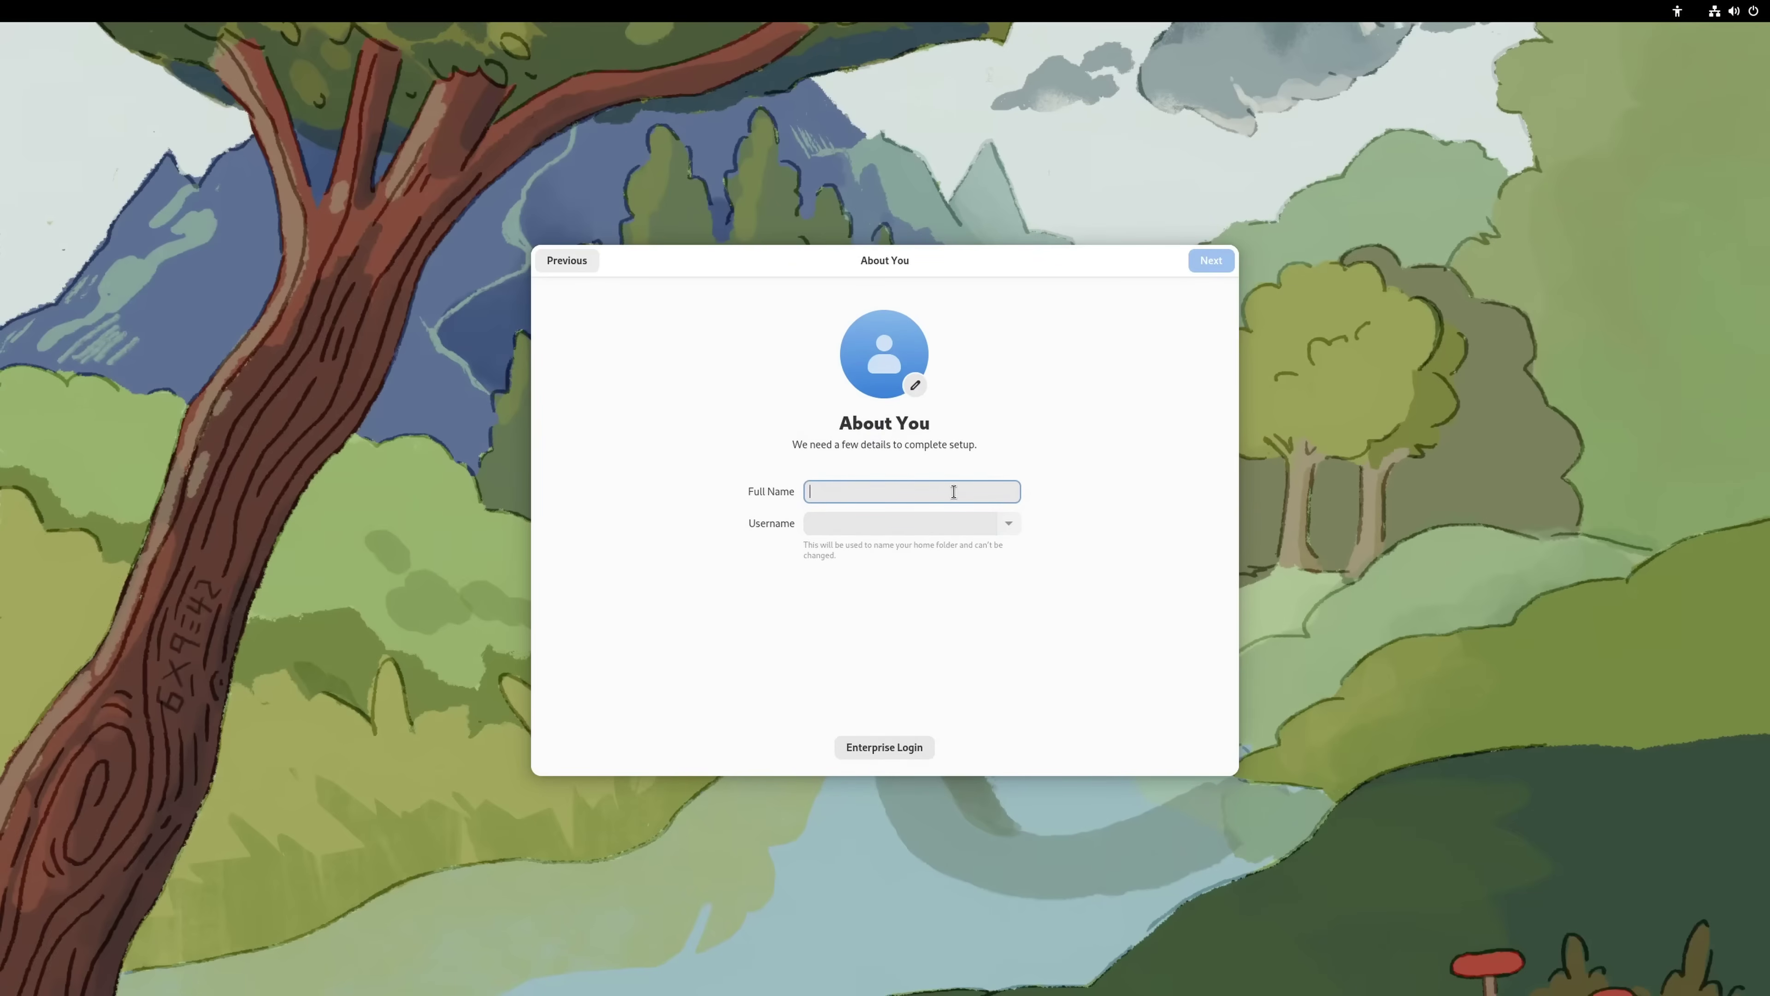
Enter the user's full name, then set and confirm the account password
text(TLIG)
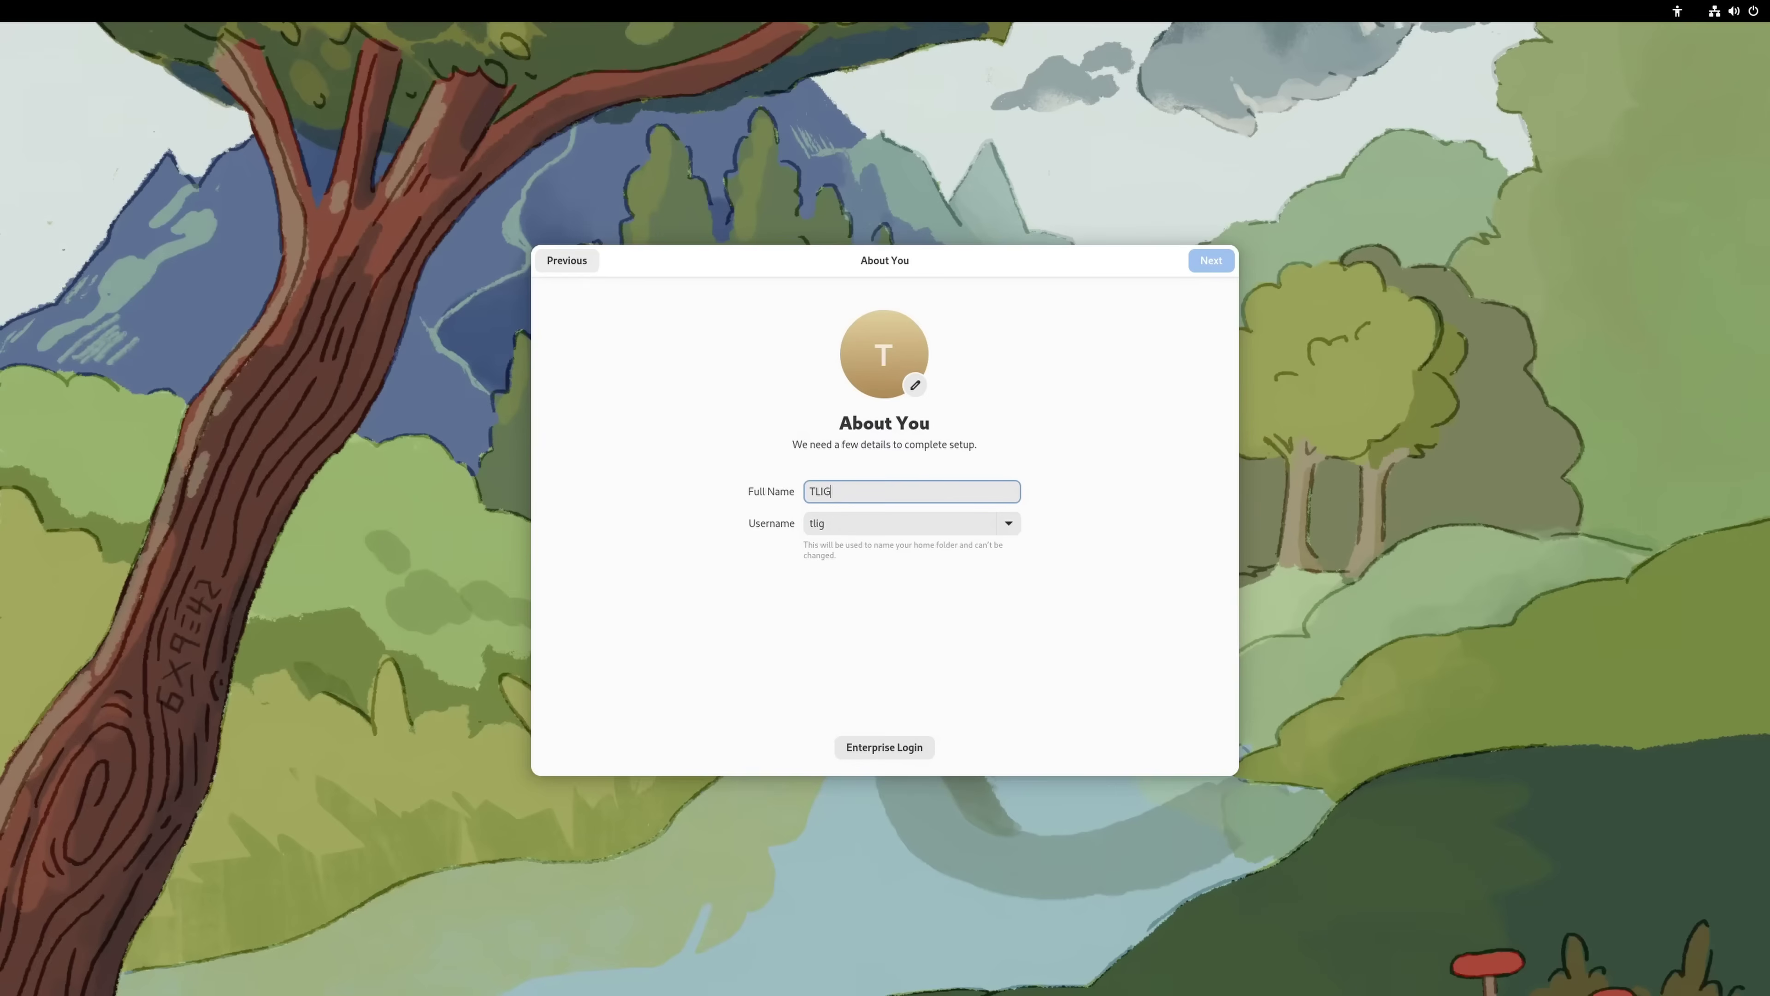
click(1210, 261)
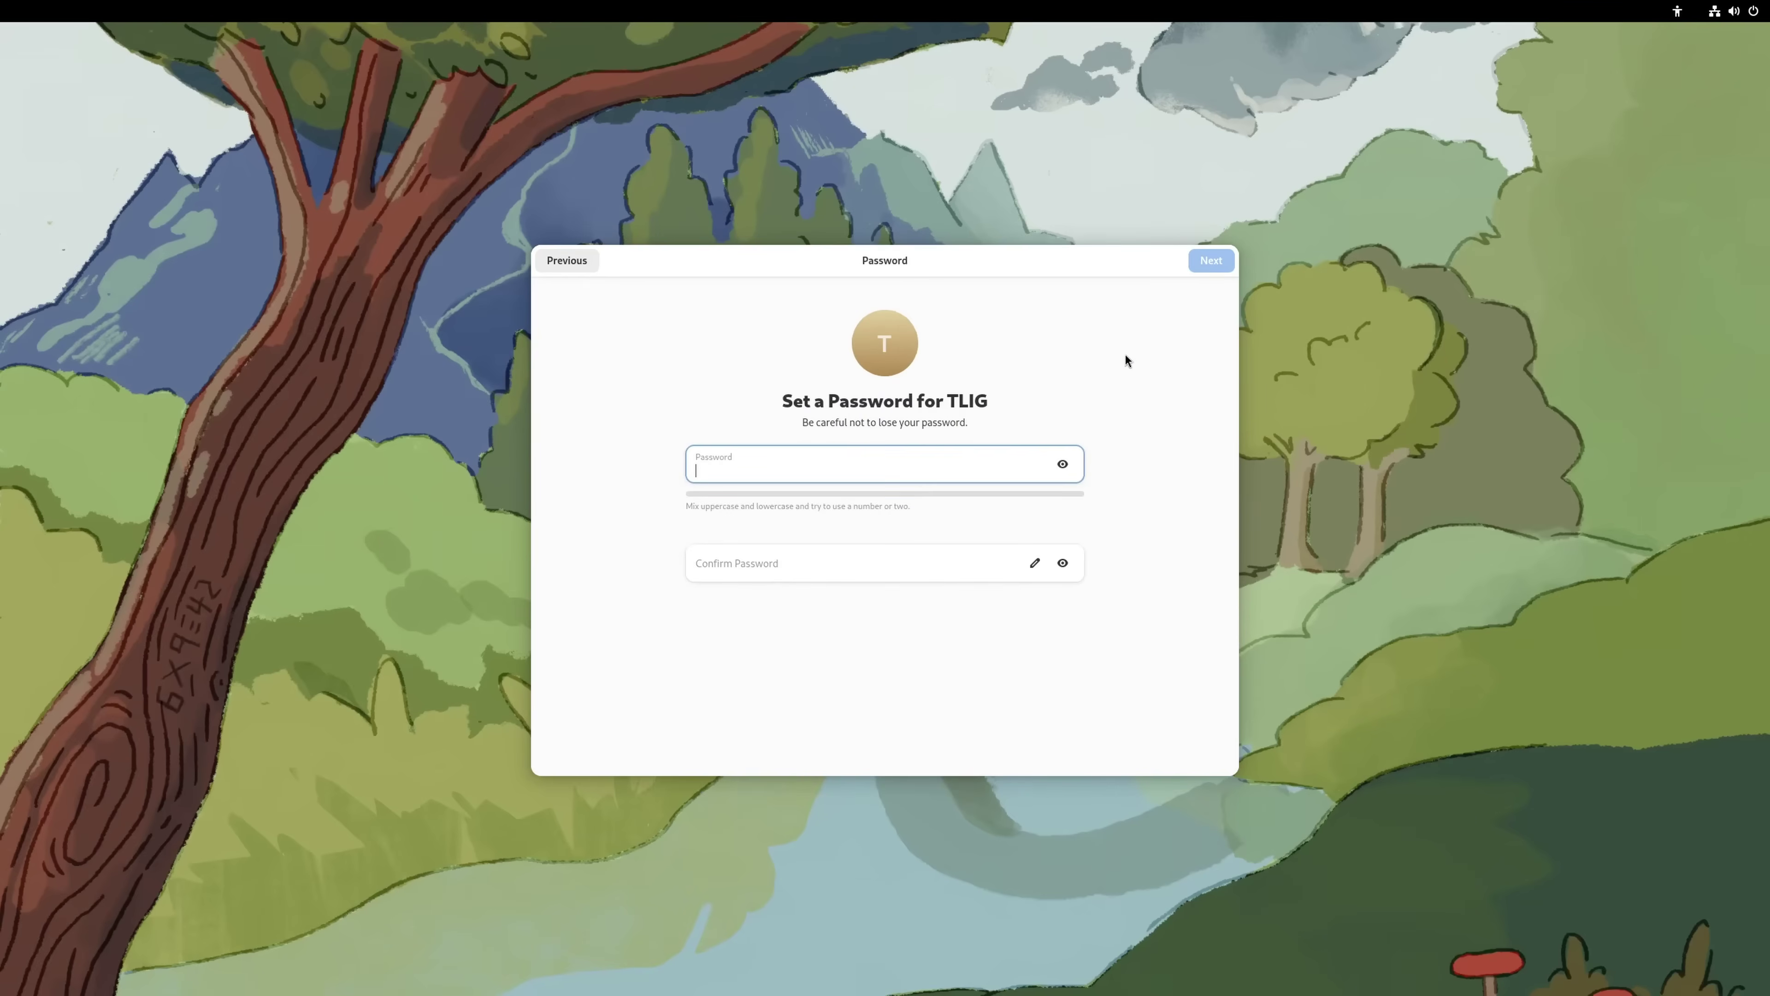
text(123)
click(878, 566)
text(123)
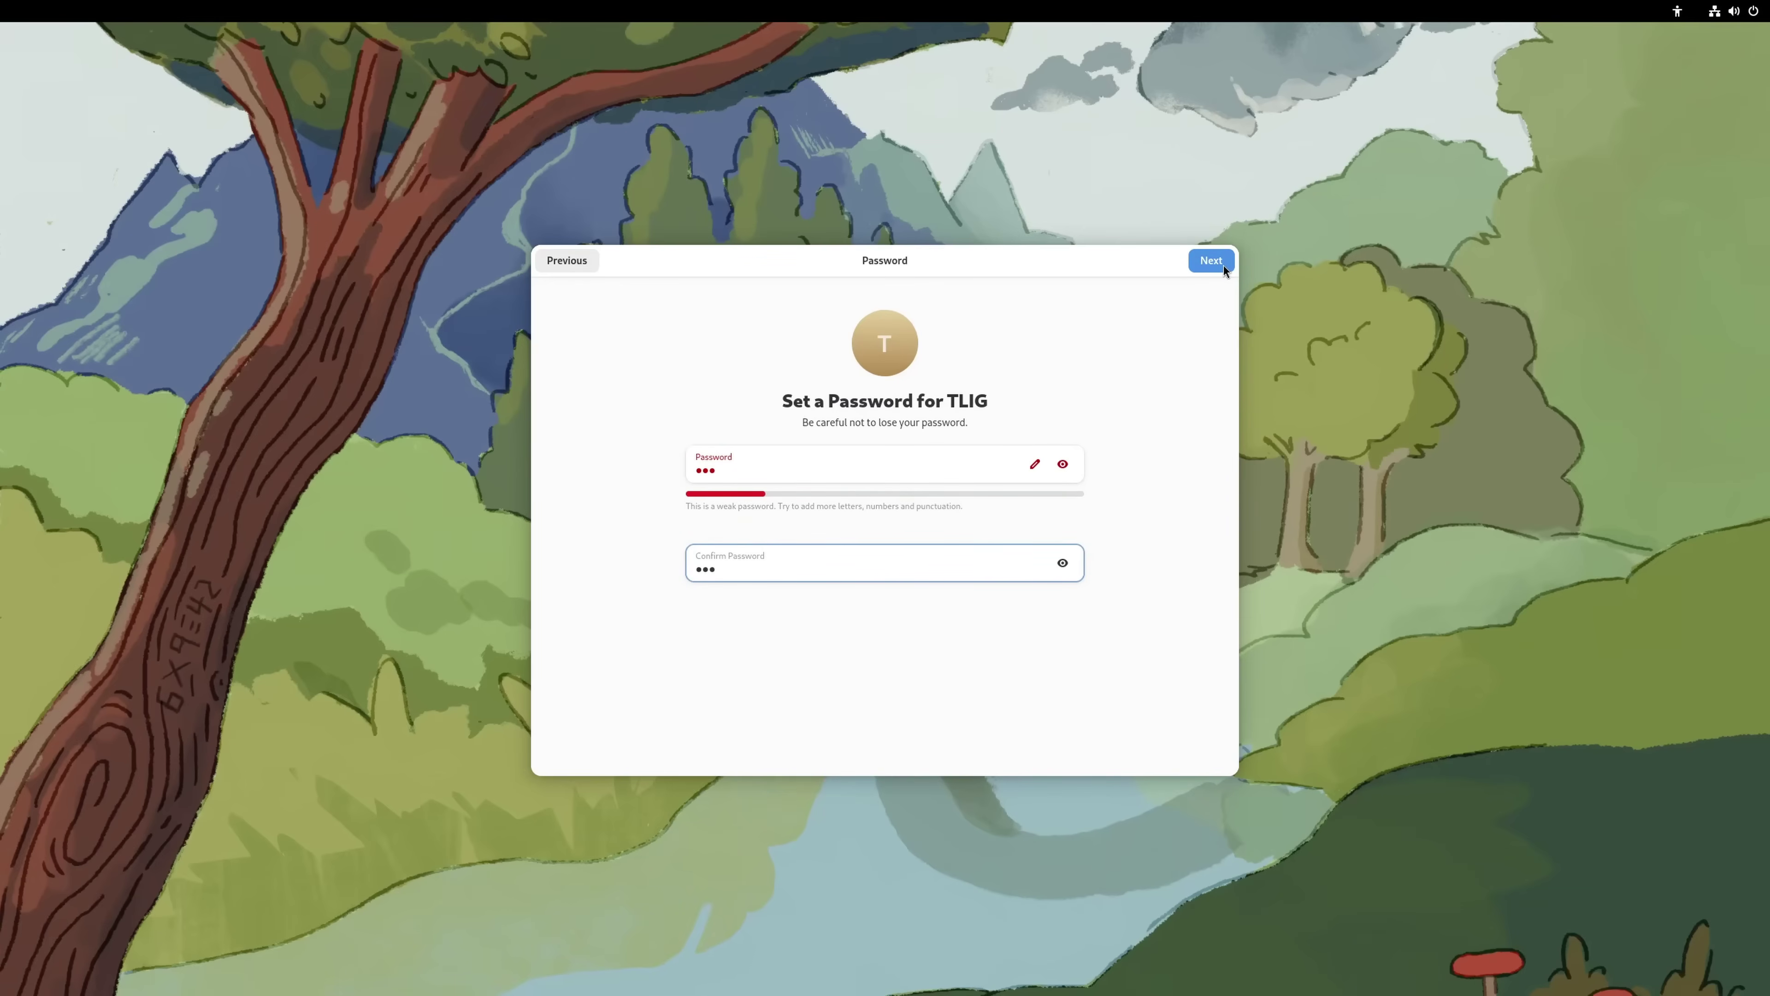
click(1224, 268)
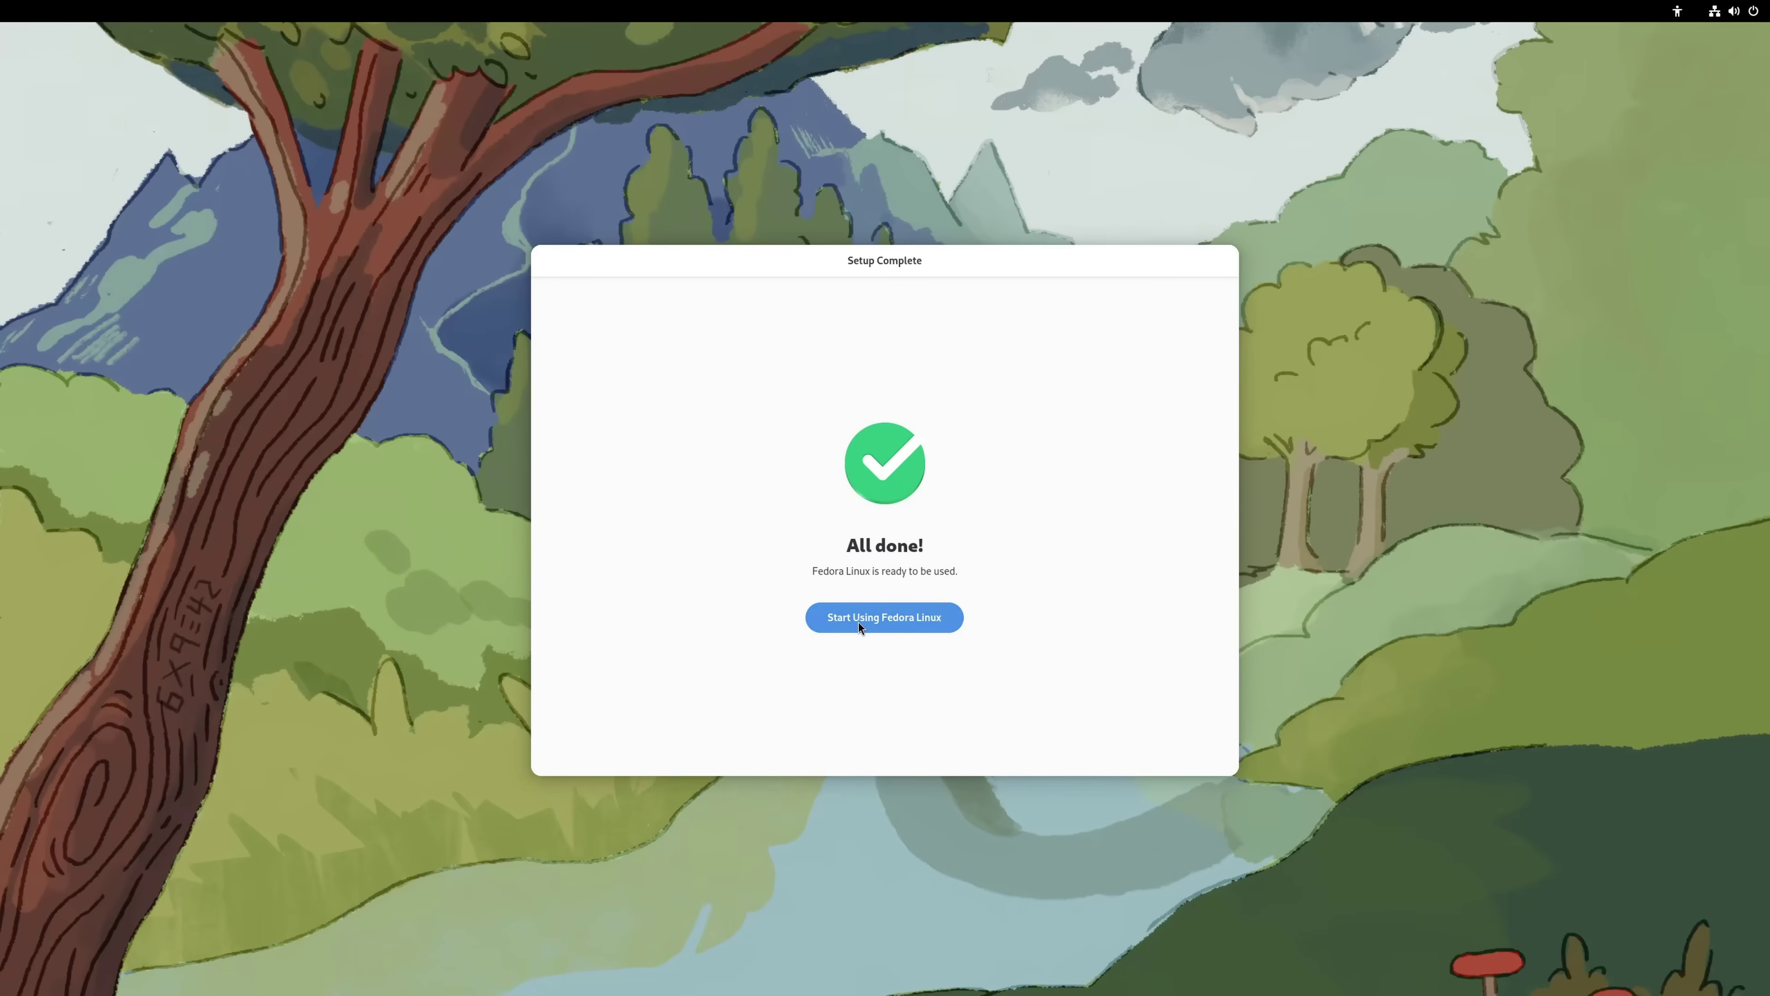
Start using Fedora and advance GNOME Tour to the Get an Overview page
click(859, 623)
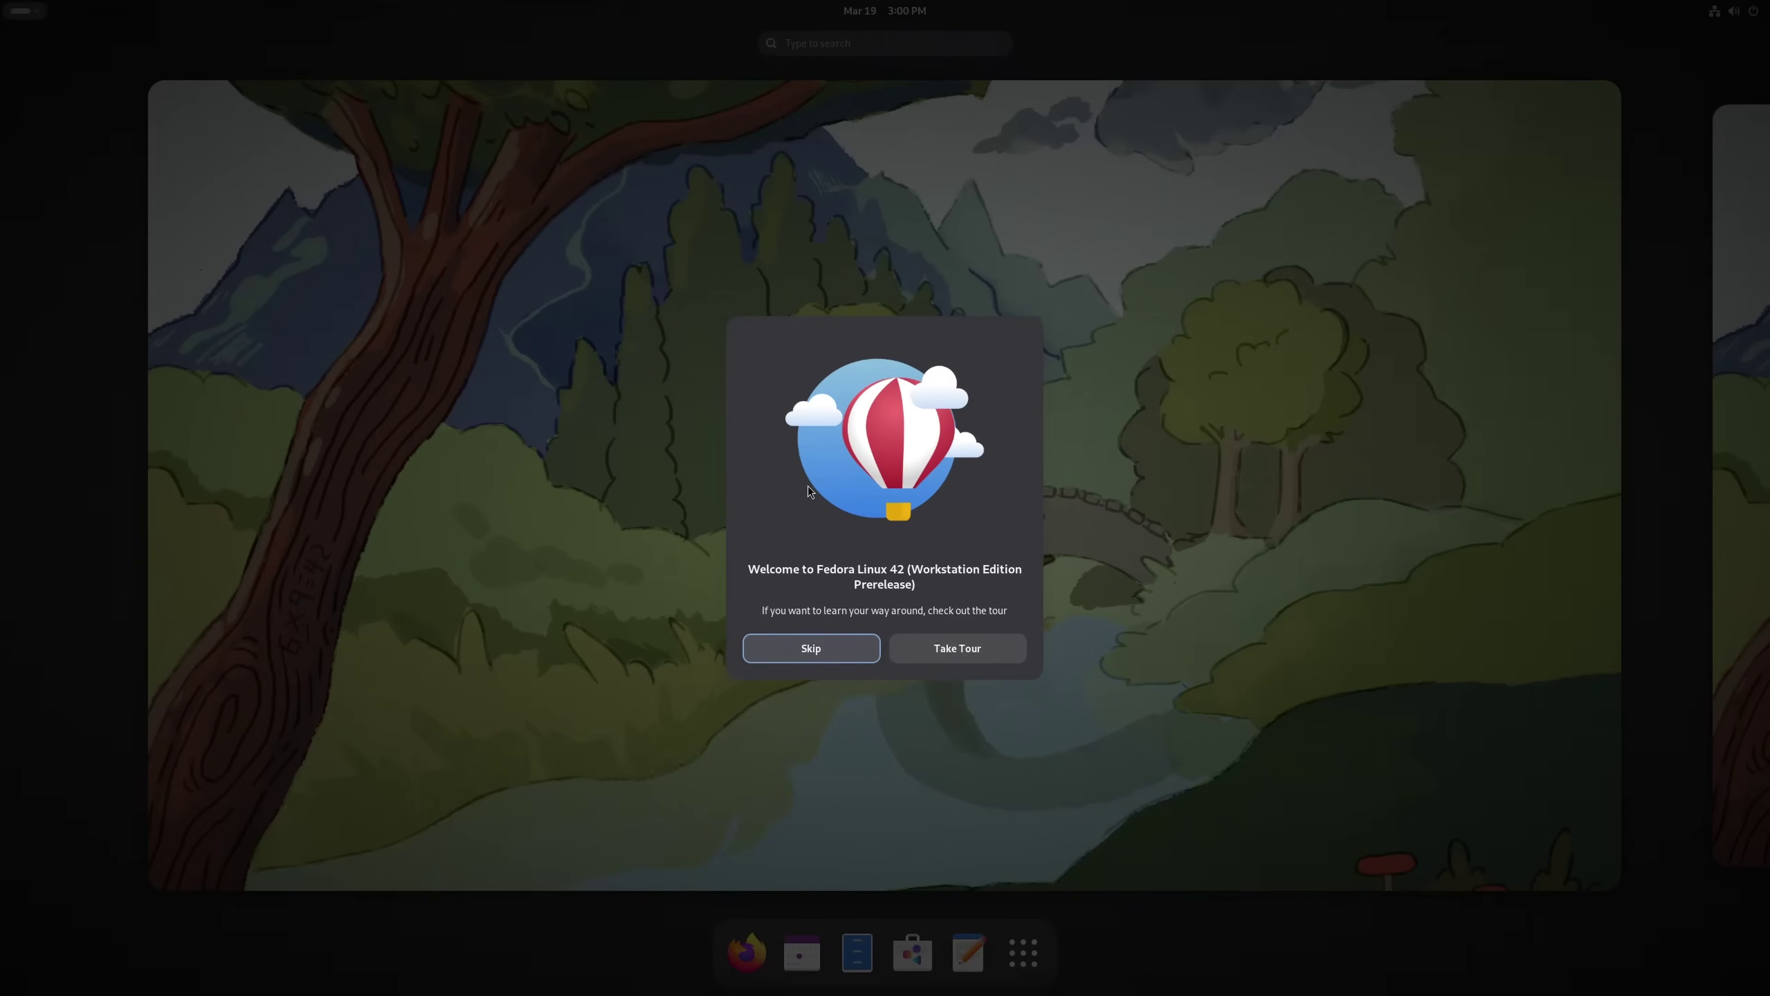
click(942, 649)
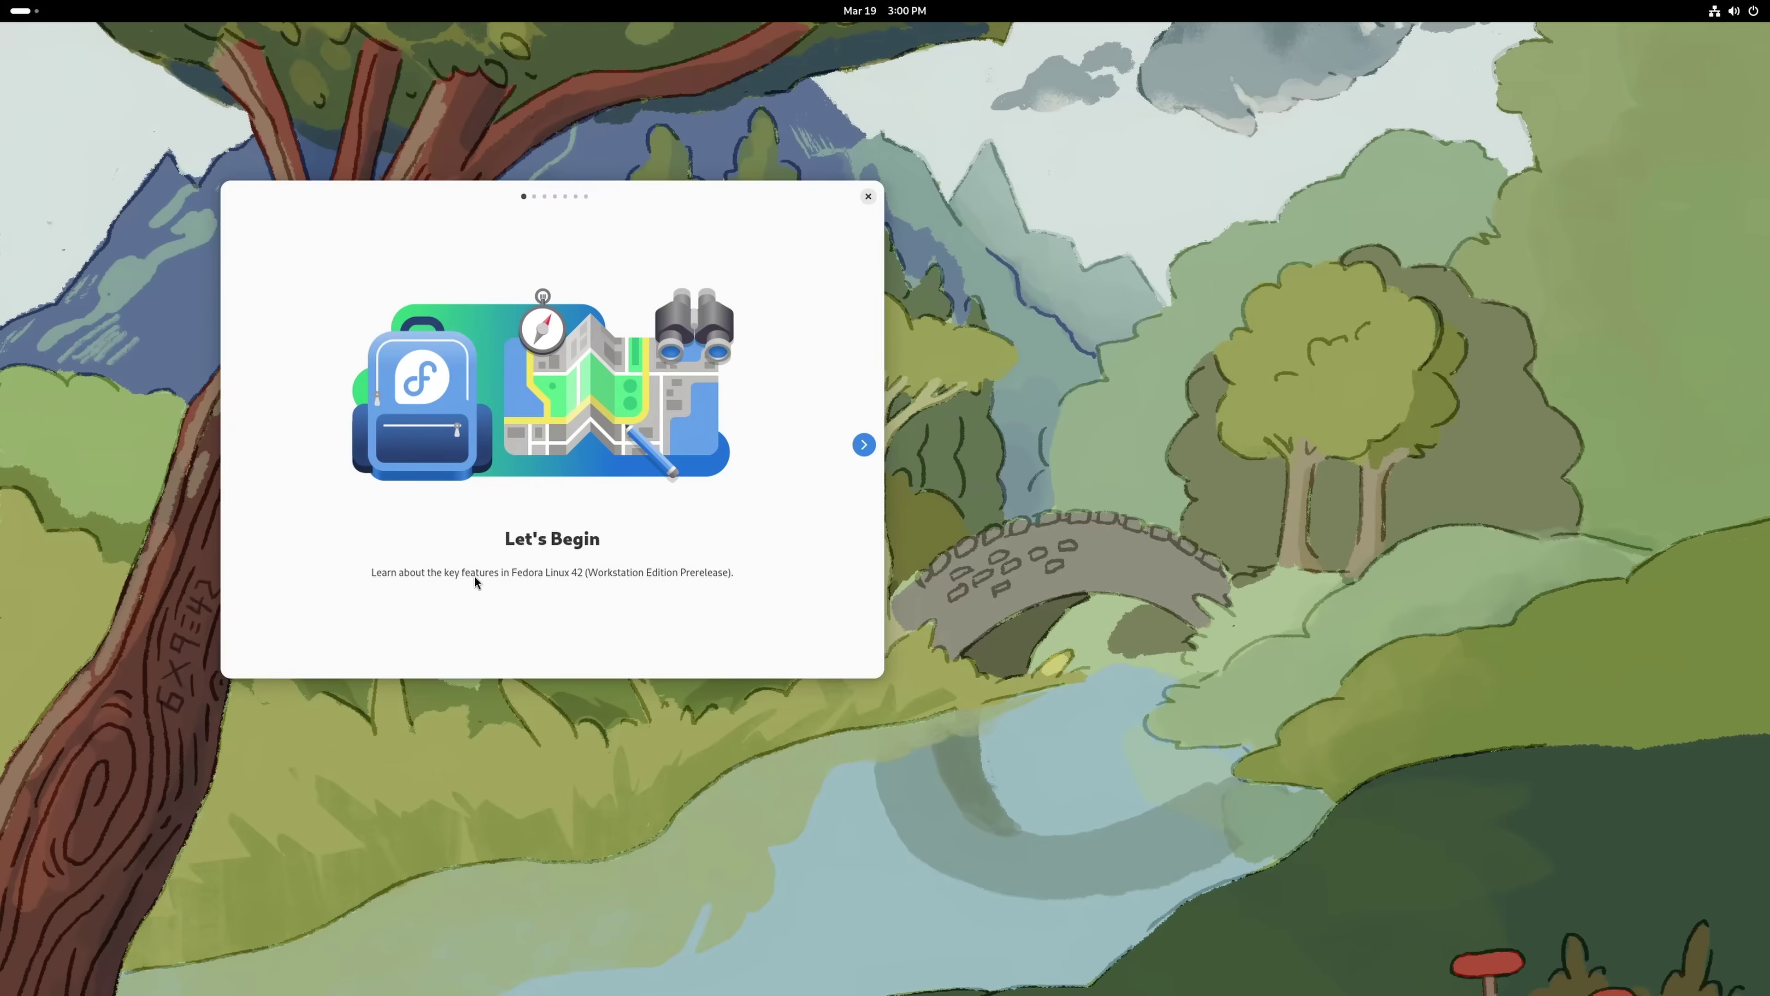
click(865, 444)
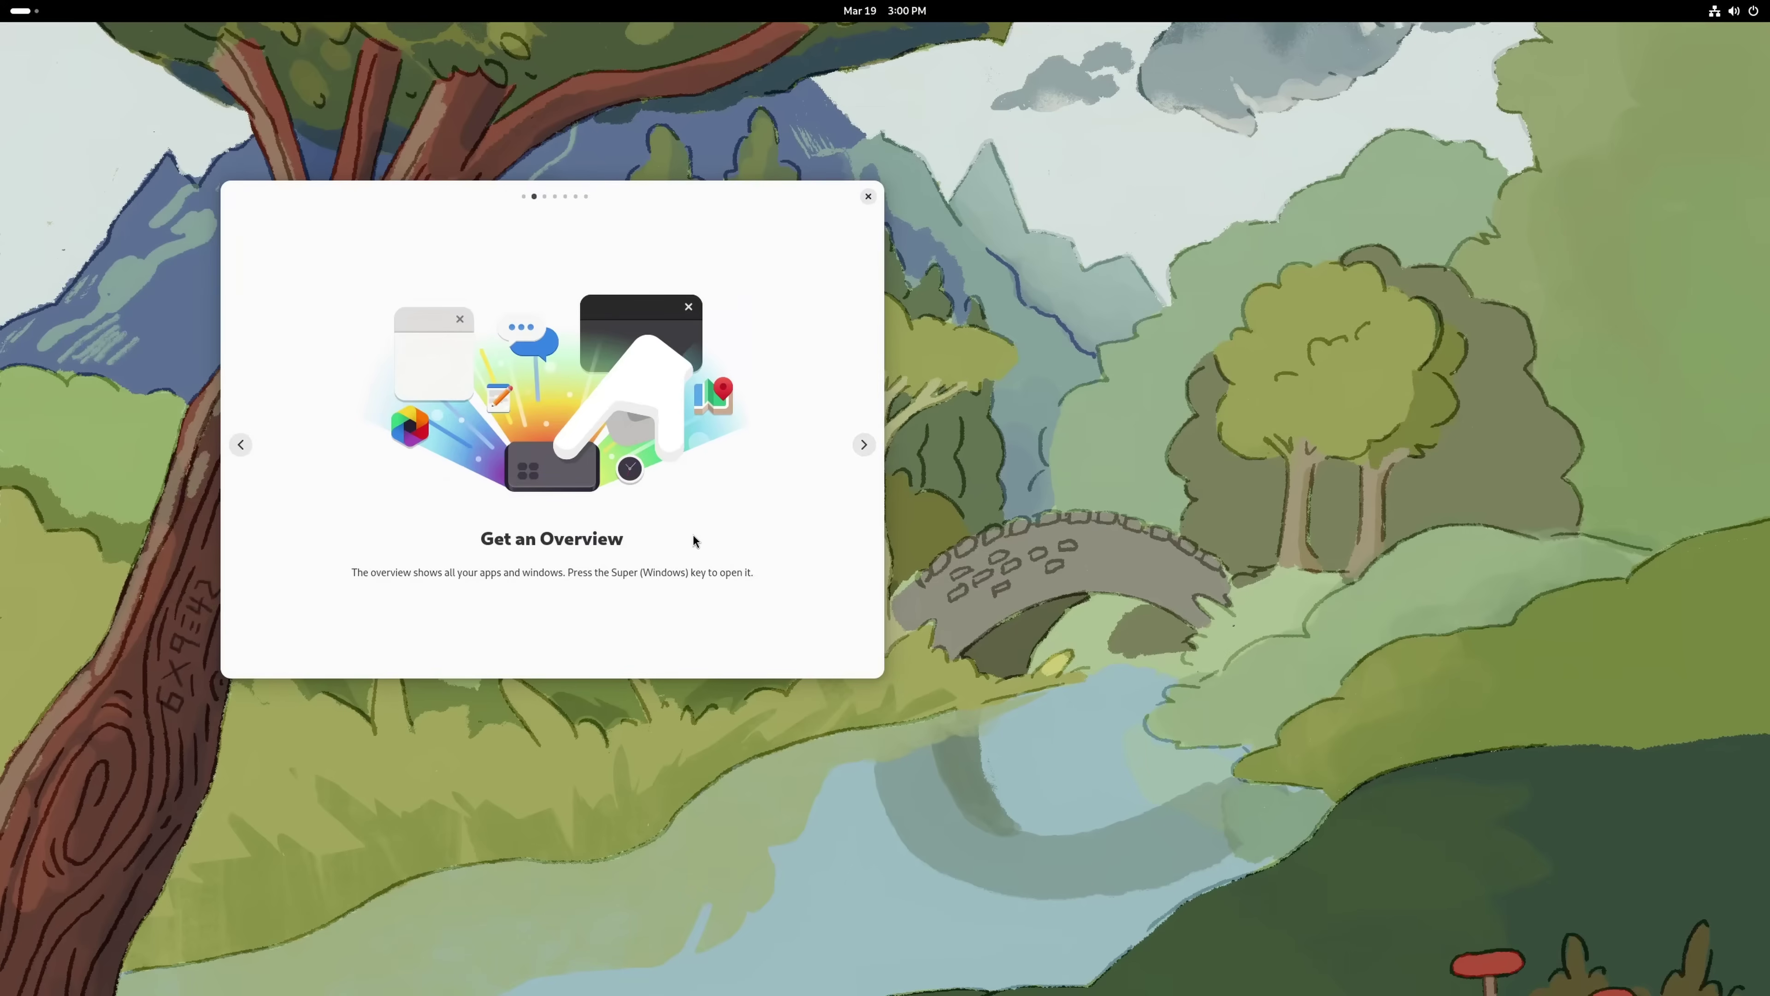
Open the activities overview, glance at the empty second workspace and return
key(super)
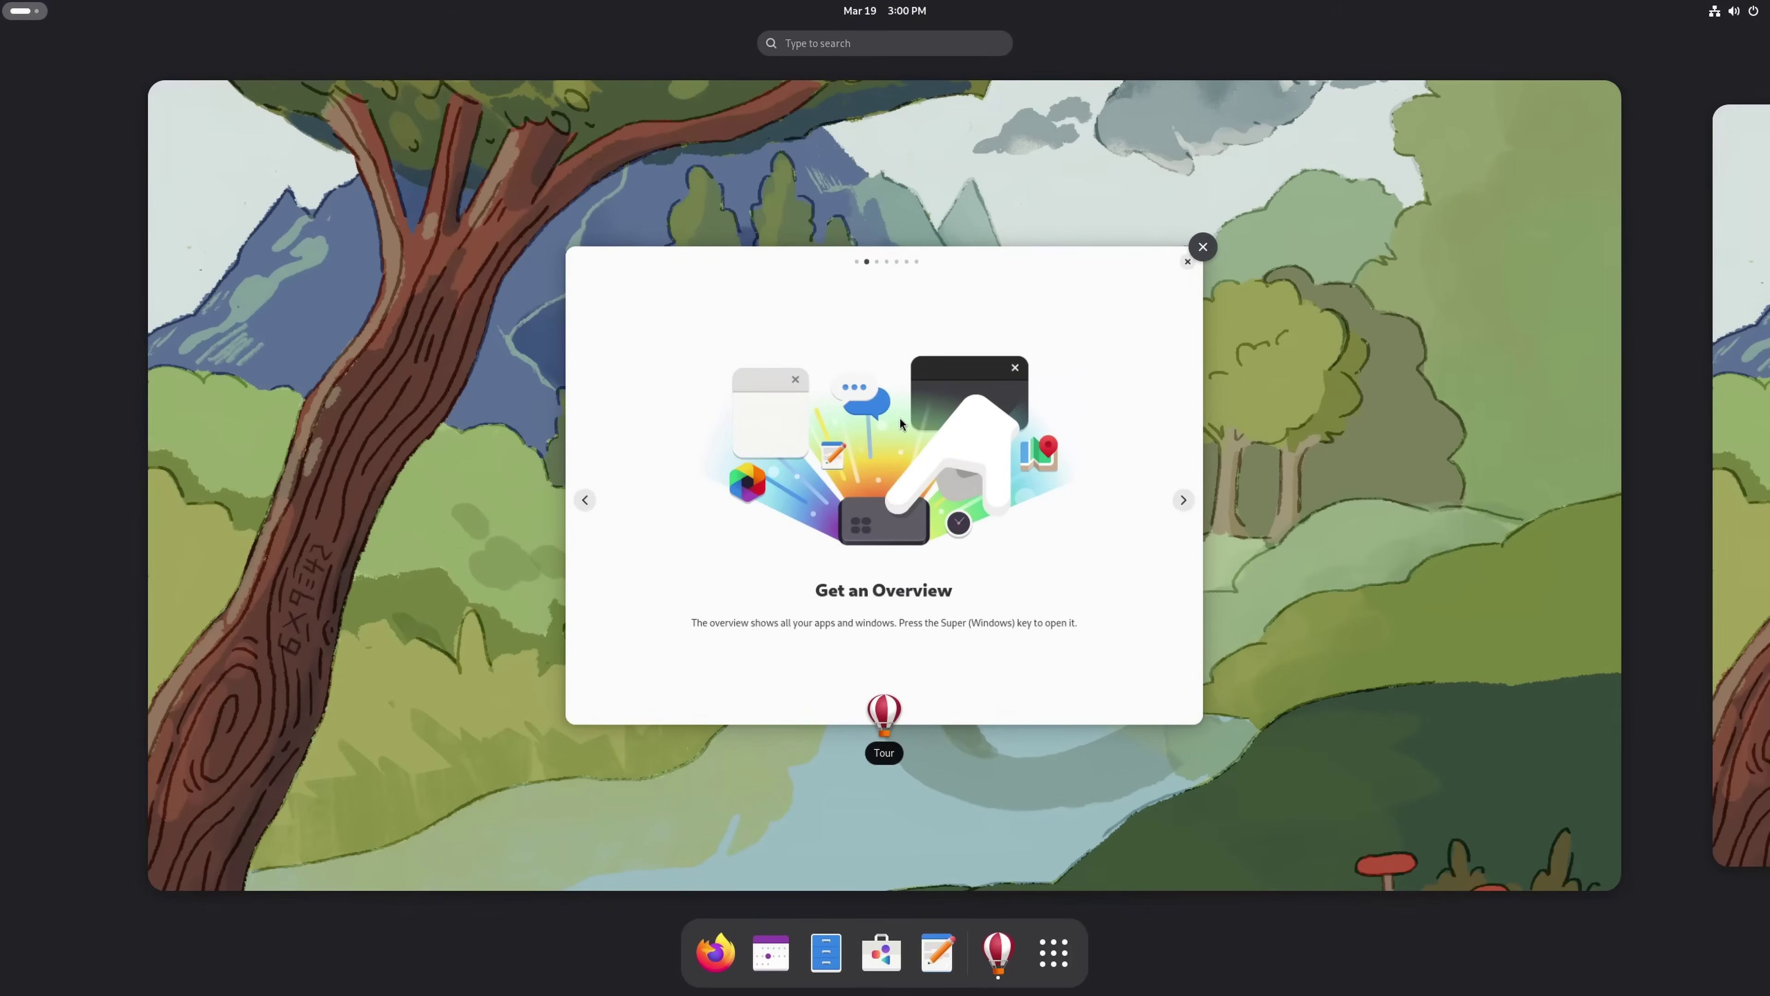
scroll(901, 423, down, 1)
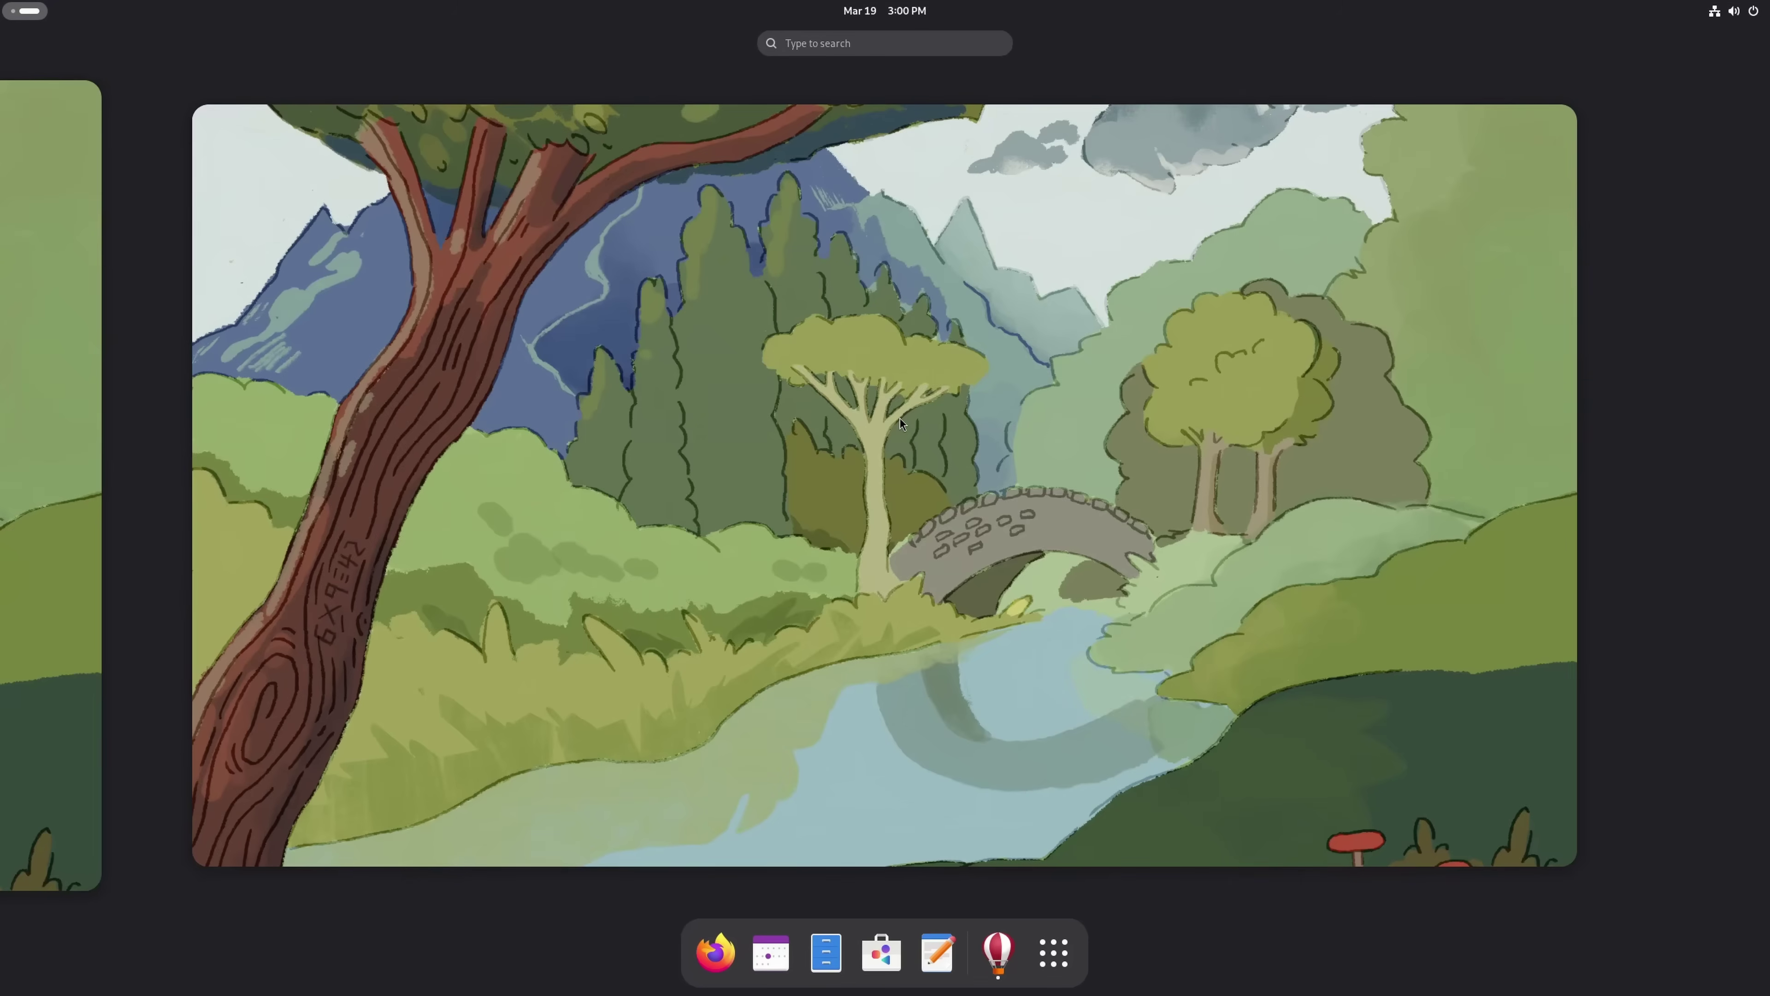
scroll(900, 423, up, 1)
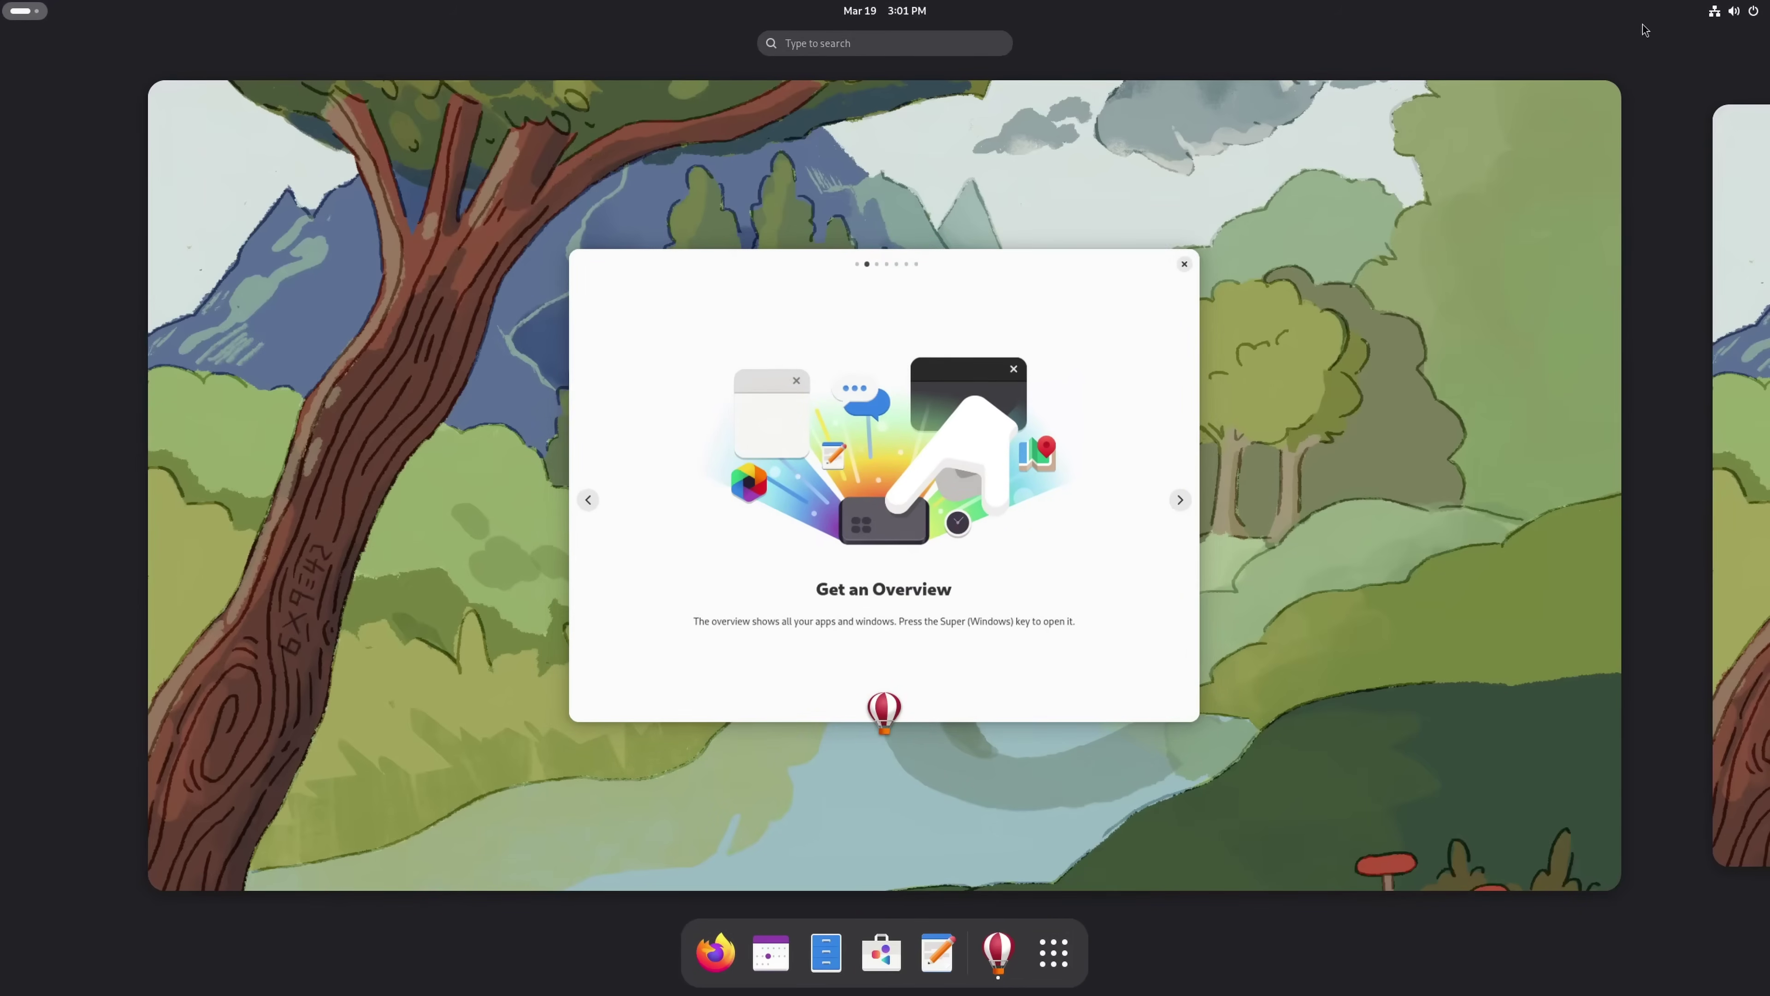
Turn on Dark Style in Quick Settings after briefly viewing Power Mode options, then close the panel
click(1728, 21)
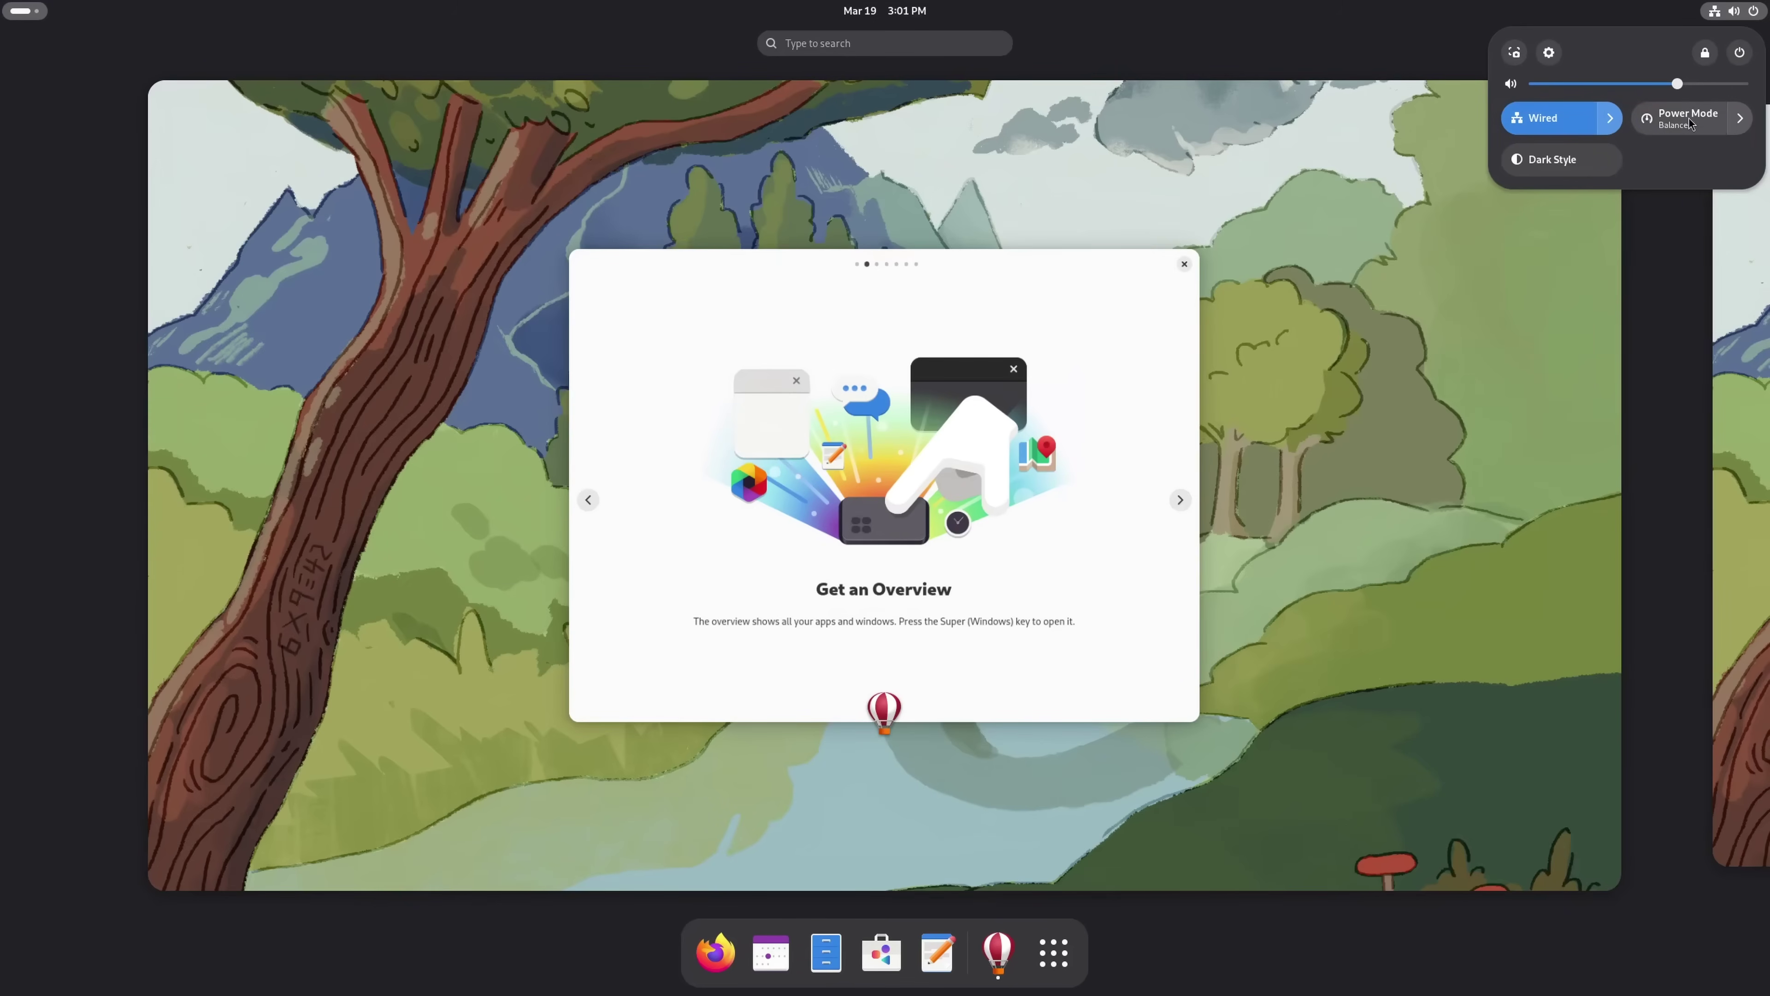
click(1740, 119)
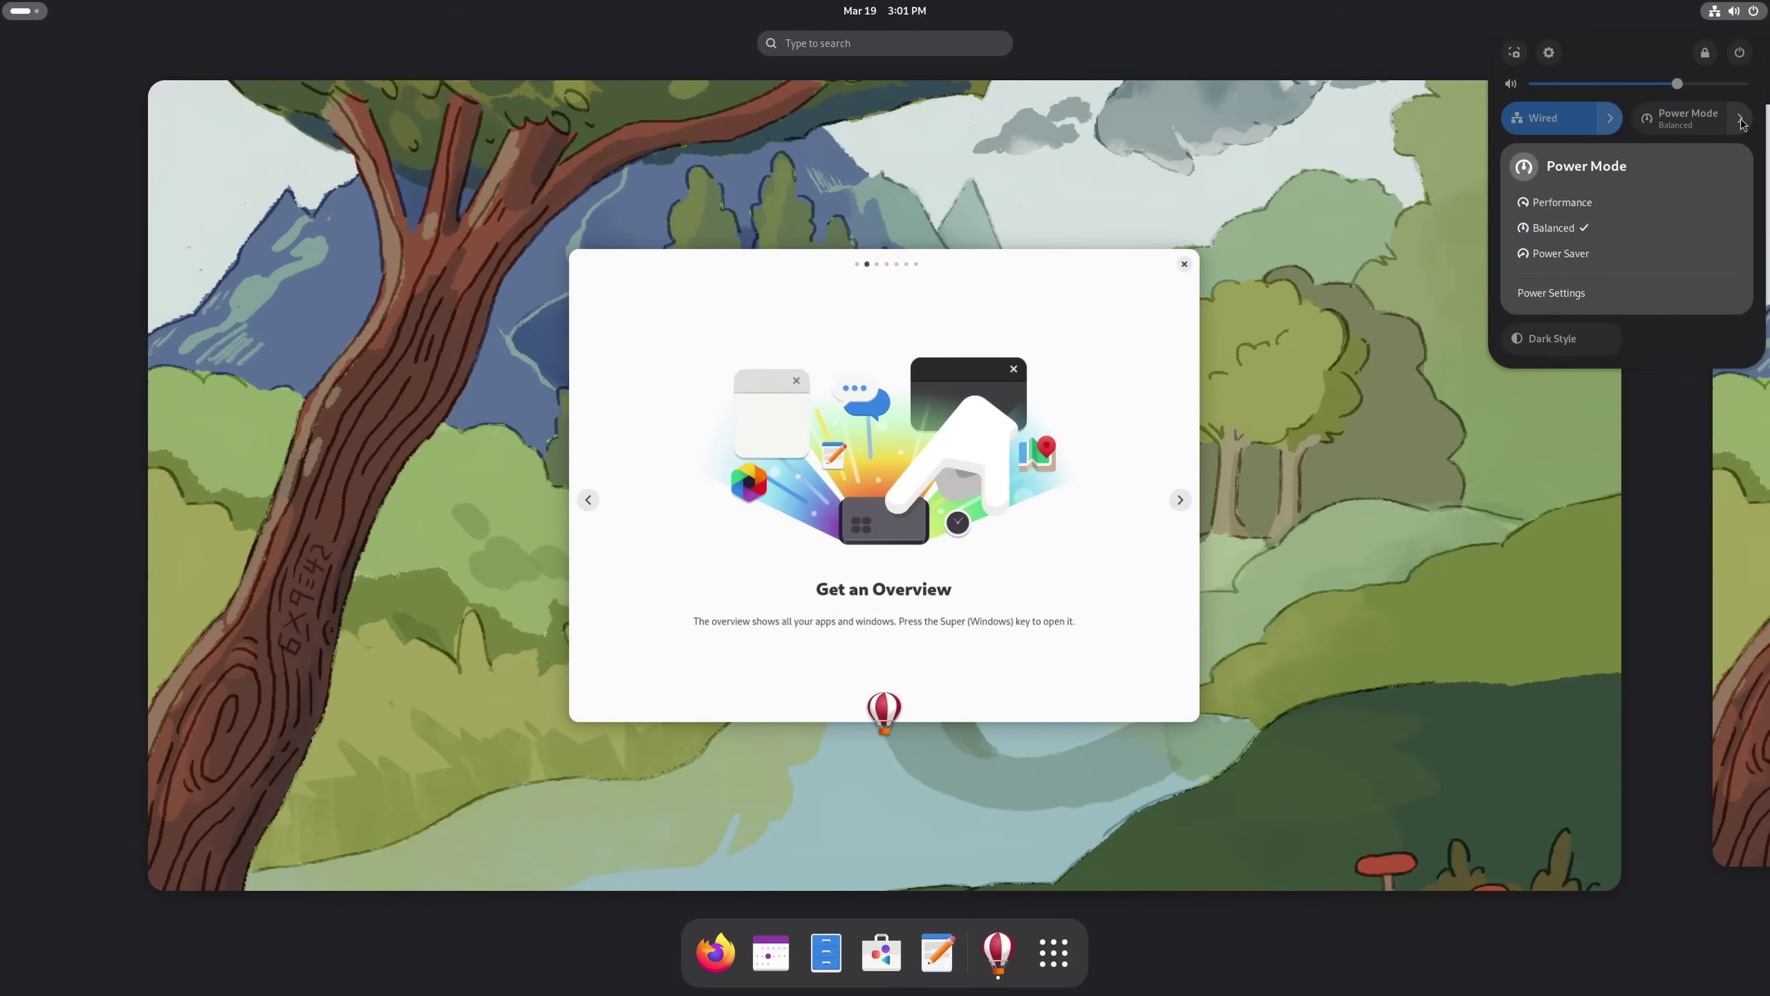
click(1712, 122)
click(1548, 166)
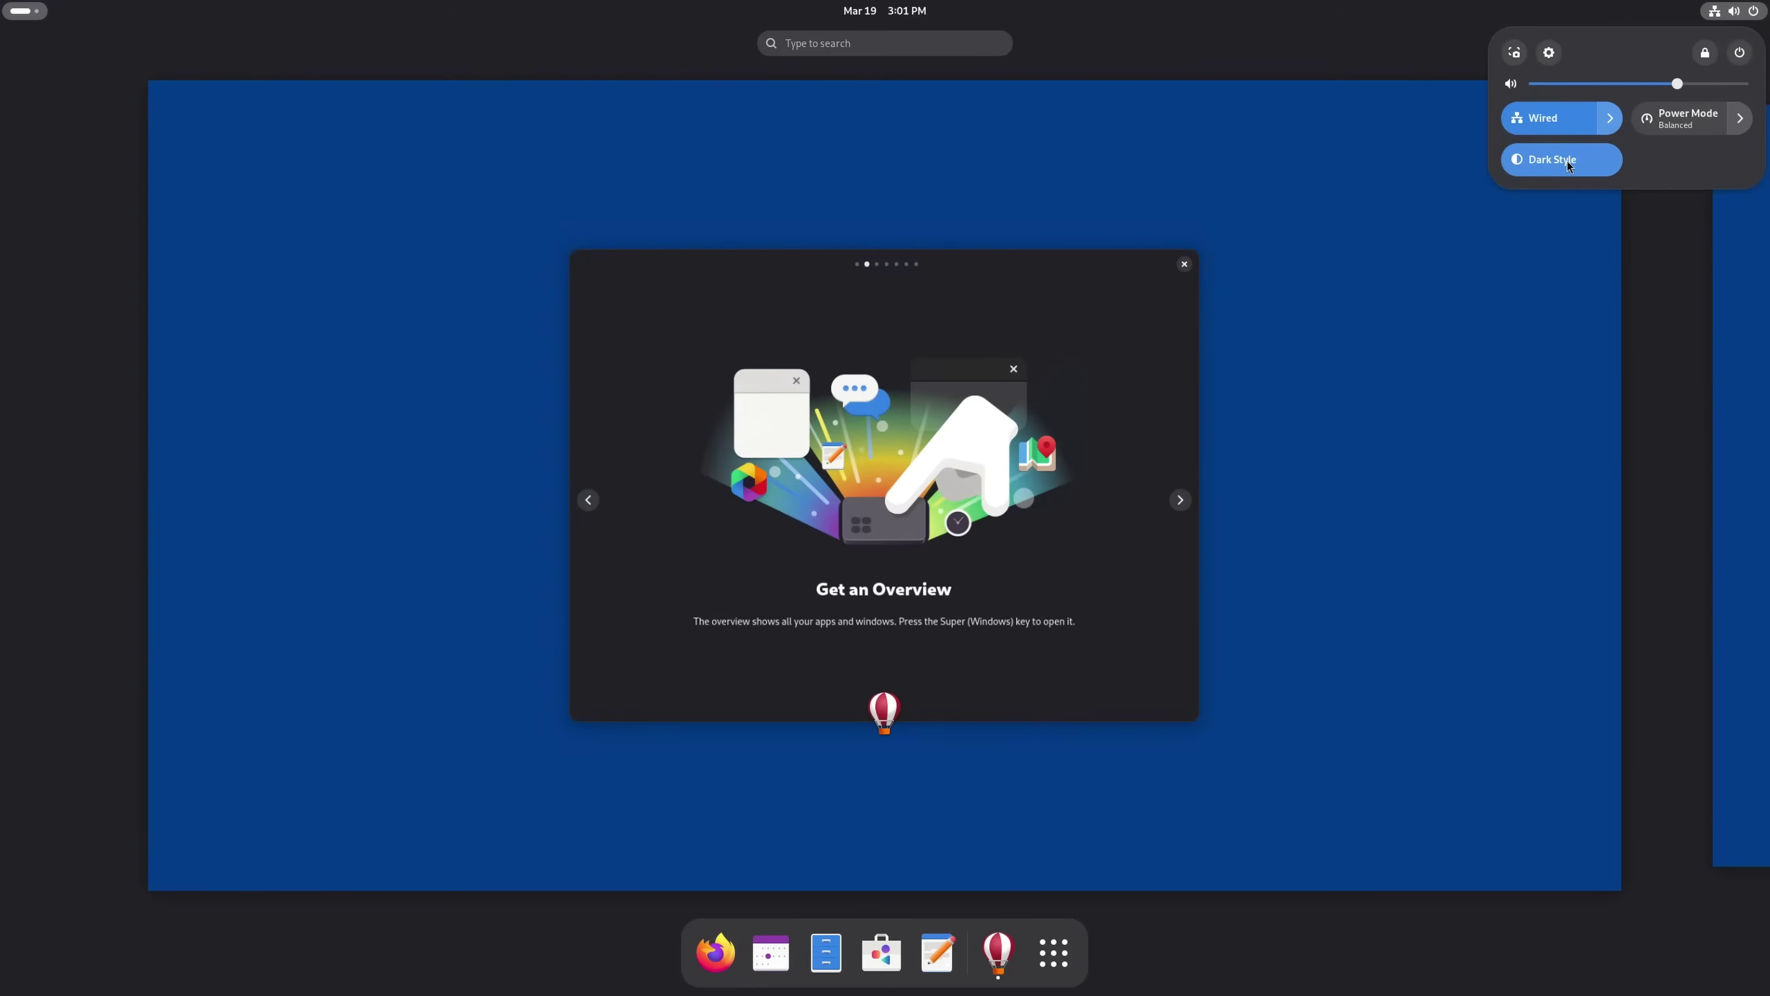
click(1078, 301)
Page past Powerful Search, workspaces and swipe tips to That's It!, trying Super, then close the tour
click(1083, 312)
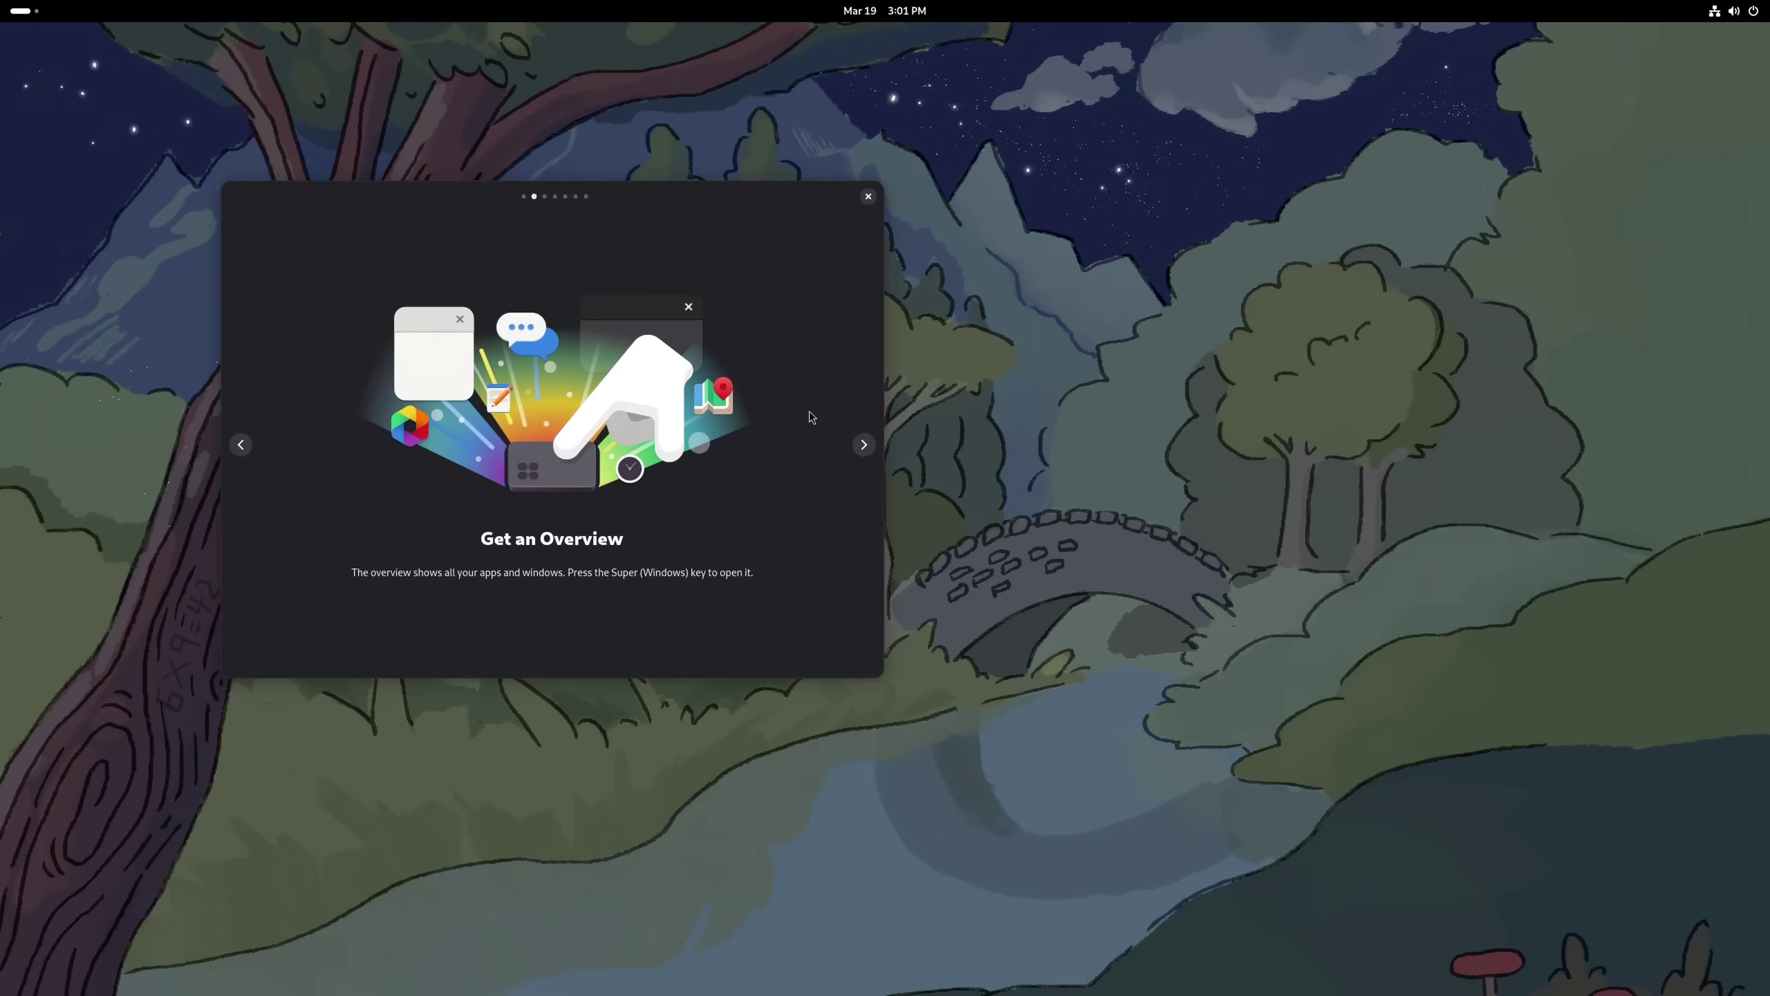
click(865, 446)
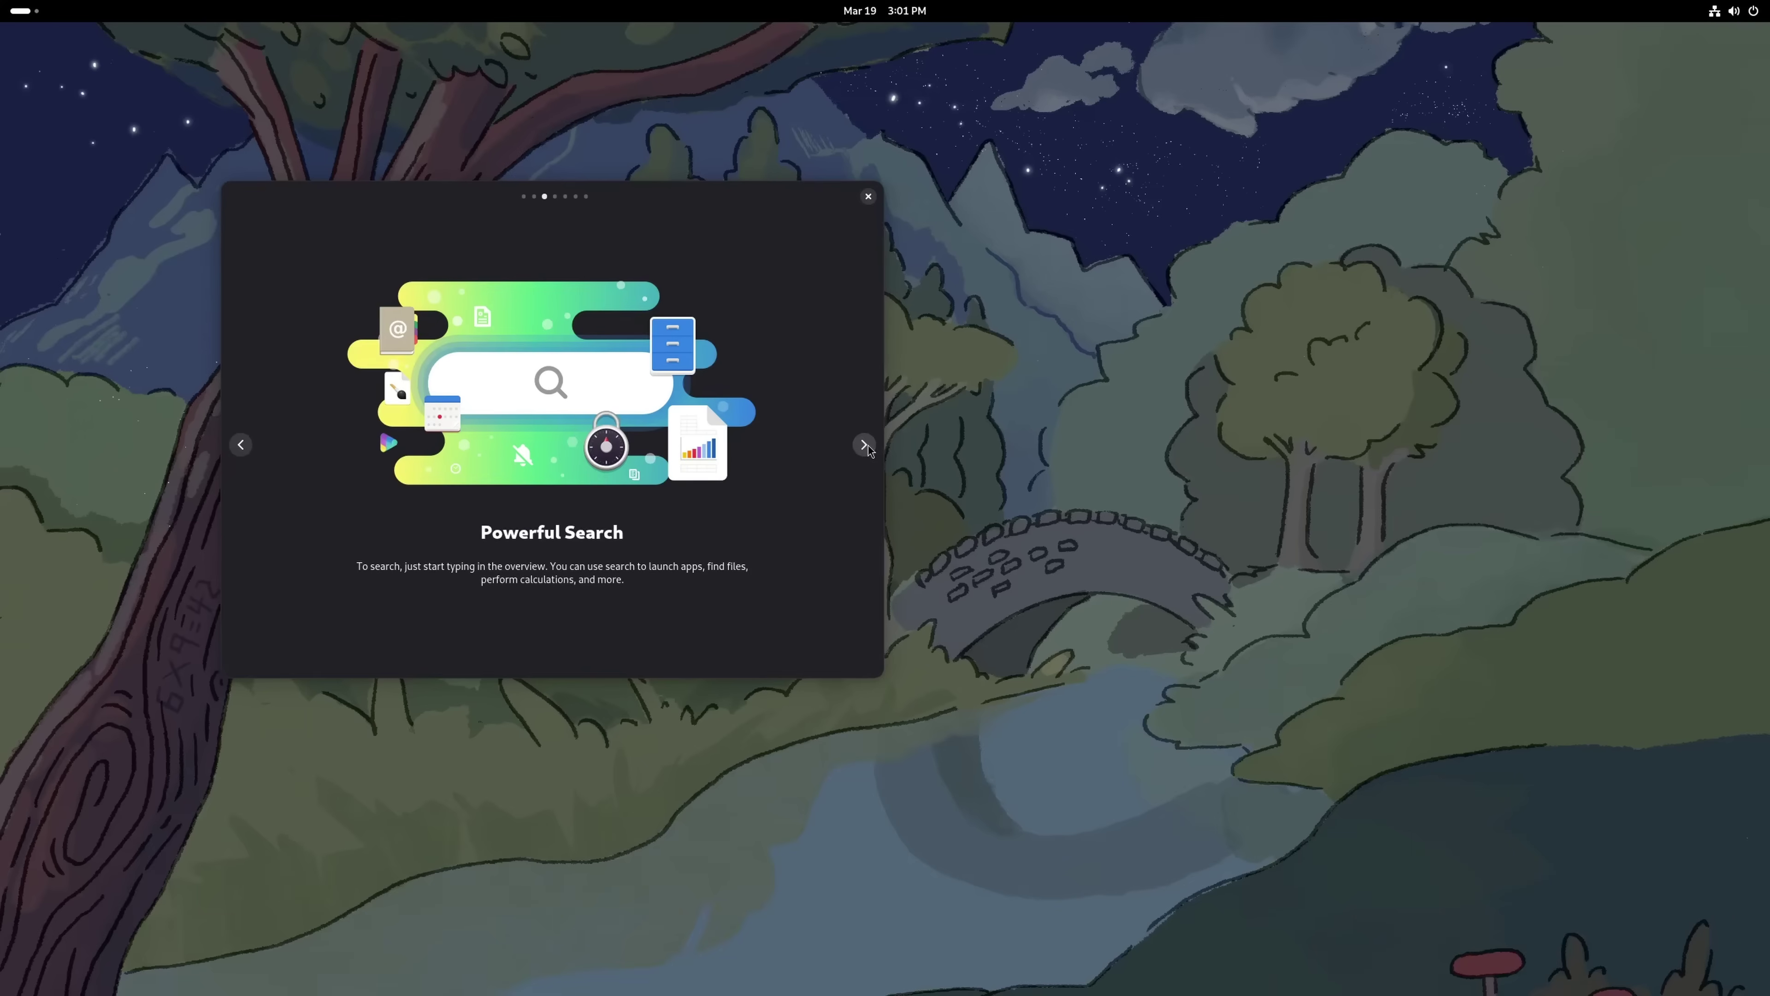
click(864, 445)
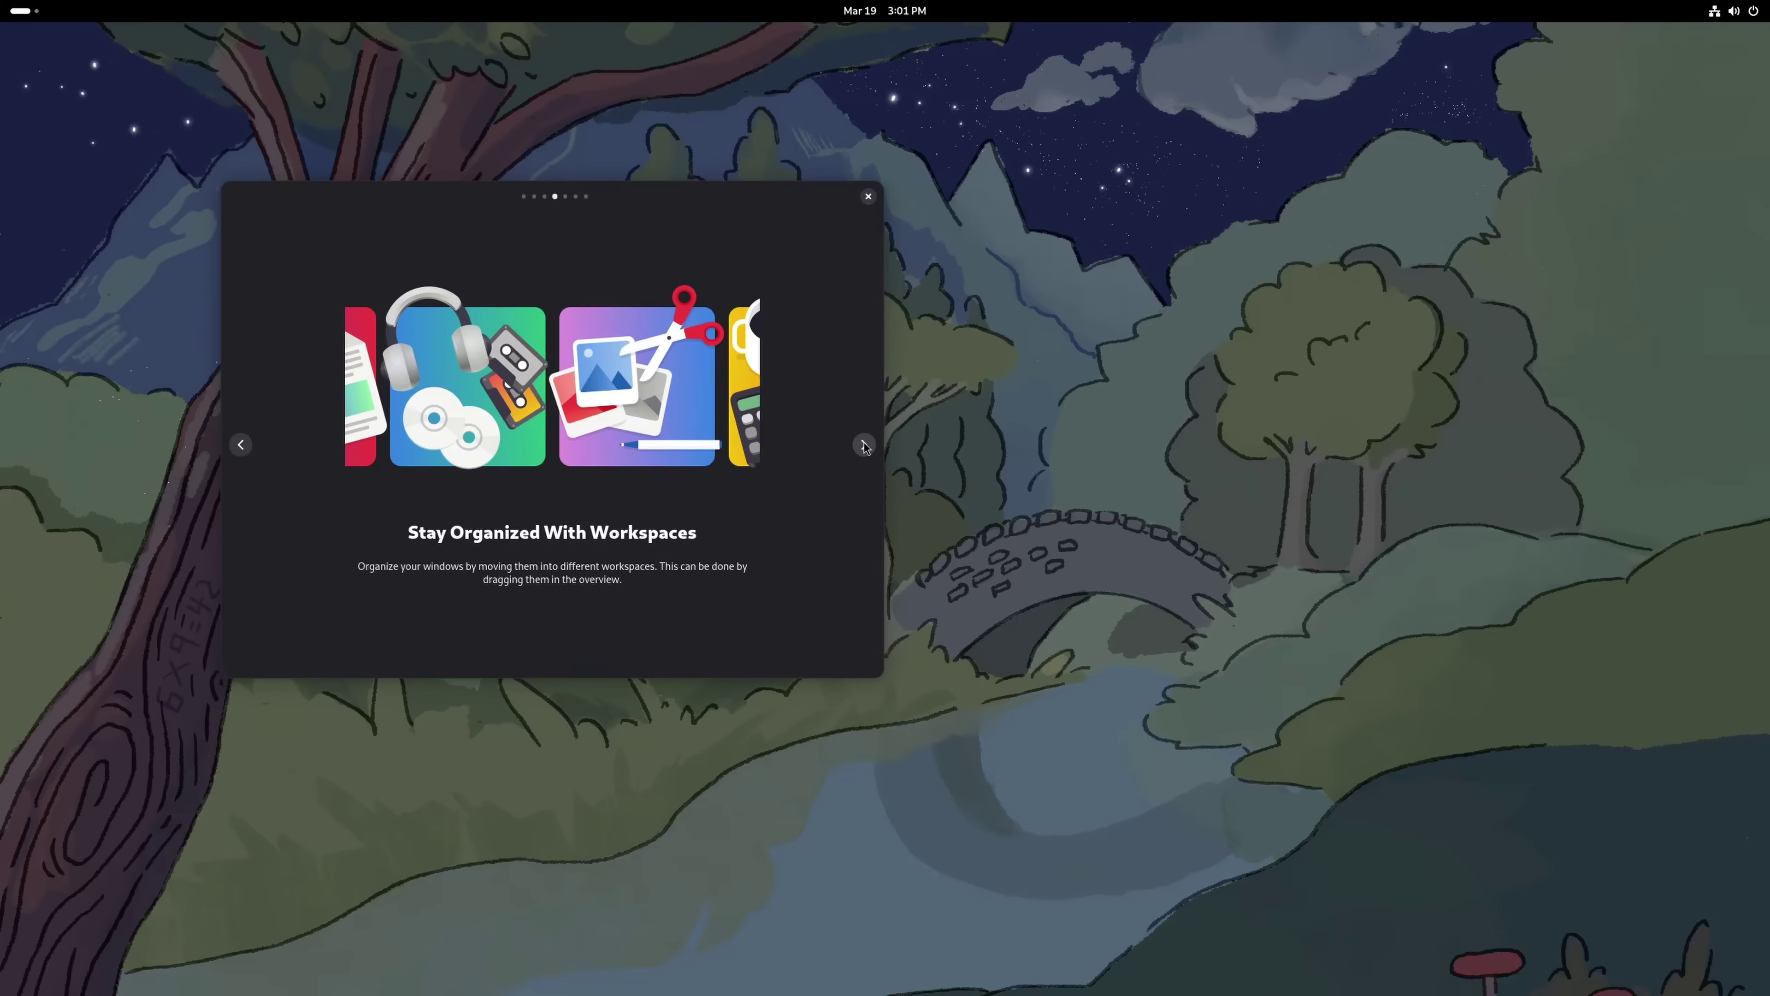
key(super)
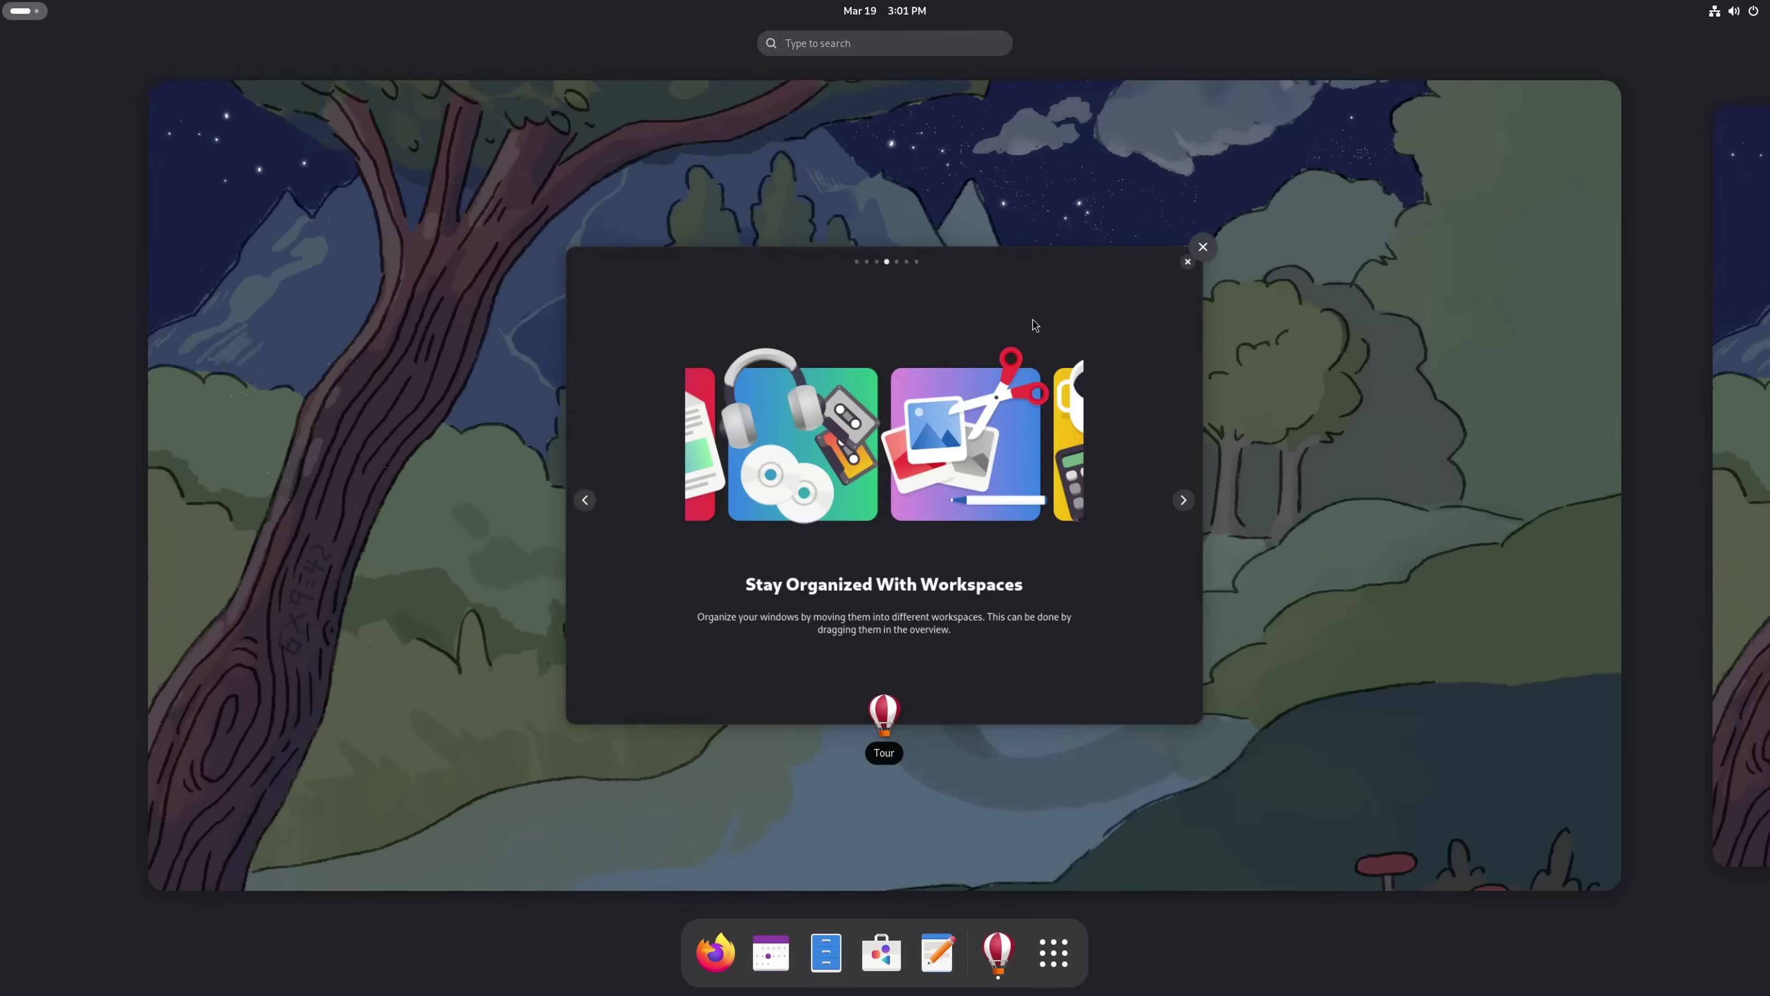
click(1033, 320)
click(864, 445)
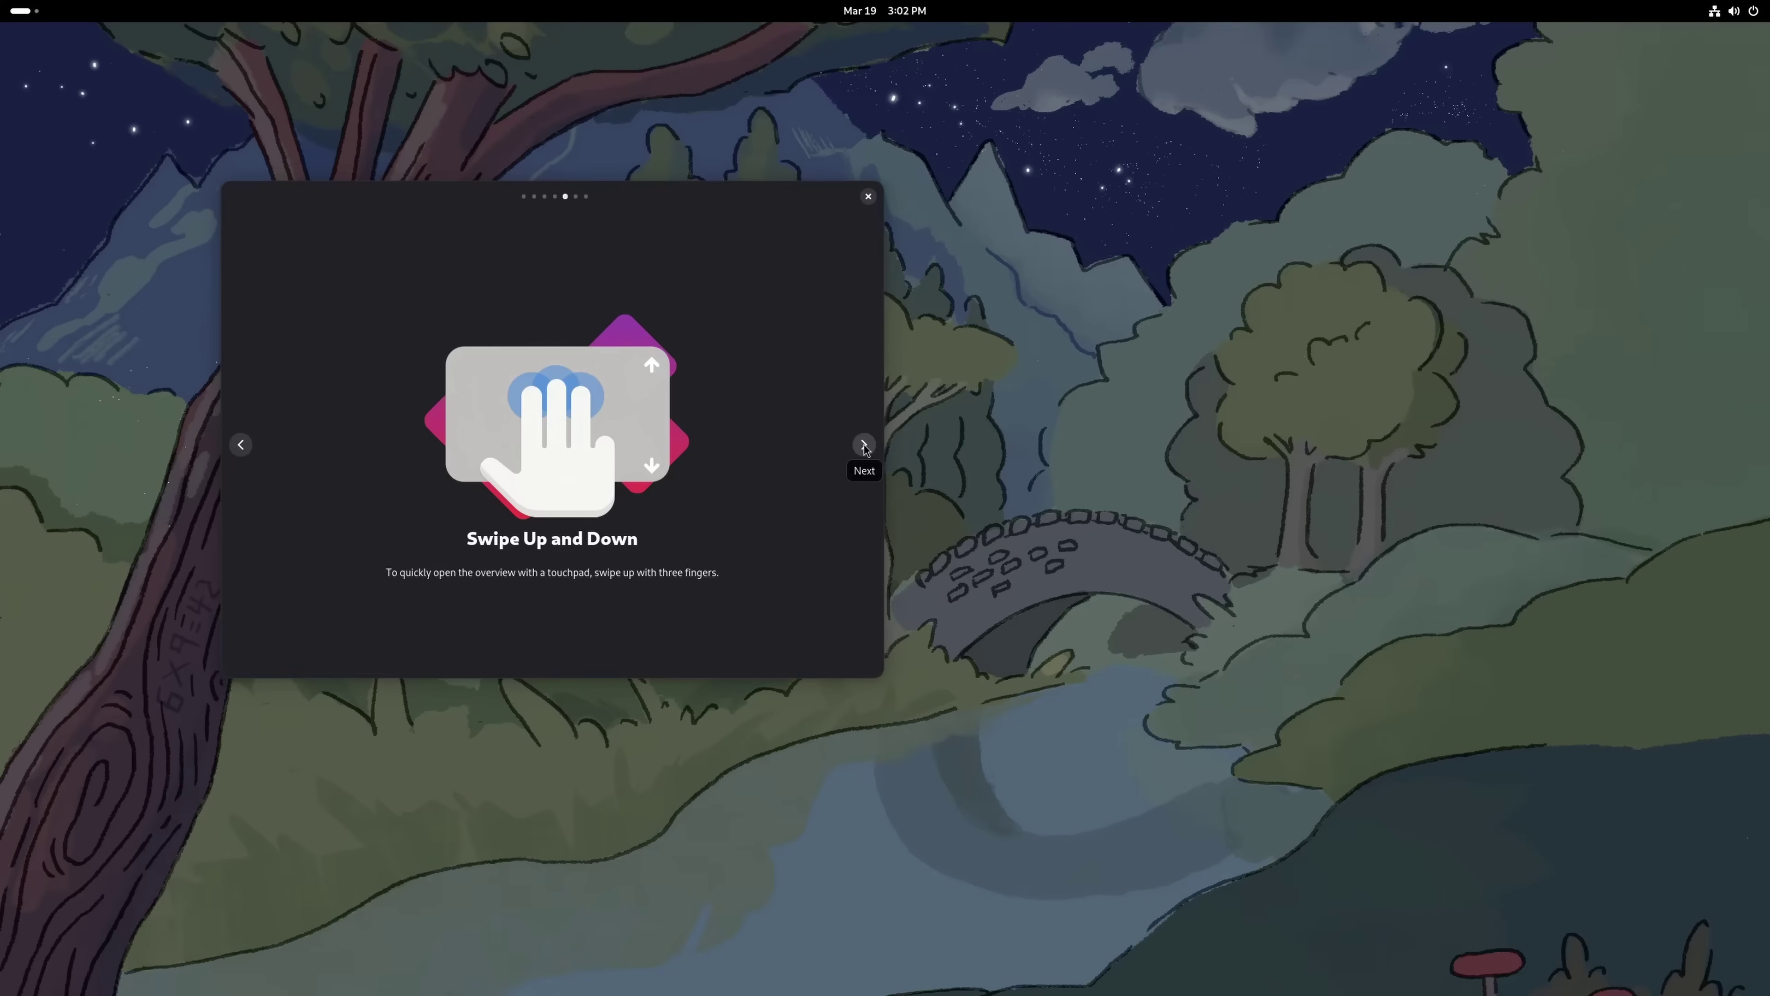
click(865, 444)
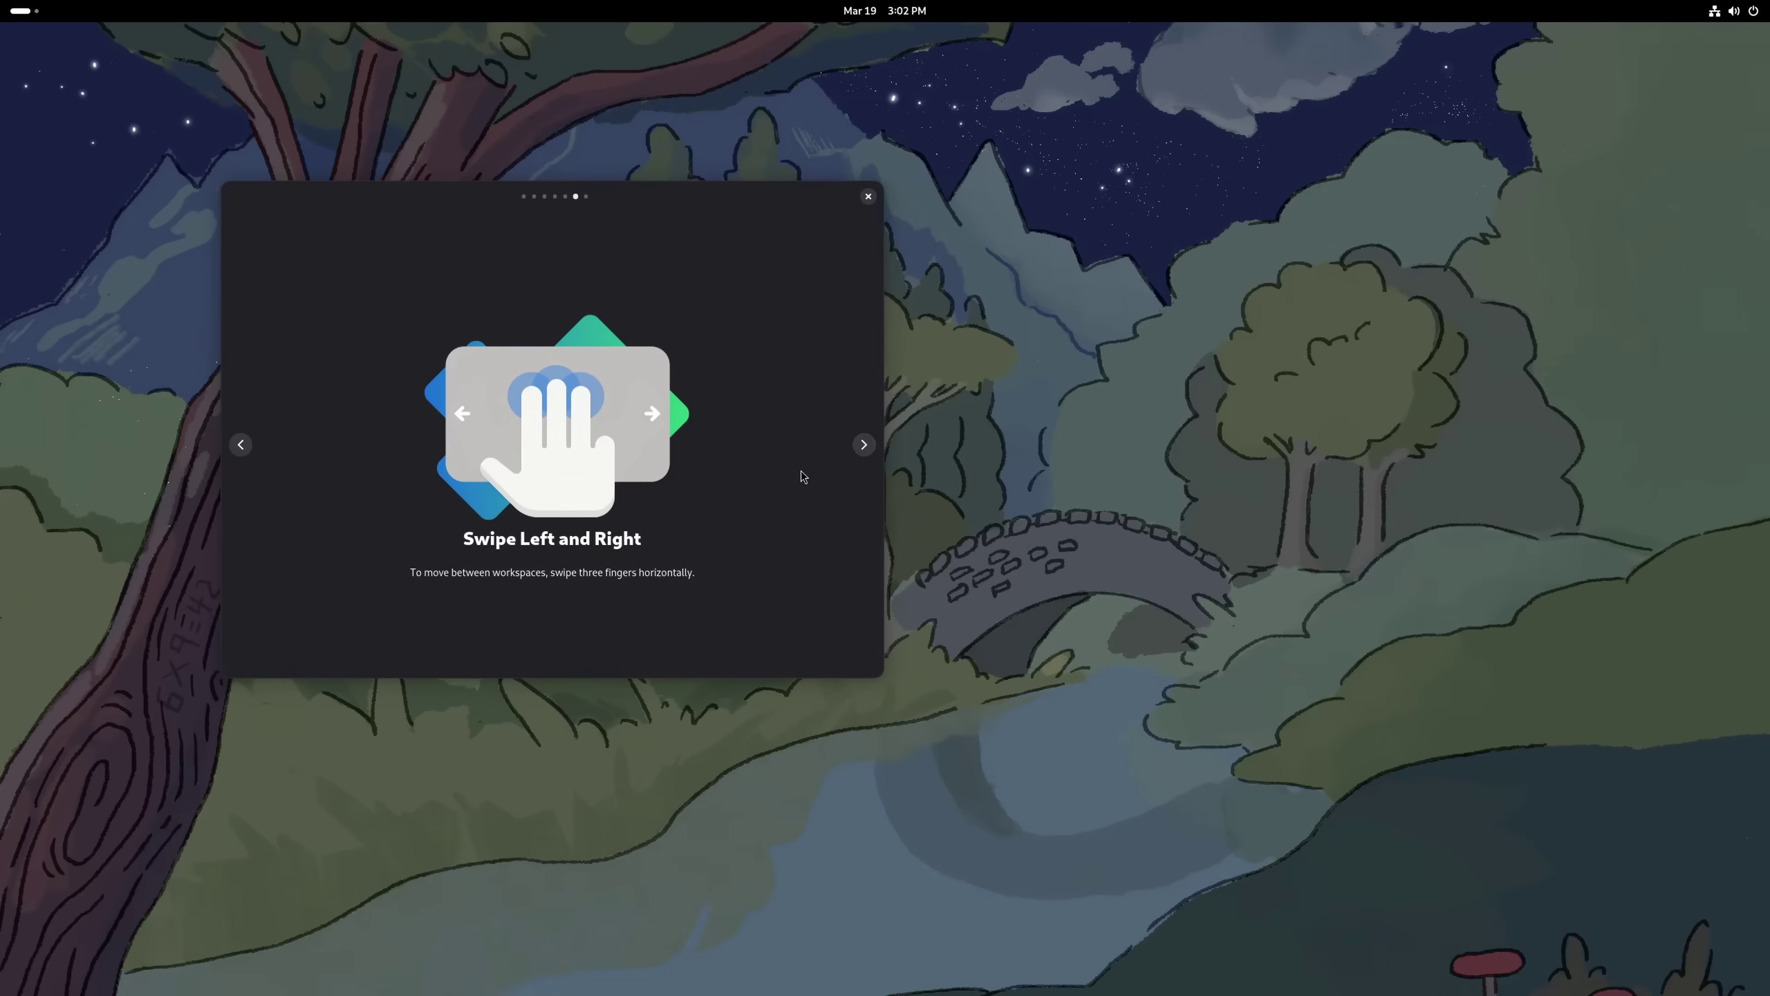
click(863, 446)
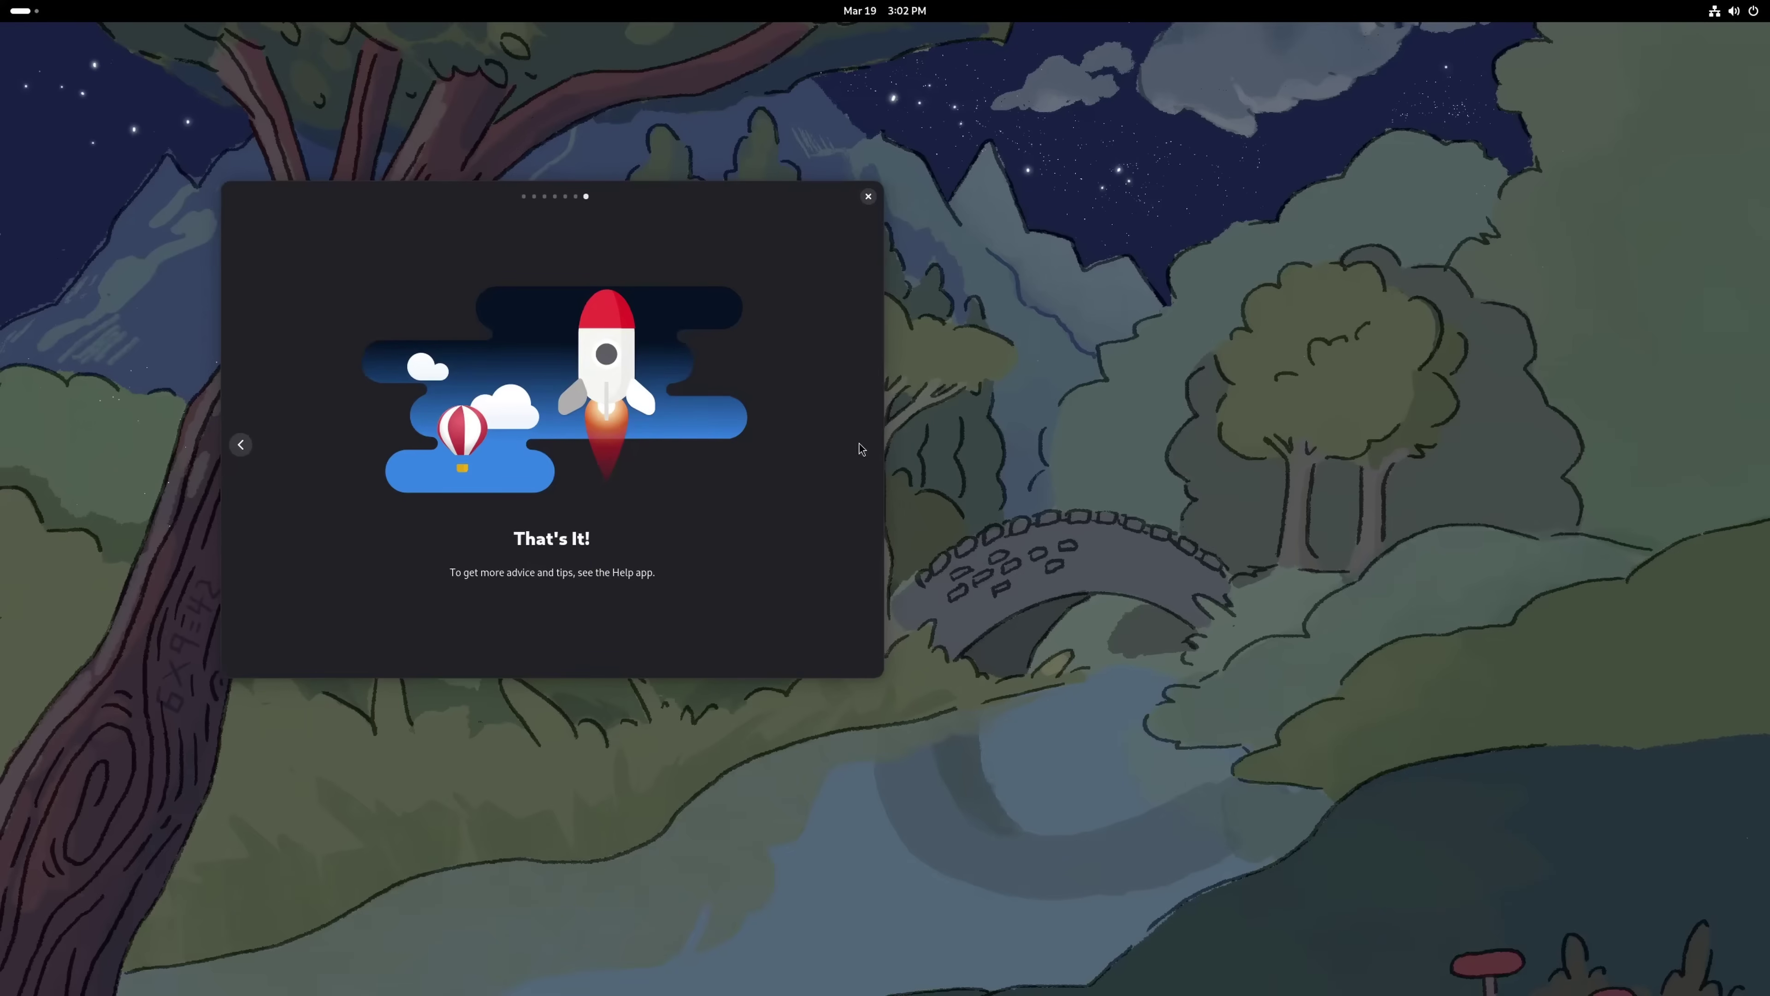
click(868, 196)
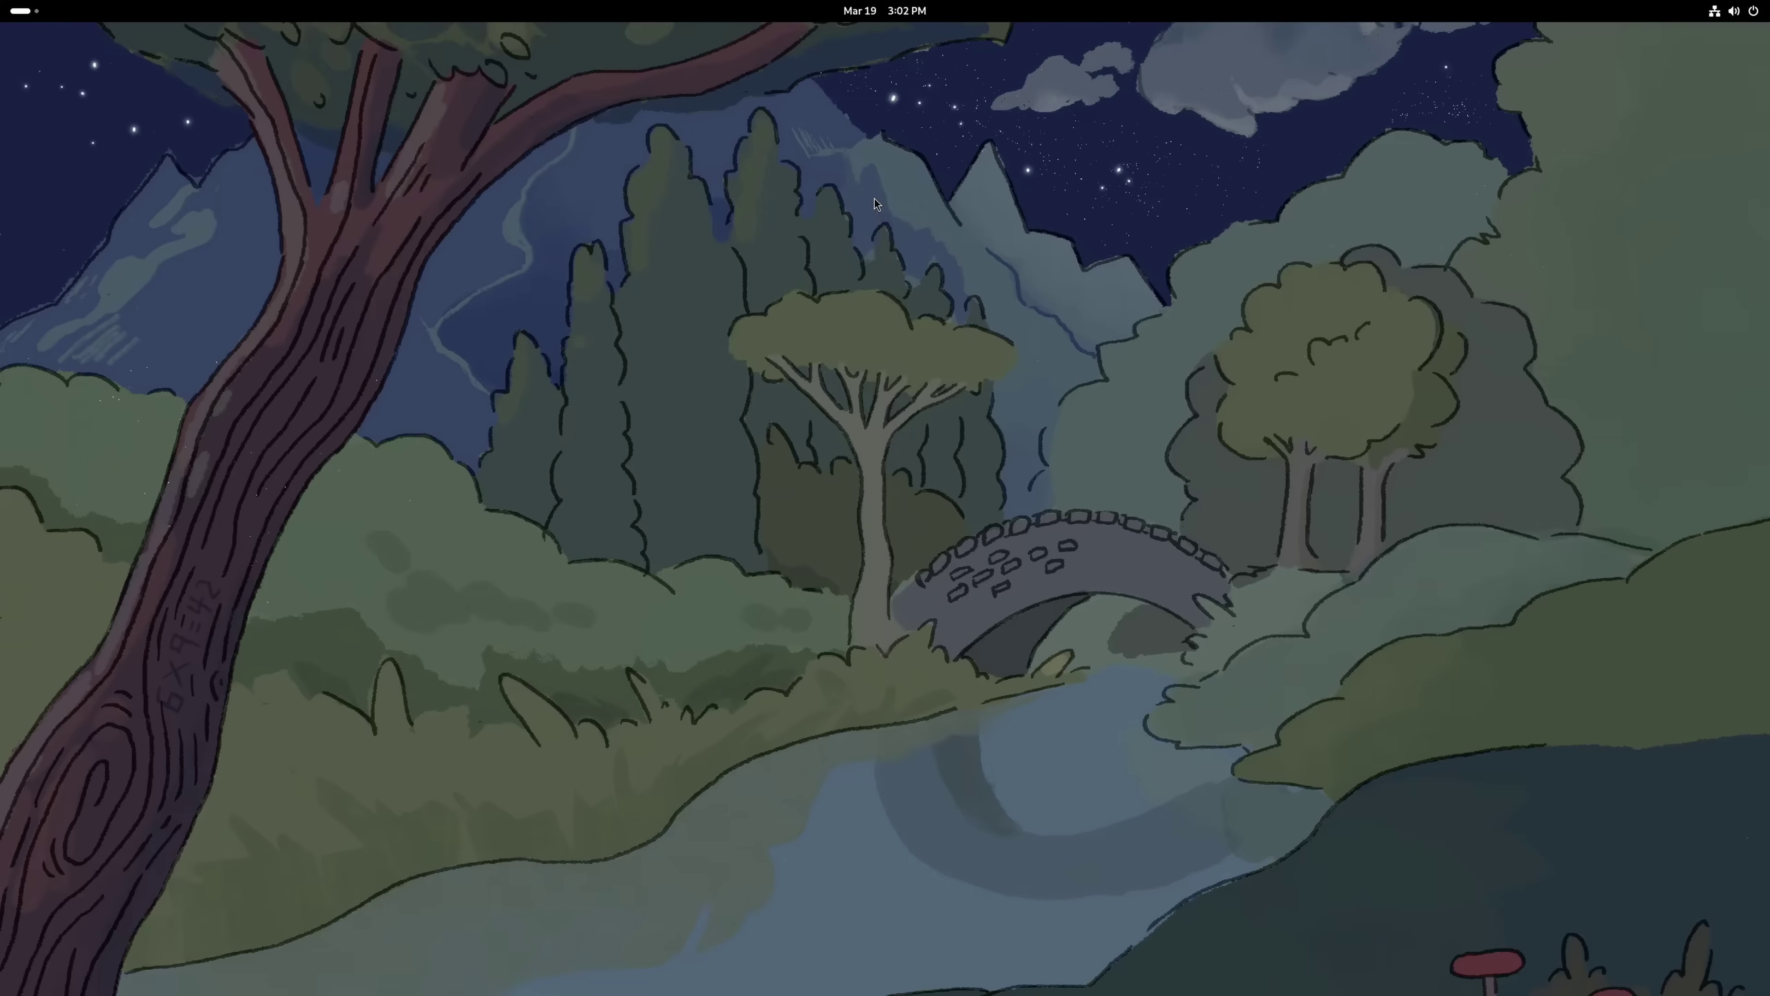
Download the 78 pending updates from GNOME Software's Updates page and restart to install them
key(super)
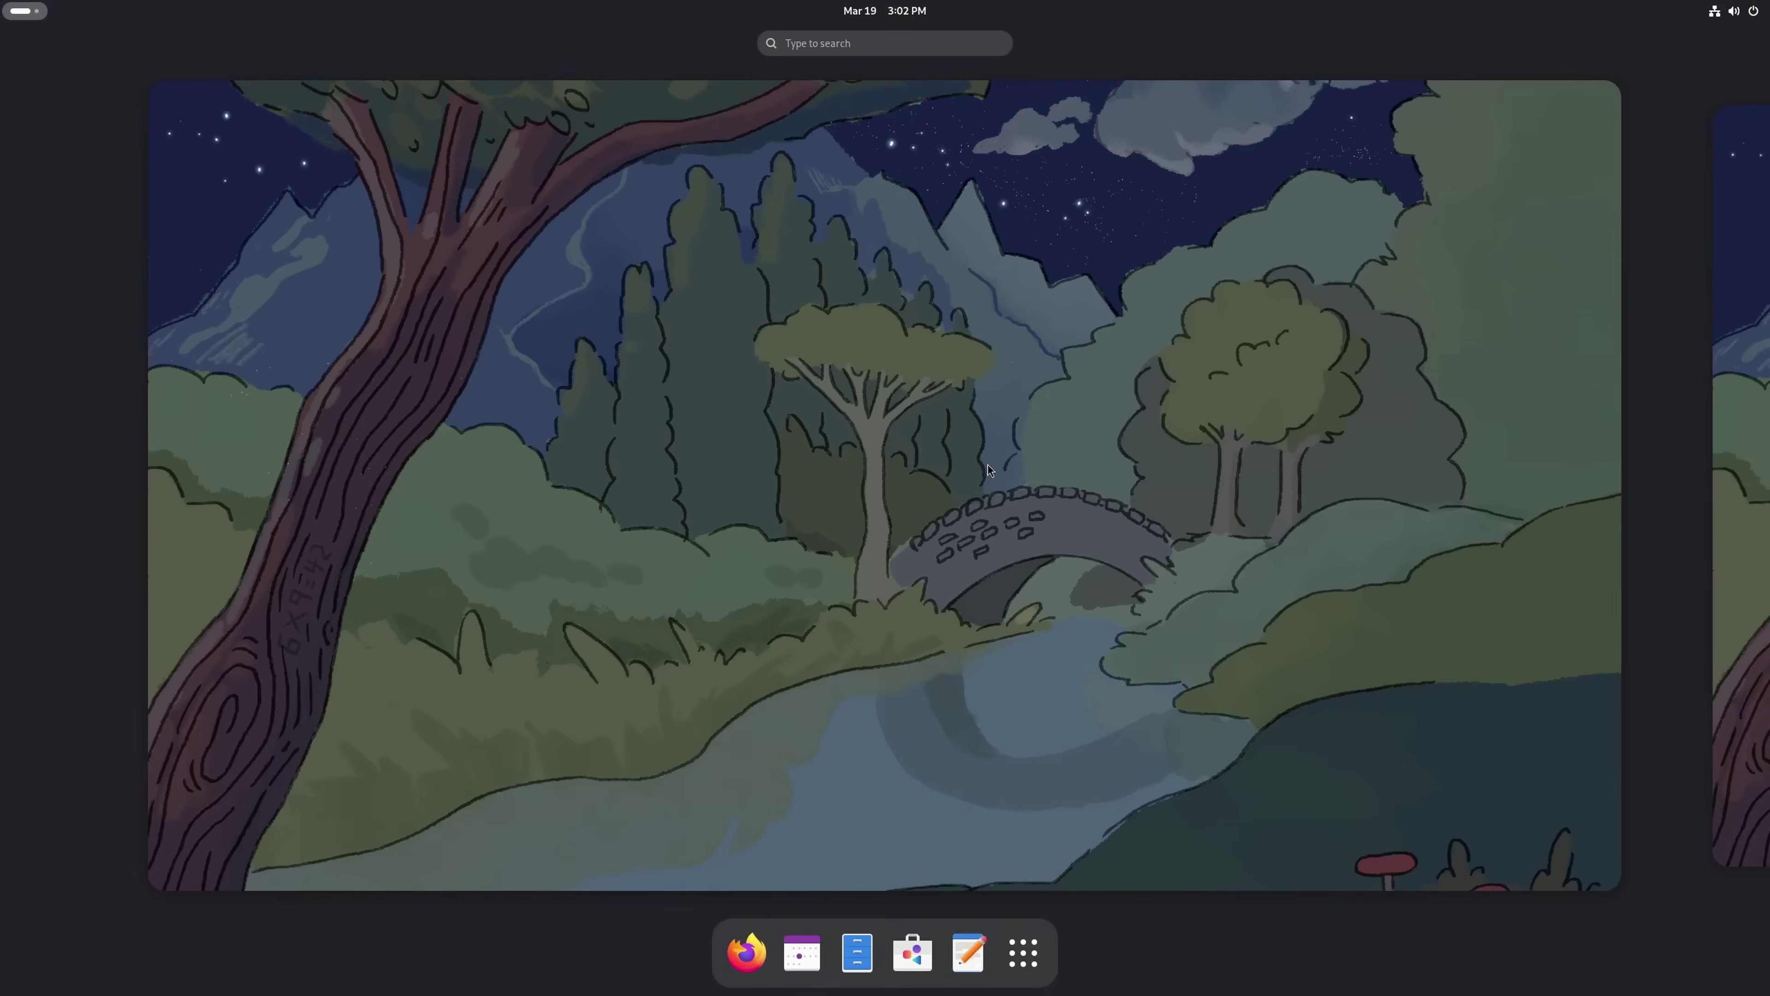
click(917, 938)
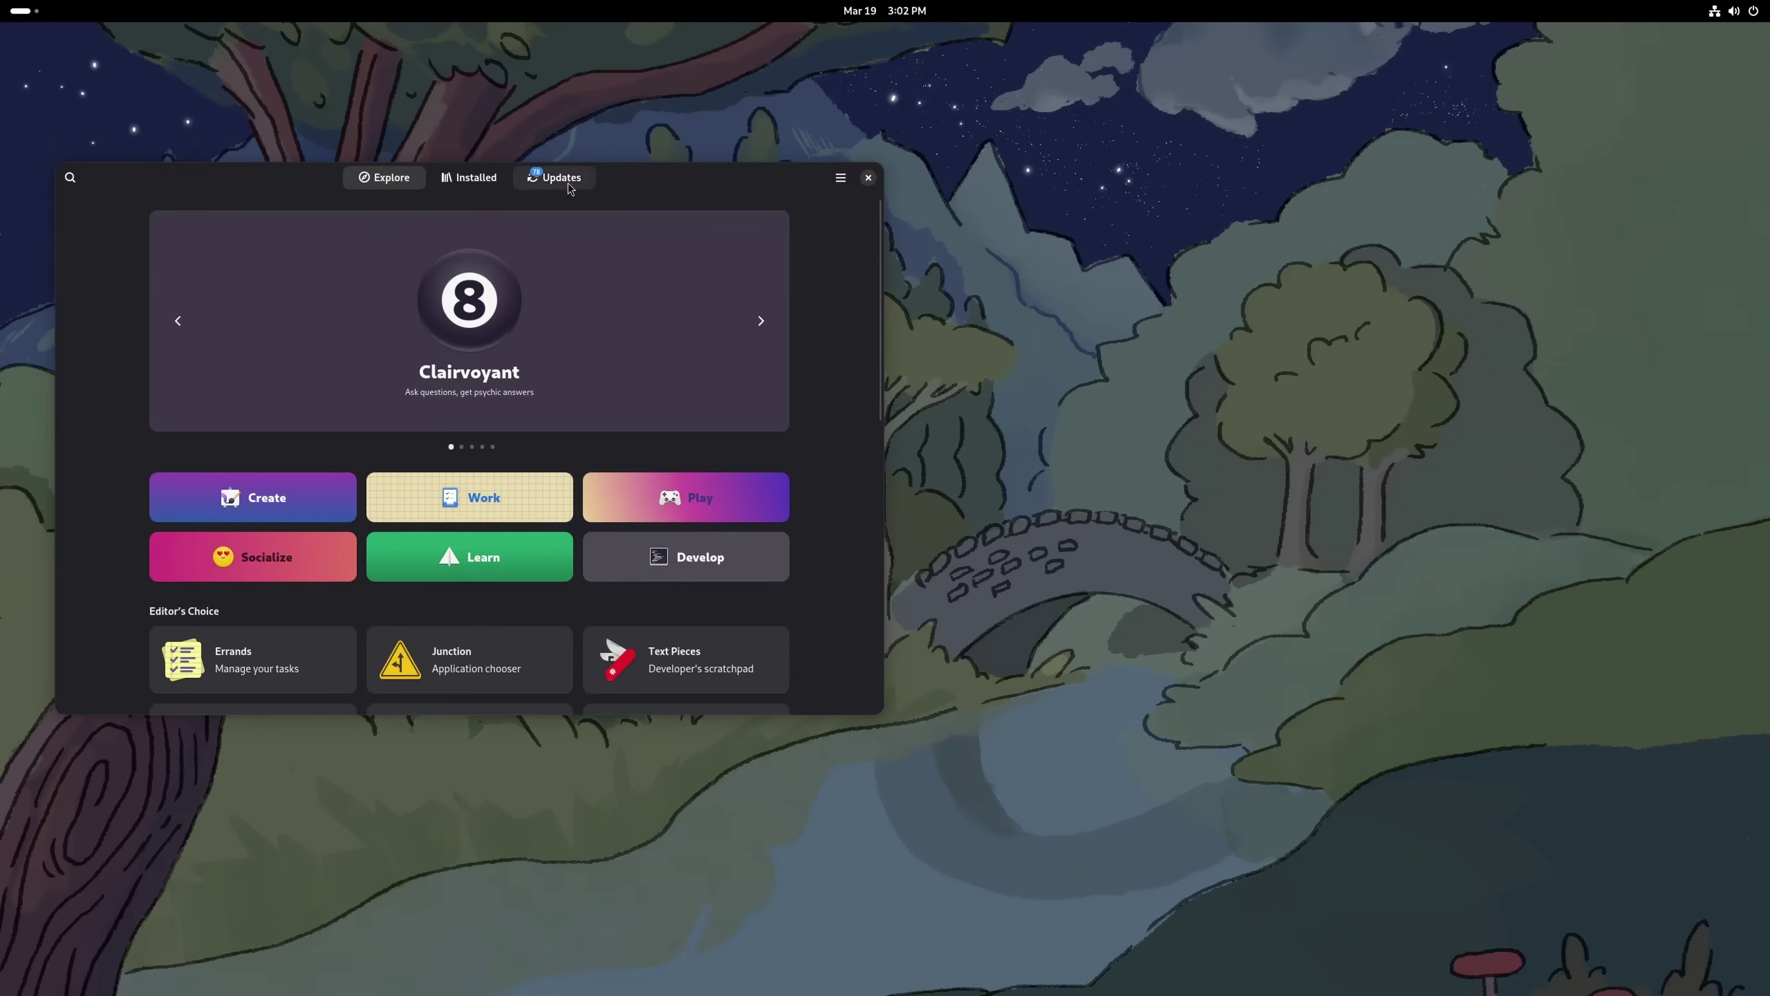
click(554, 177)
drag(714, 188, 1123, 215)
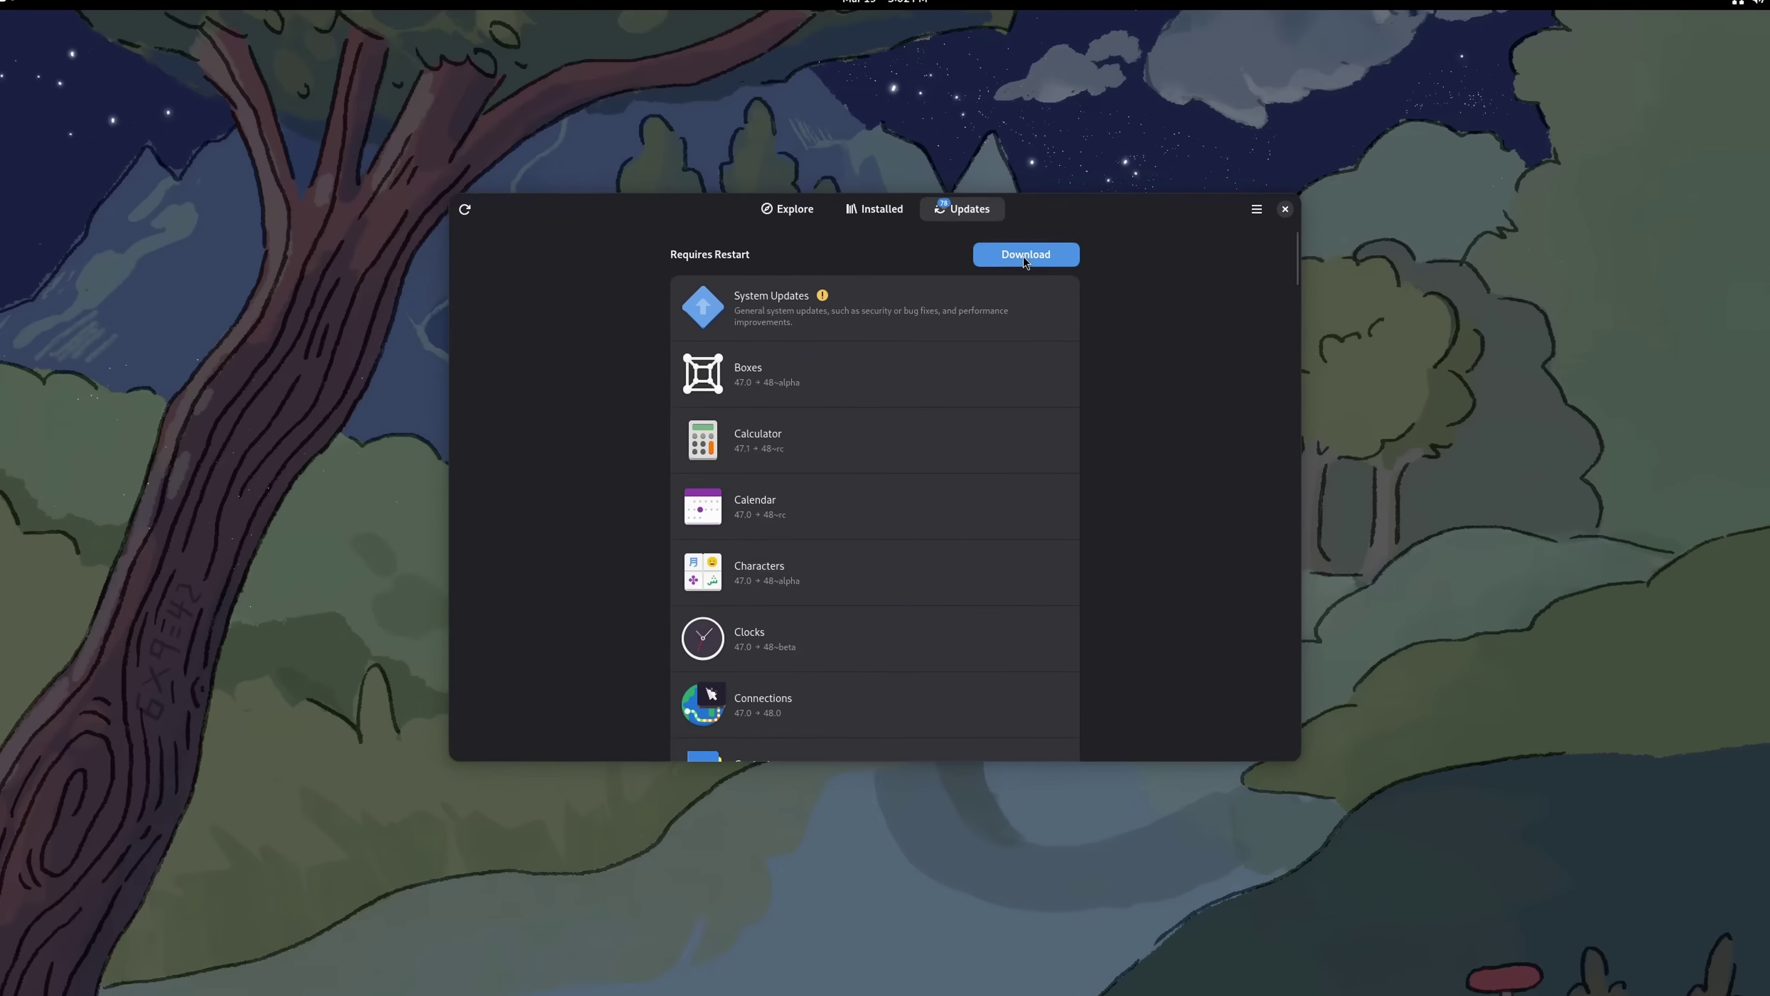
click(1021, 262)
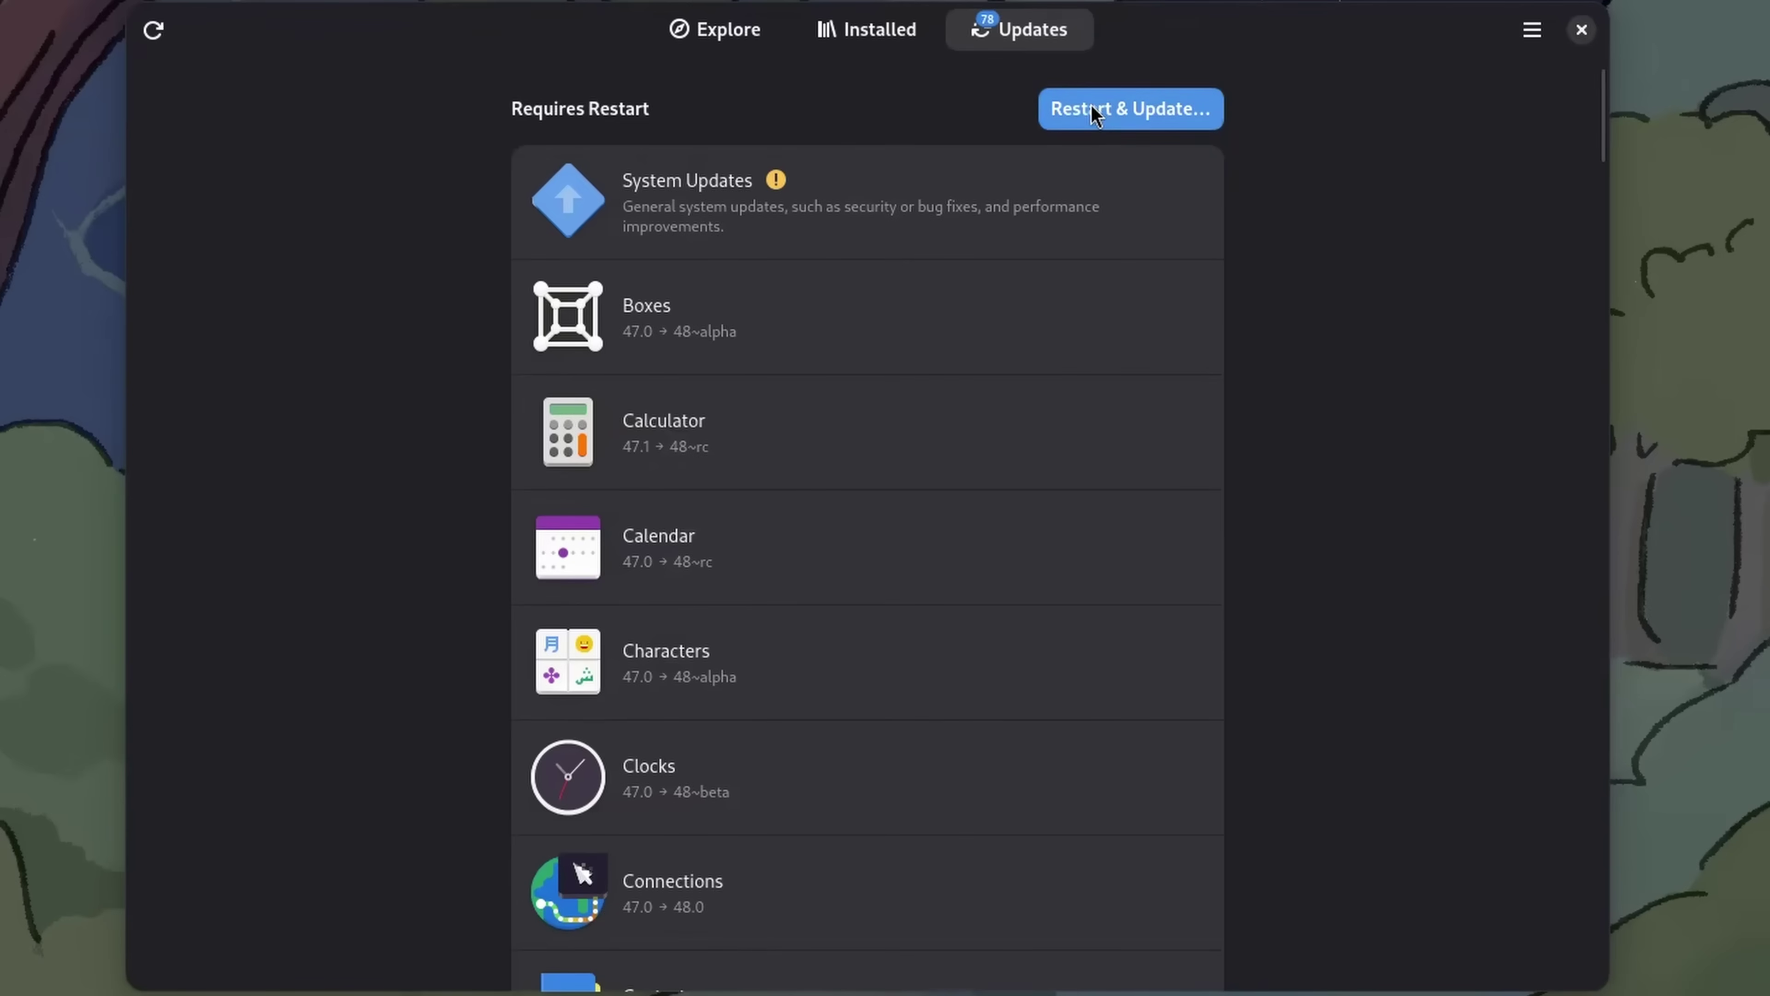
click(1094, 110)
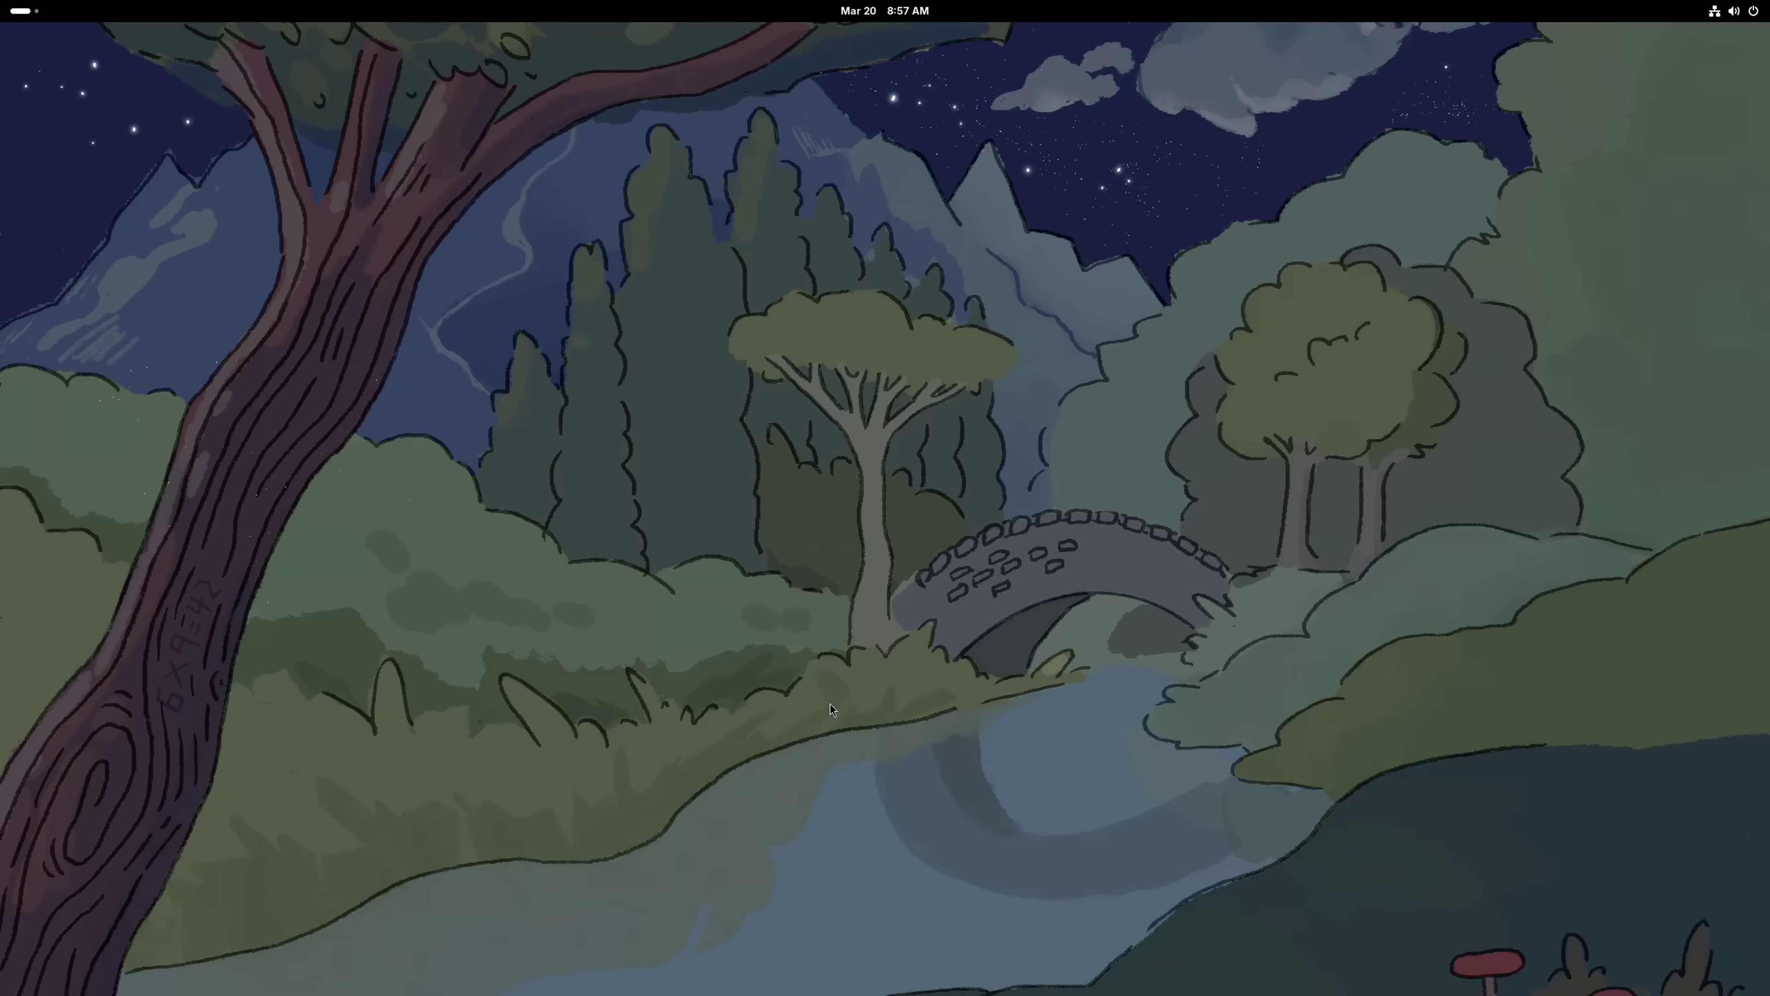
Open a terminal, try running neofetch, then attempt 'sudo dnf install neofetch'
key(super)
key(super)
key(super)
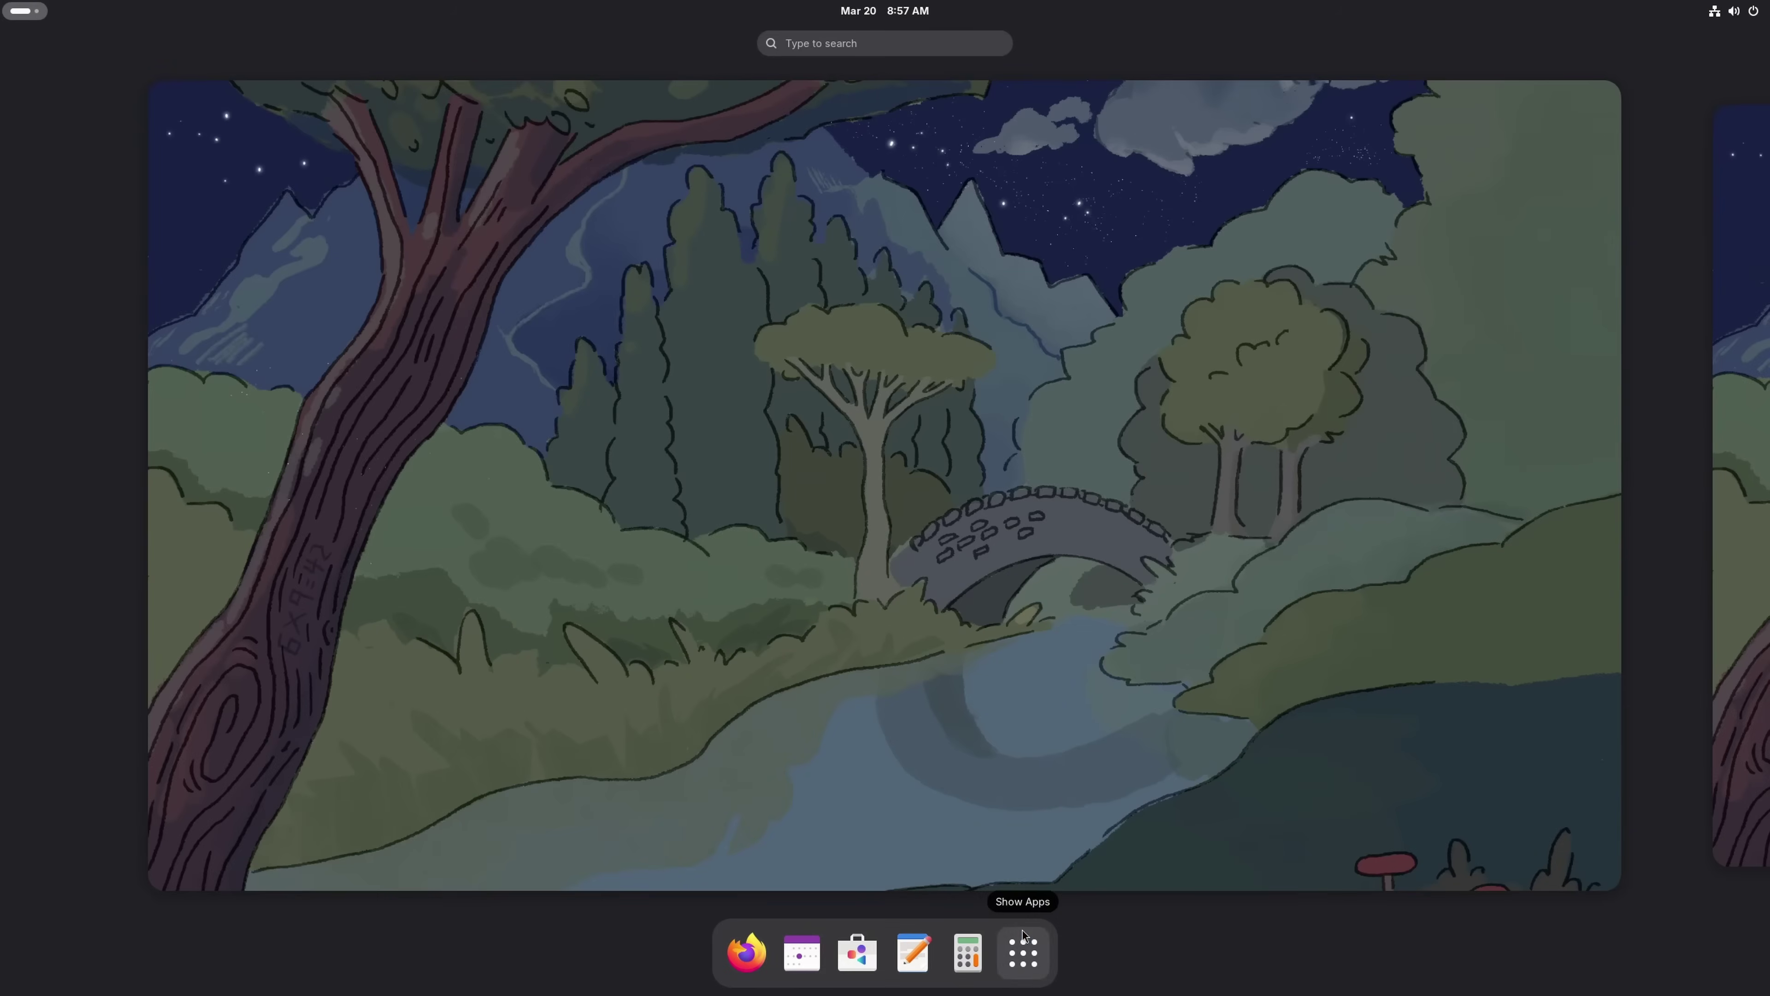
click(1023, 934)
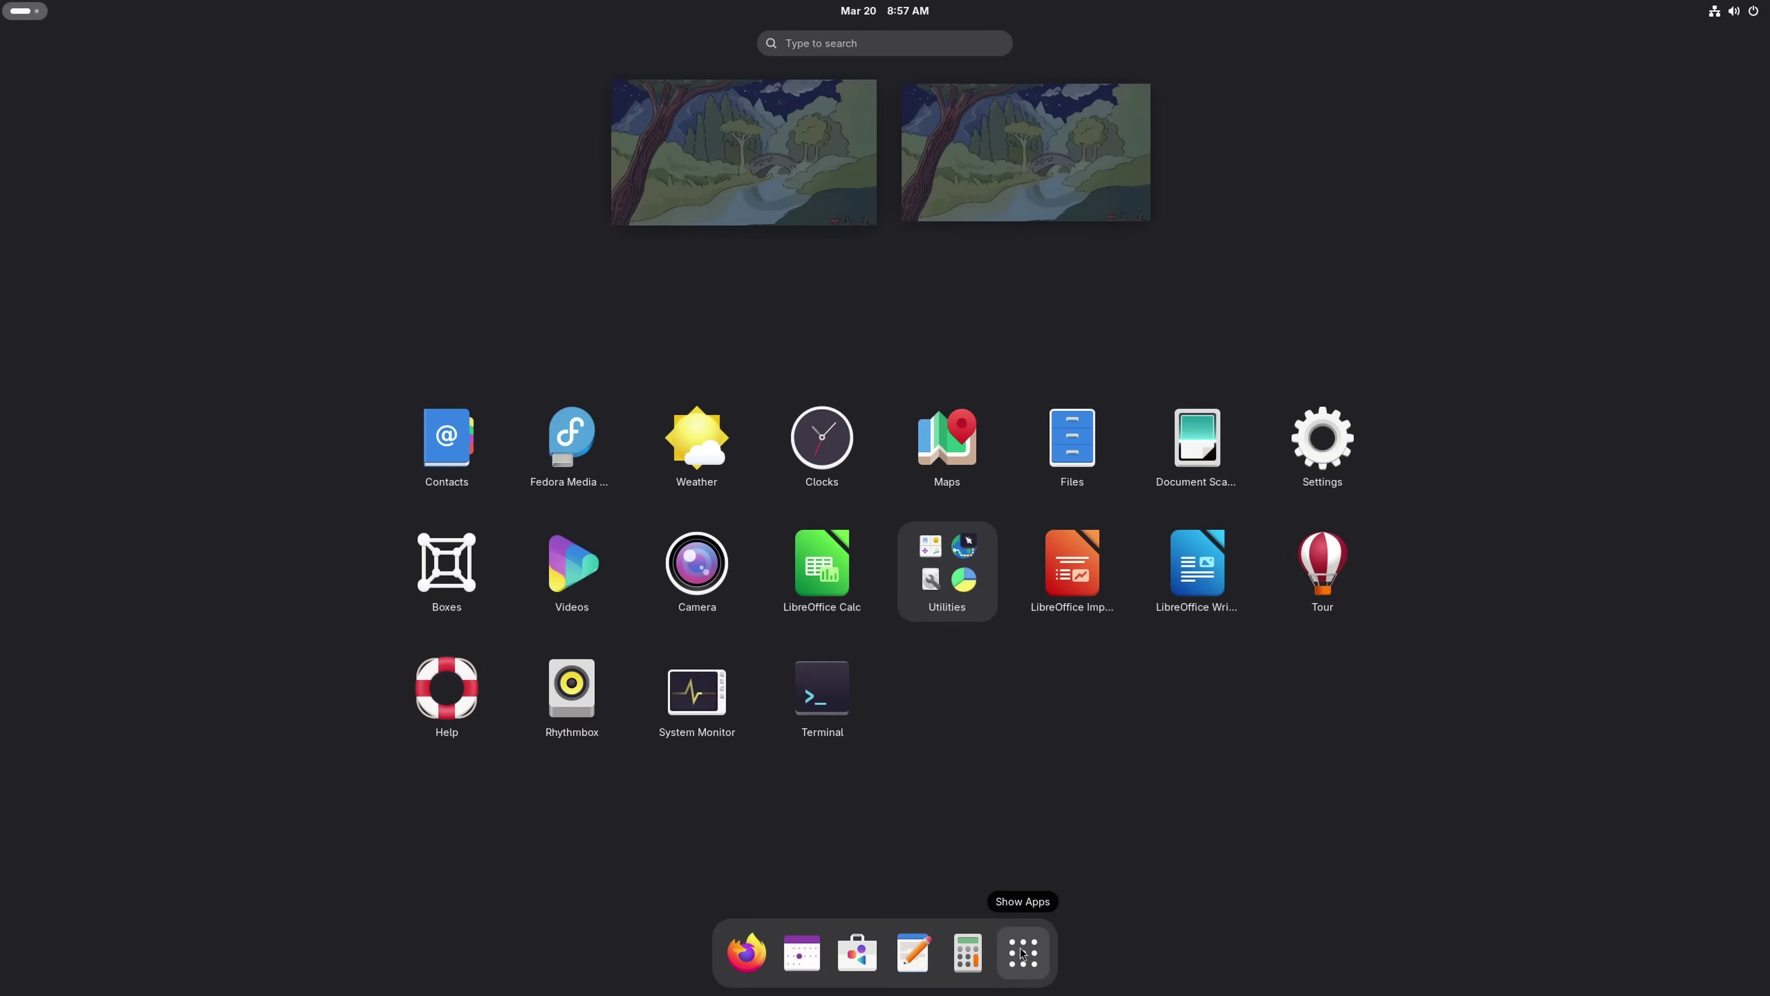
click(840, 688)
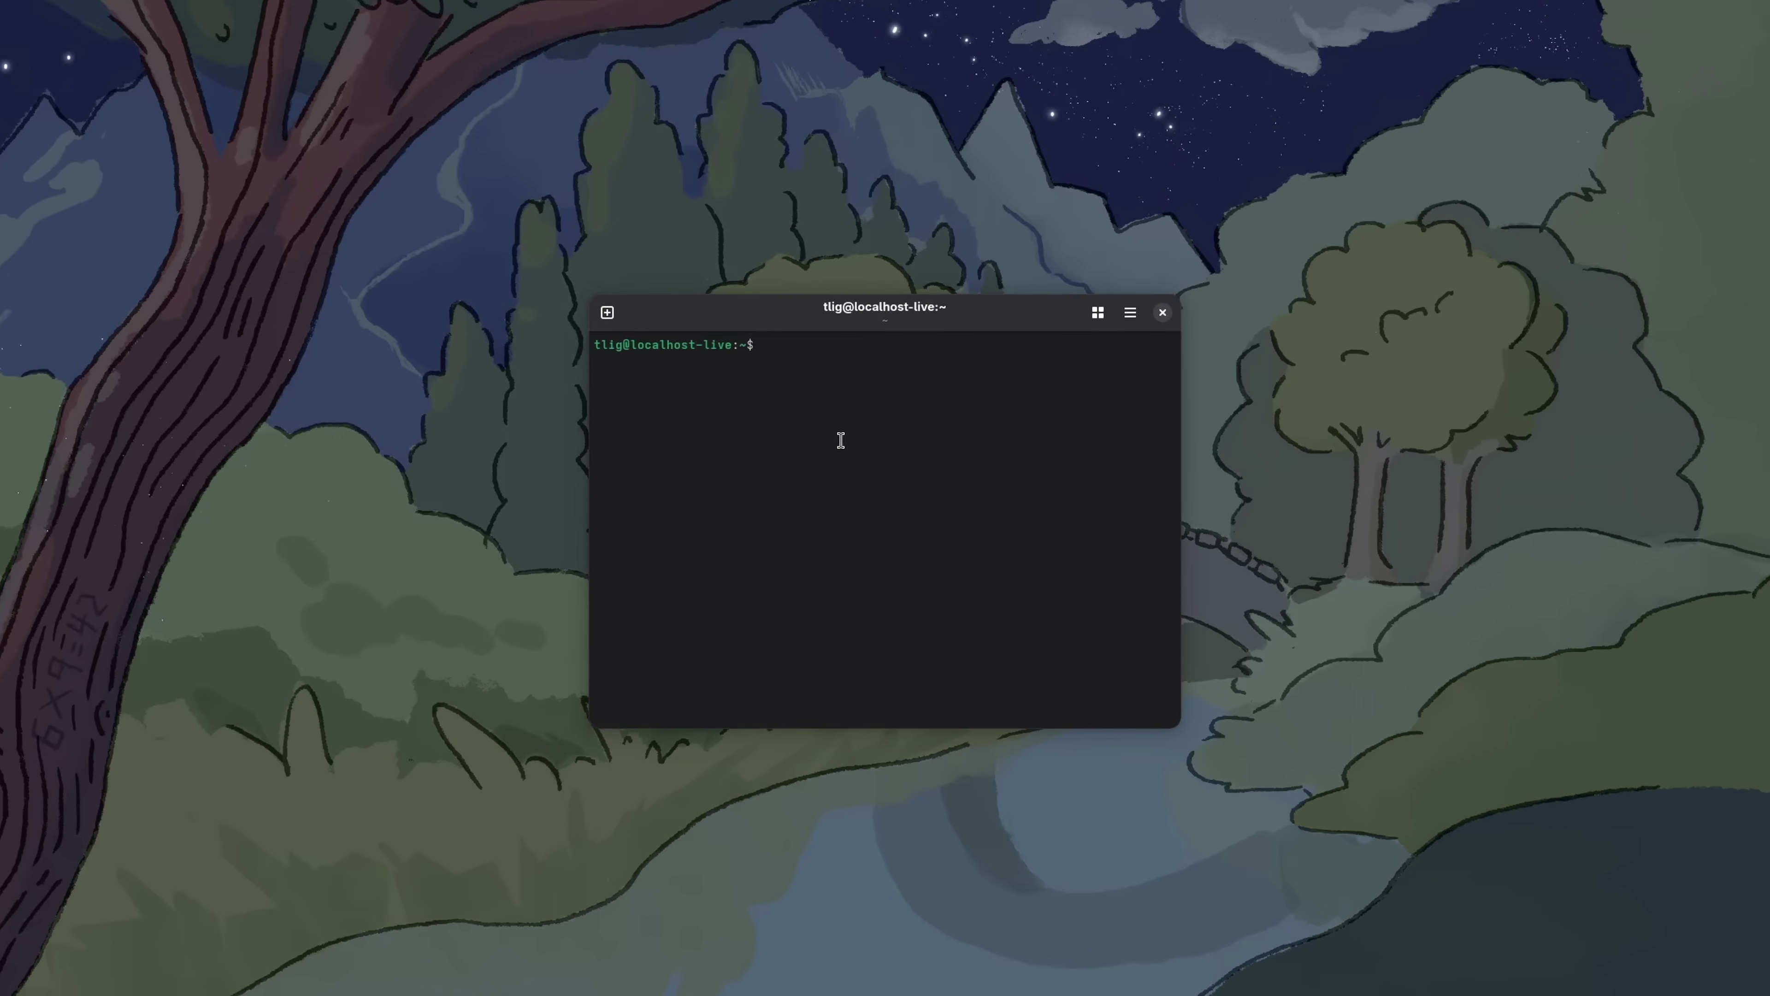
text(neofetch)
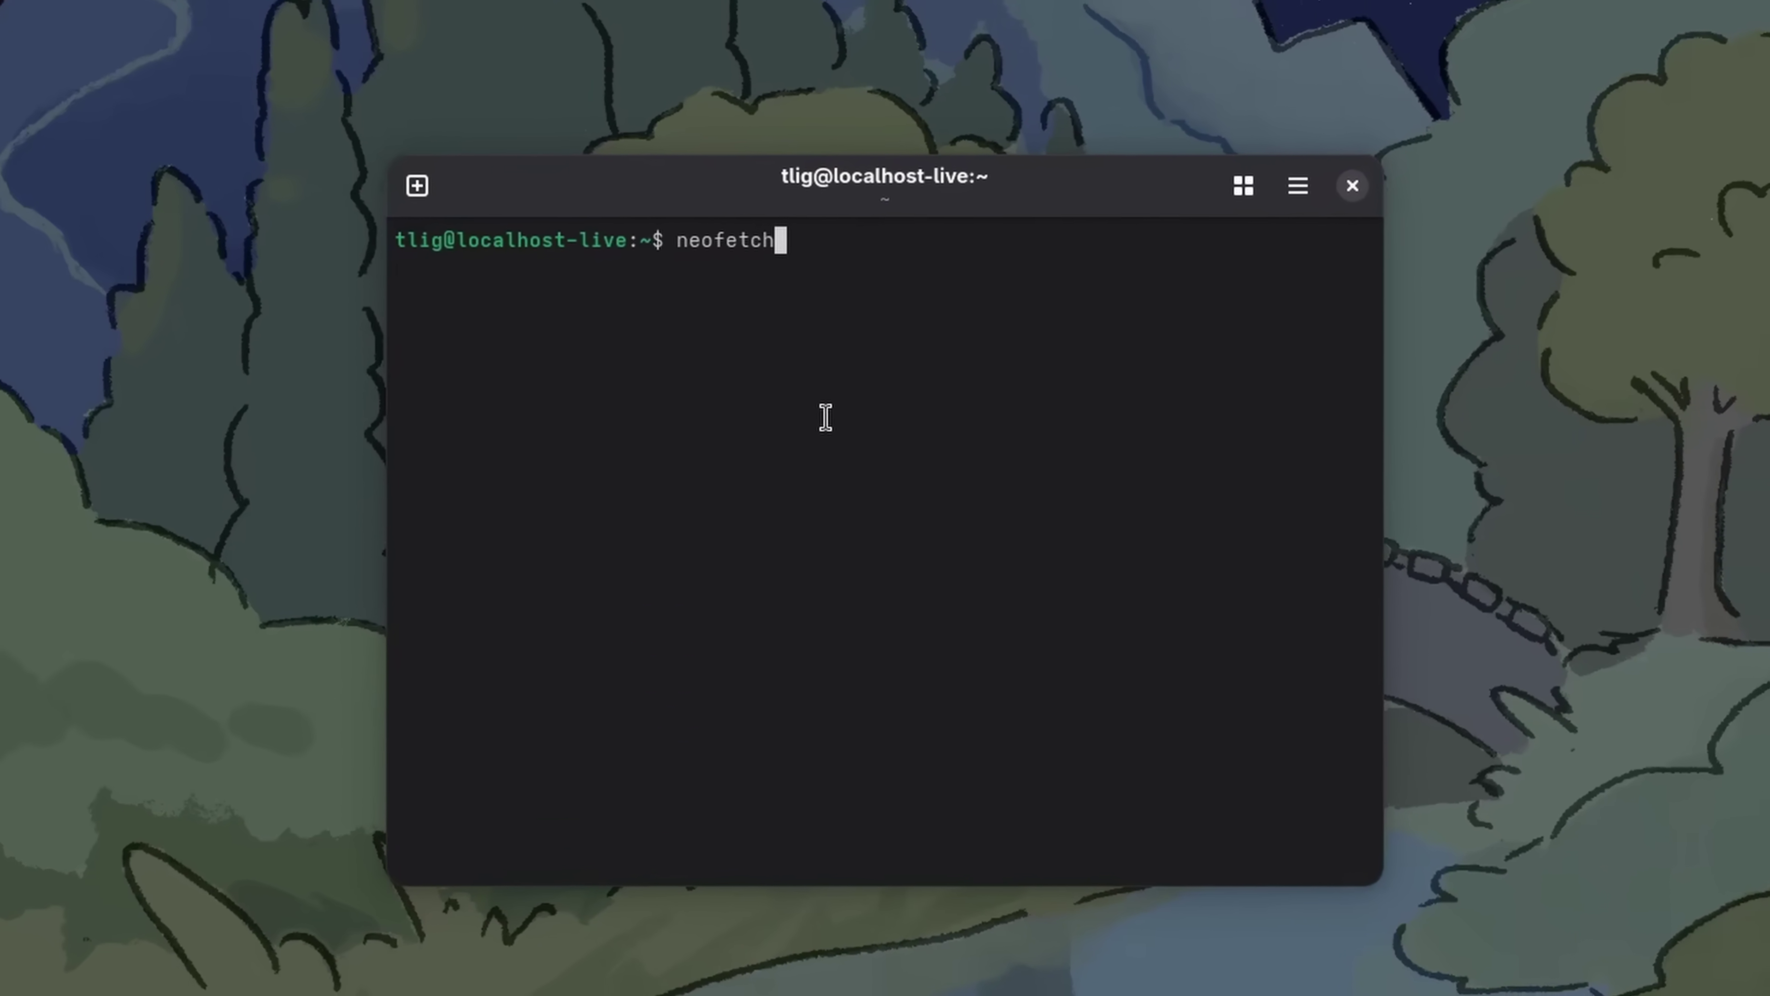
key(Return)
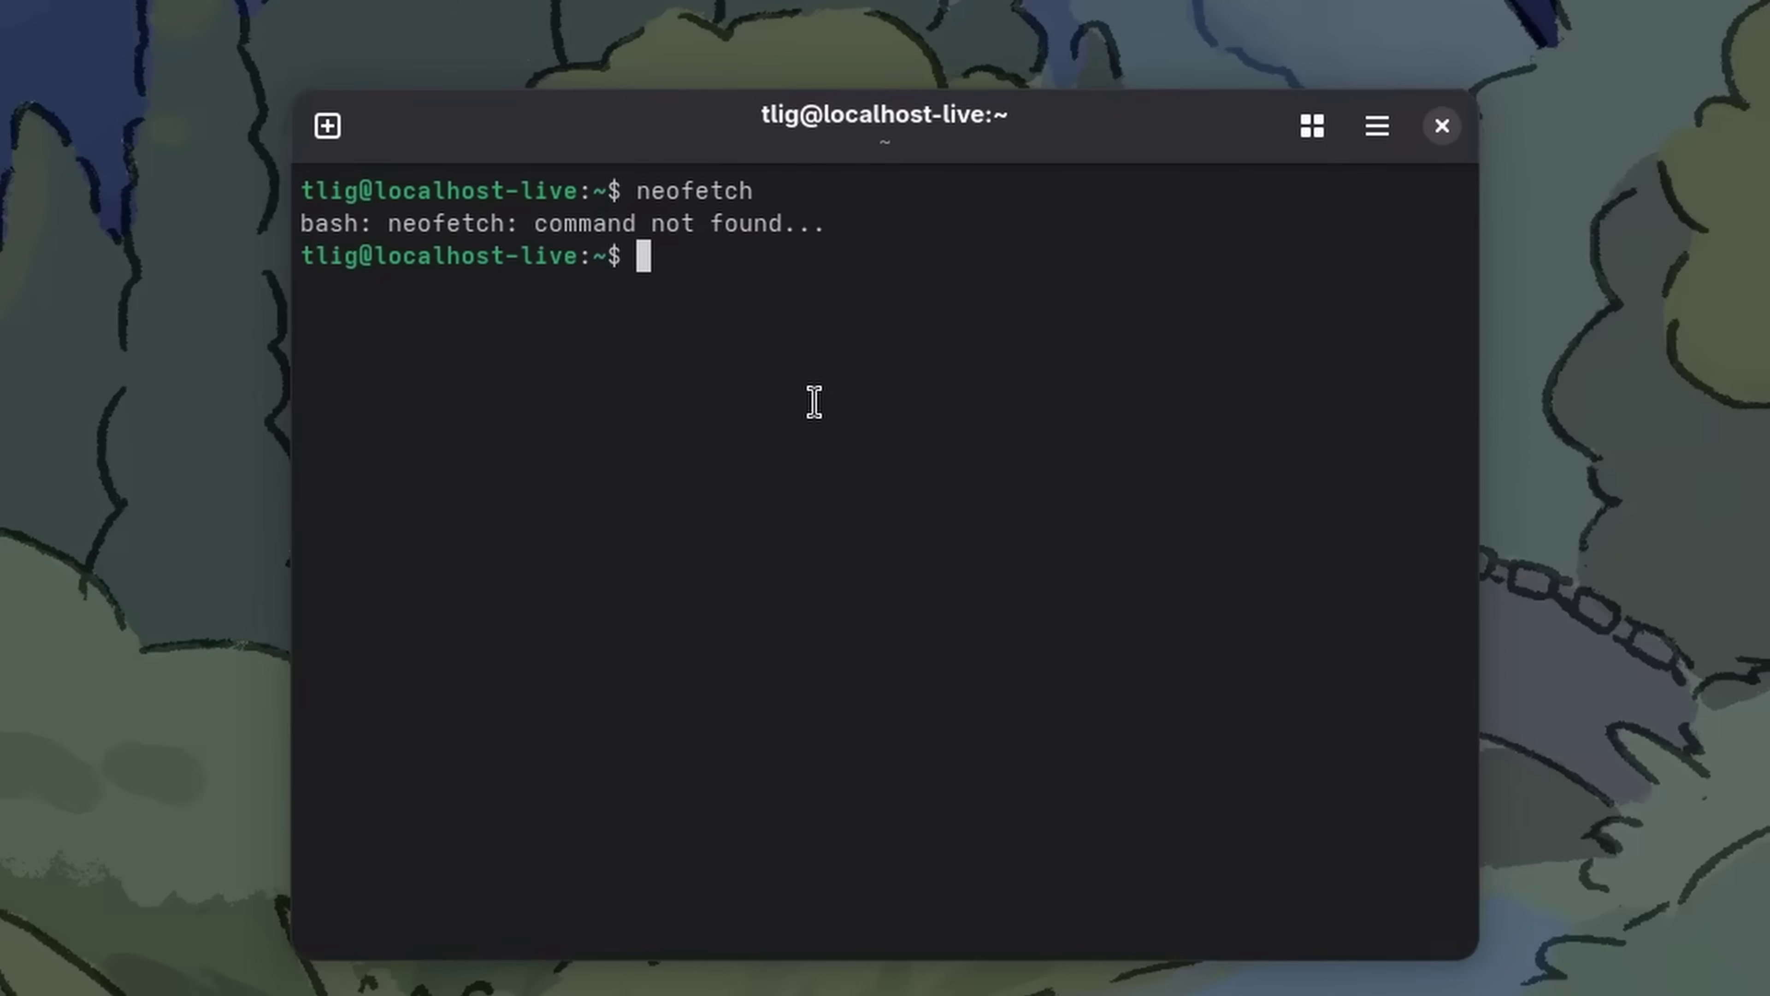
text(sudo dnf )
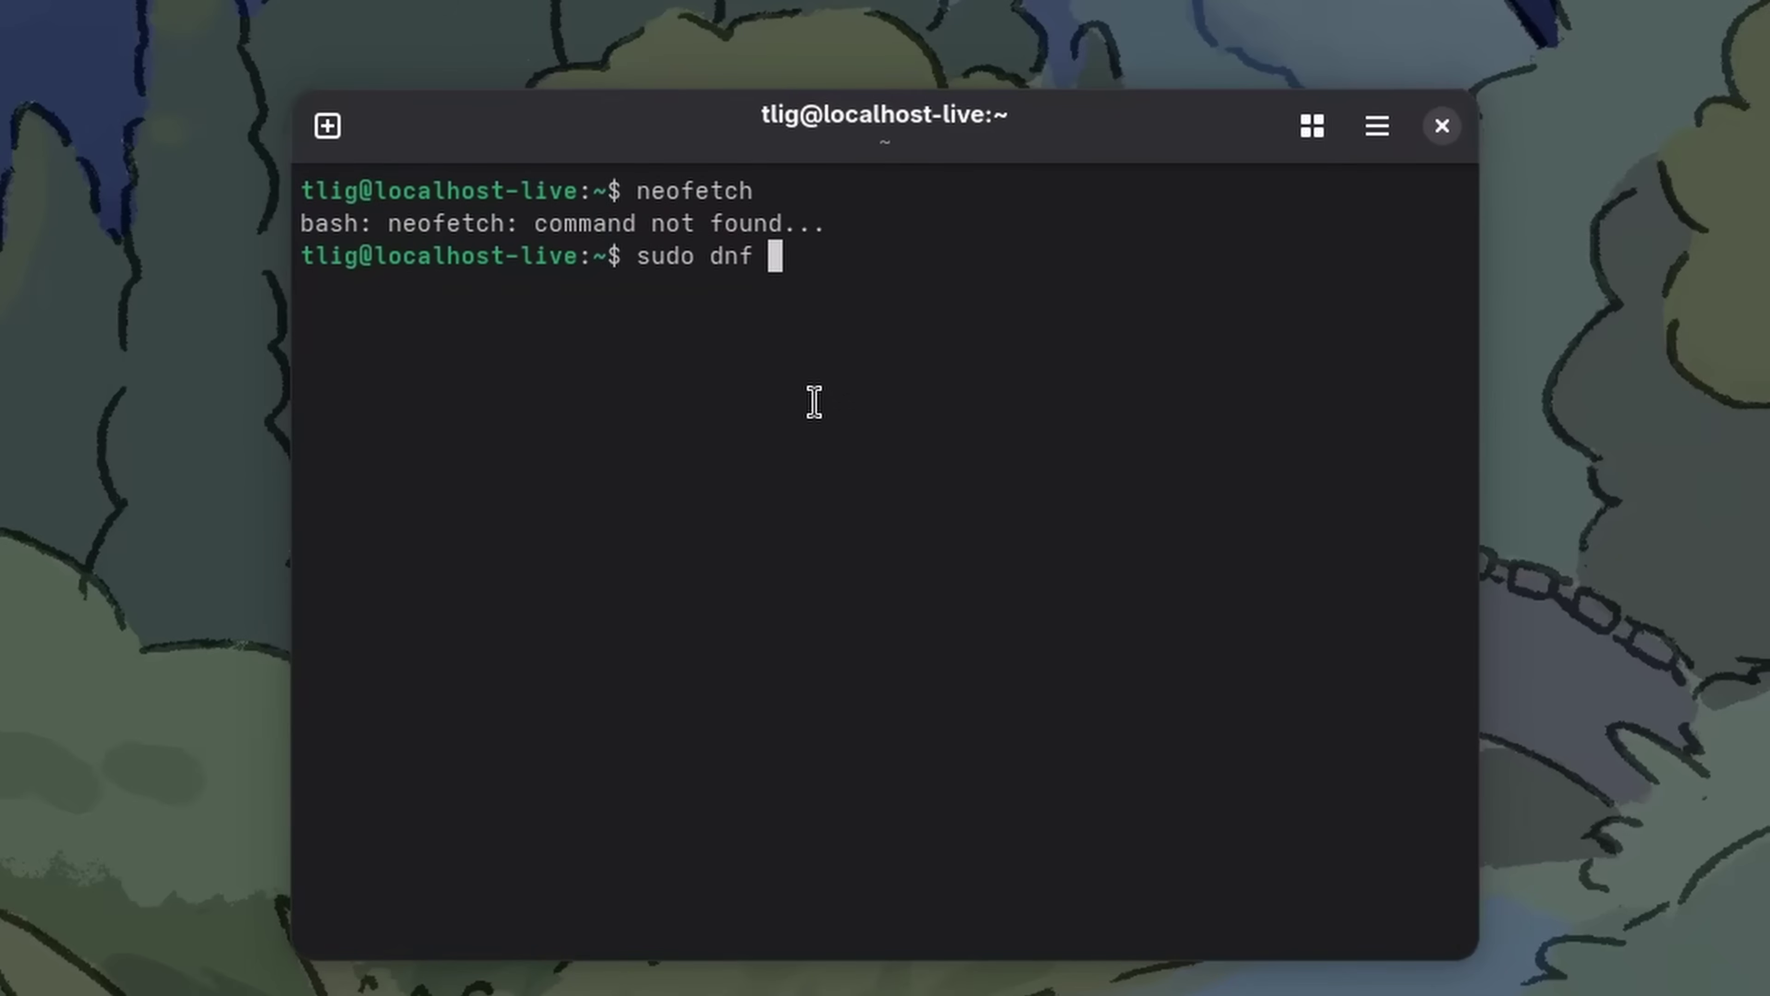
text(install neofetch)
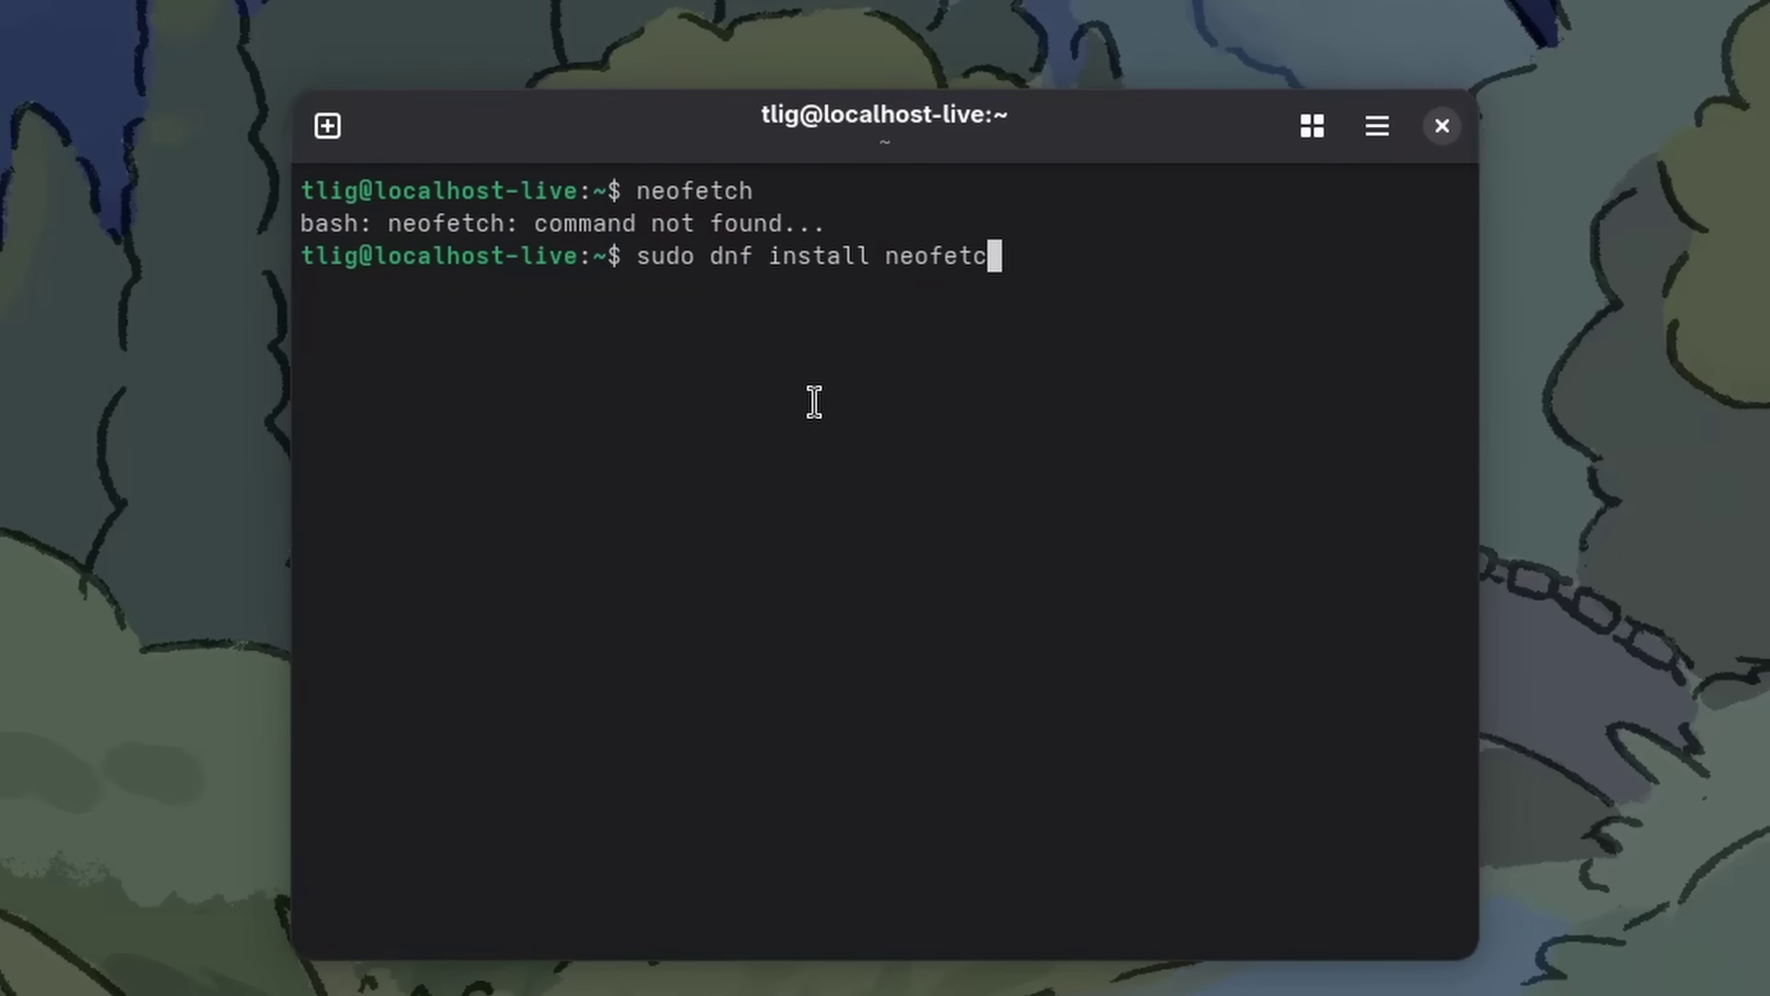
key(Return)
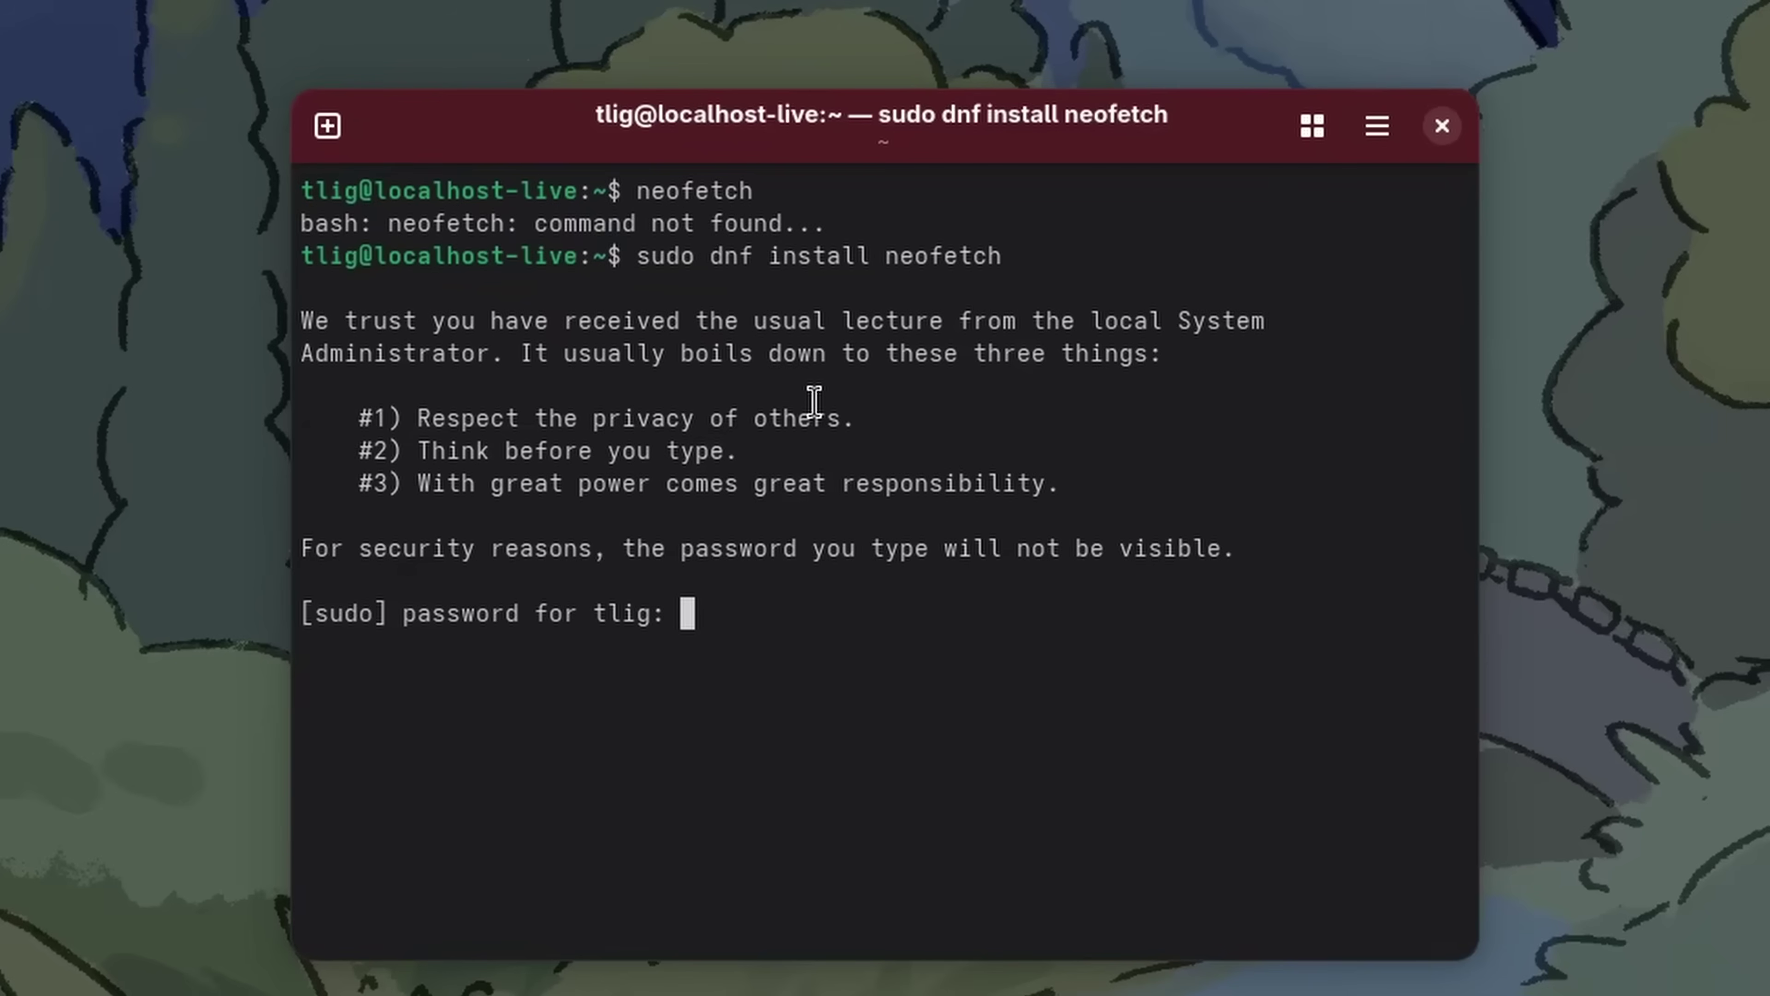
key(Return)
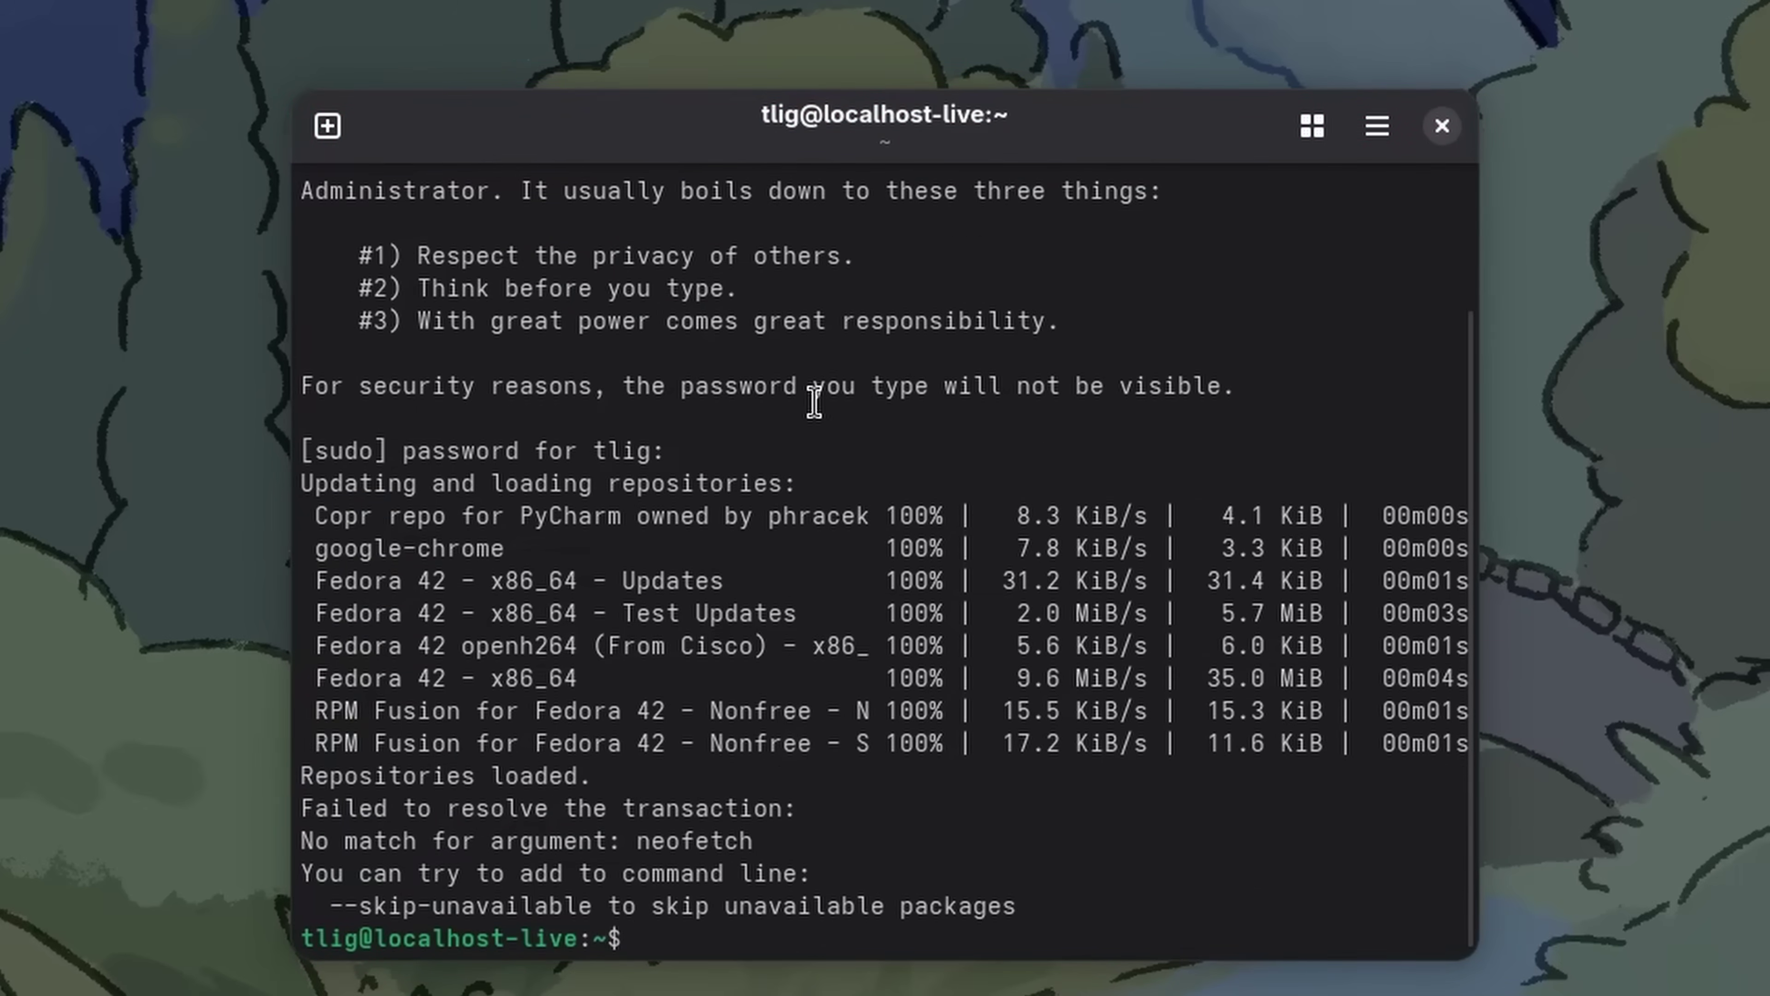
Install fastfetch with dnf, accepting the packages and Fedora signing key, then run fastfetch
key(Up)
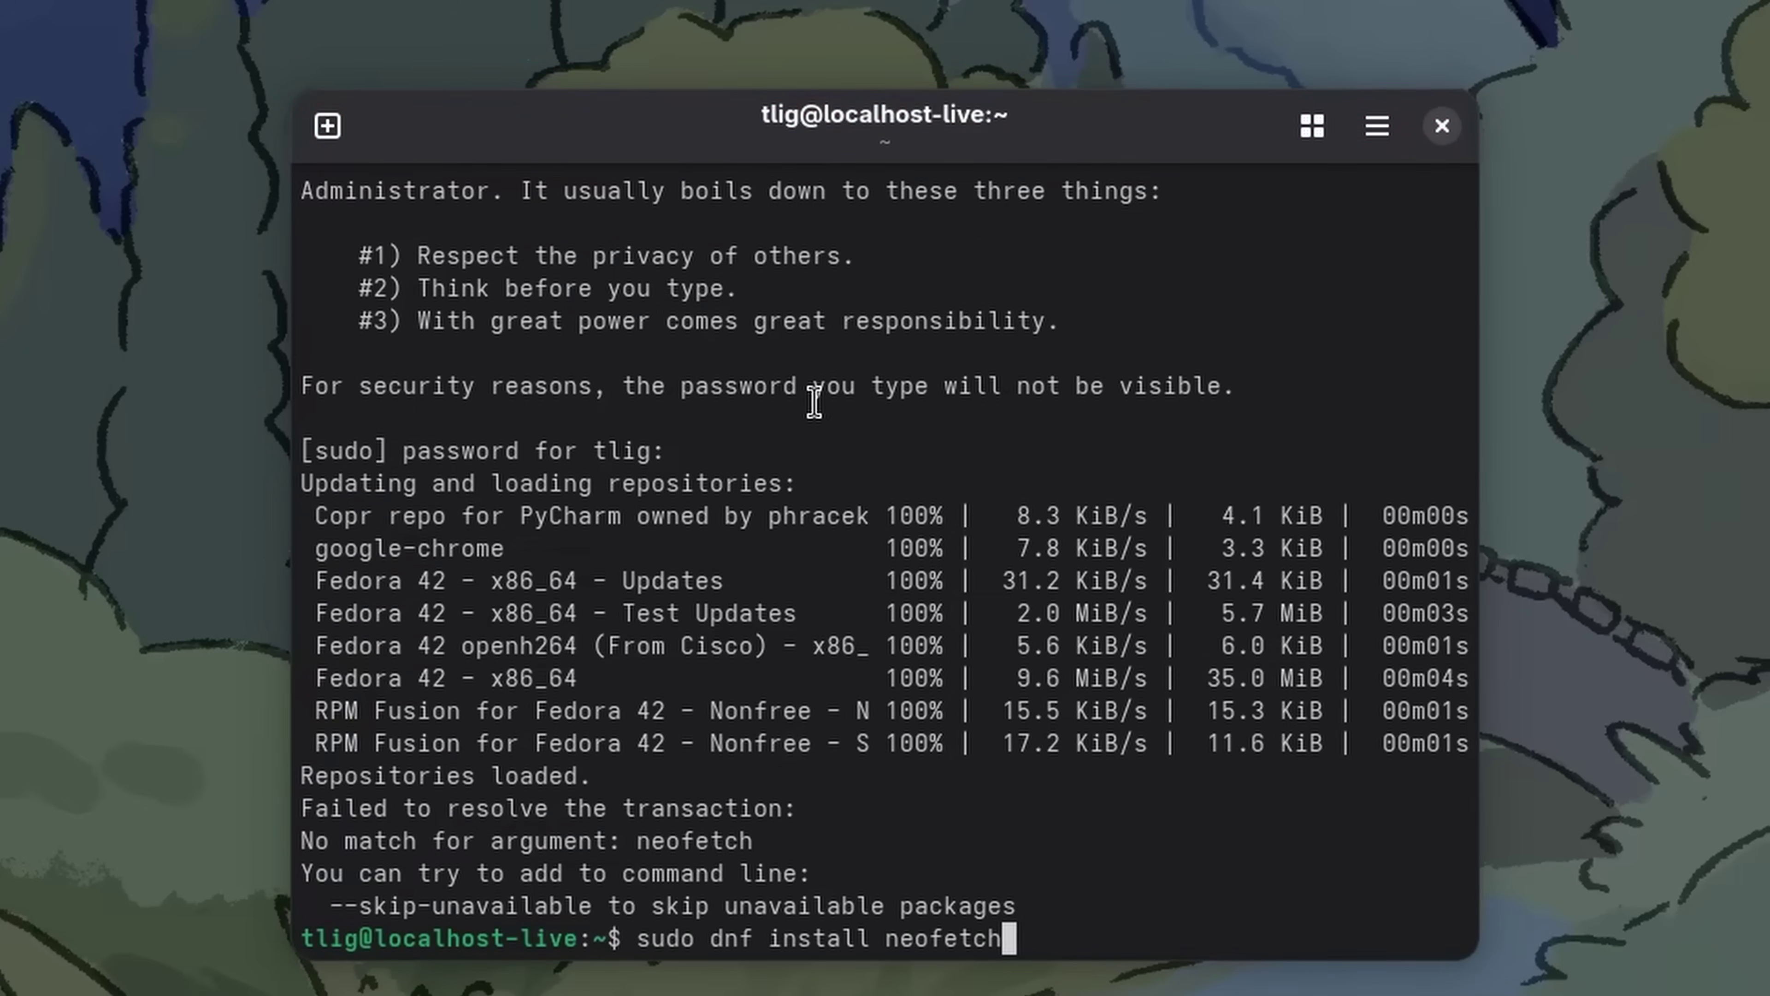
key(BackSpace)
key(BackSpace)
key(BackSpace)
key(BackSpace)
key(BackSpace)
key(BackSpace)
key(BackSpace)
key(BackSpace)
text(fastfetch)
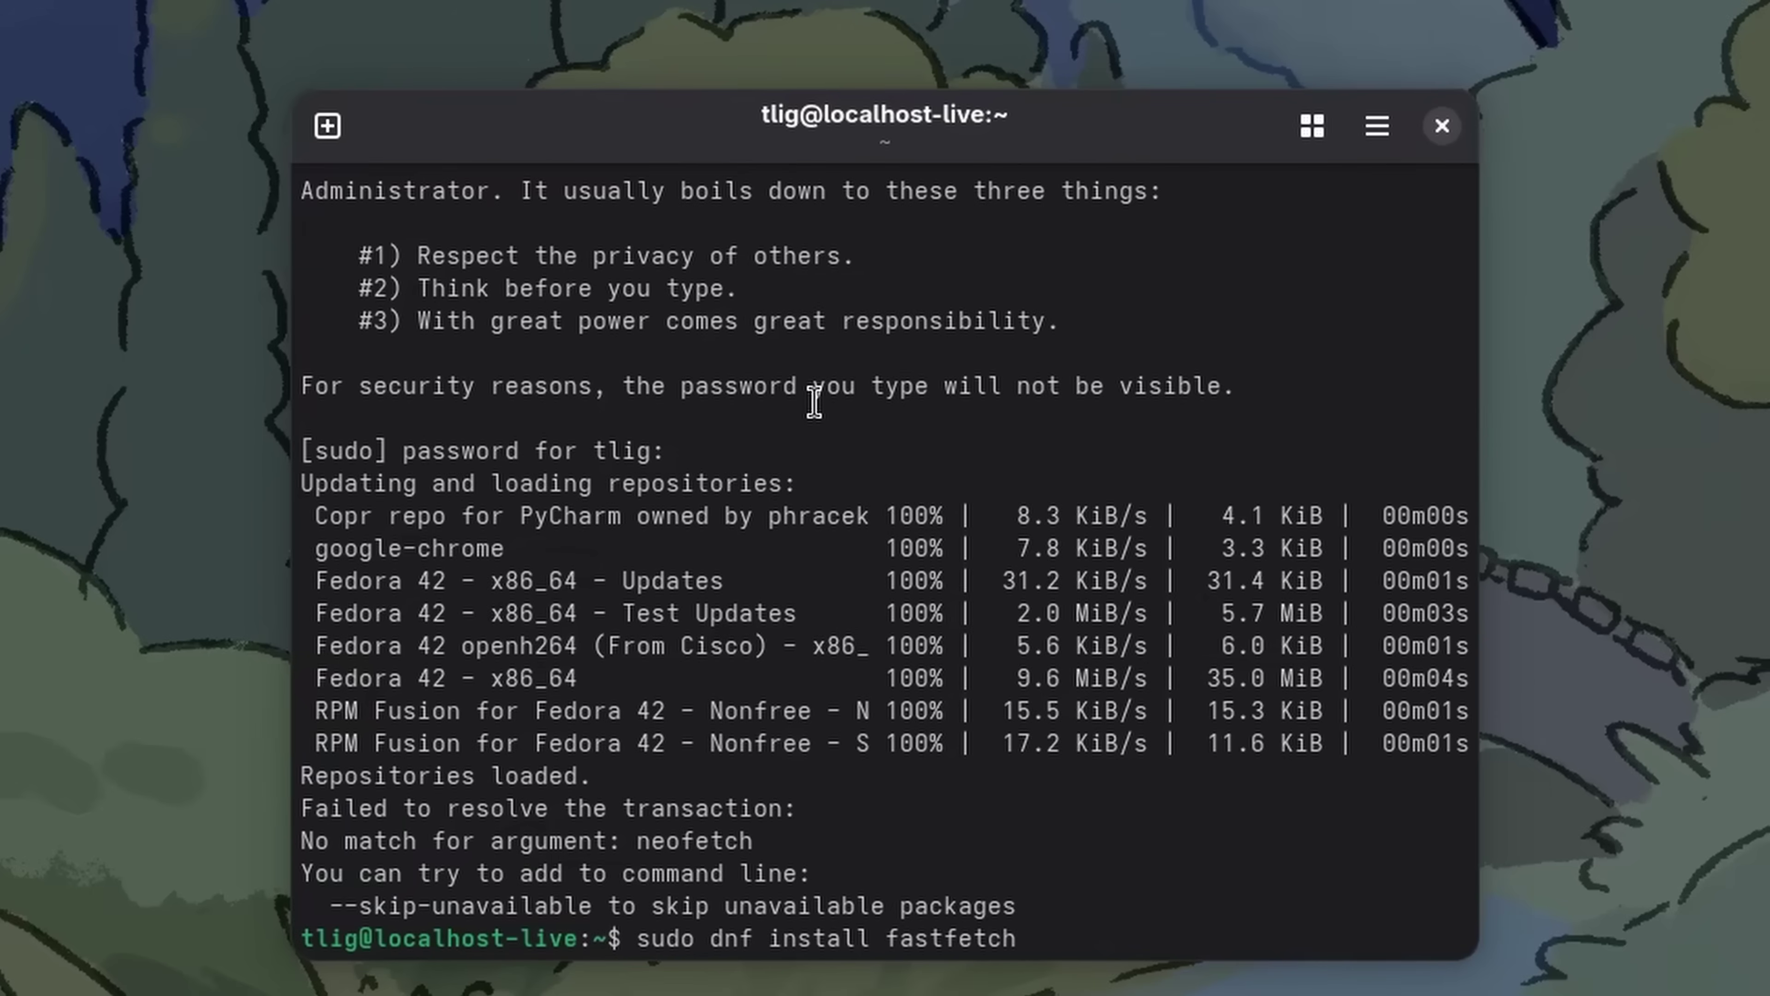
key(Return)
text(y)
key(Return)
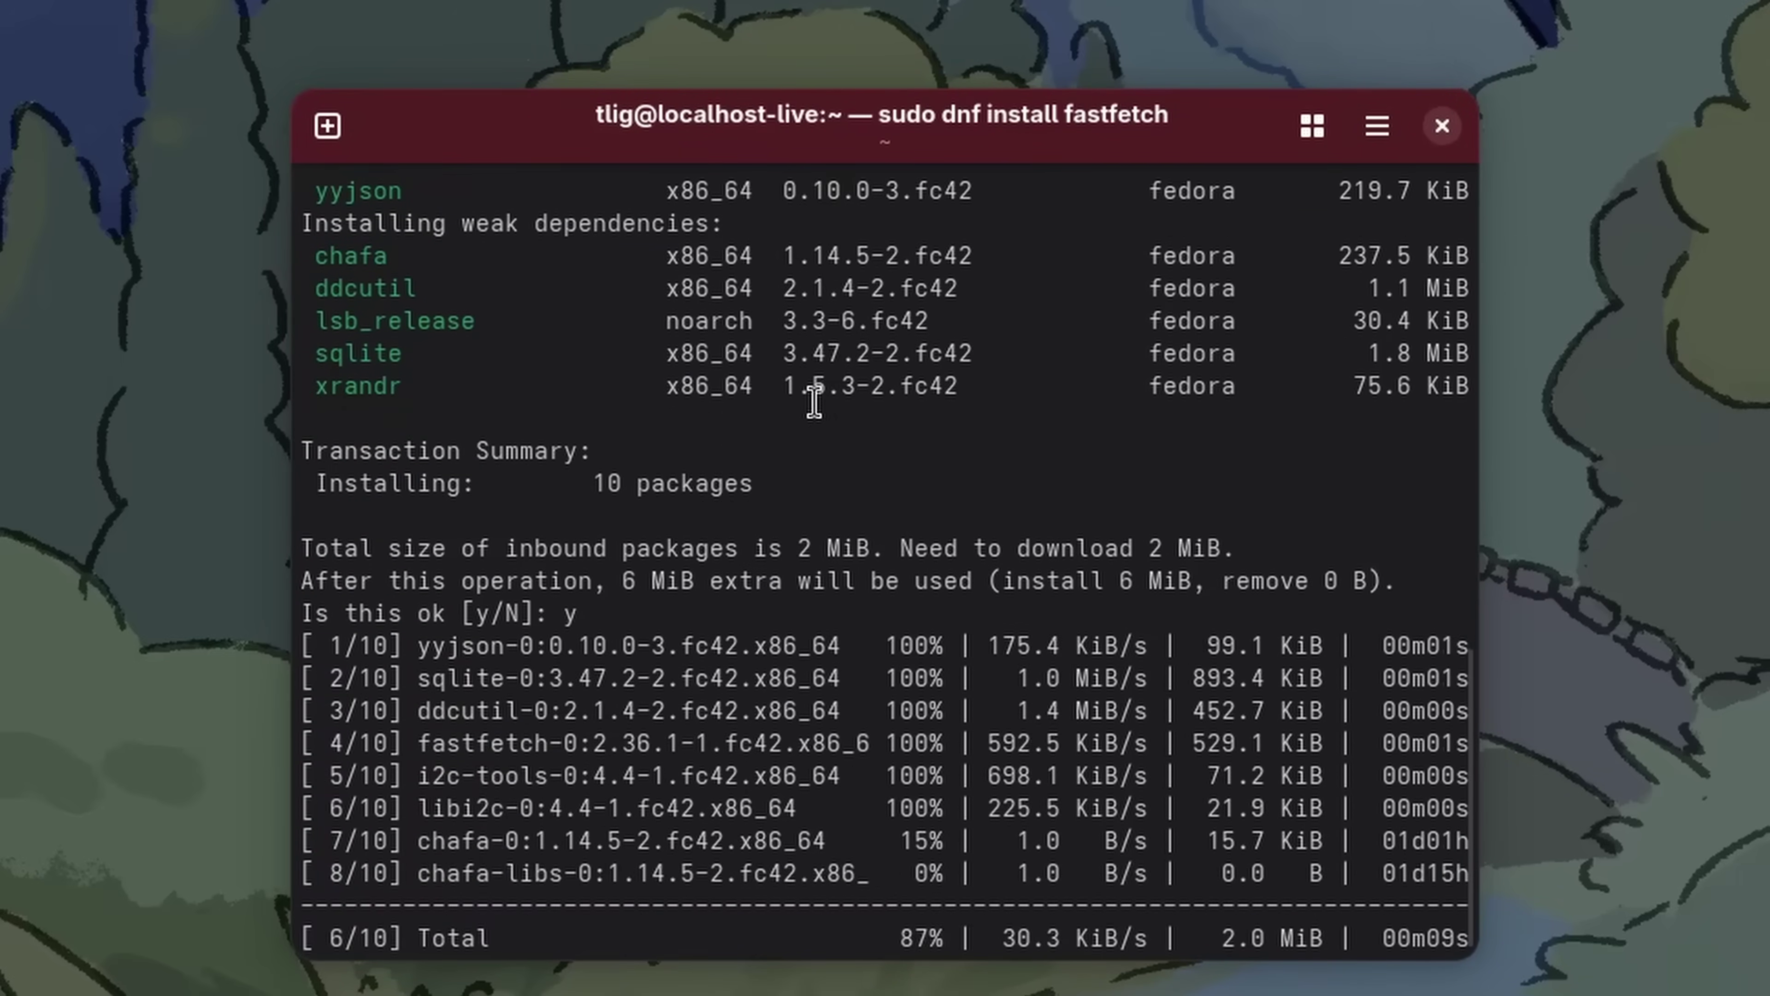
text(y)
key(Return)
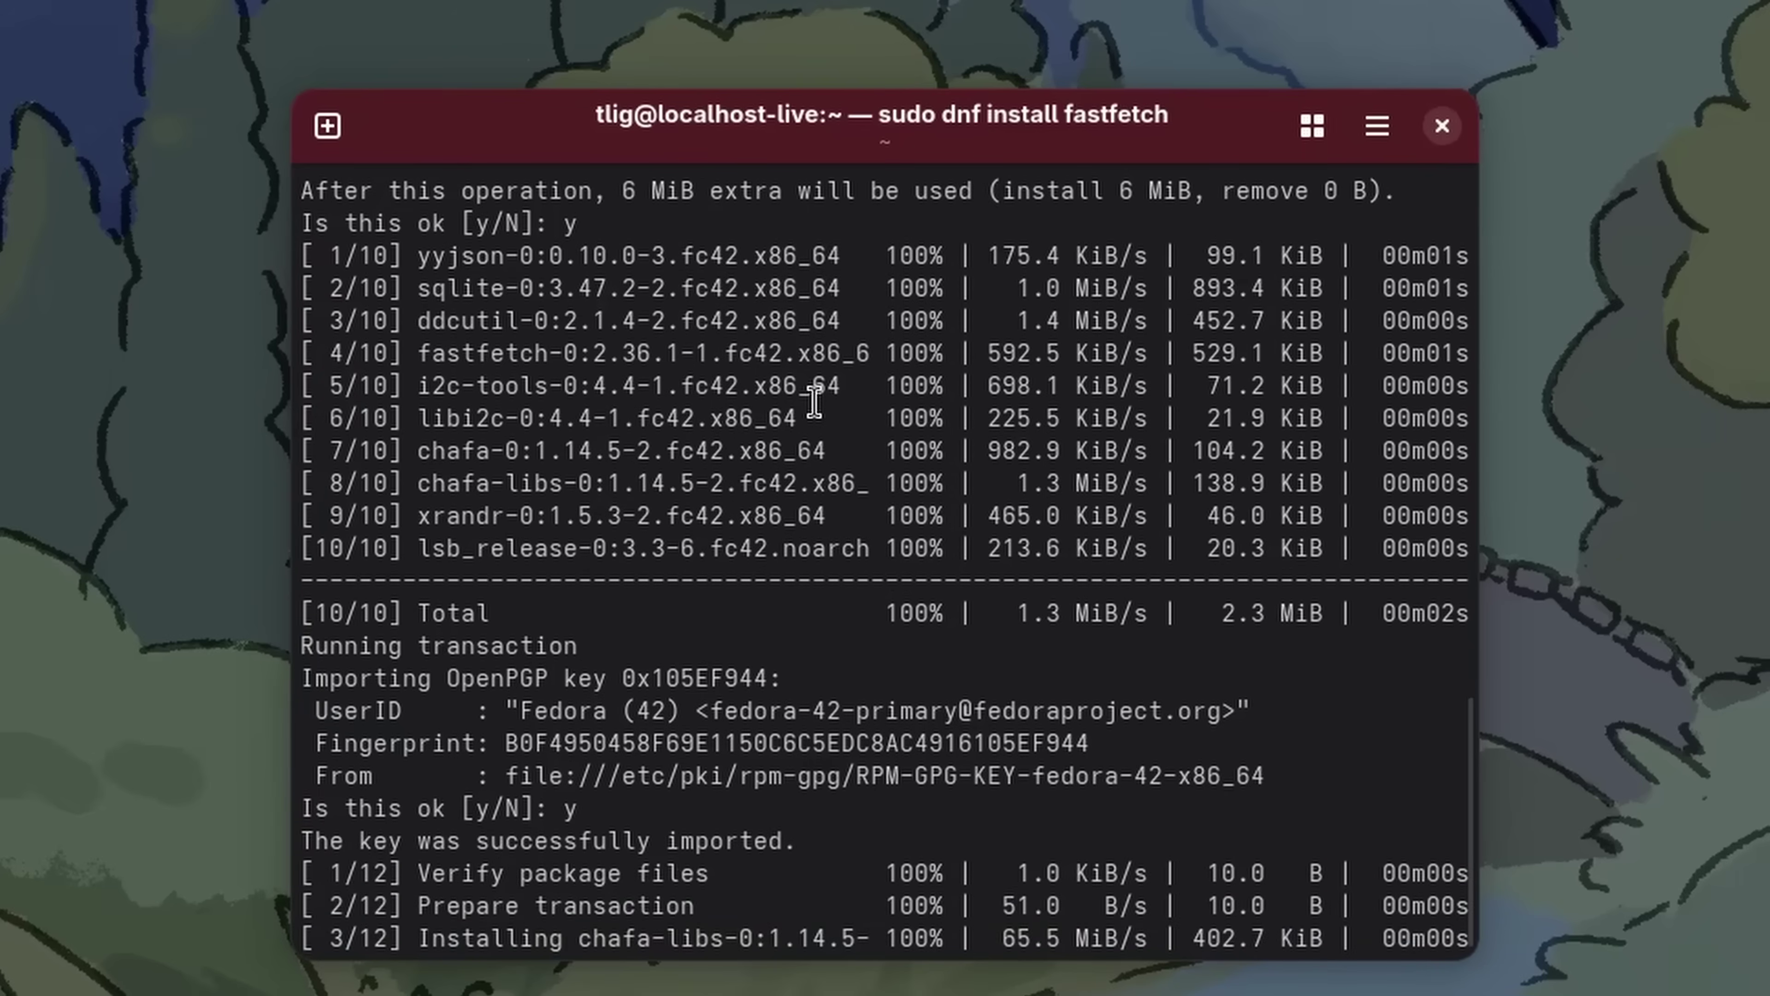
text(fastfetch)
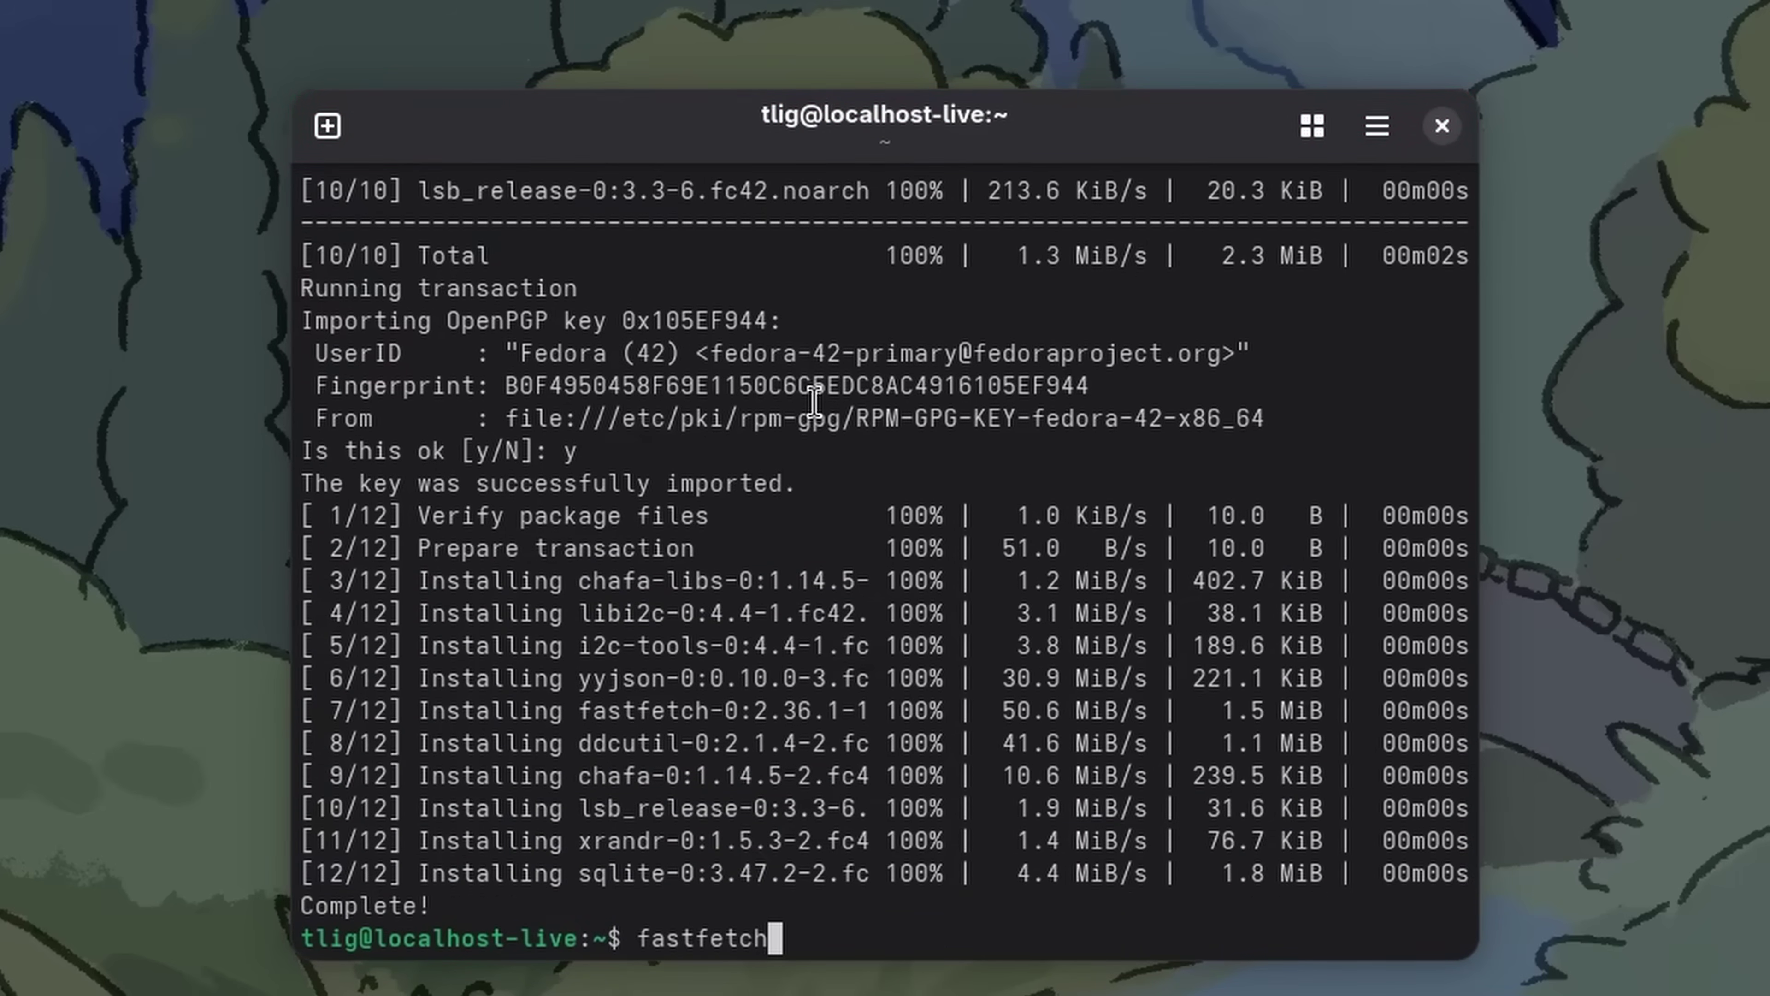
key(Return)
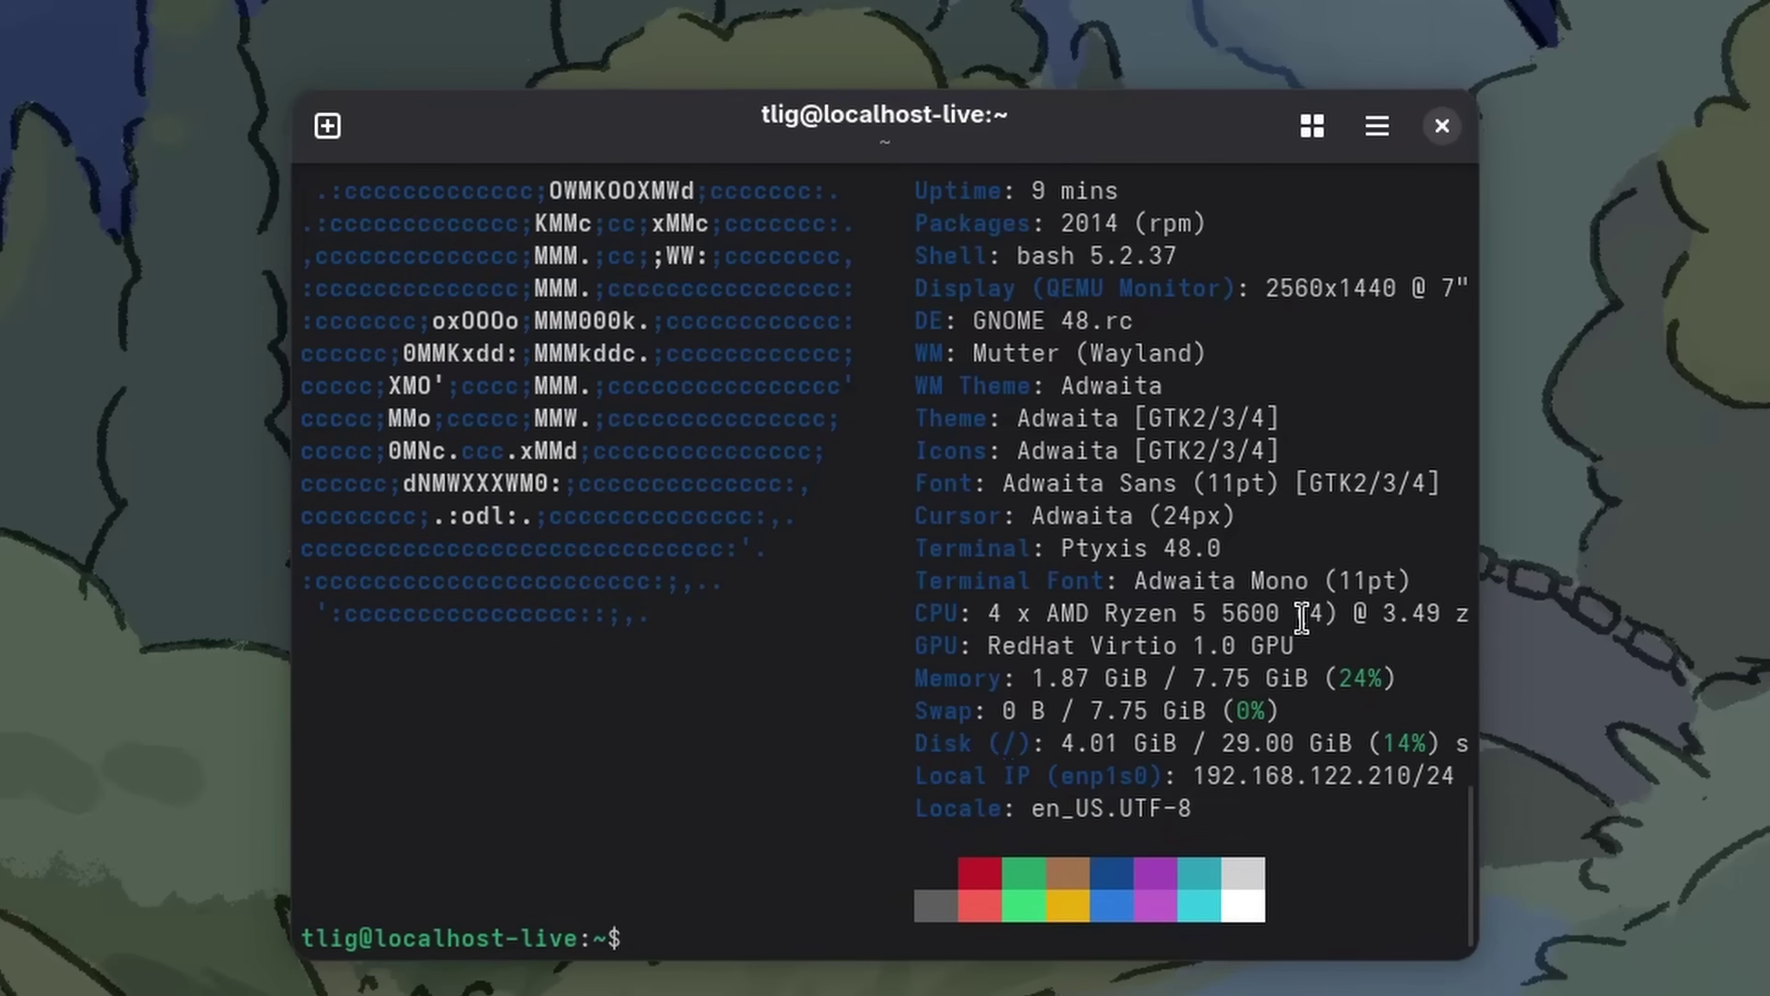
Scroll up and down through the fastfetch report in the terminal
scroll(1247, 376, up, 1)
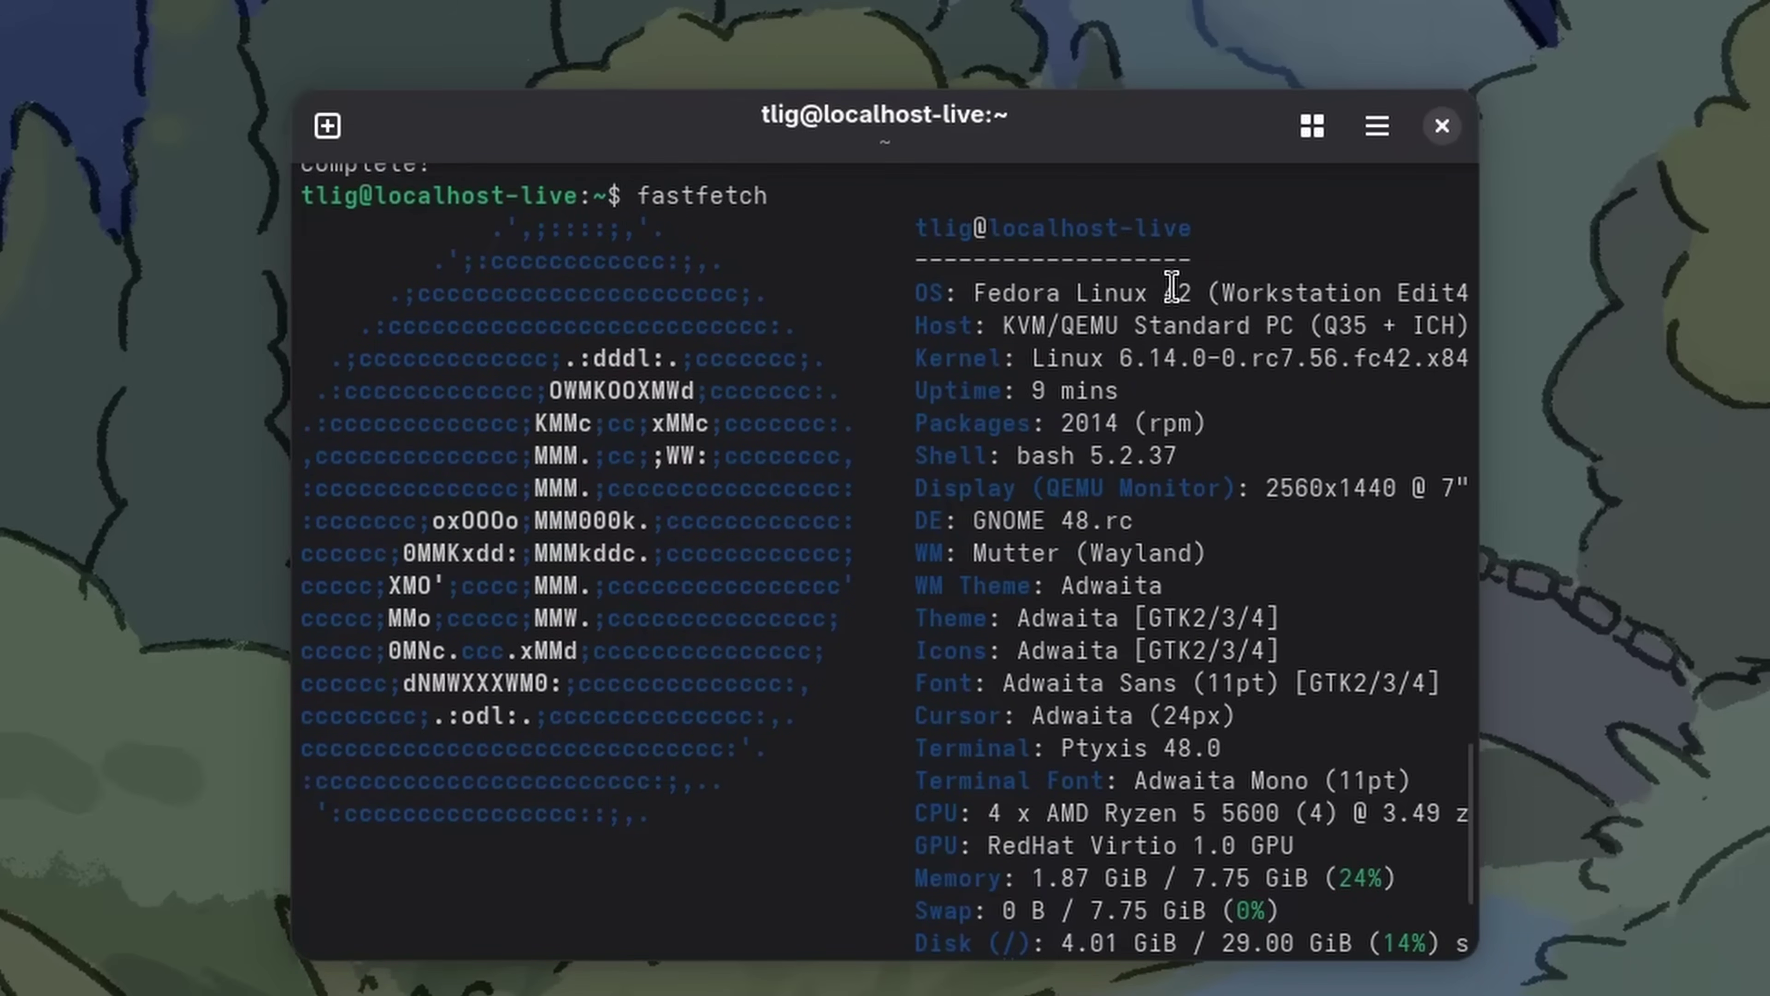
scroll(1321, 290, down, 1)
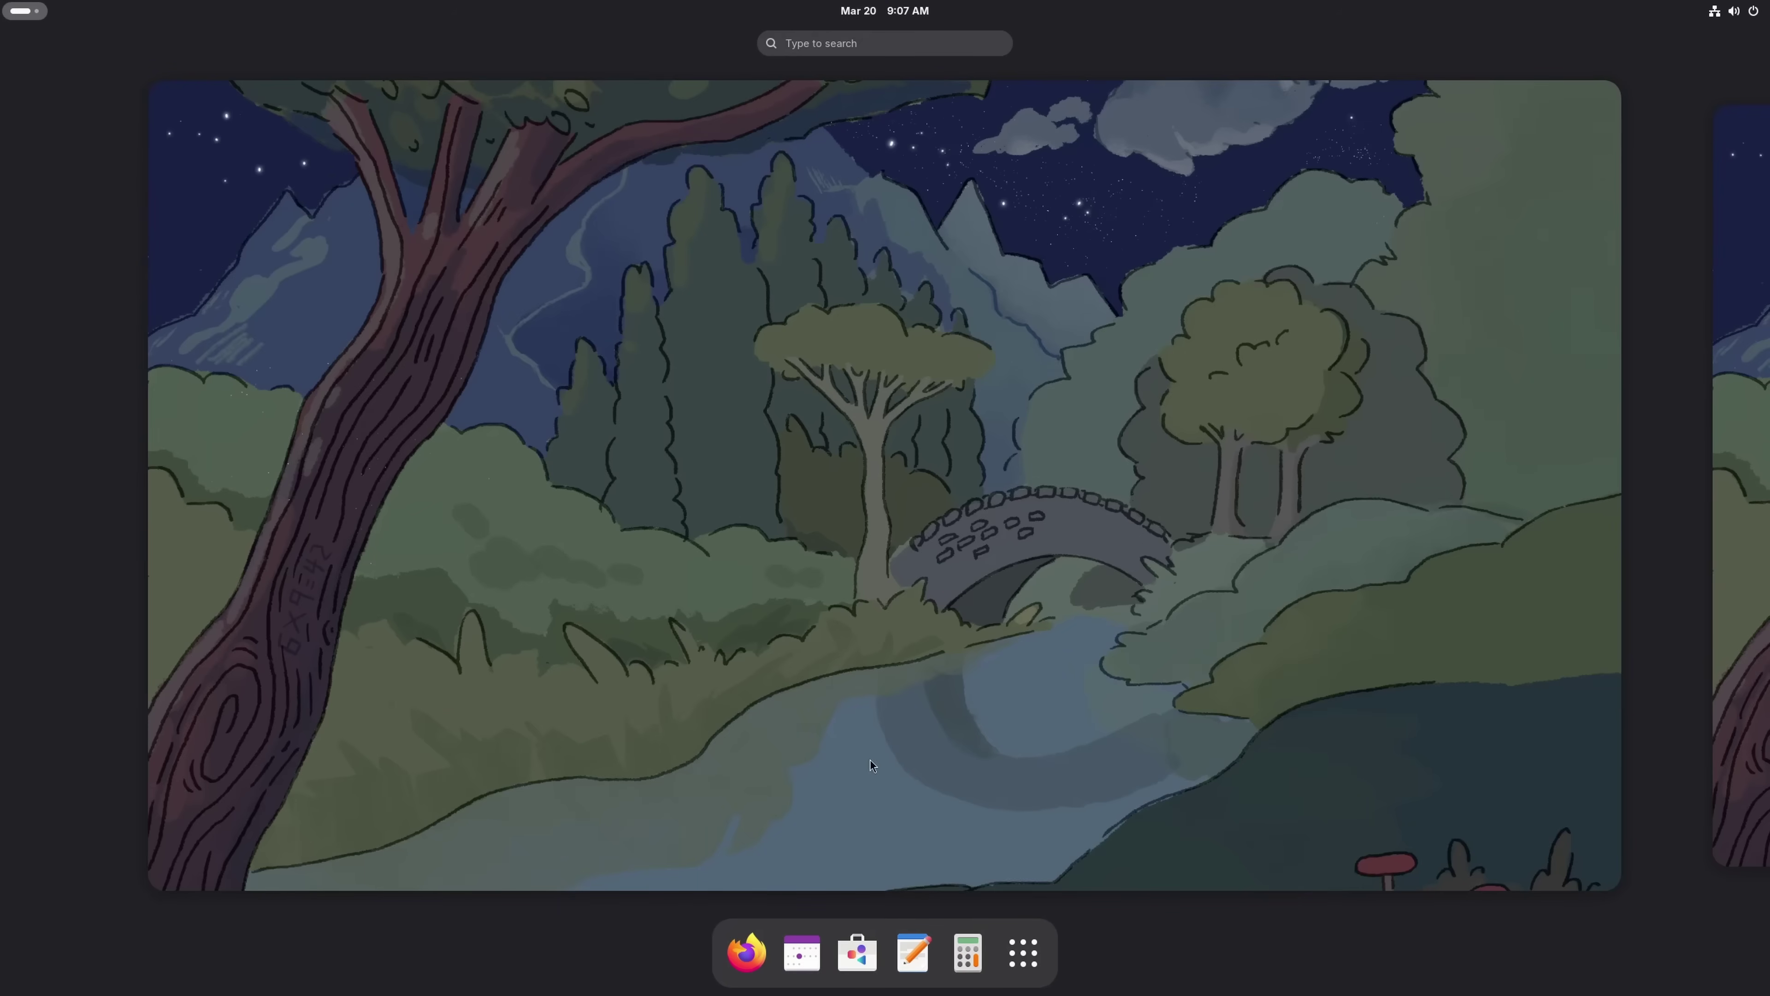
Show the full grid of installed applications from the dock
click(1023, 953)
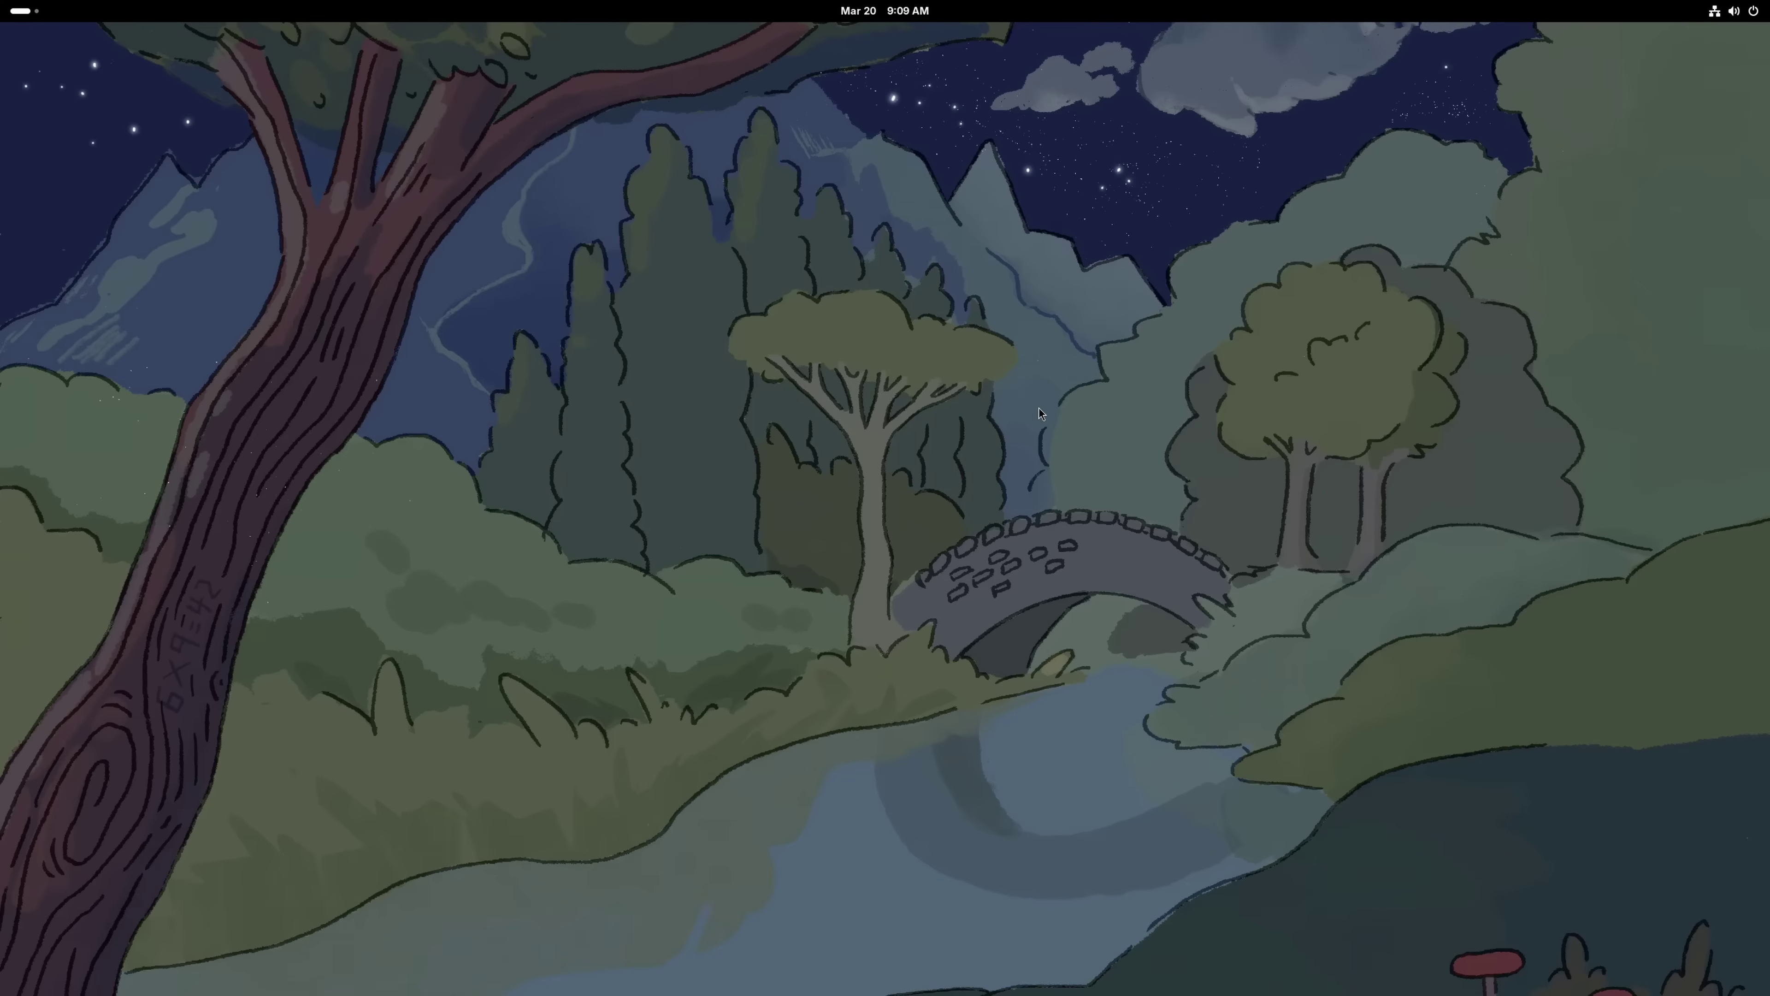
Open Change Background from the desktop menu, browse the Appearance backgrounds, and close Settings
right_click(1051, 401)
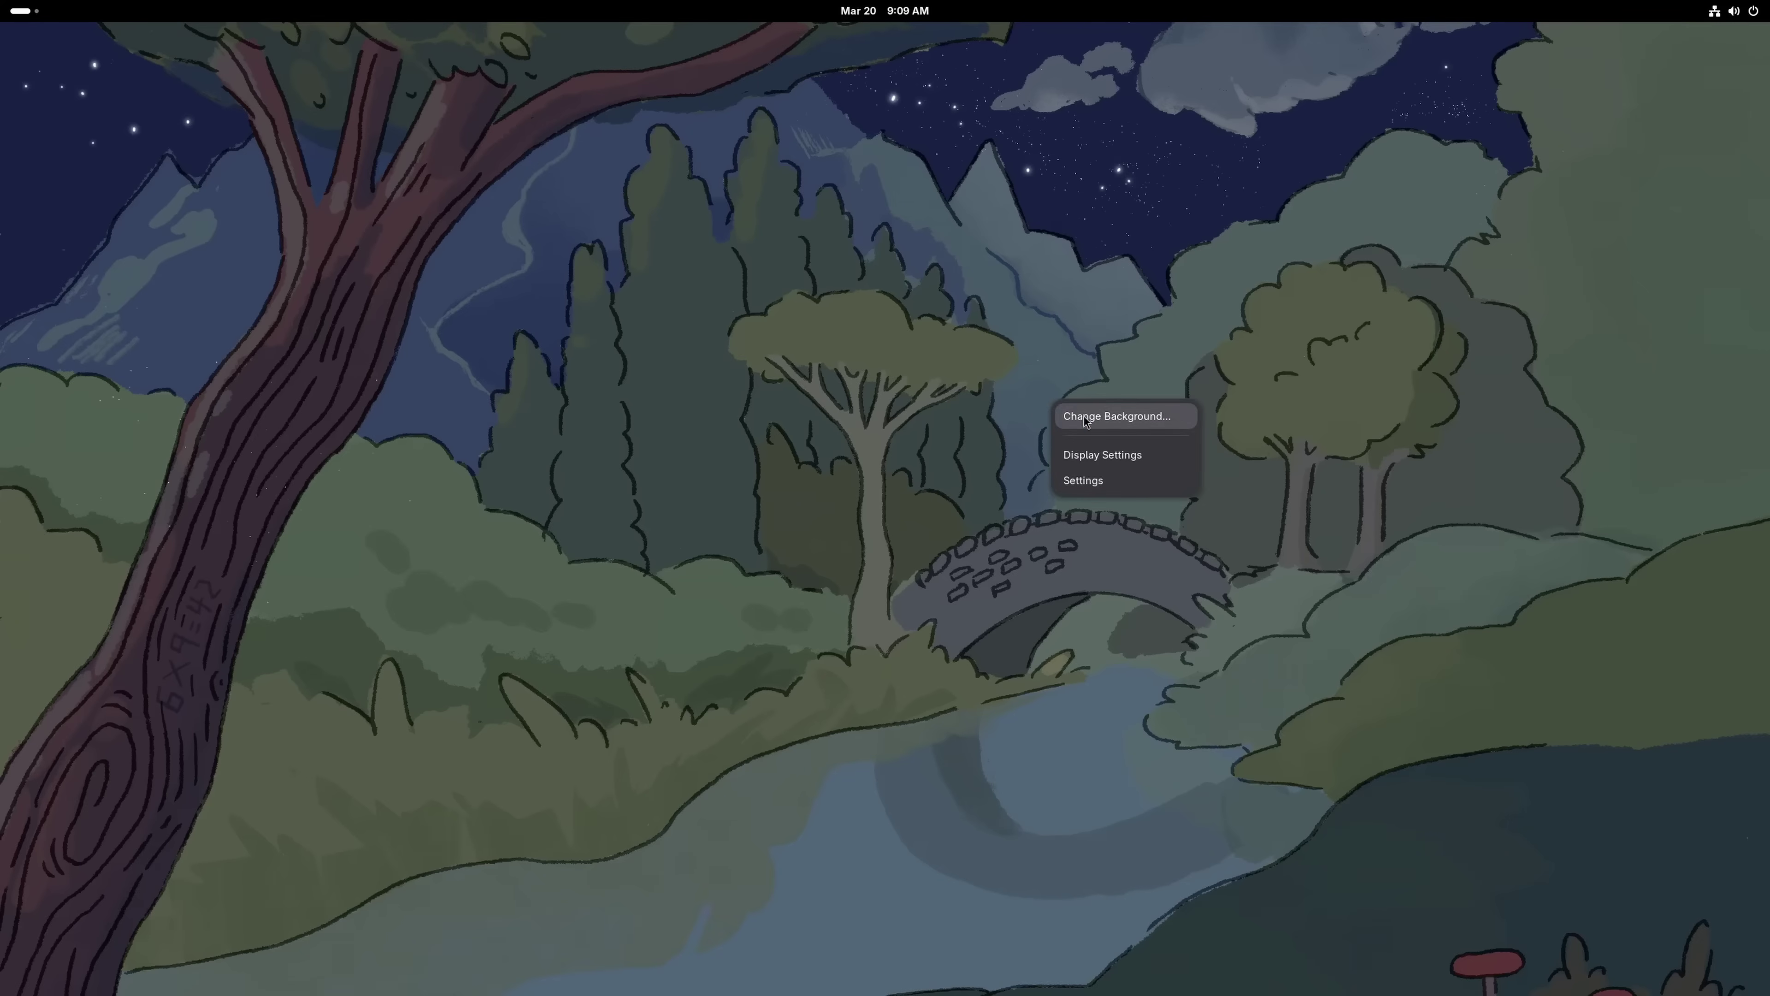
click(1085, 417)
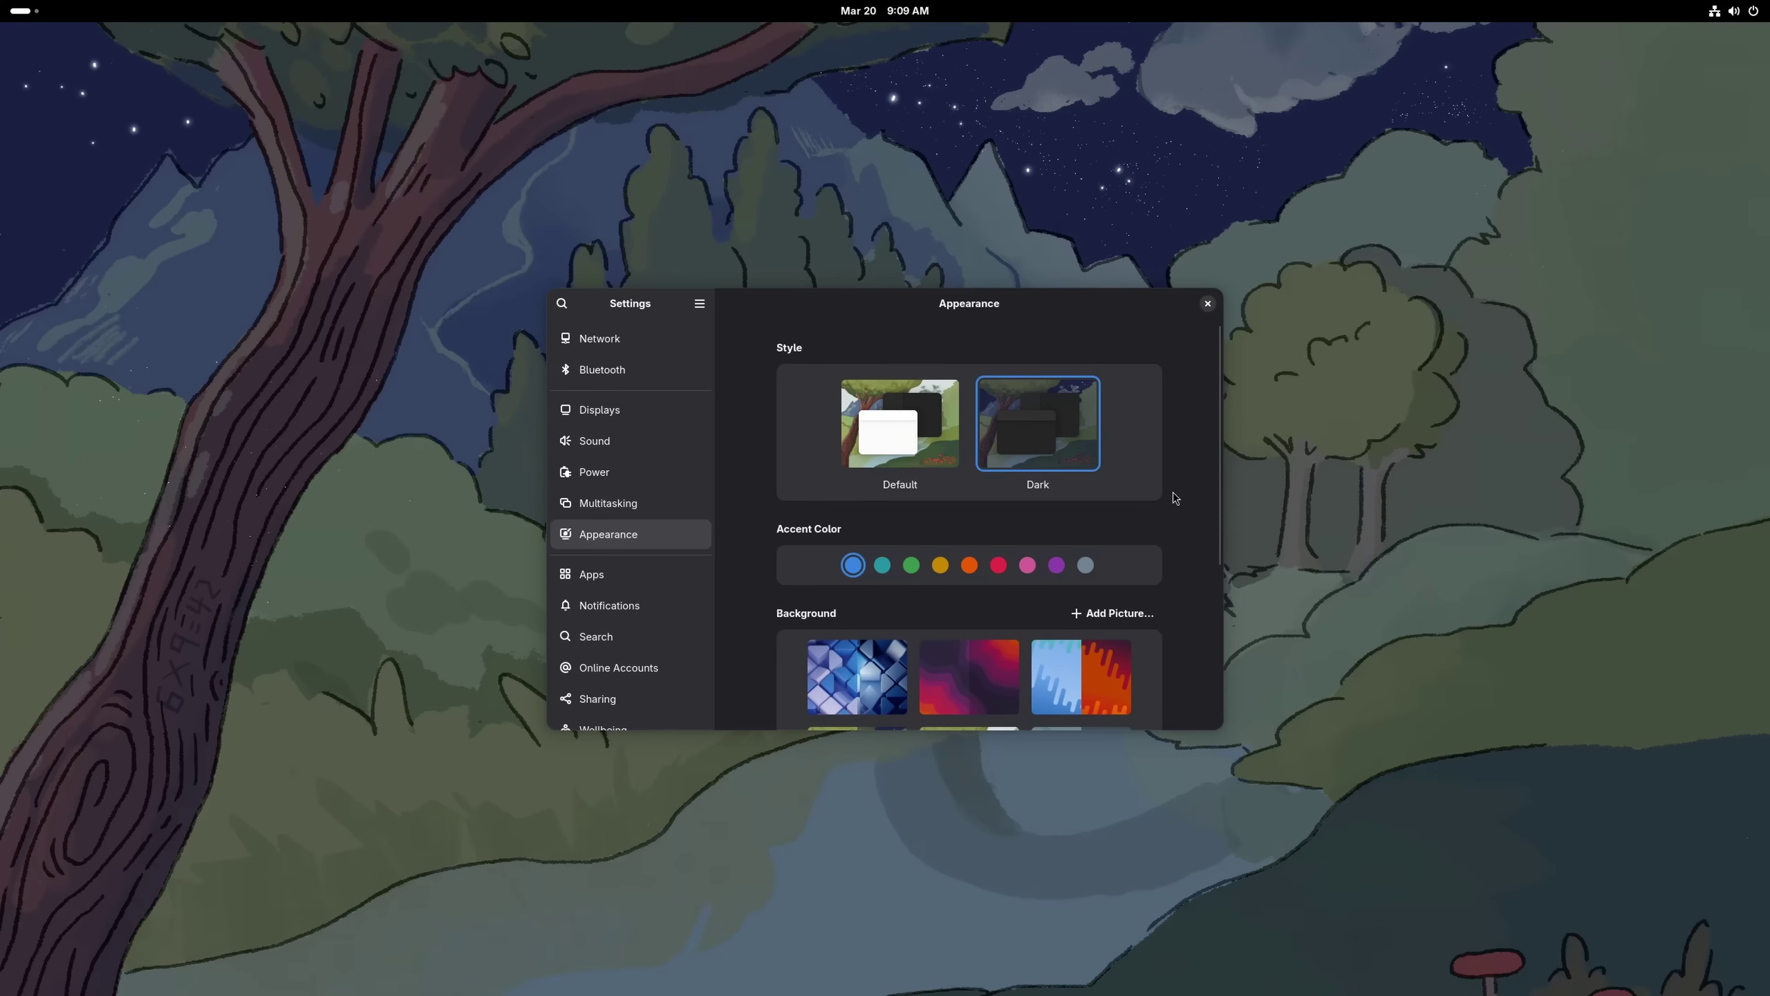
scroll(1173, 493, down, 5)
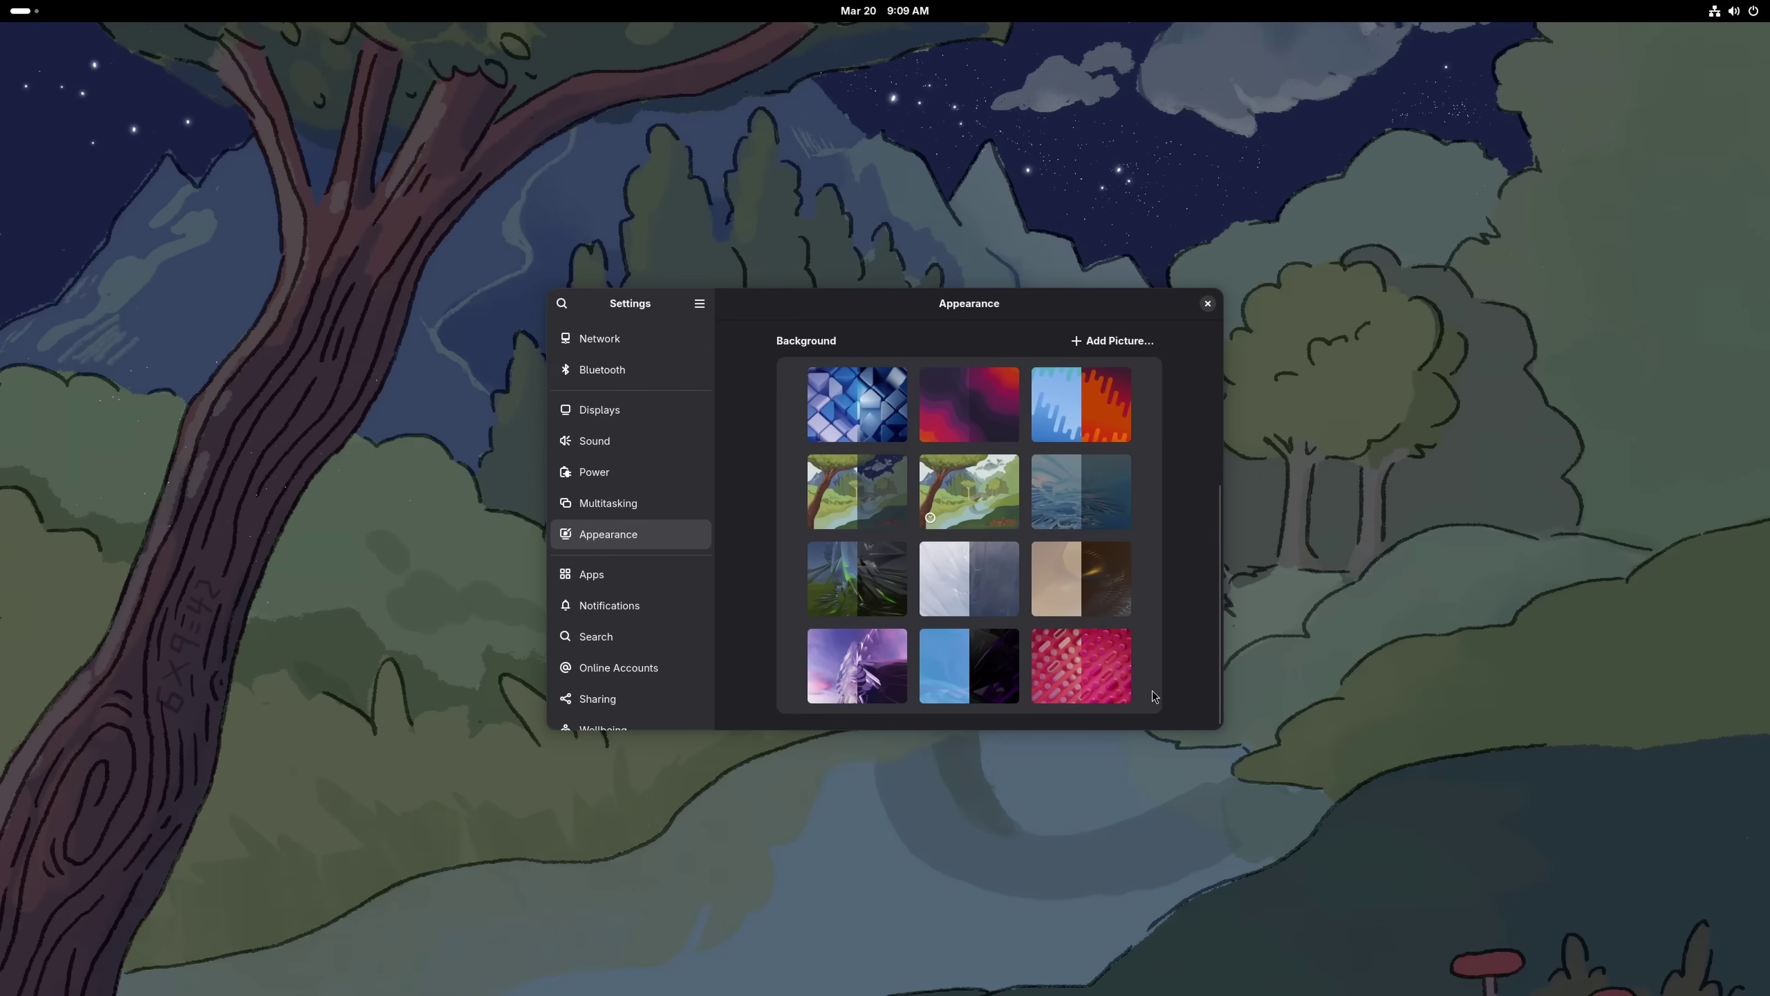
click(1208, 302)
key(super)
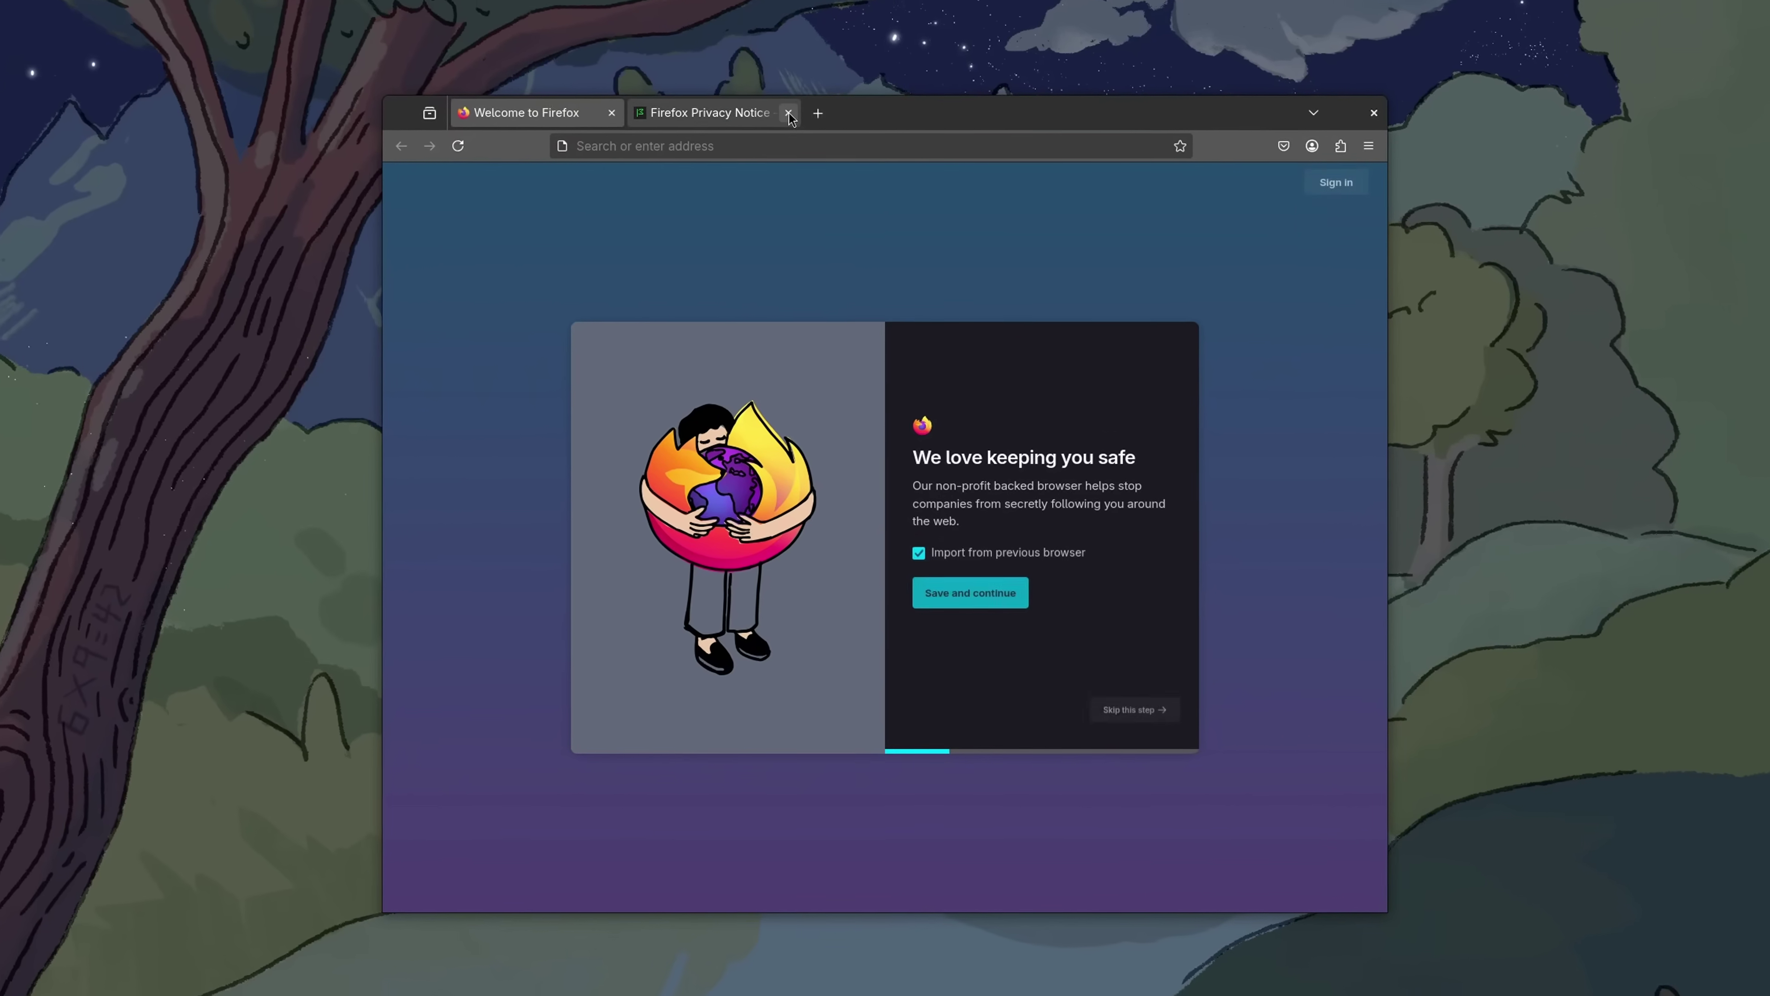
Copy the git clone install command from github.com/thelinuxitguy's Toolbox README, then open a new Terminal
click(774, 122)
text(github)
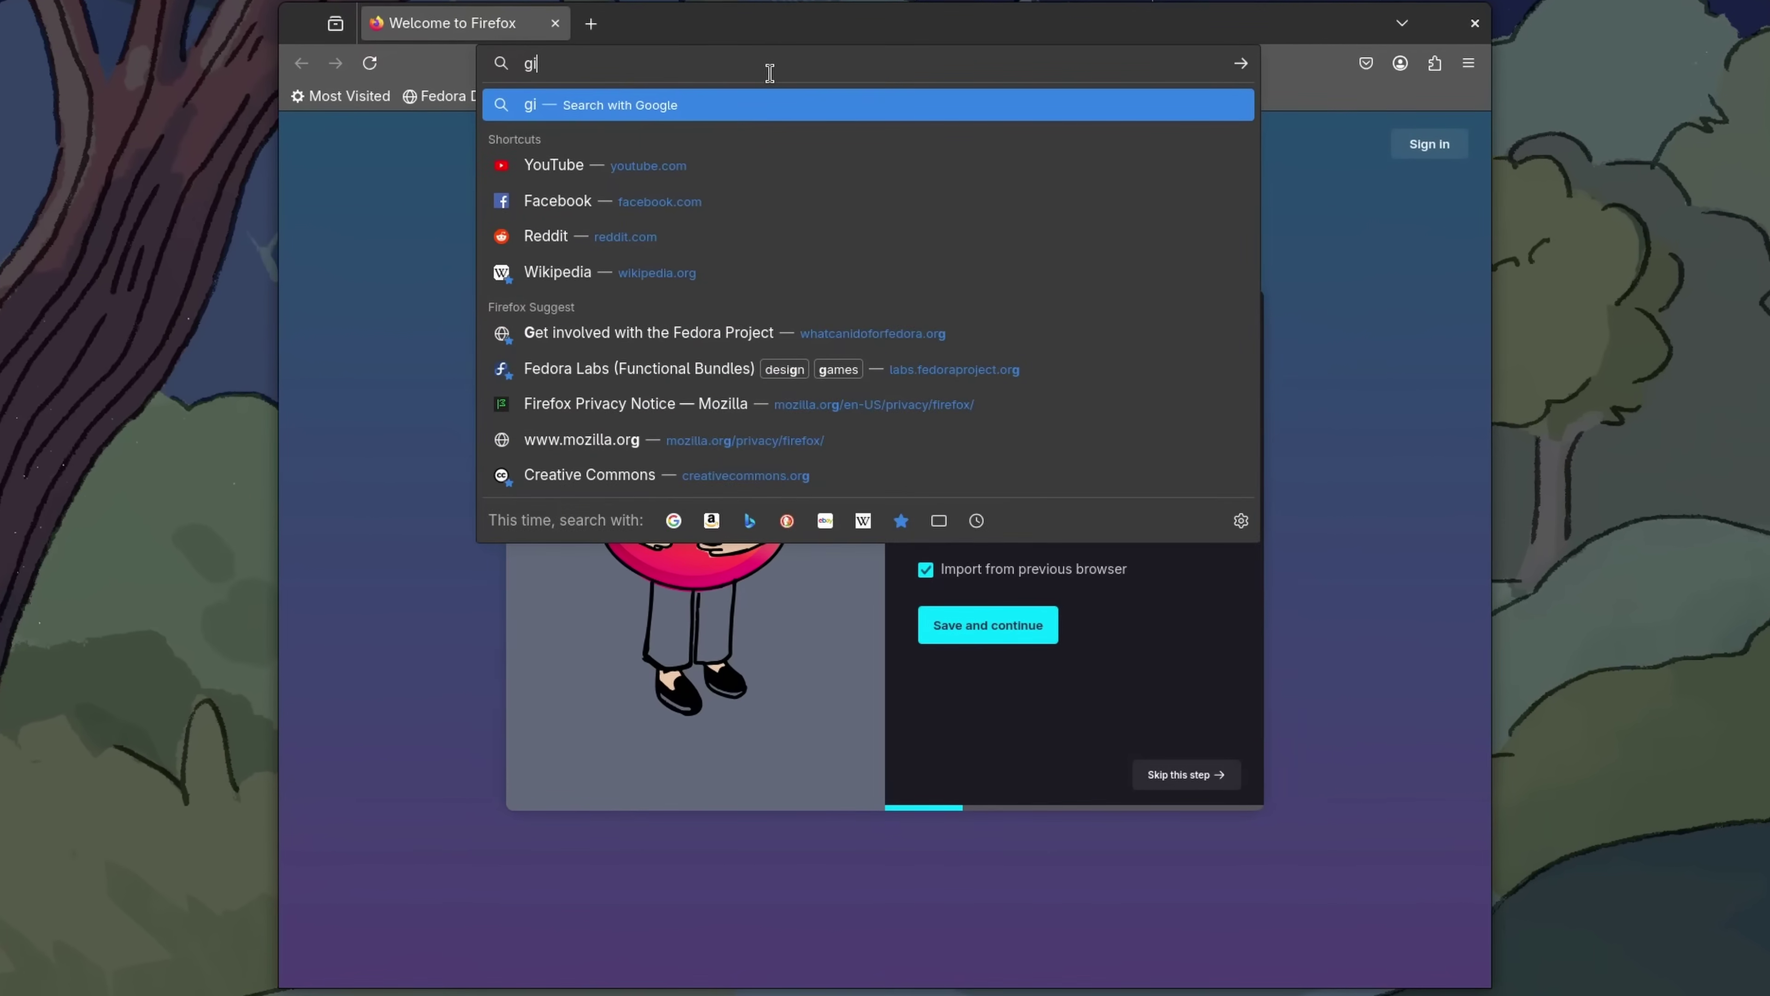
text(.com/thelinux)
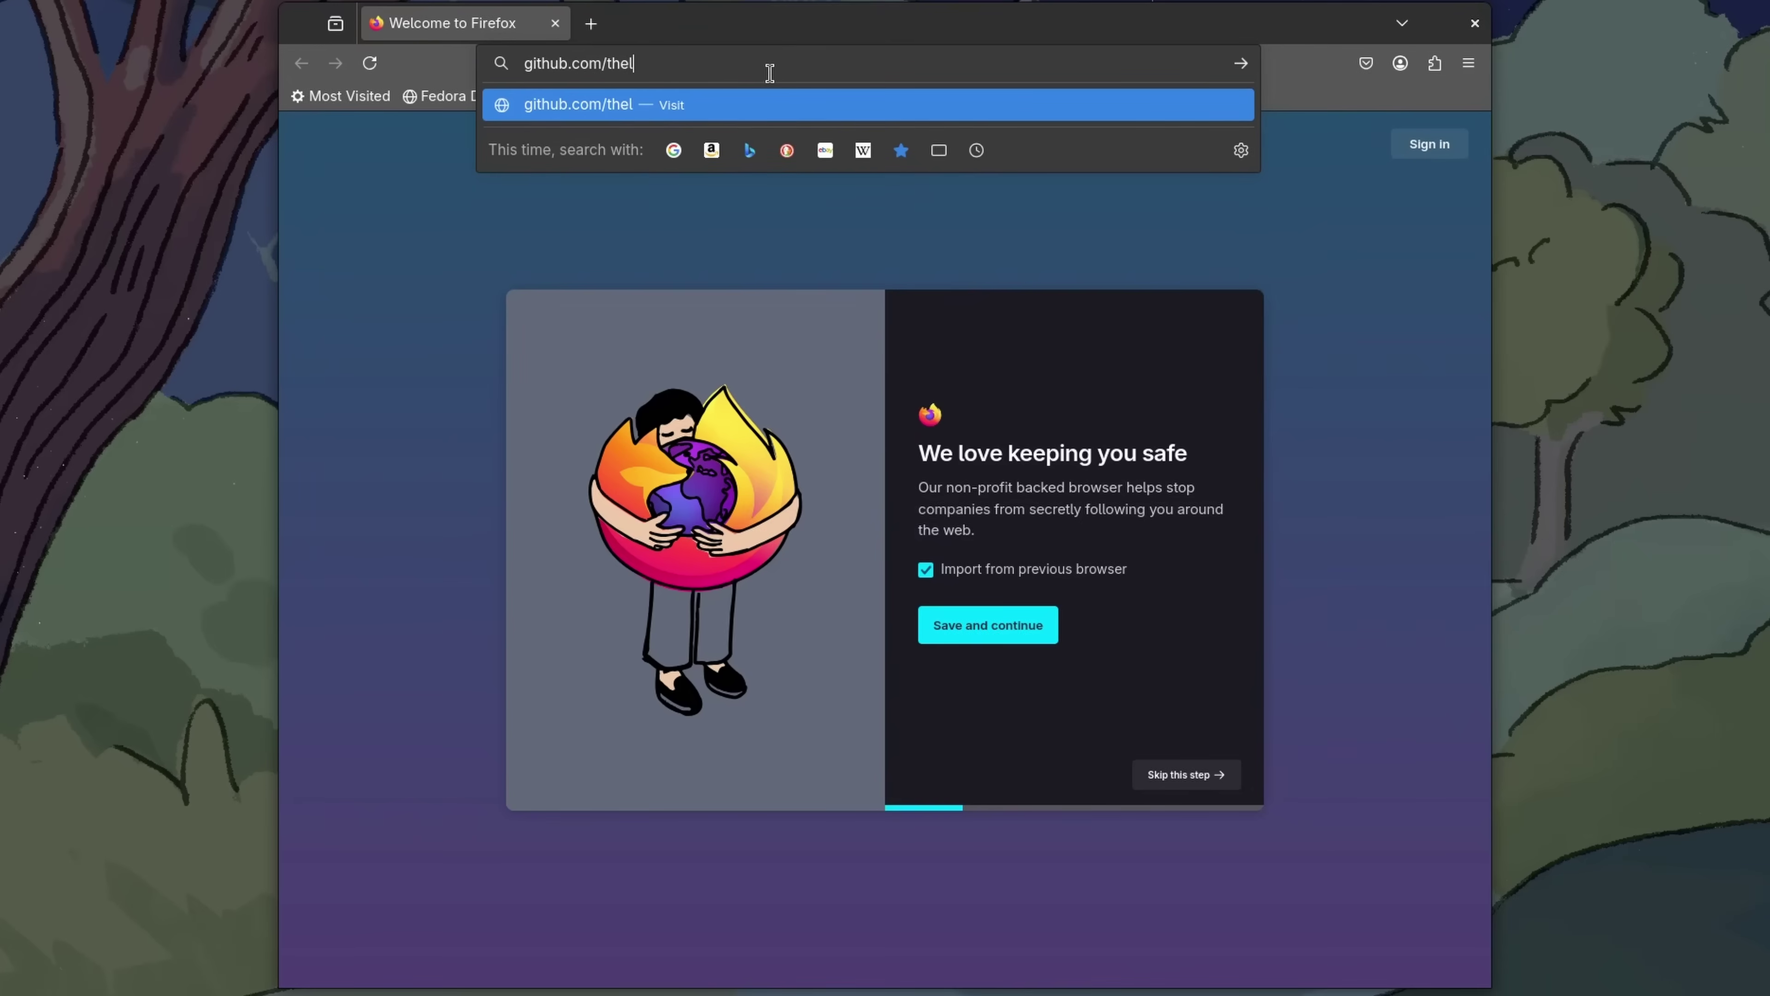
text(itguy)
key(Return)
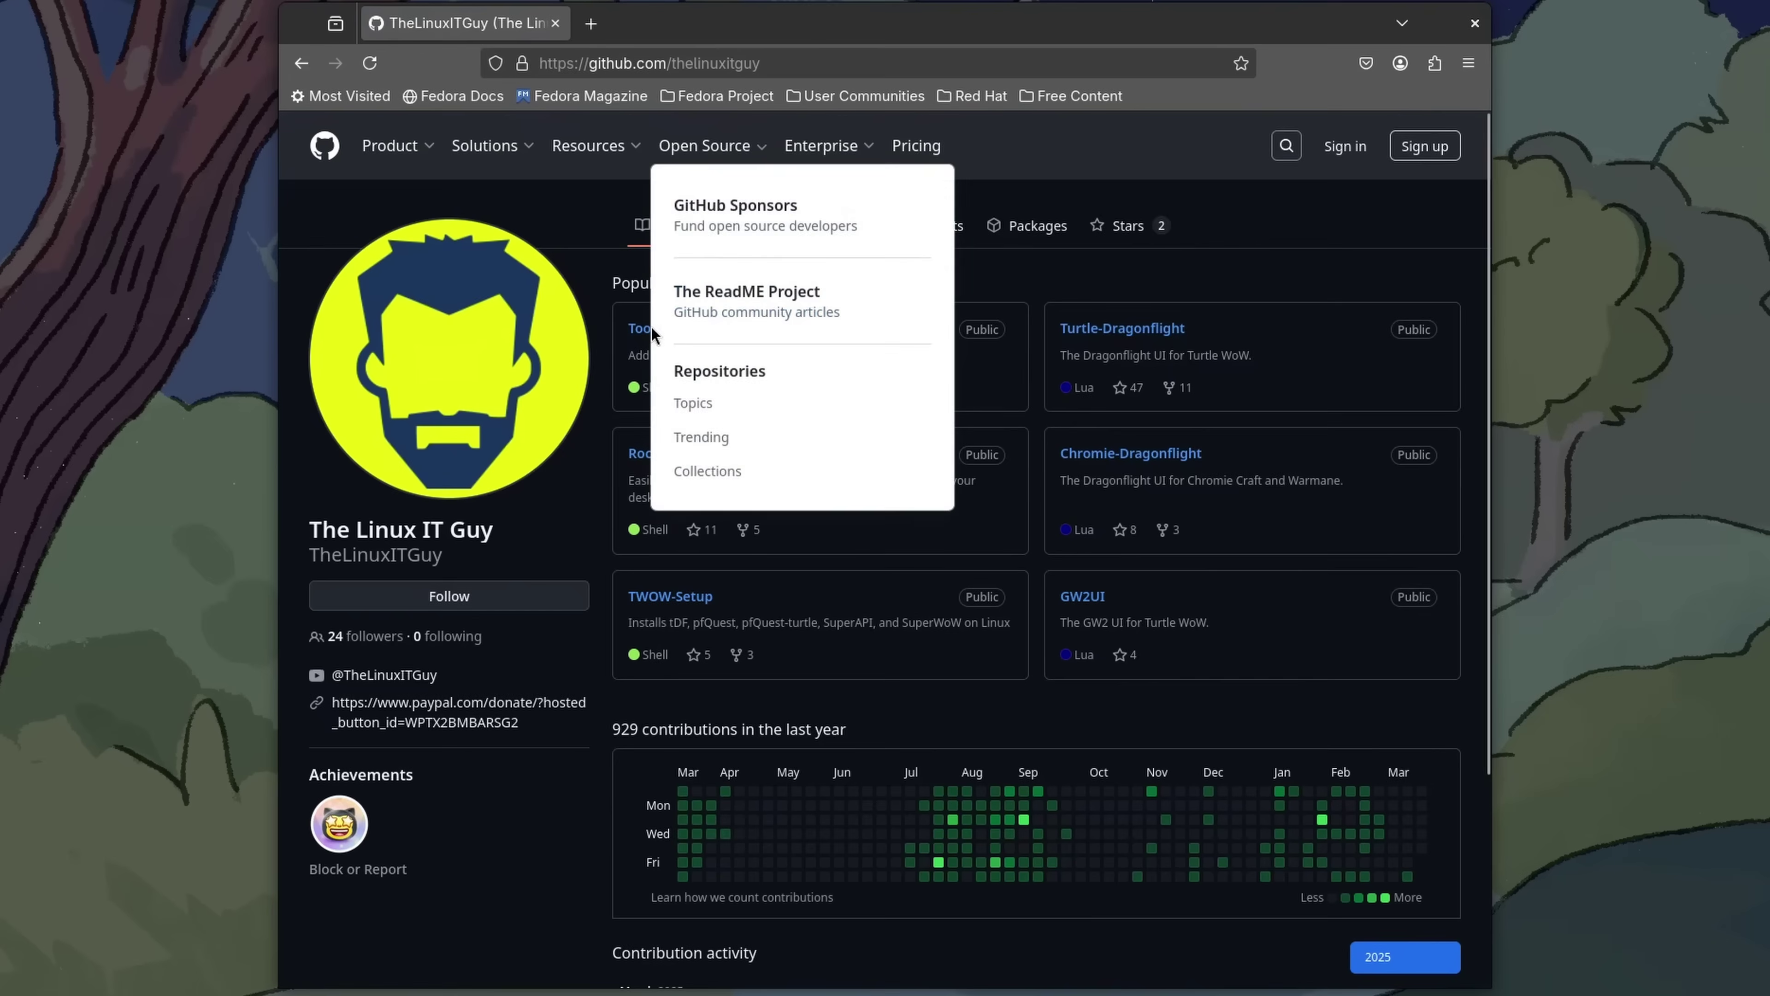
click(641, 333)
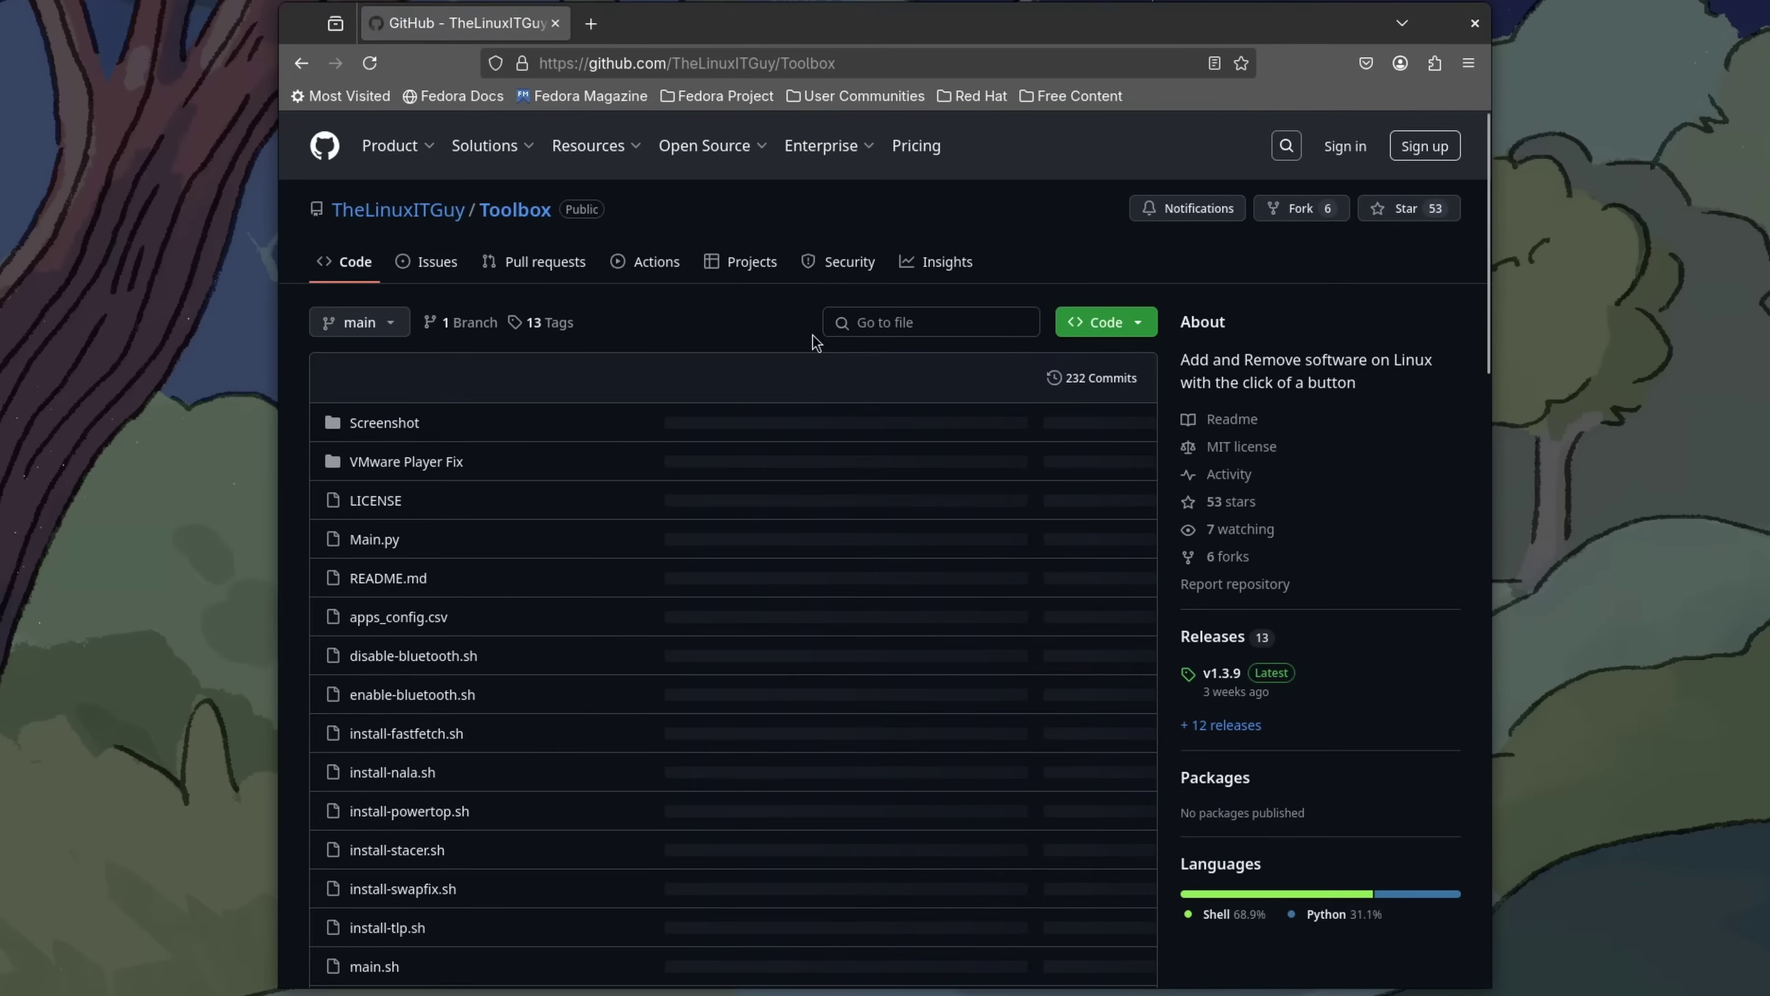
scroll(818, 353, down, 15)
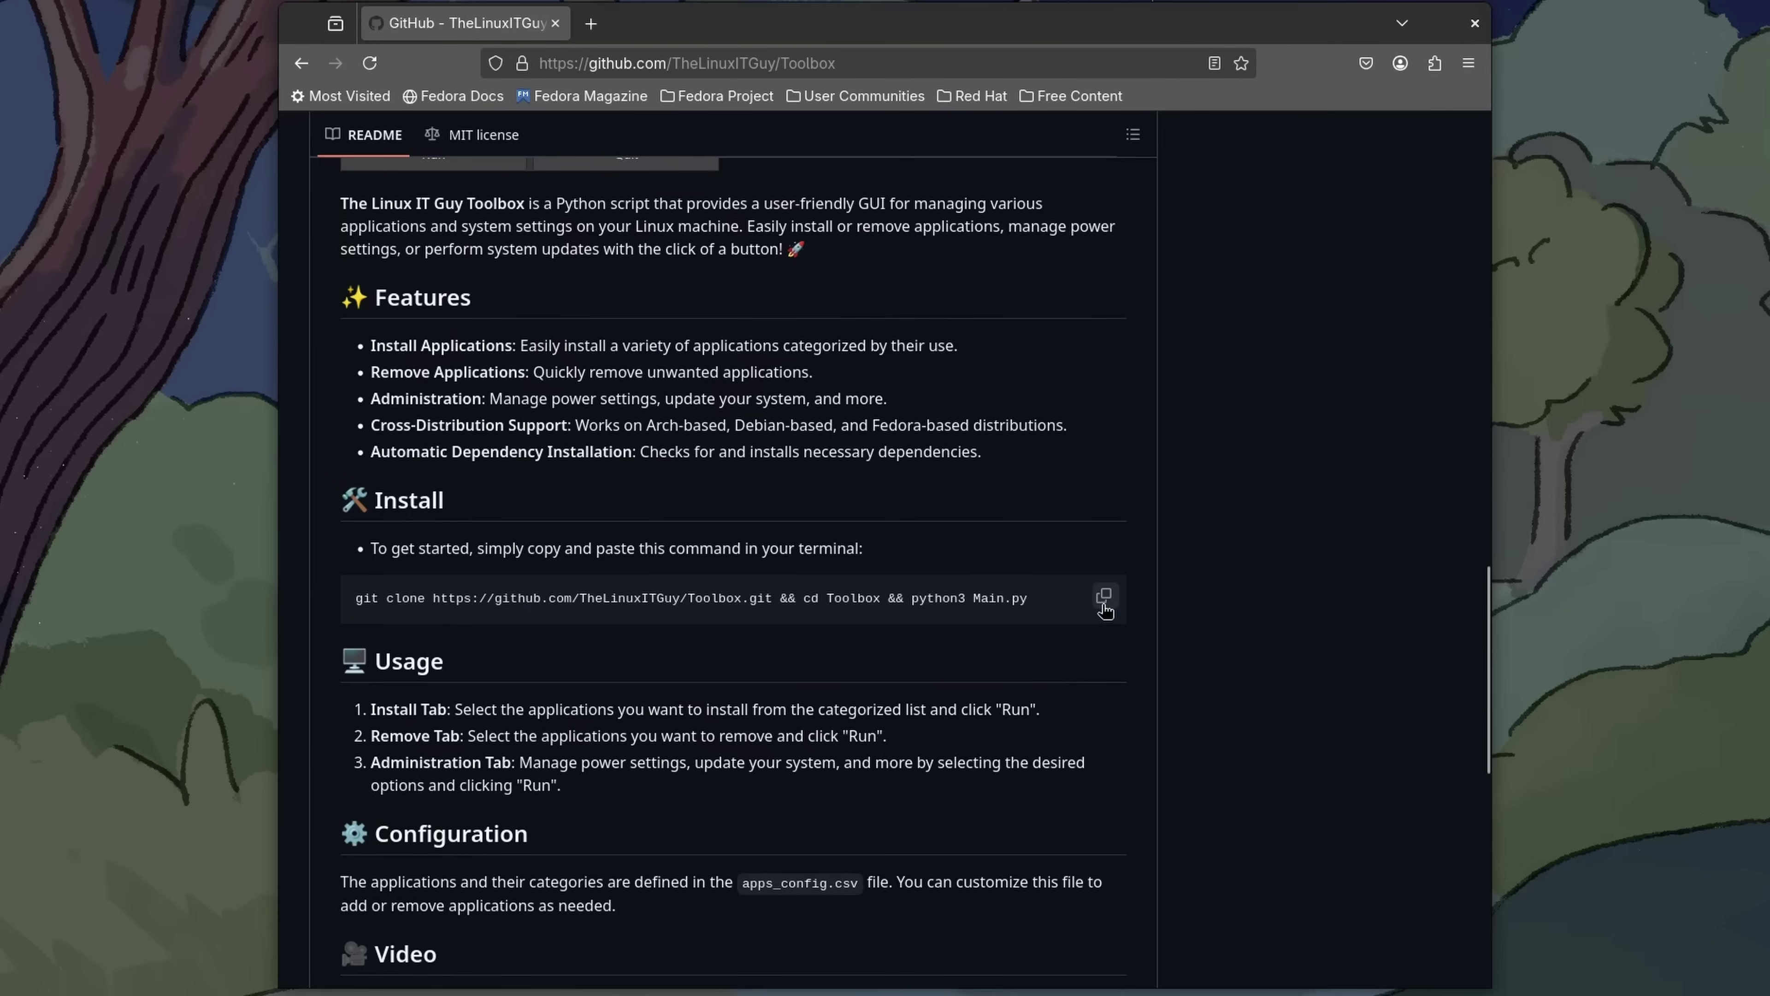
click(1104, 598)
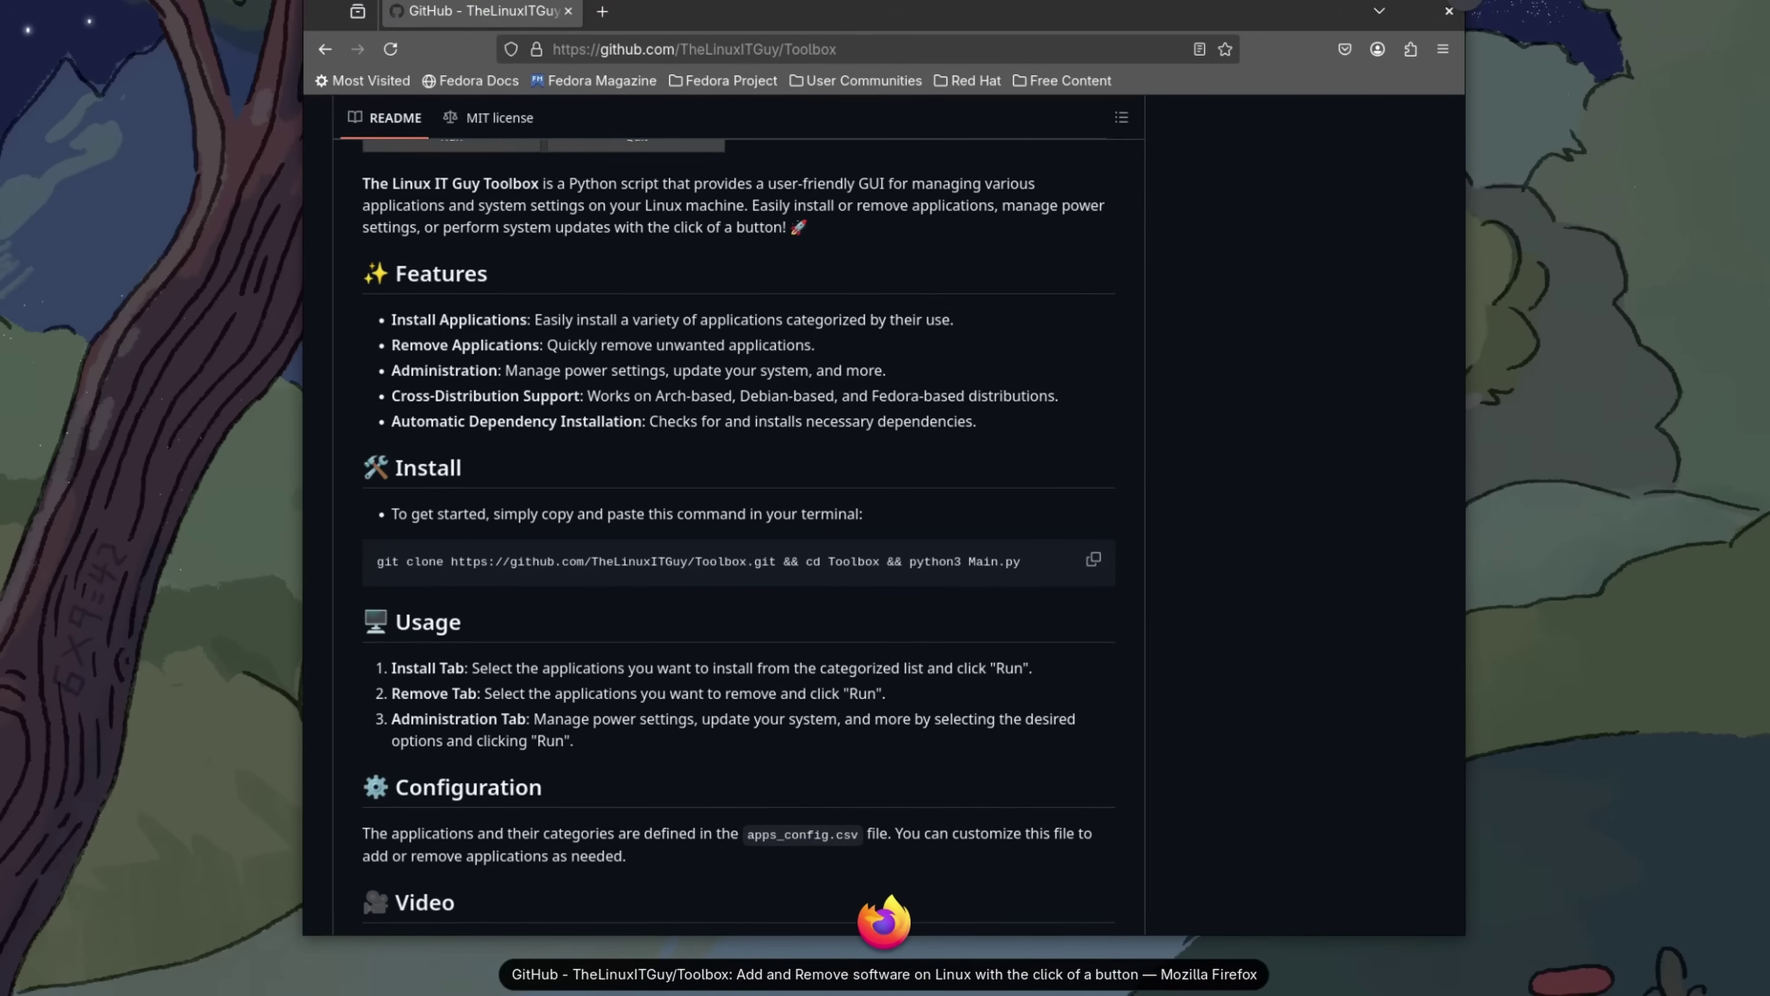
key(super)
click(723, 647)
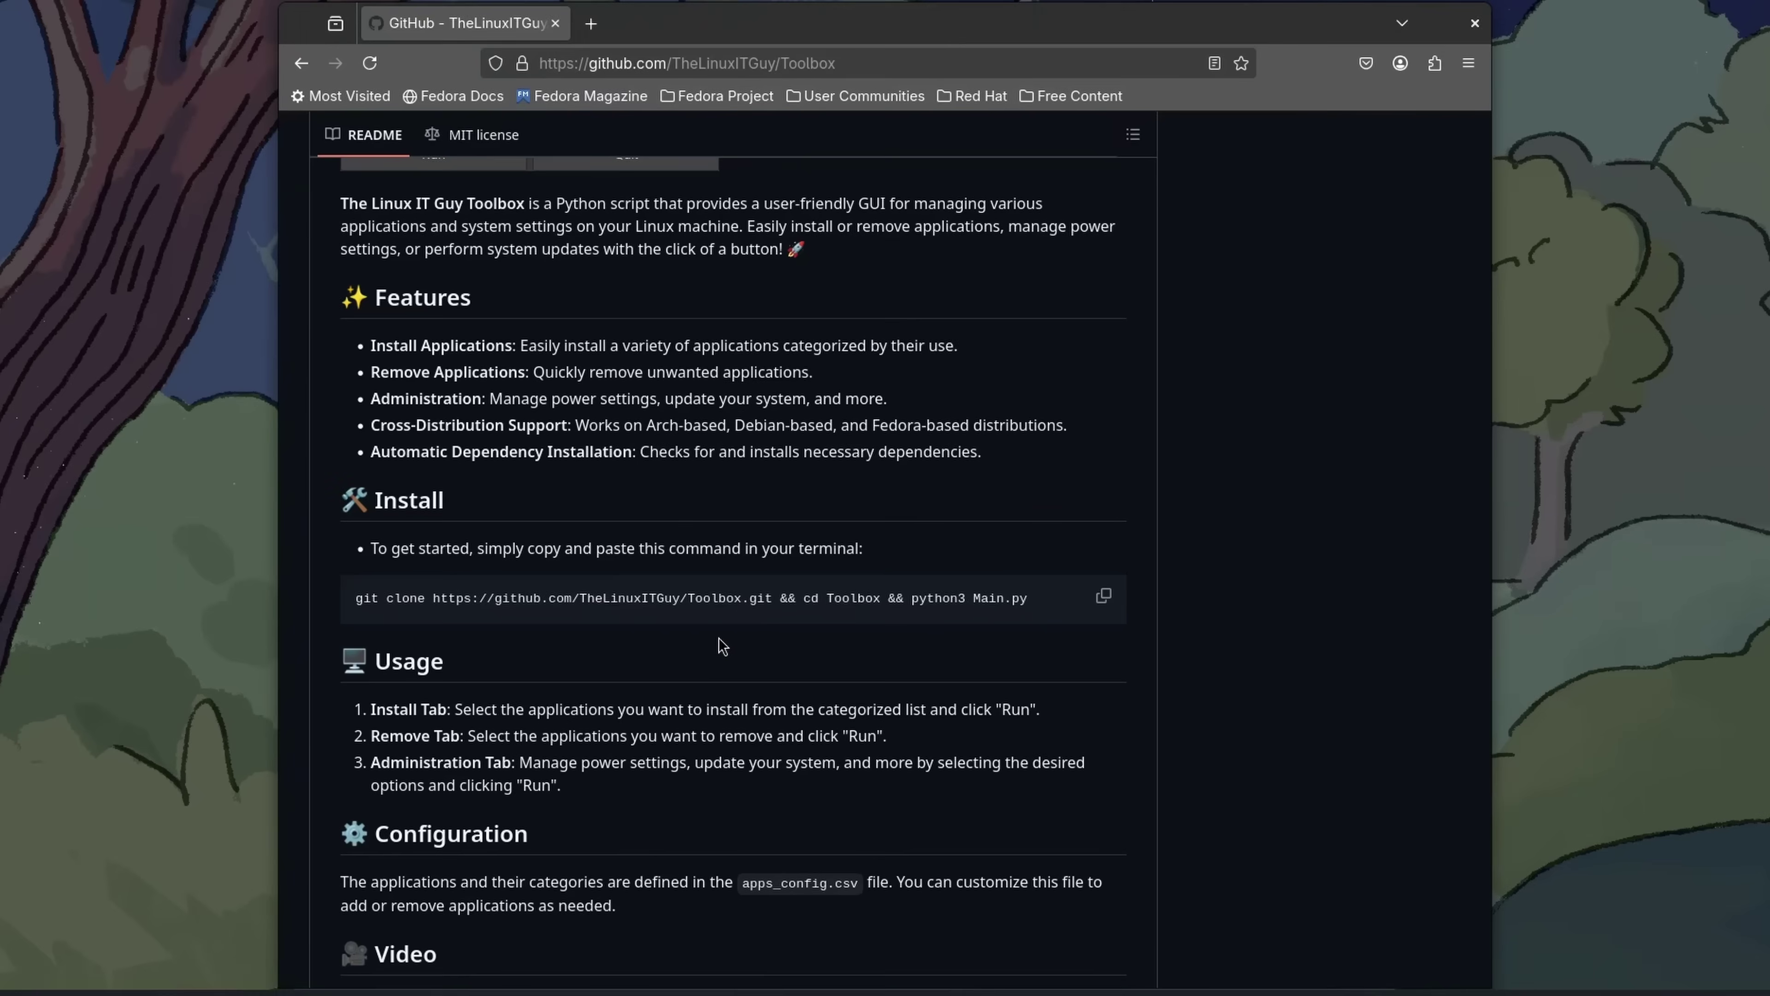
Paste and run the clone command to launch the Toolbox, moving its window right
right_click(667, 494)
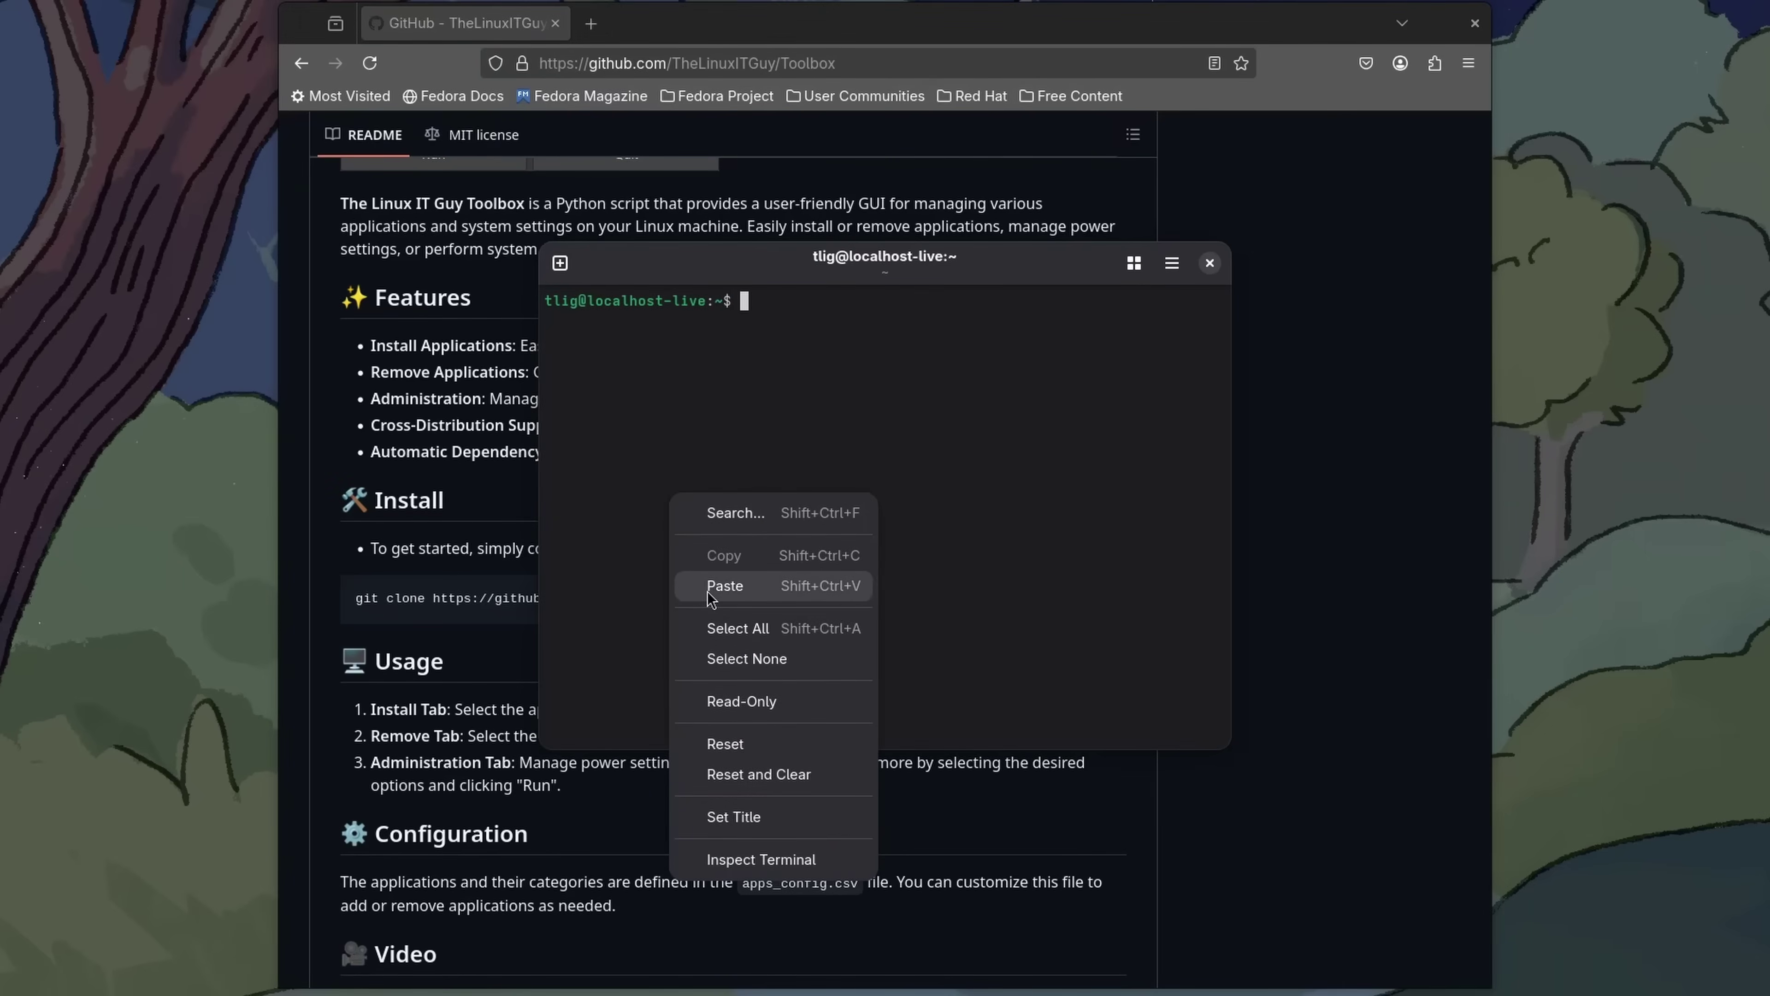
click(724, 586)
key(Return)
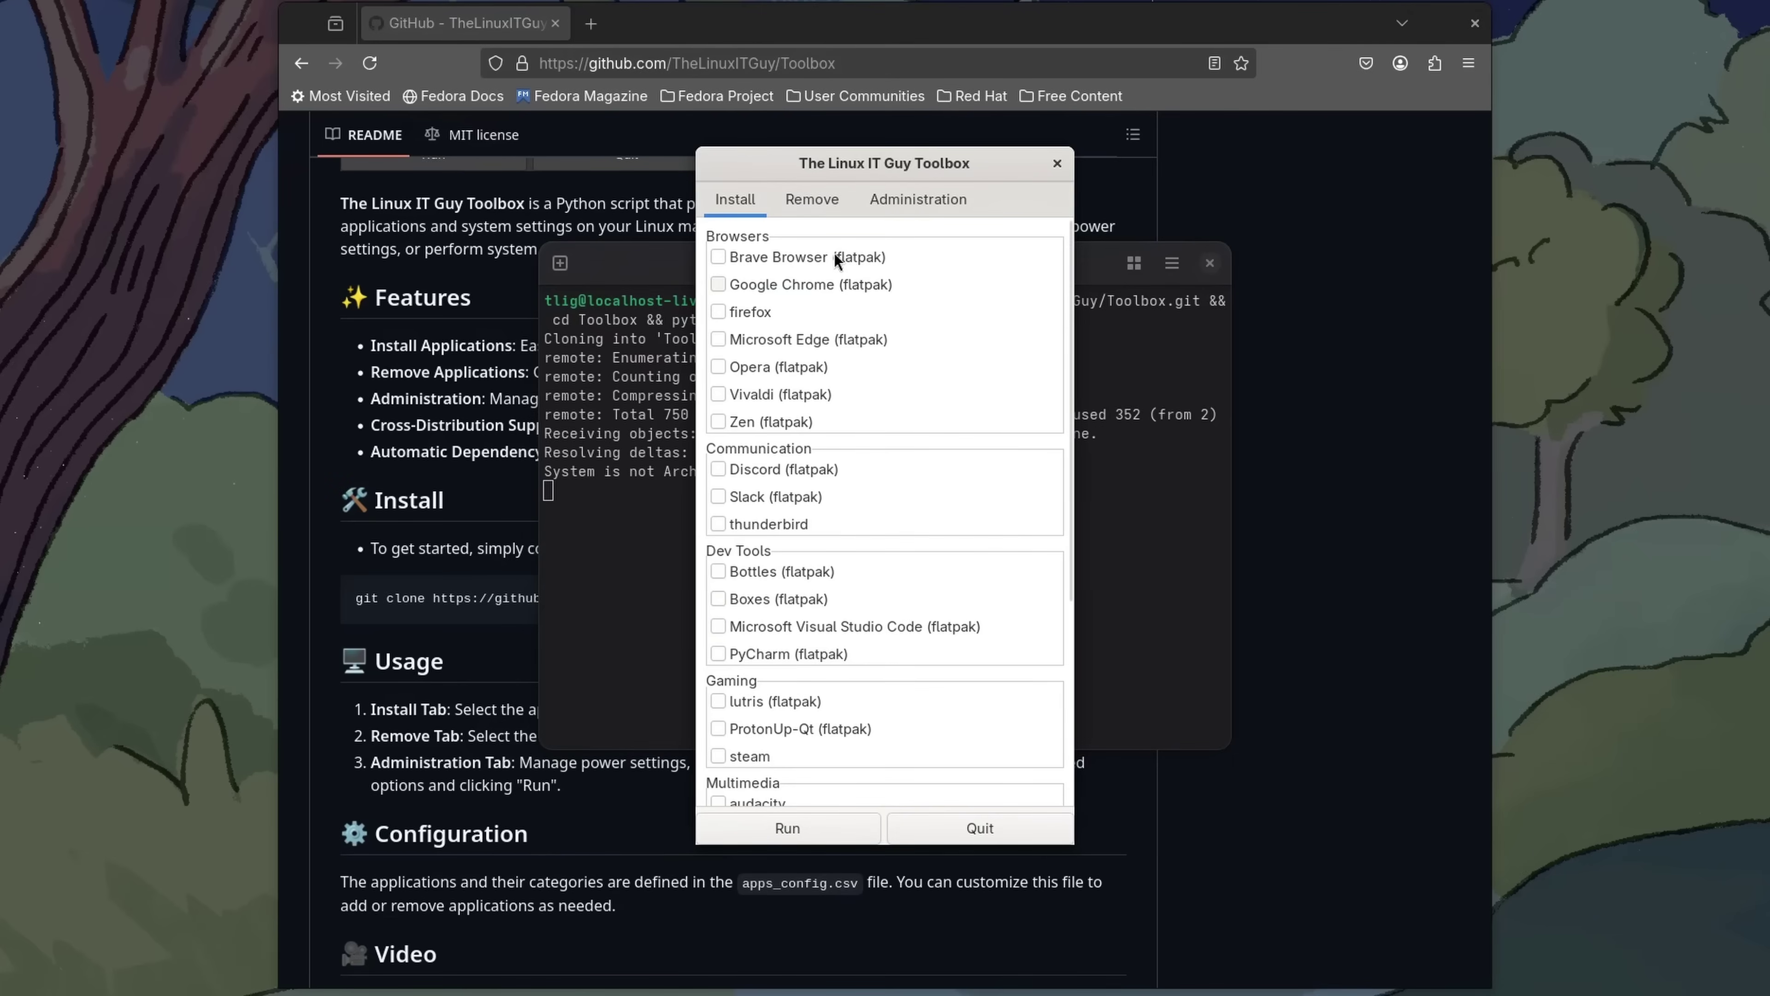
drag(846, 169, 1415, 155)
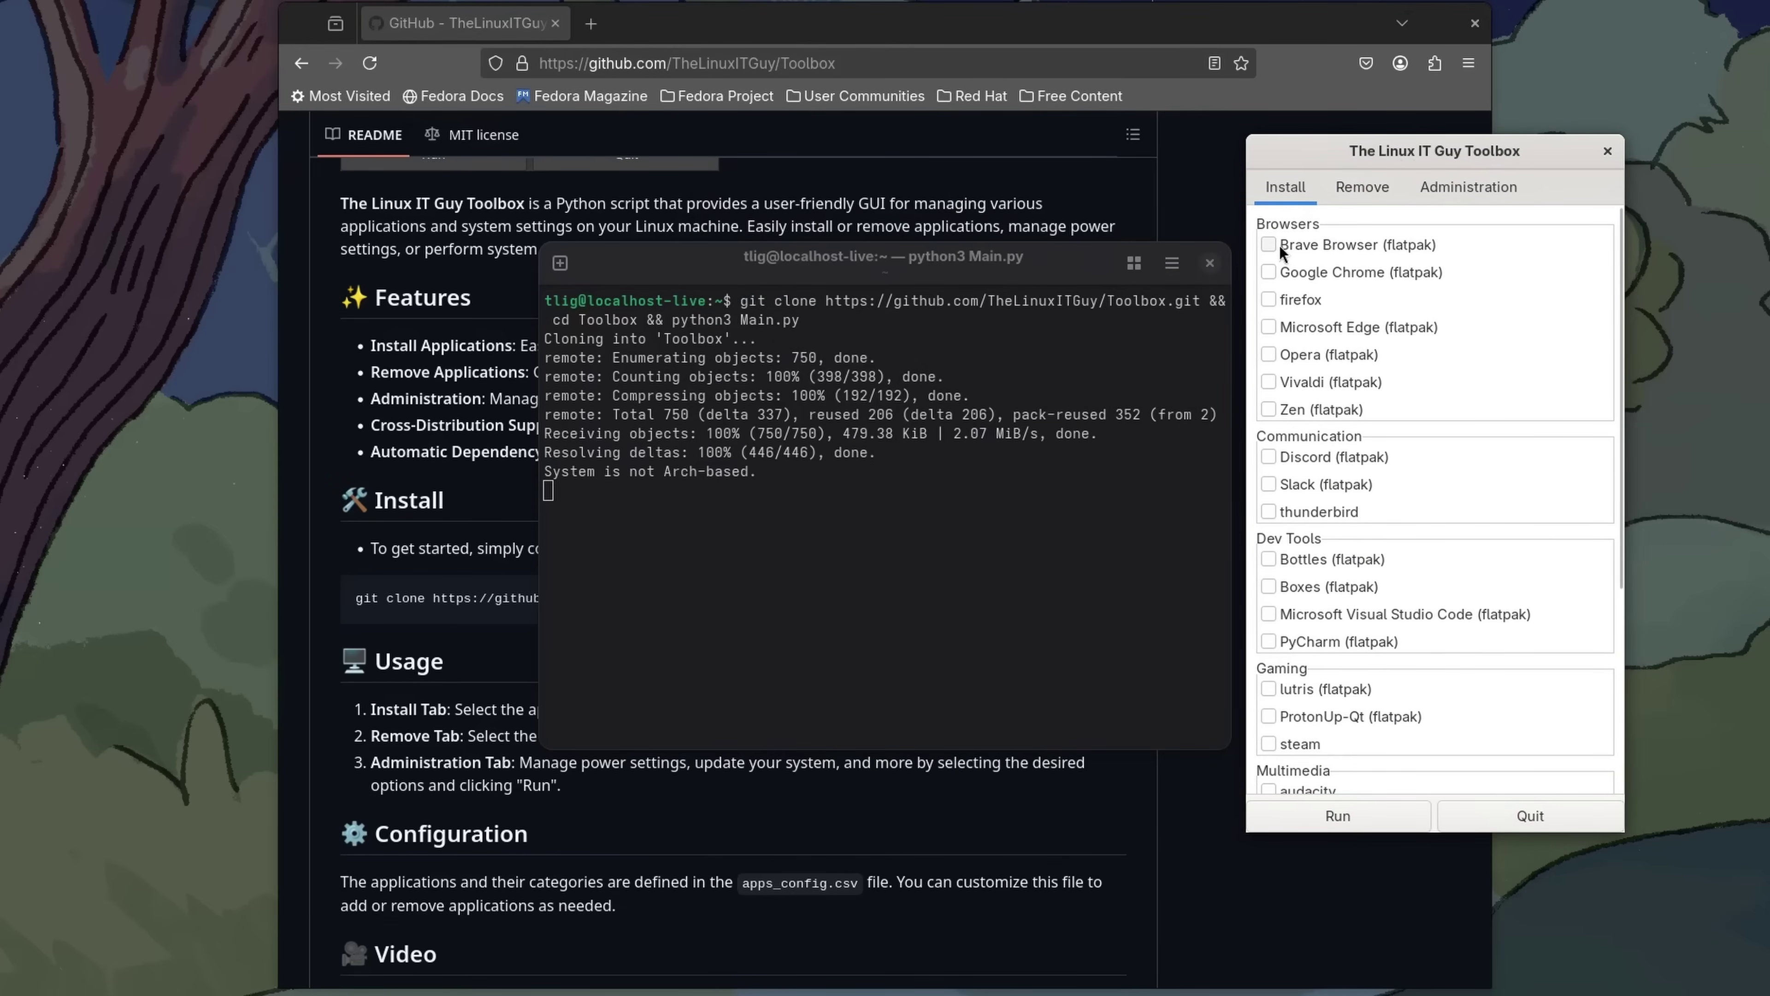
Mark Brave Browser to install and firefox to remove, then run the job and authenticate with the password
click(1270, 243)
click(1369, 185)
click(1268, 298)
click(1285, 189)
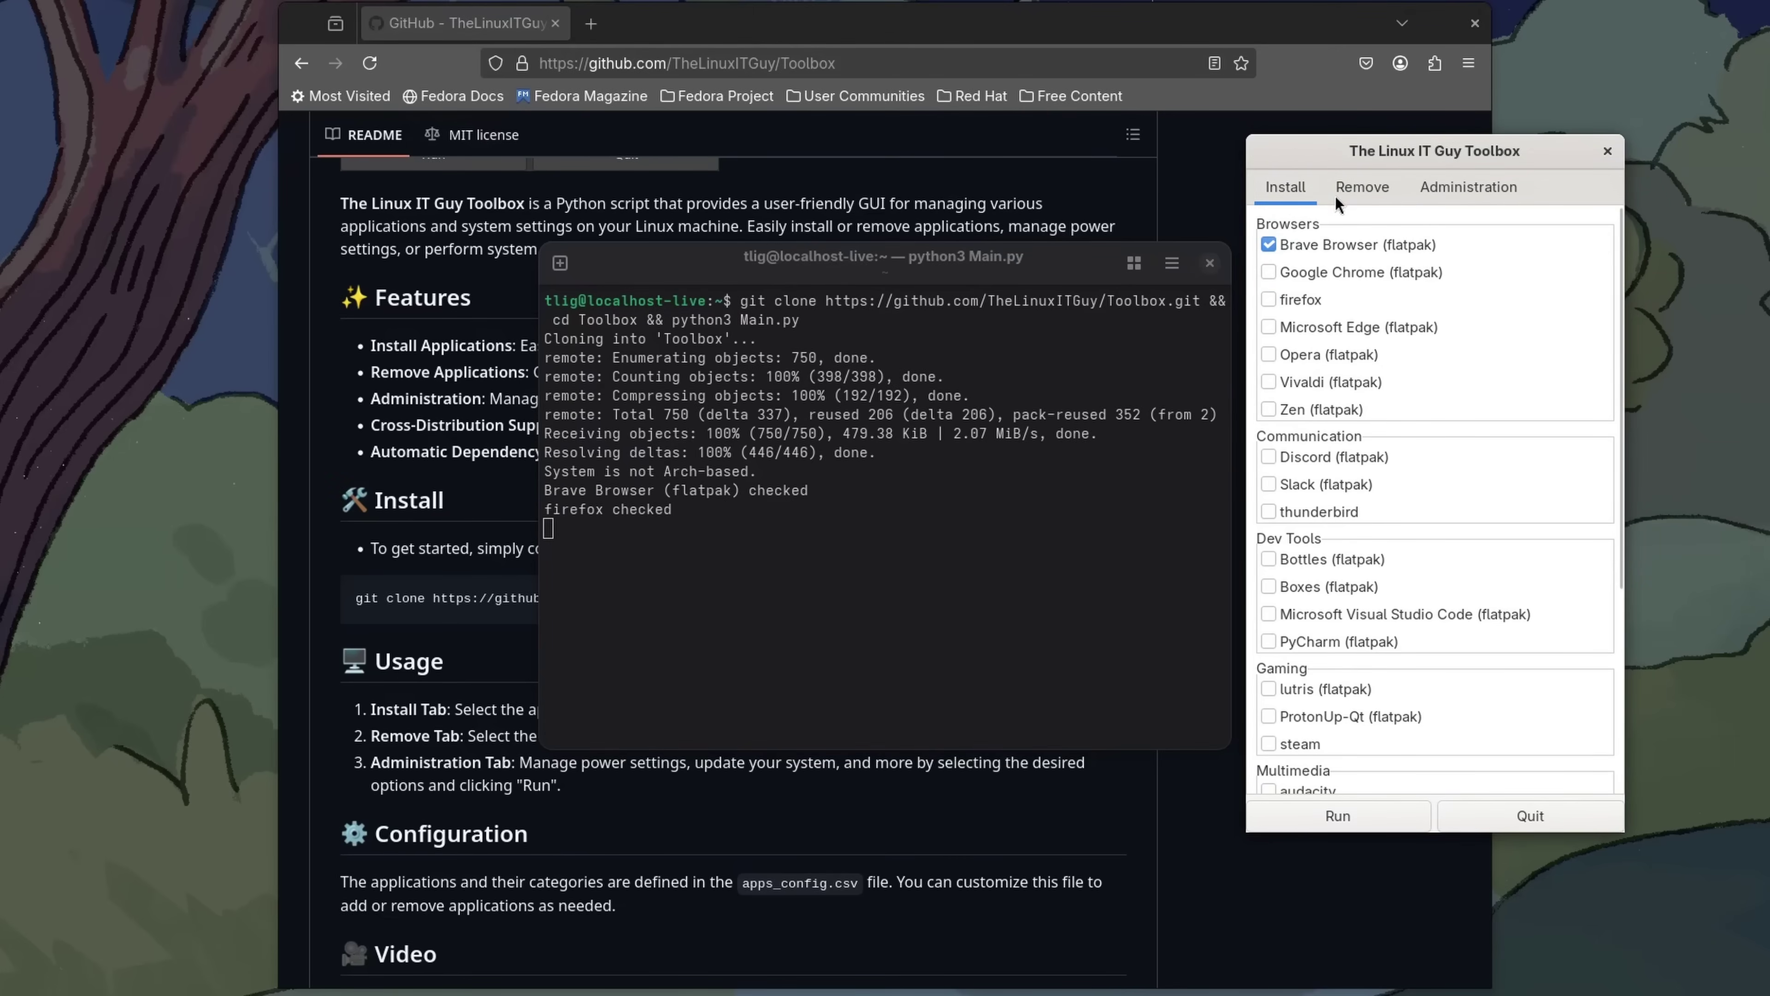
click(1357, 186)
click(1360, 819)
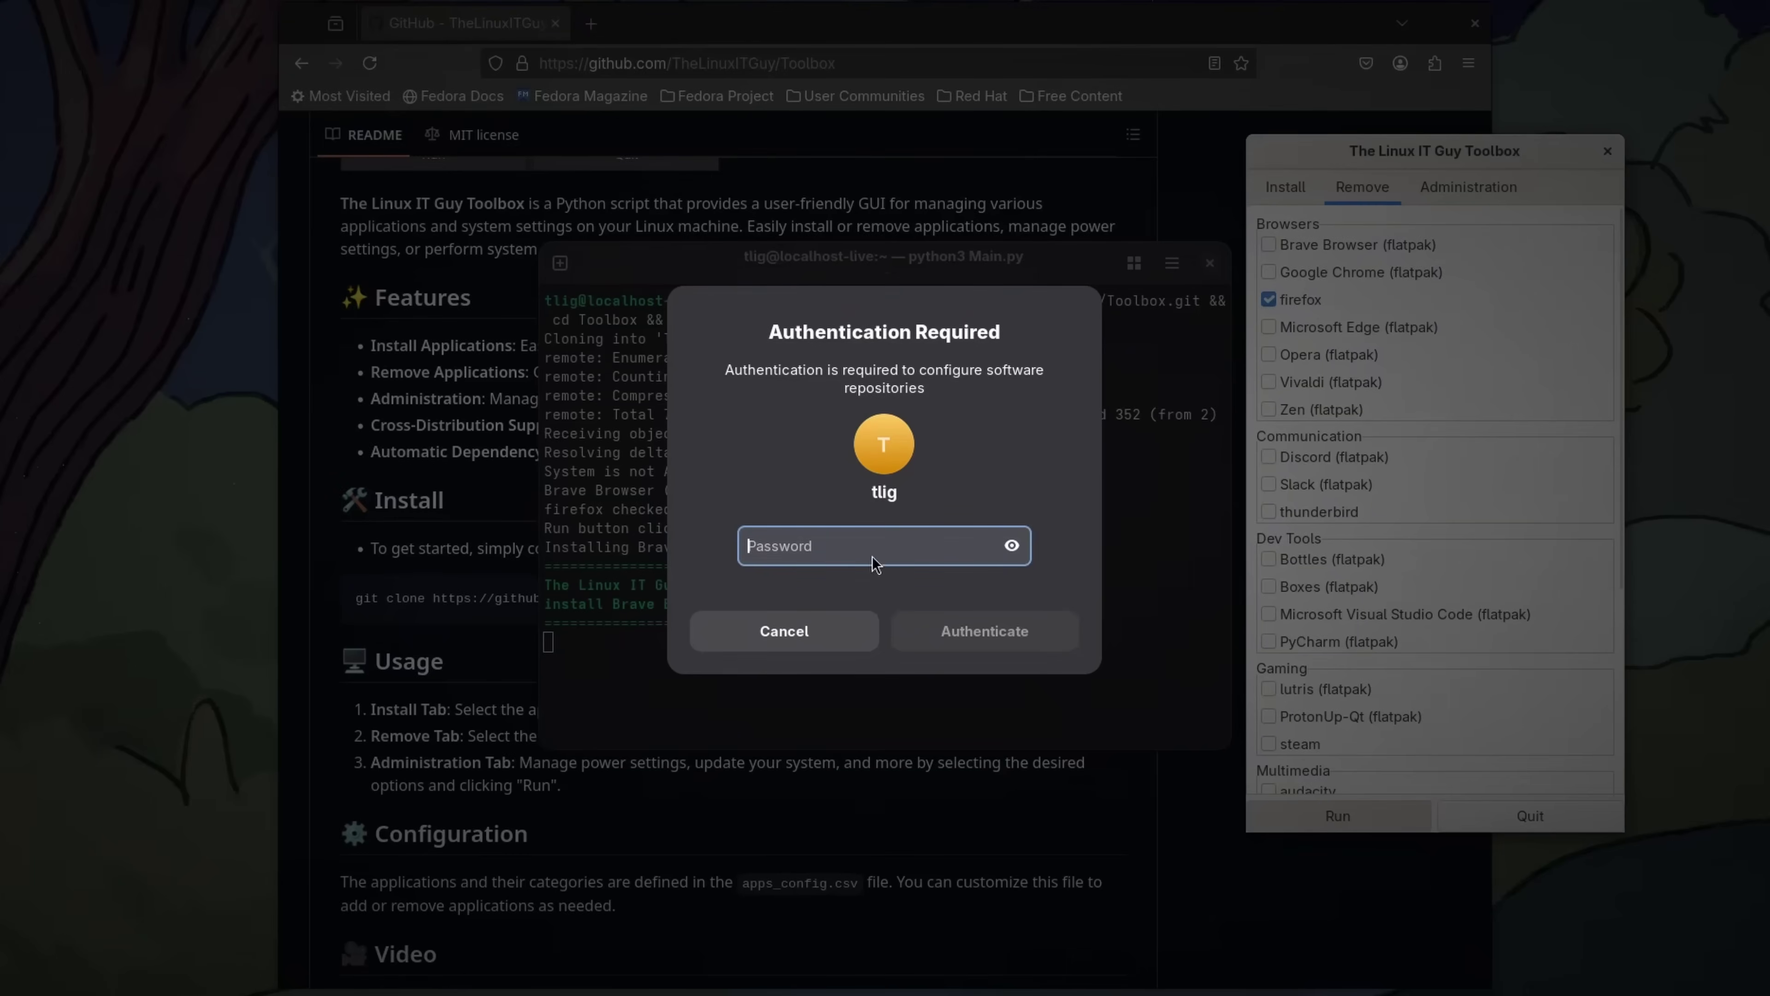
text(•••)
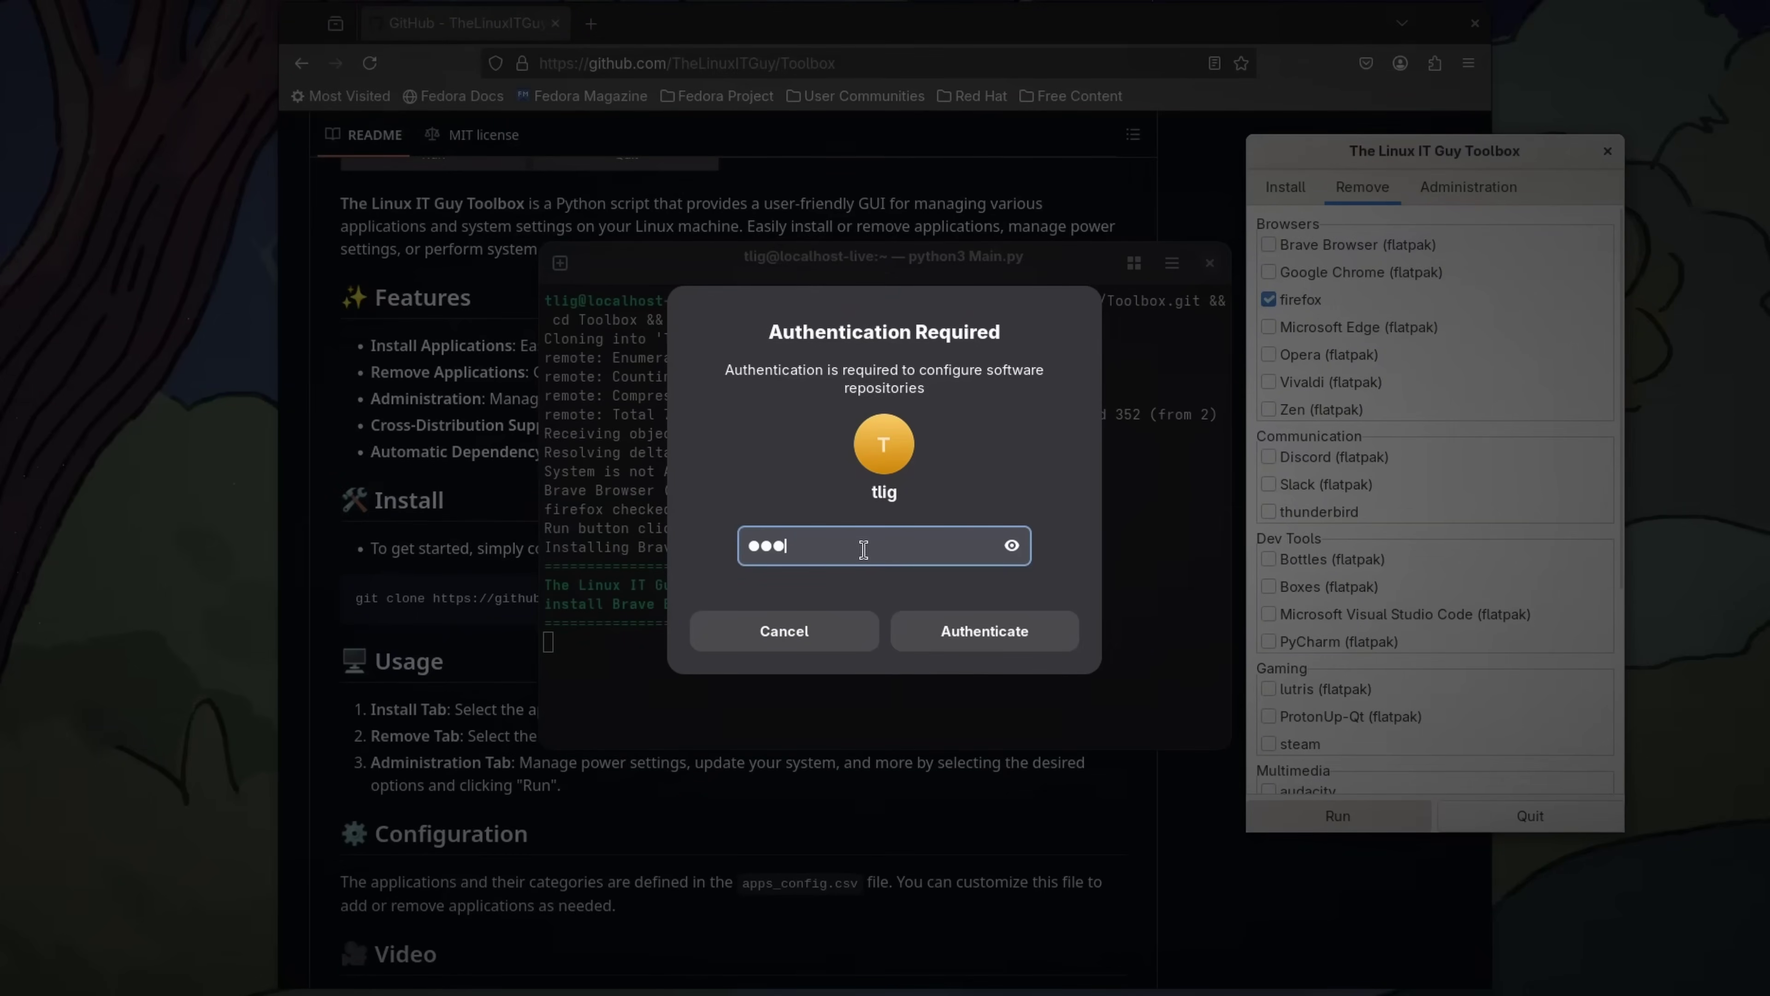
click(943, 629)
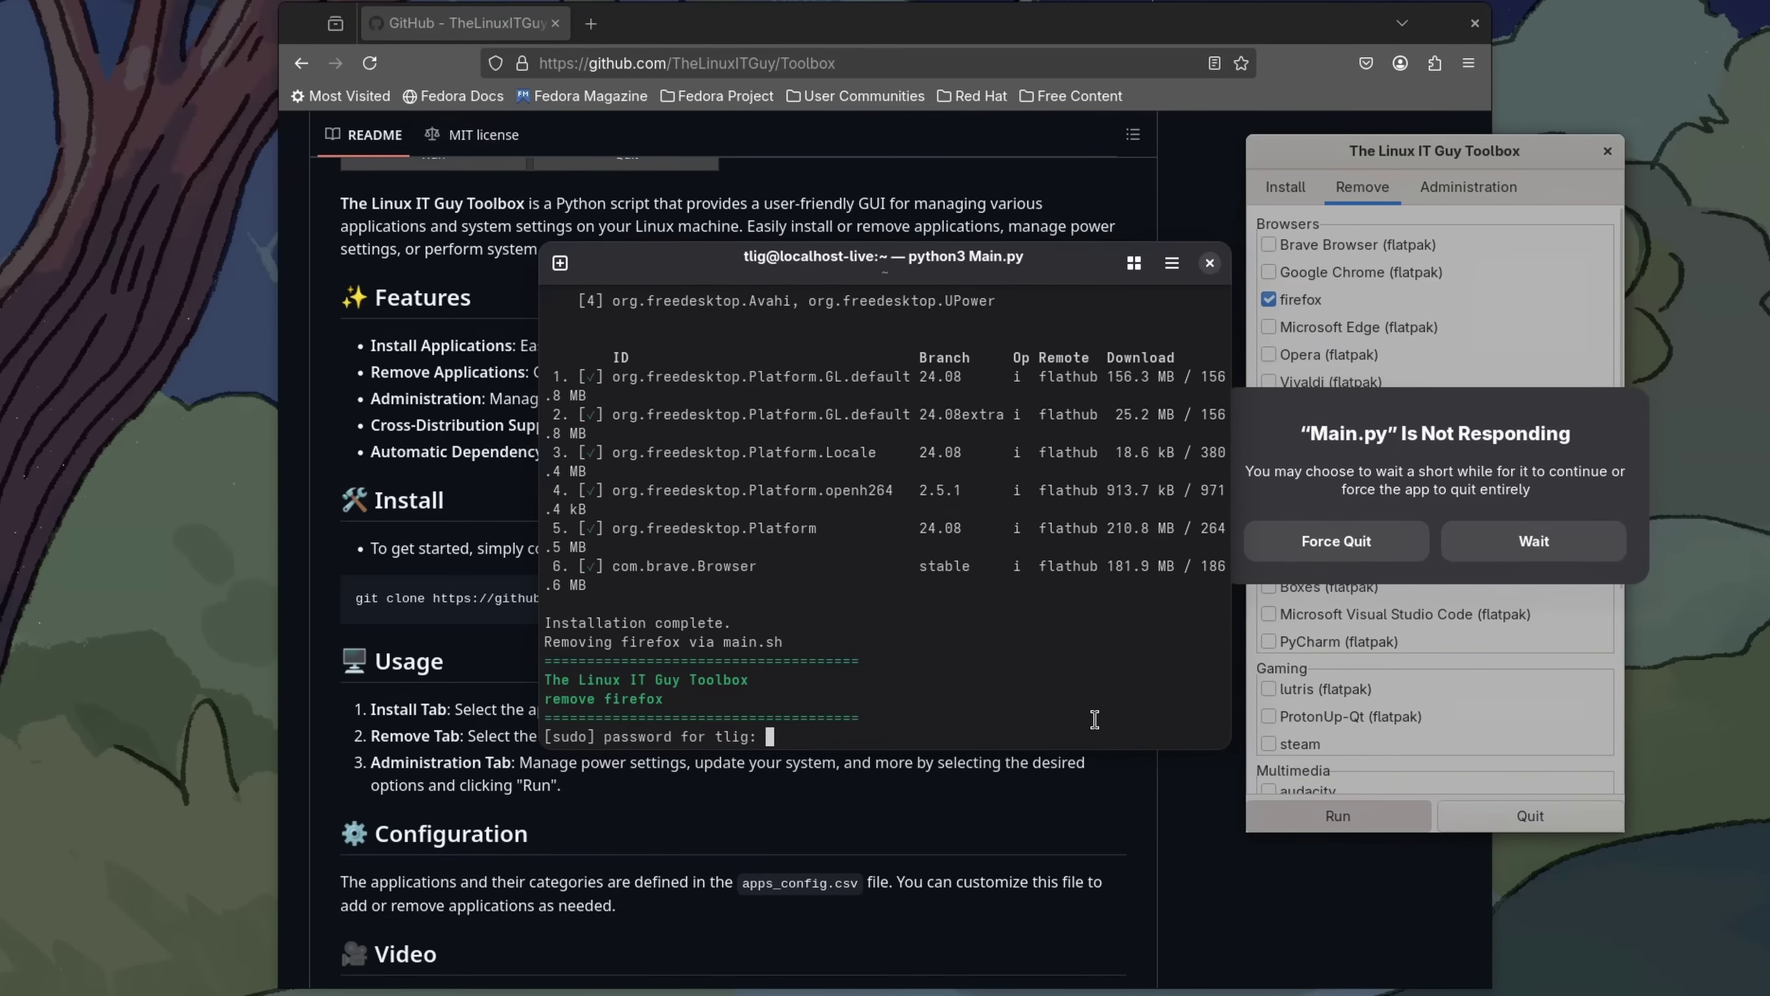
Enter the sudo password for the firefox removal, close Firefox, and dismiss the completion notice
key(Return)
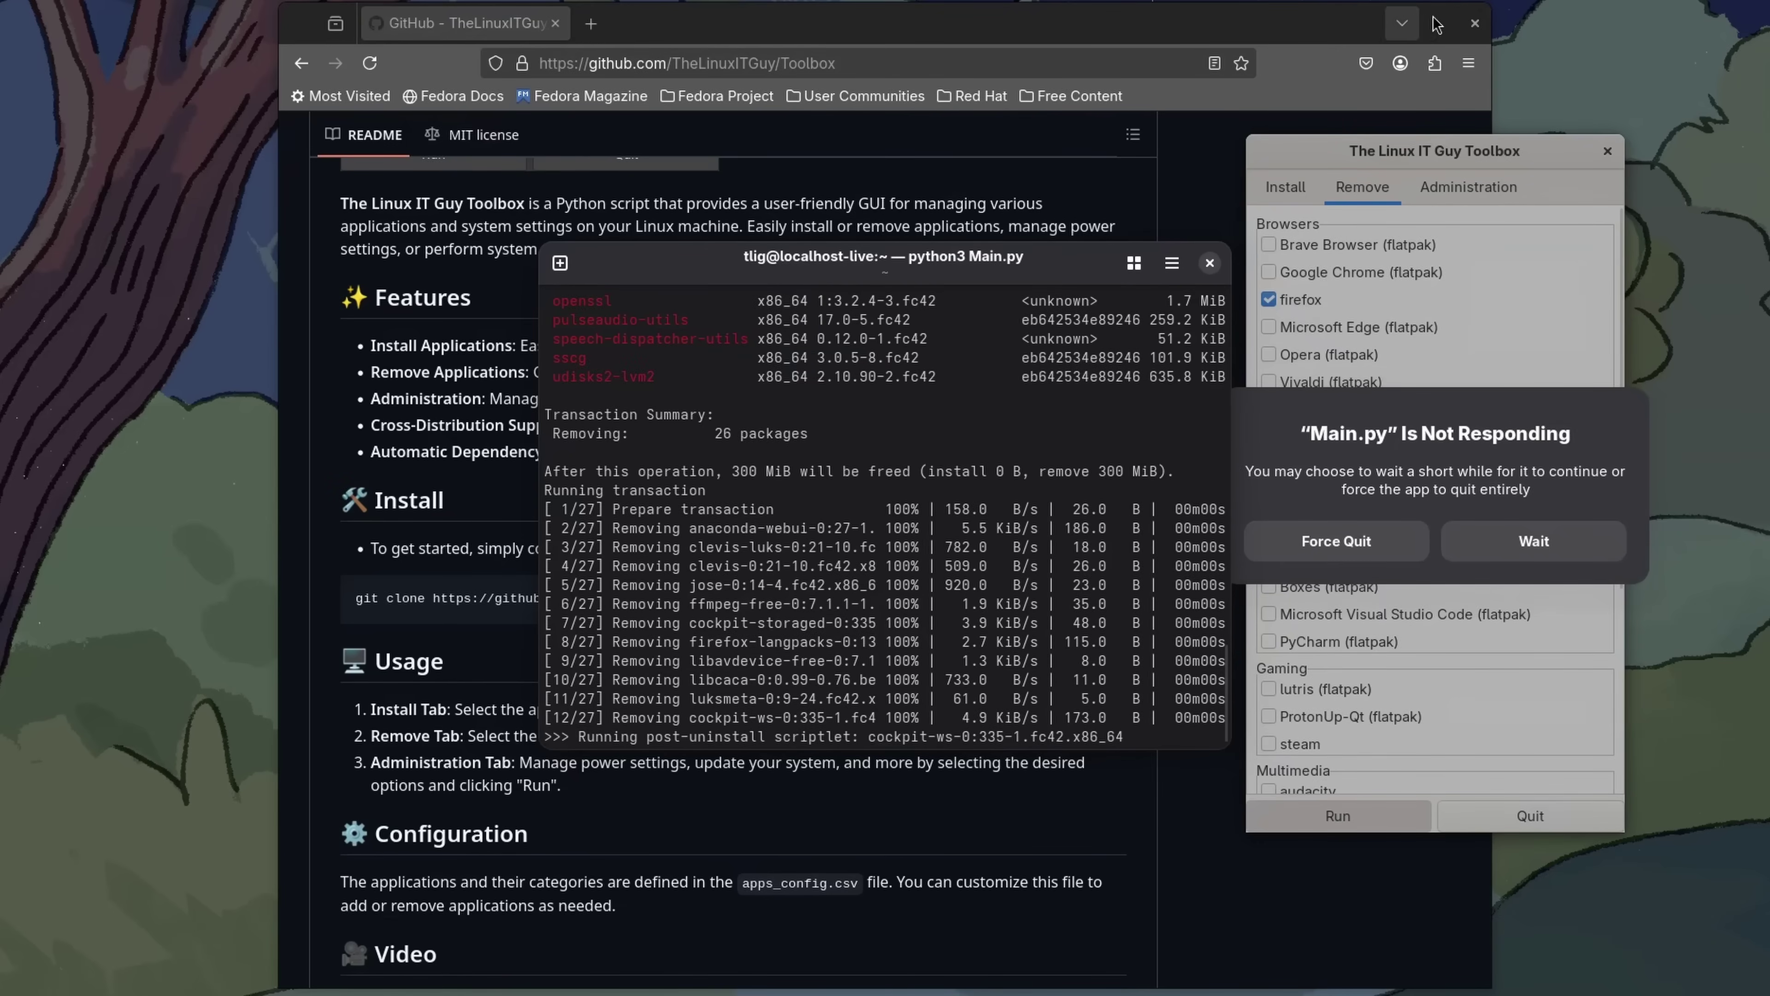
click(1473, 30)
click(1473, 25)
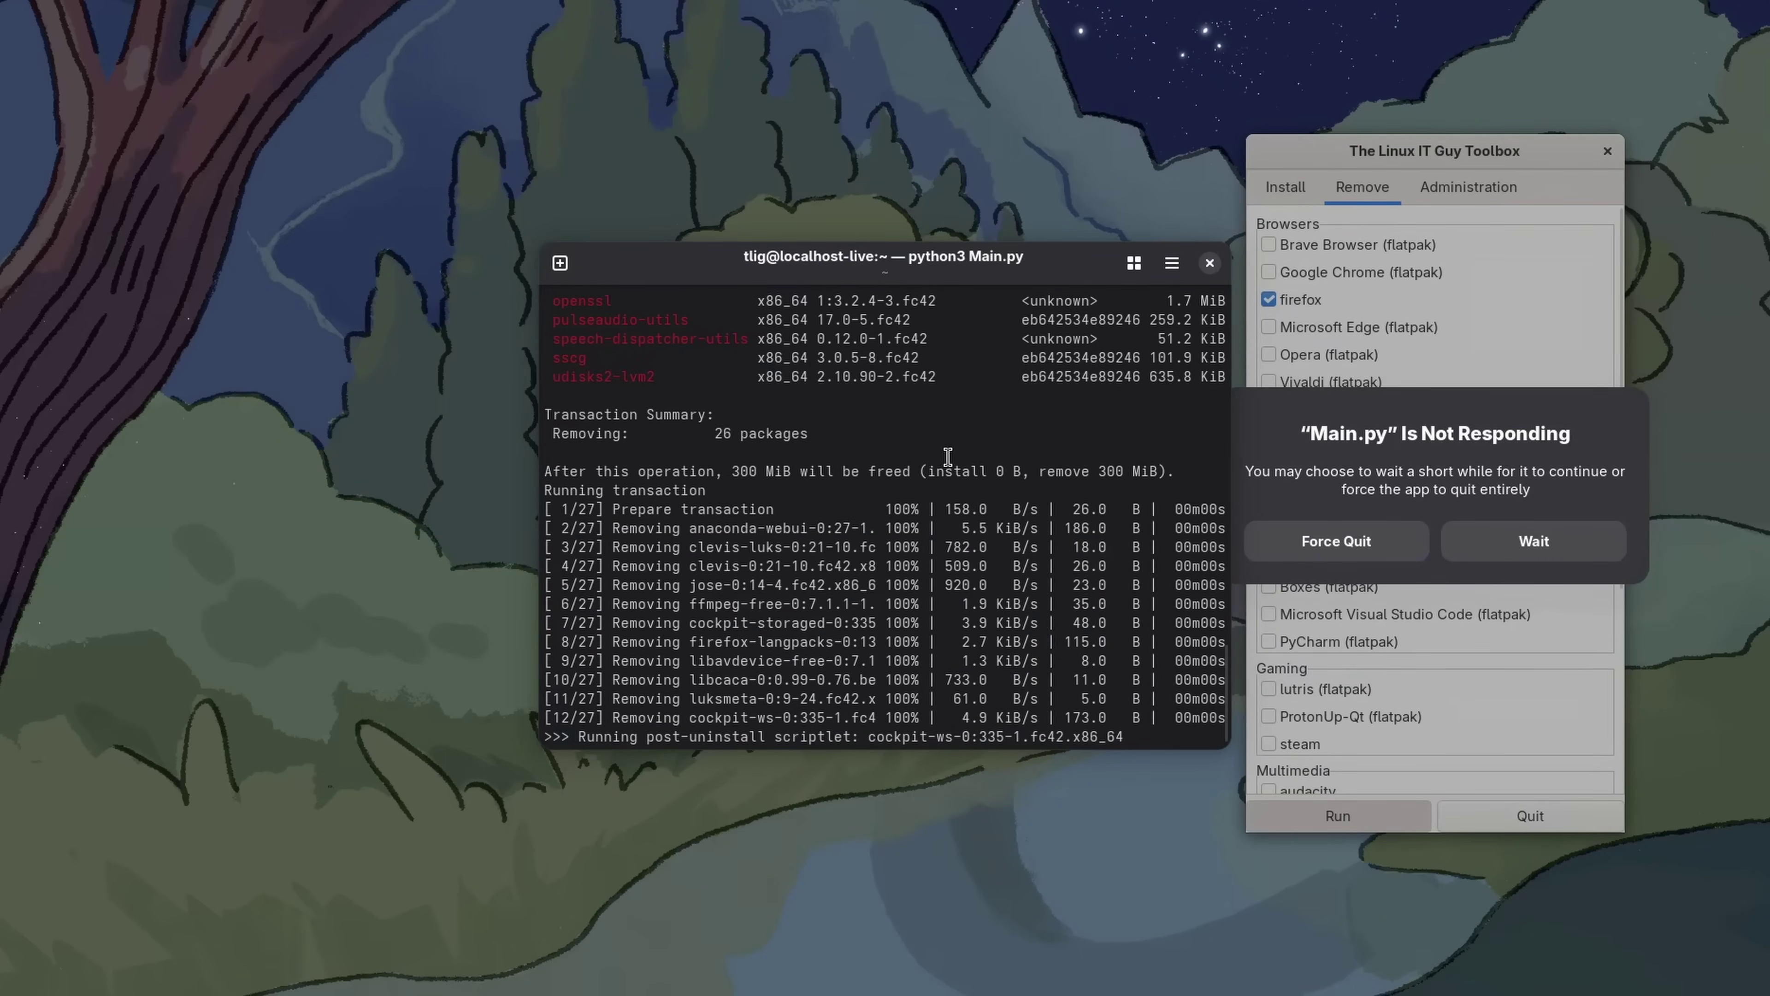
key(super)
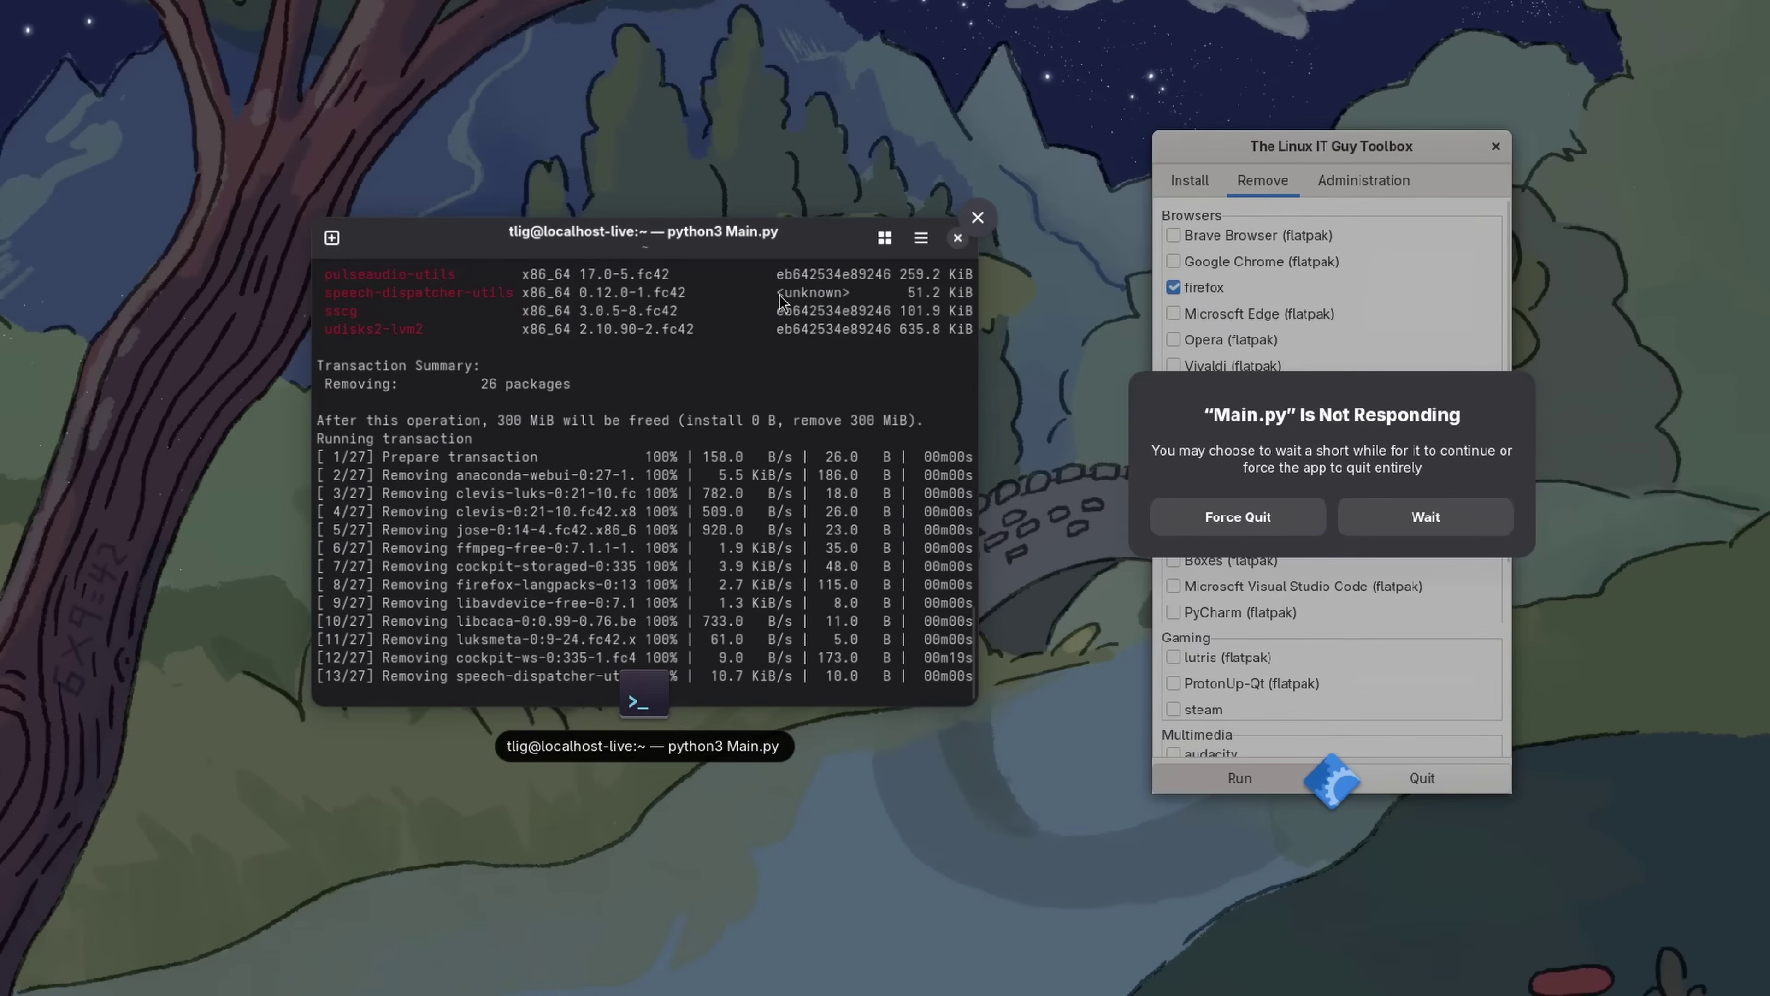
click(752, 245)
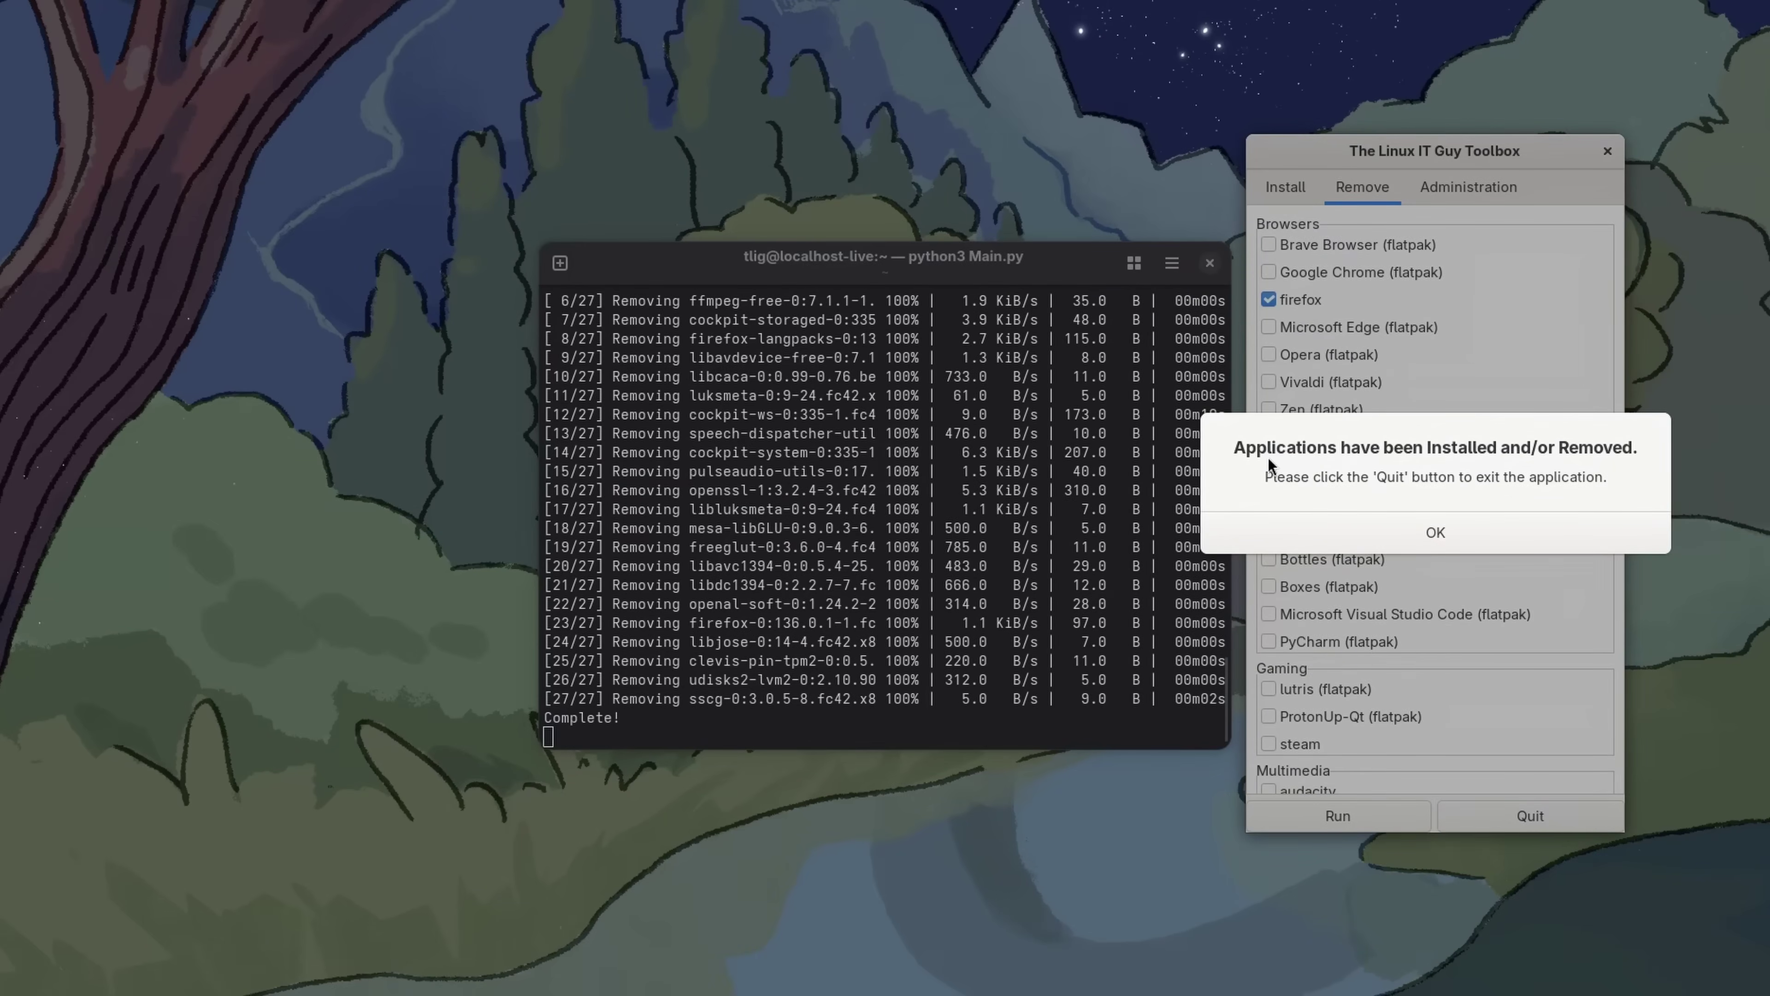
click(1465, 527)
Quit Toolbox, pin Brave from the app grid, drag it leftmost in the dash, and launch it
click(1529, 820)
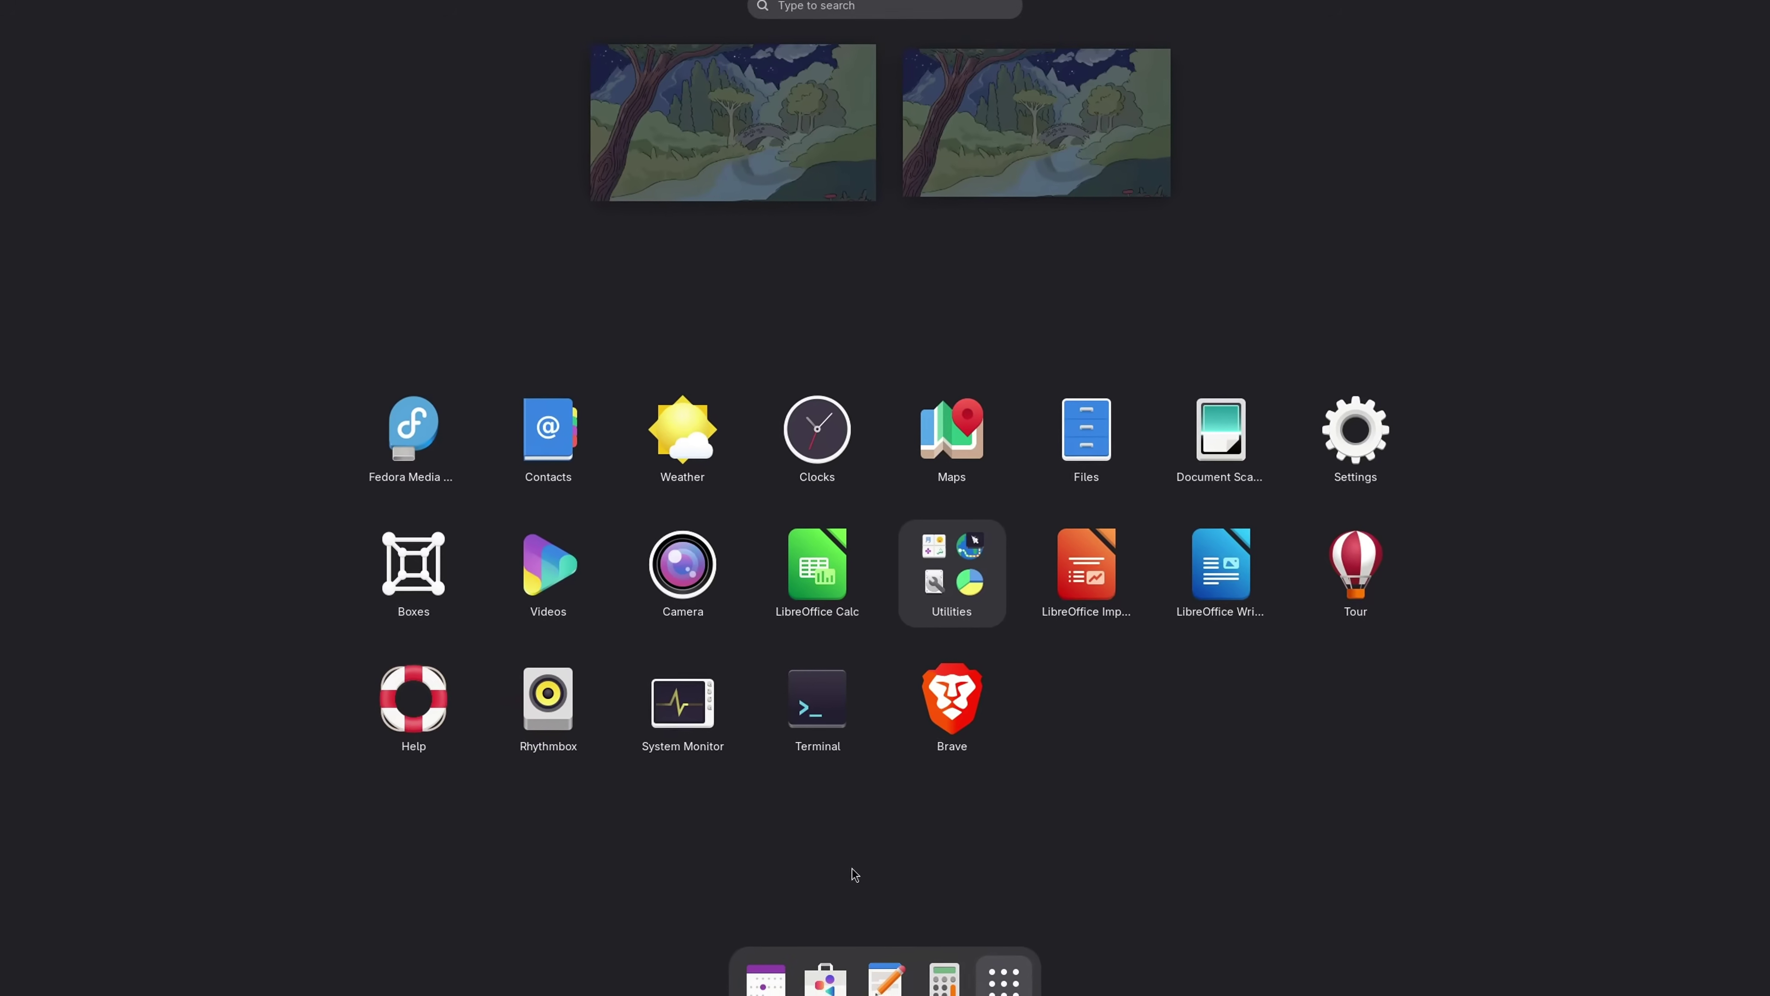
right_click(946, 689)
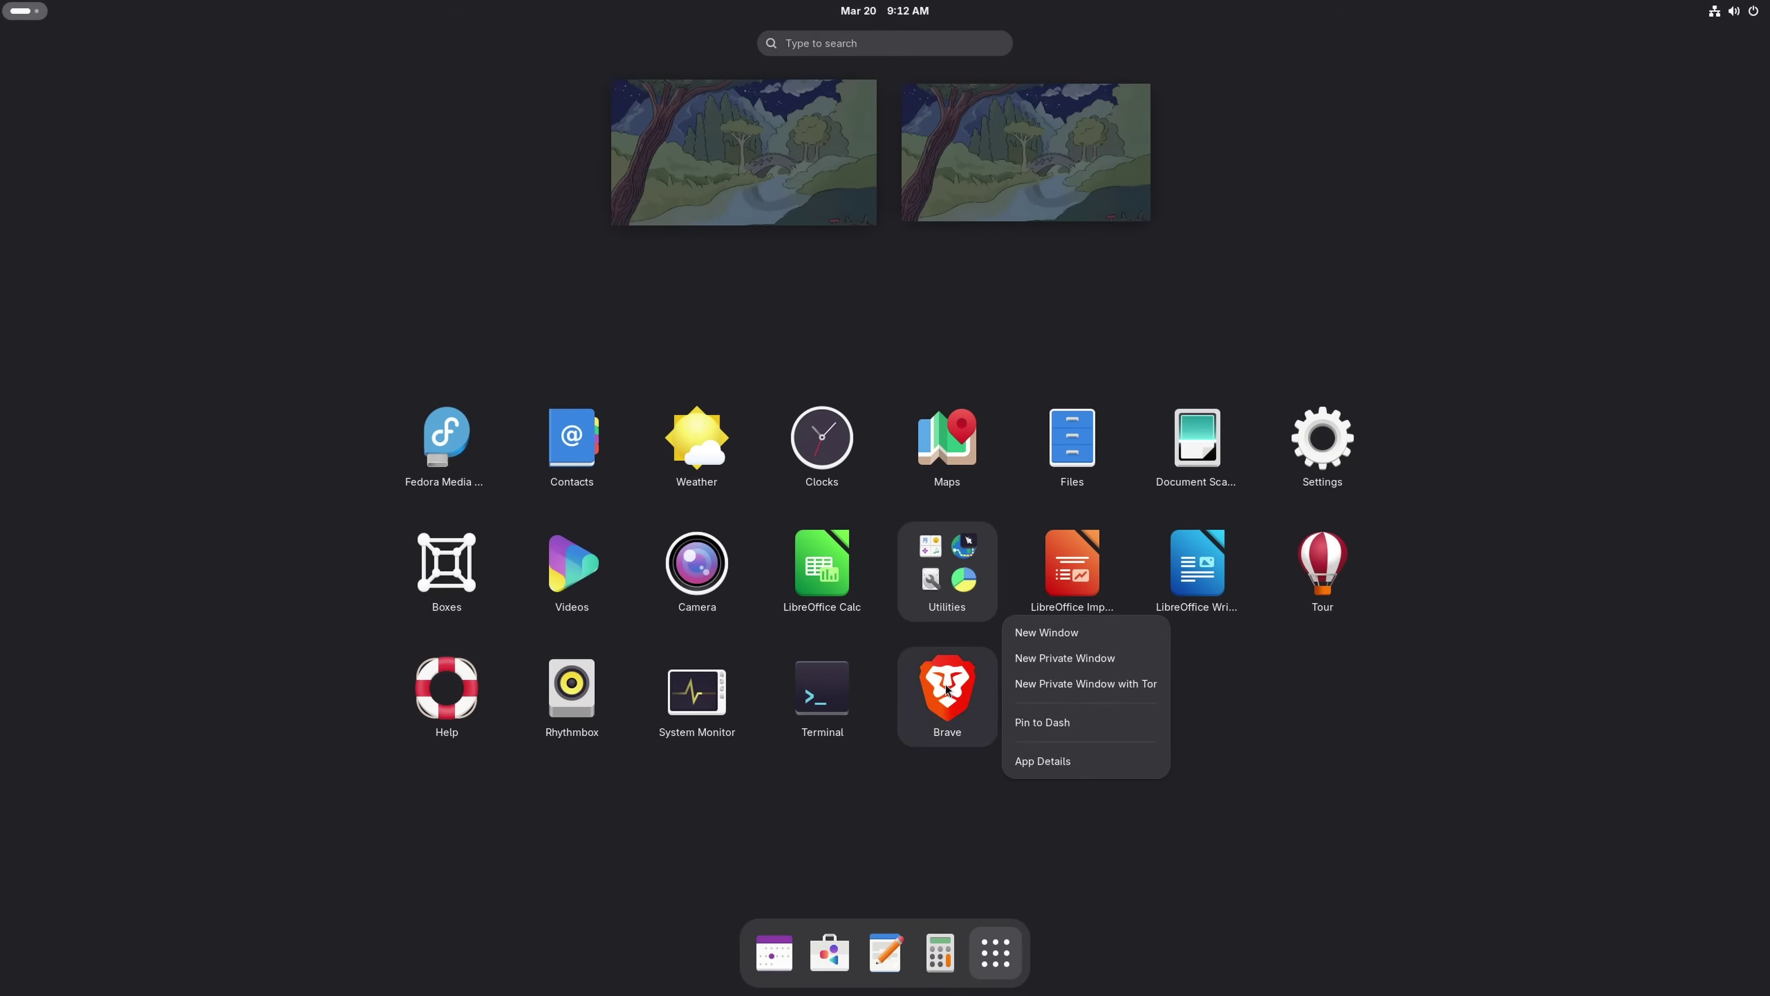
click(1039, 728)
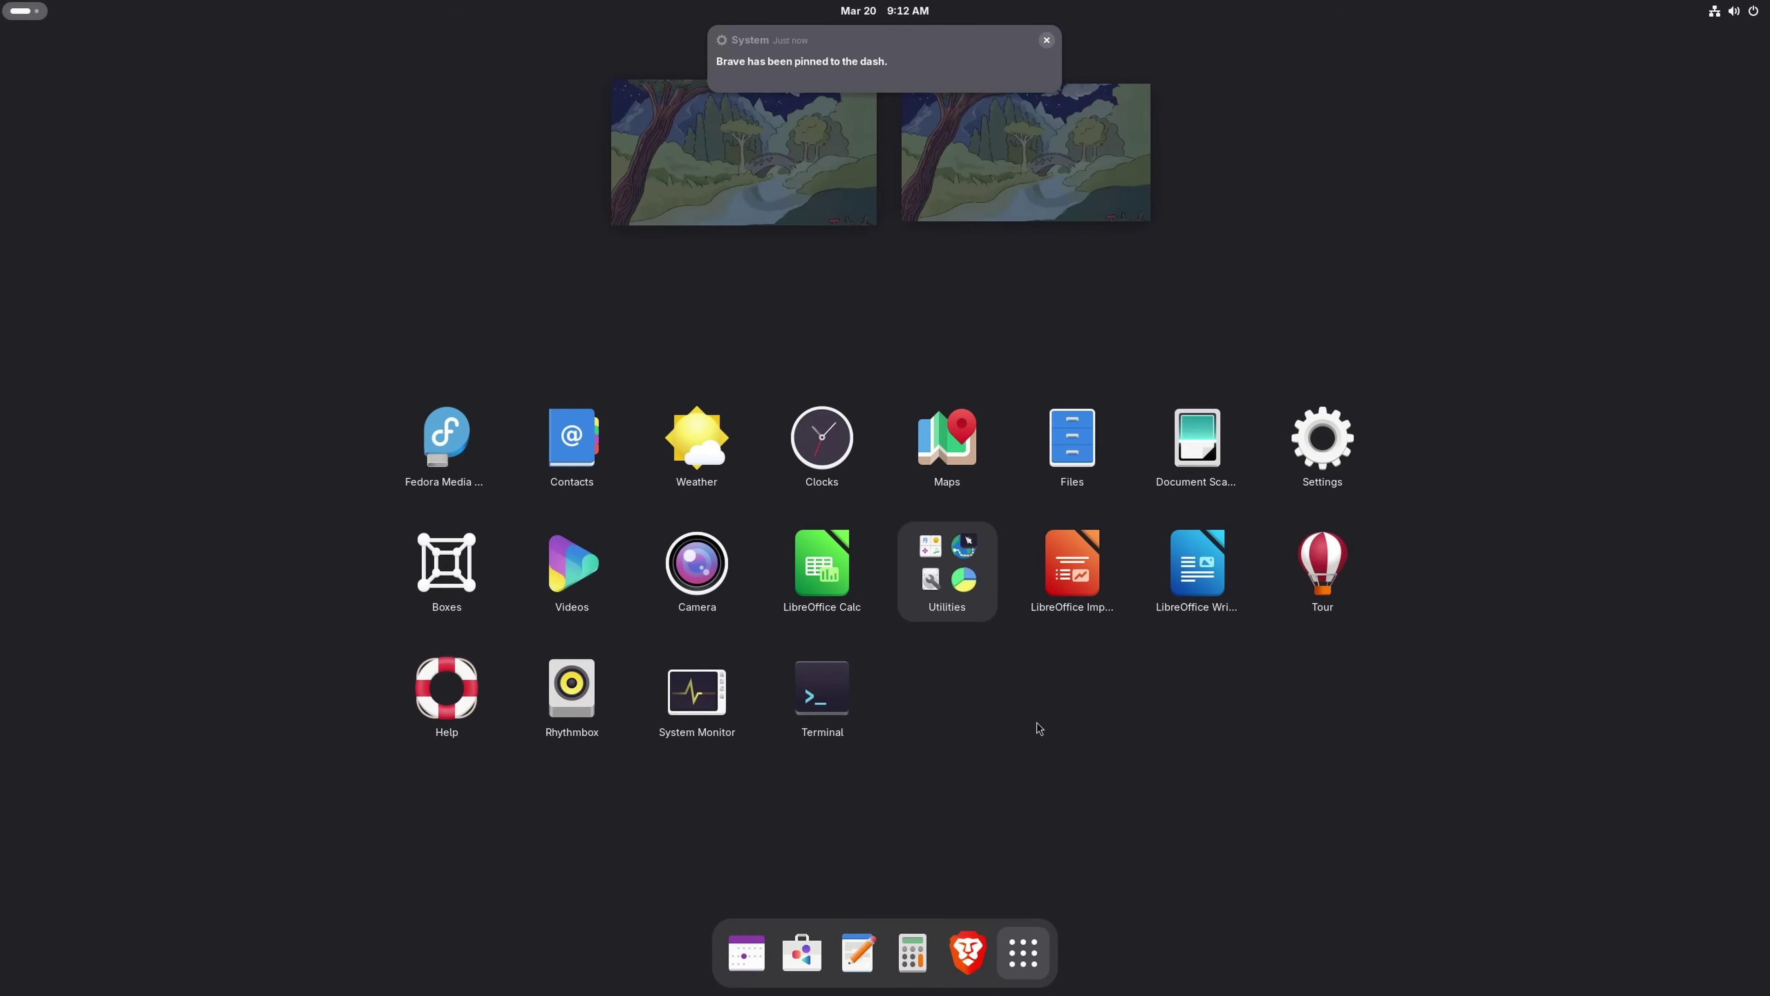
drag(967, 950, 752, 954)
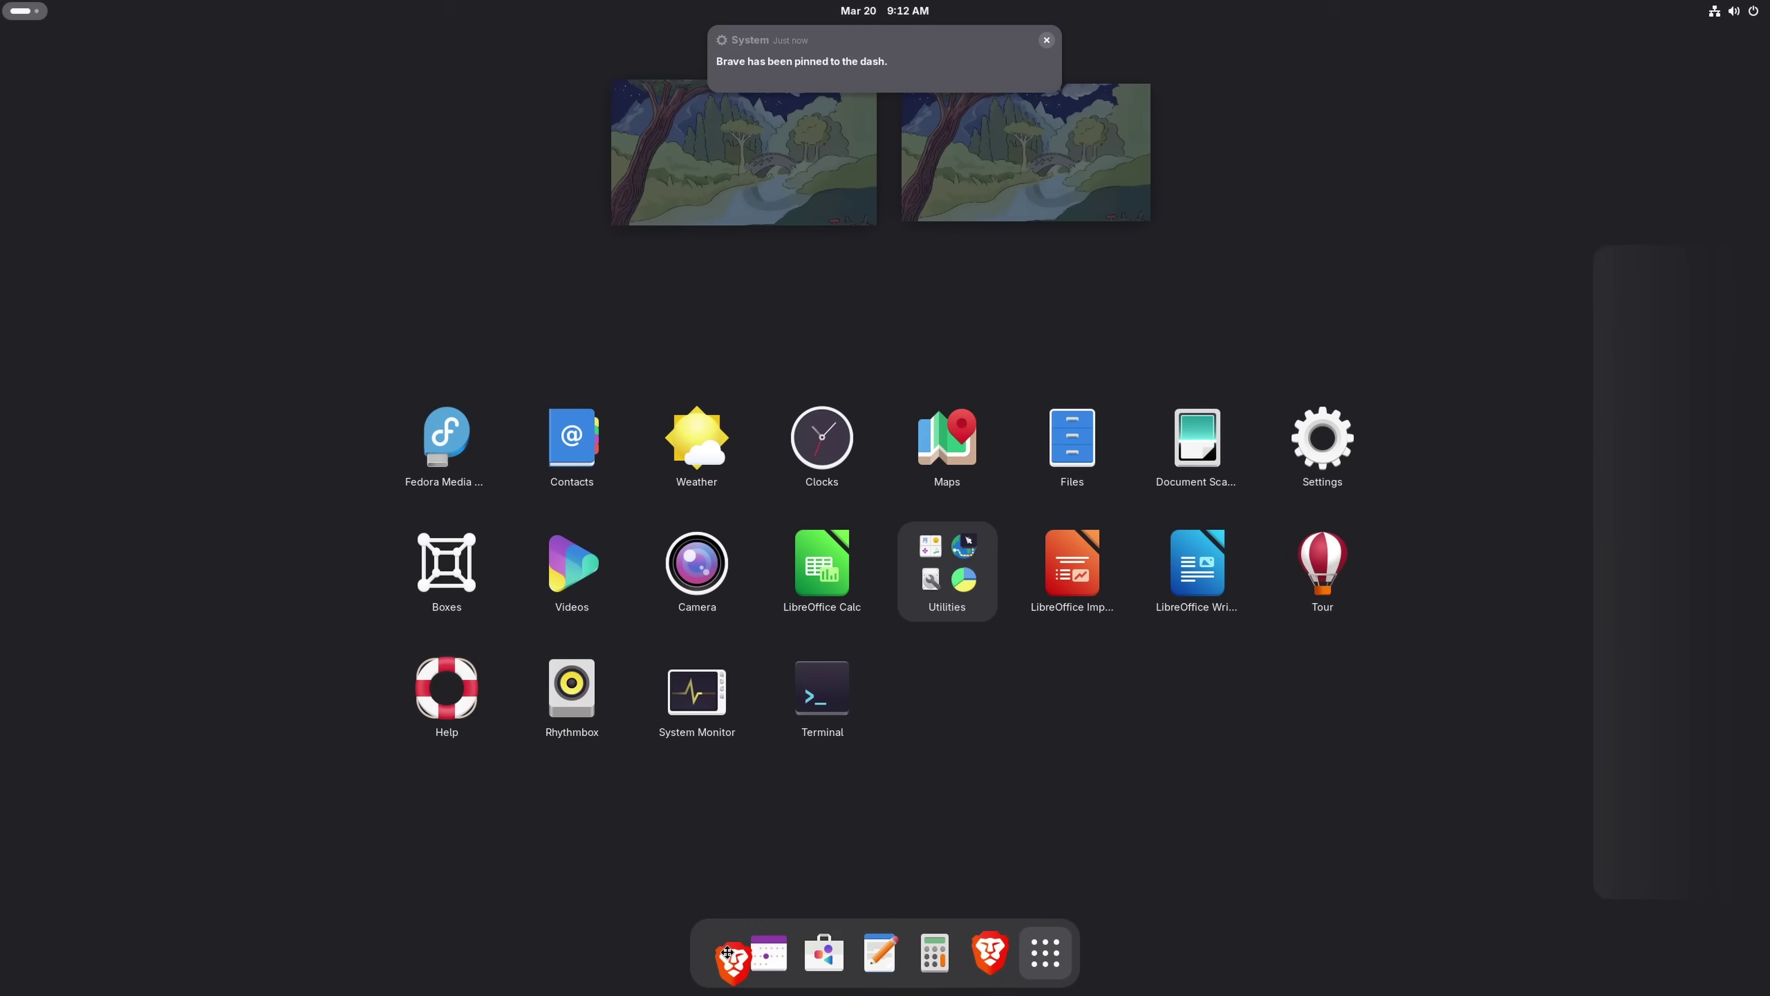
click(748, 953)
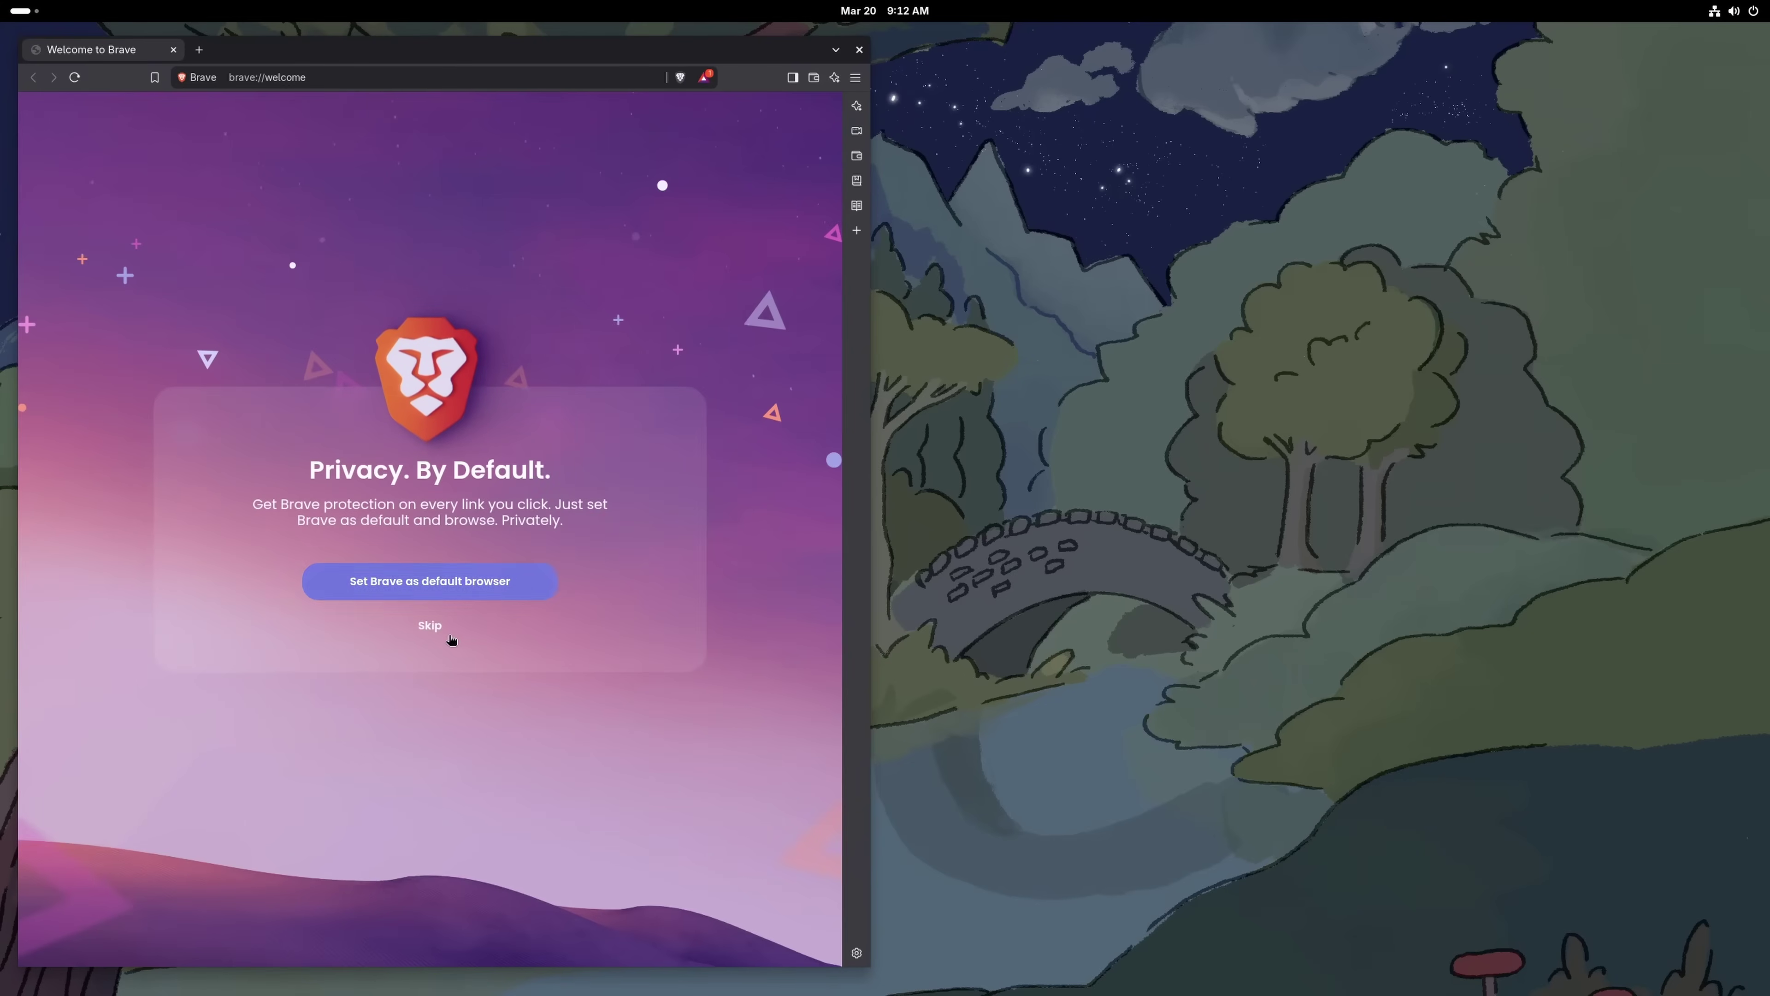
Skip making Brave the default browser and keep the system theme. Decline better search results, and turn off crash reports and product insights
click(376, 593)
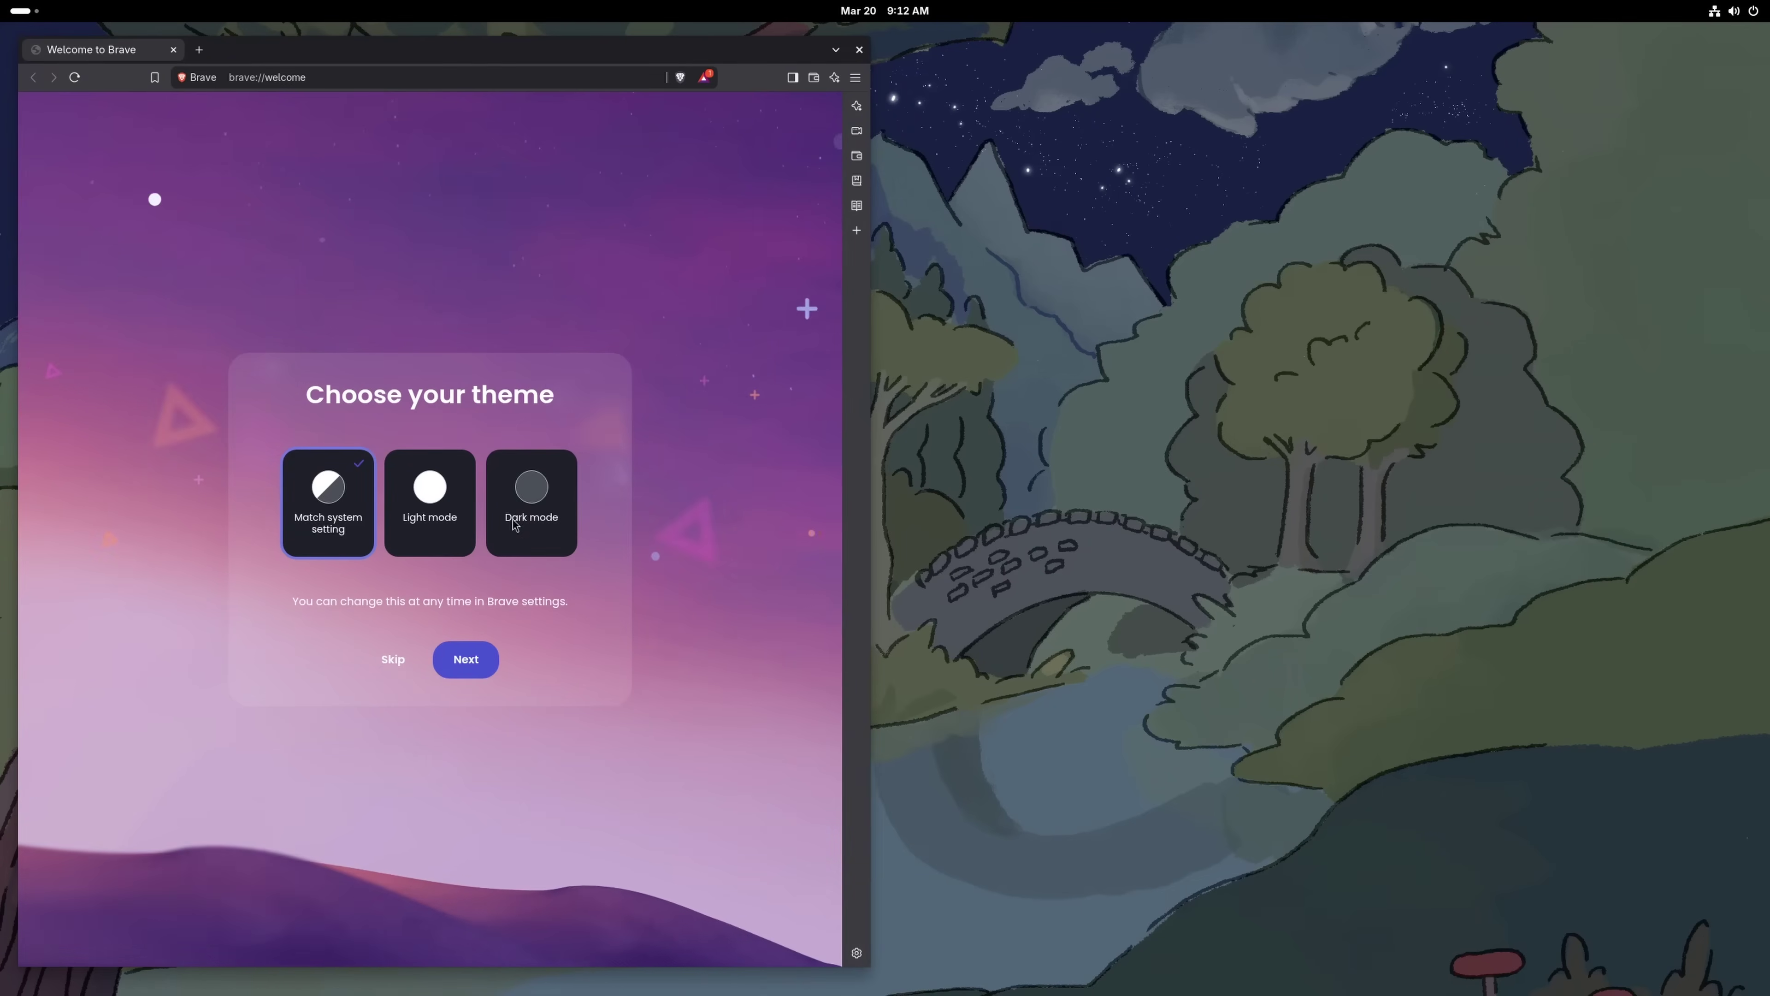
click(478, 662)
click(419, 686)
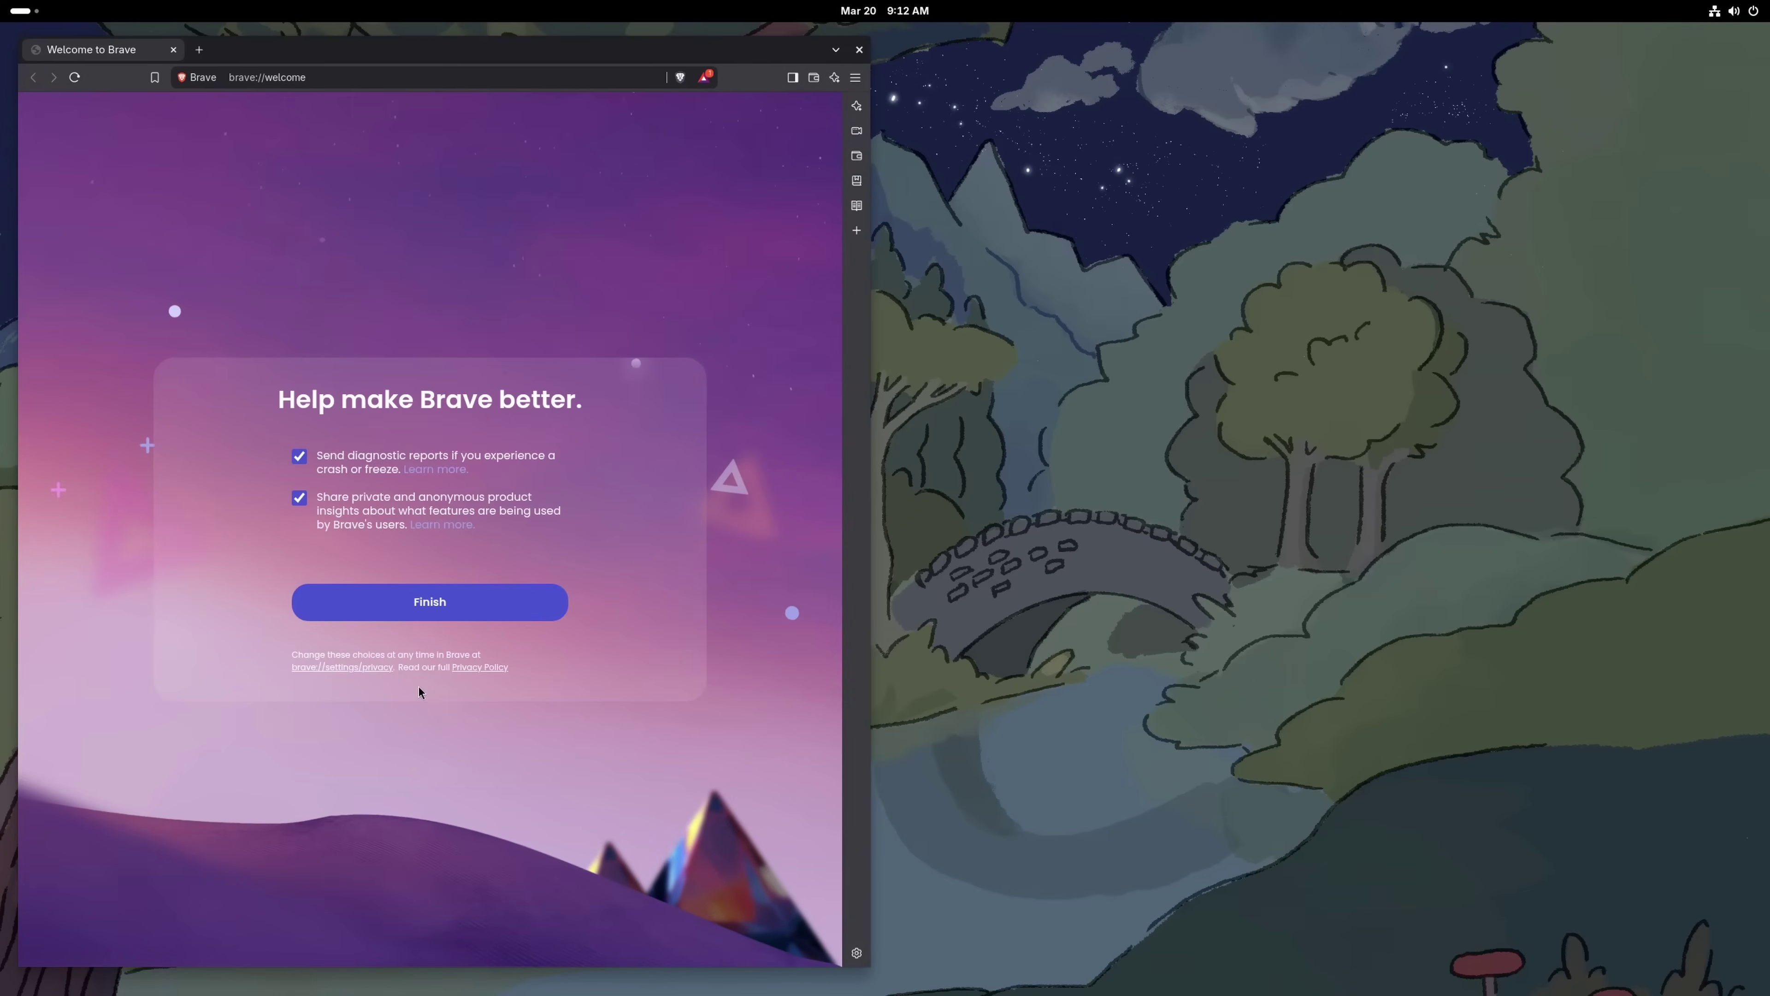
click(299, 456)
click(299, 497)
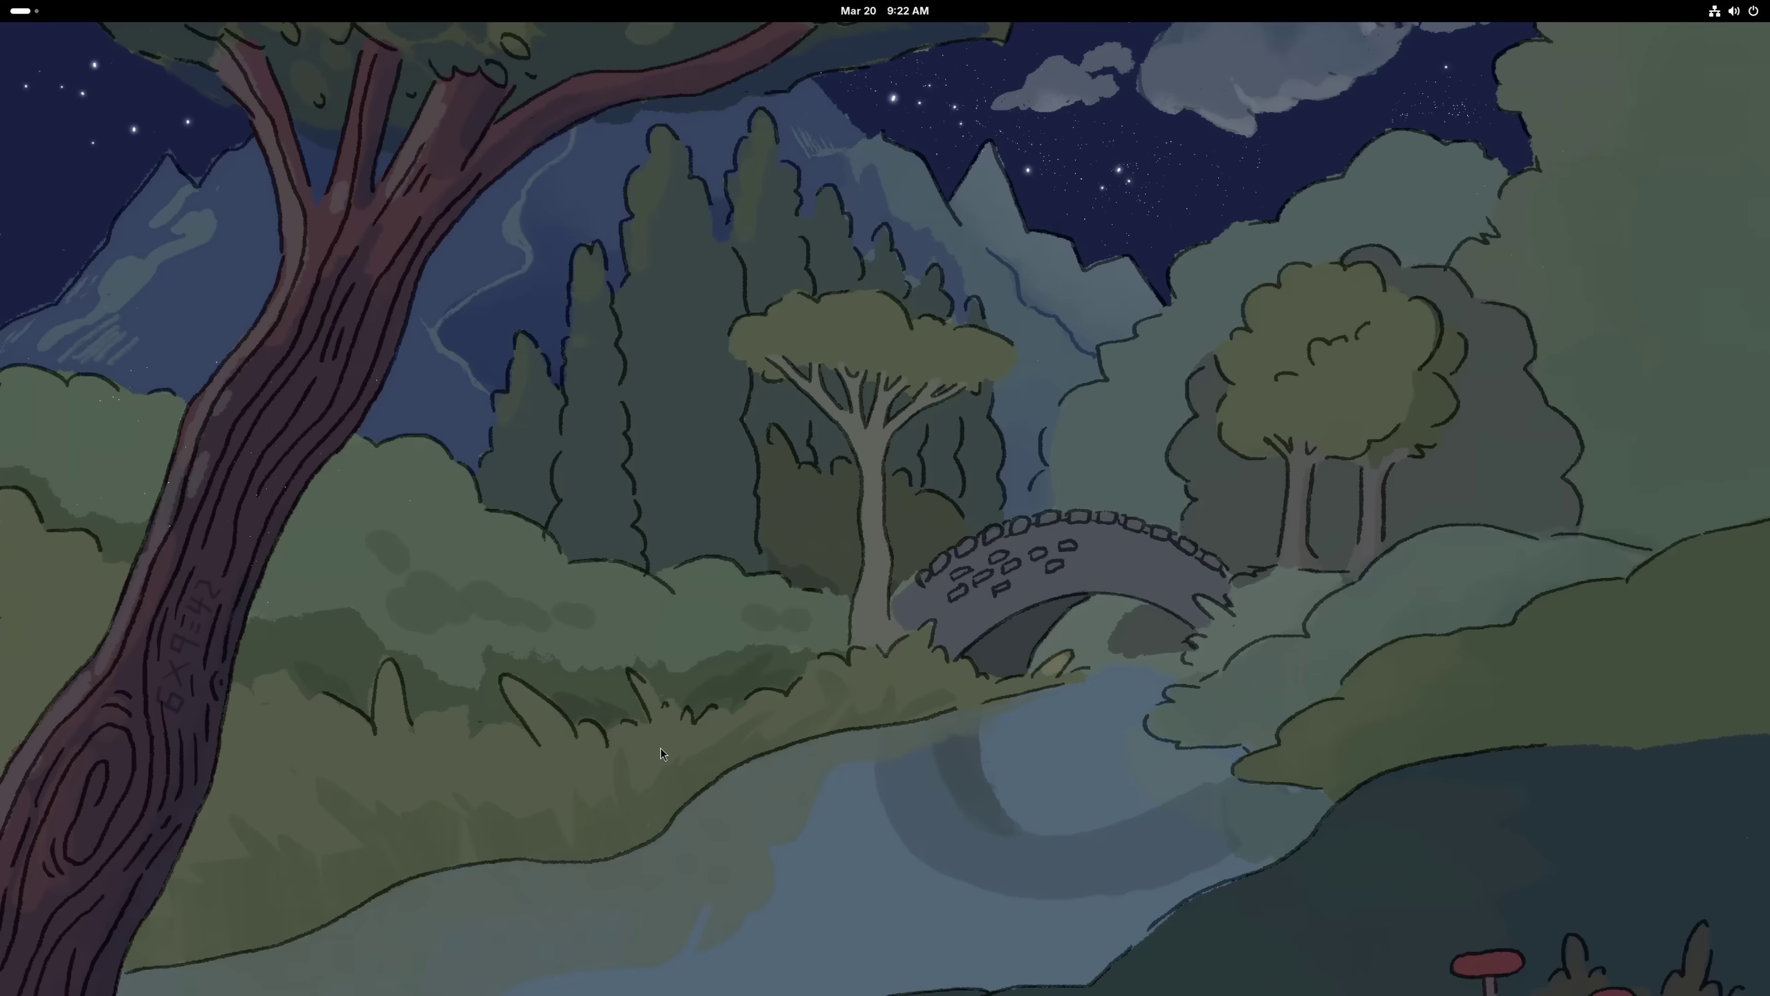
Launch Terminal from the app grid and list the home folder contents
key(super)
click(1022, 953)
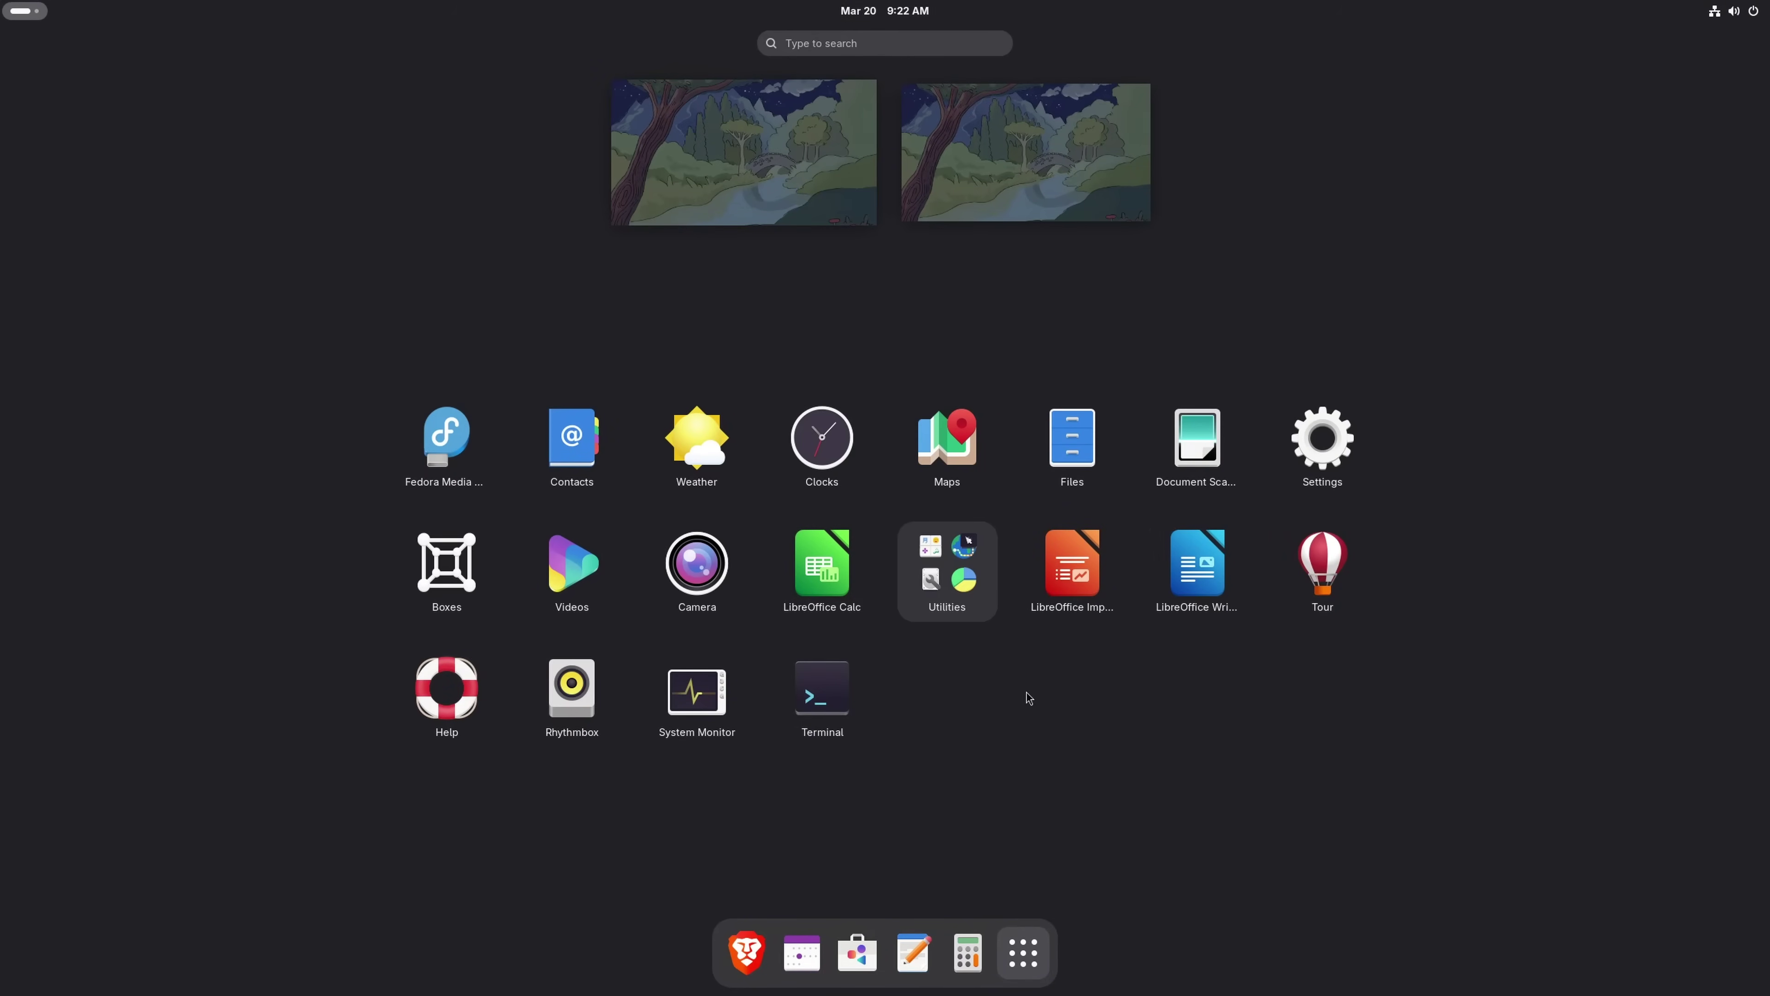
click(830, 690)
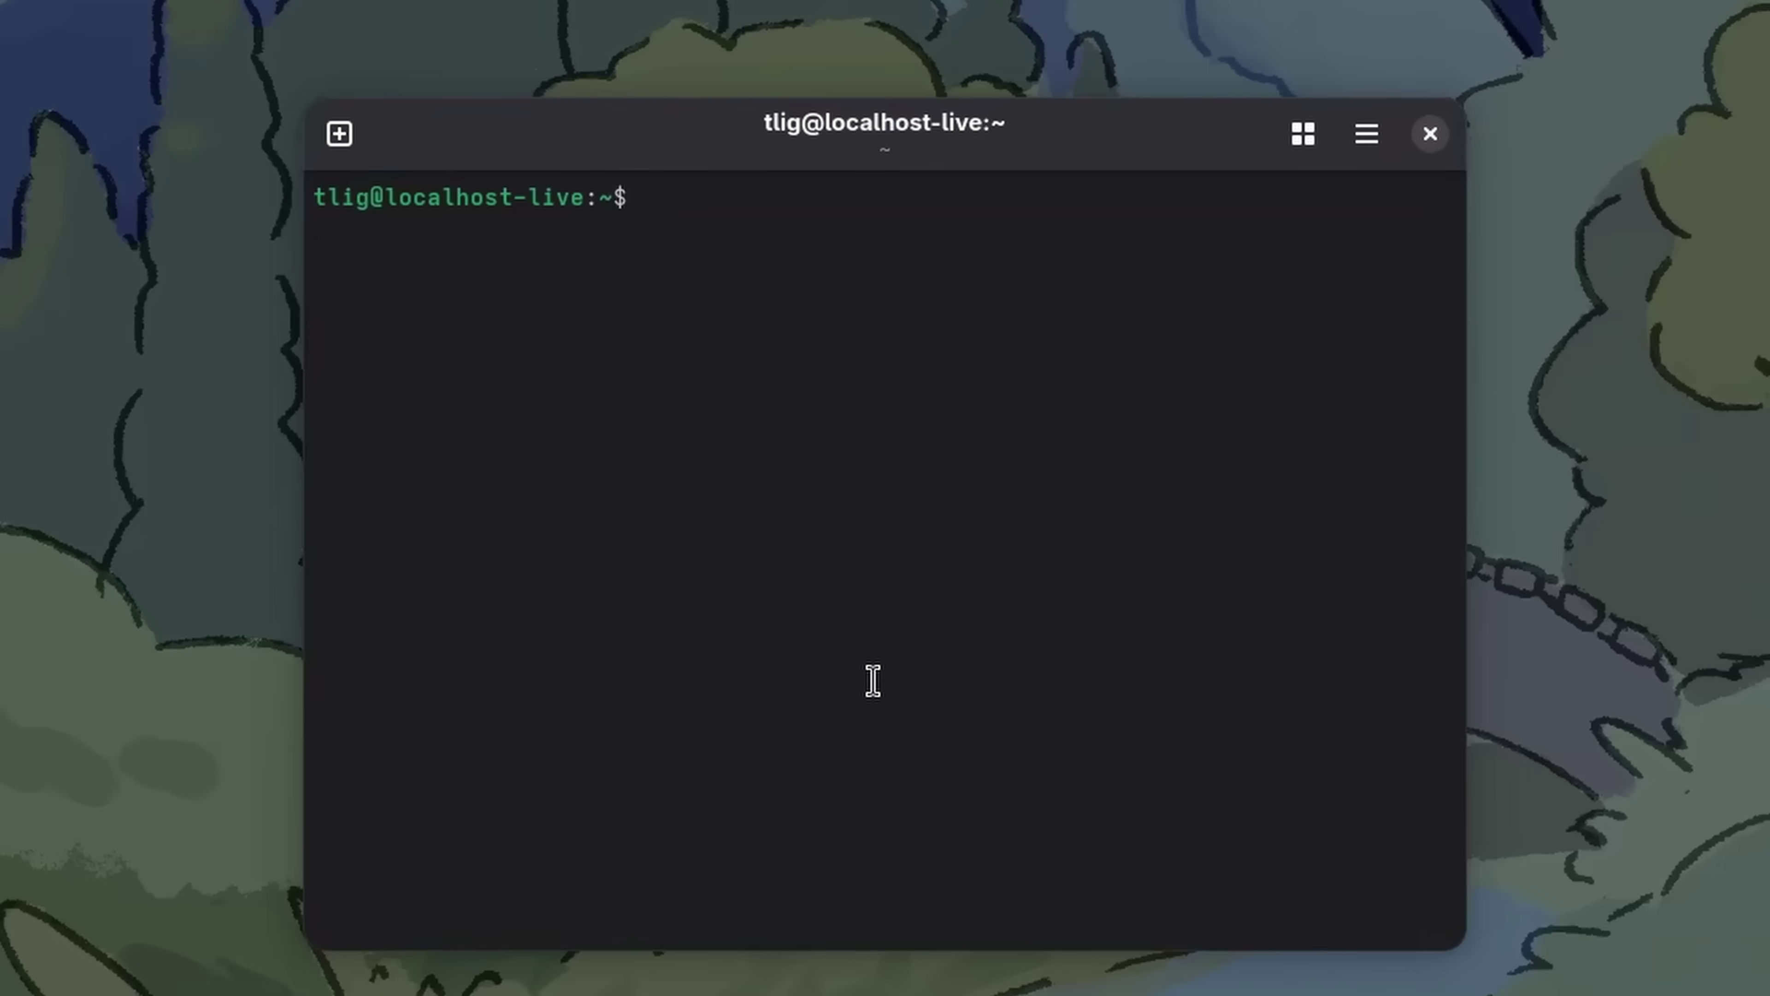
text(ls)
key(Return)
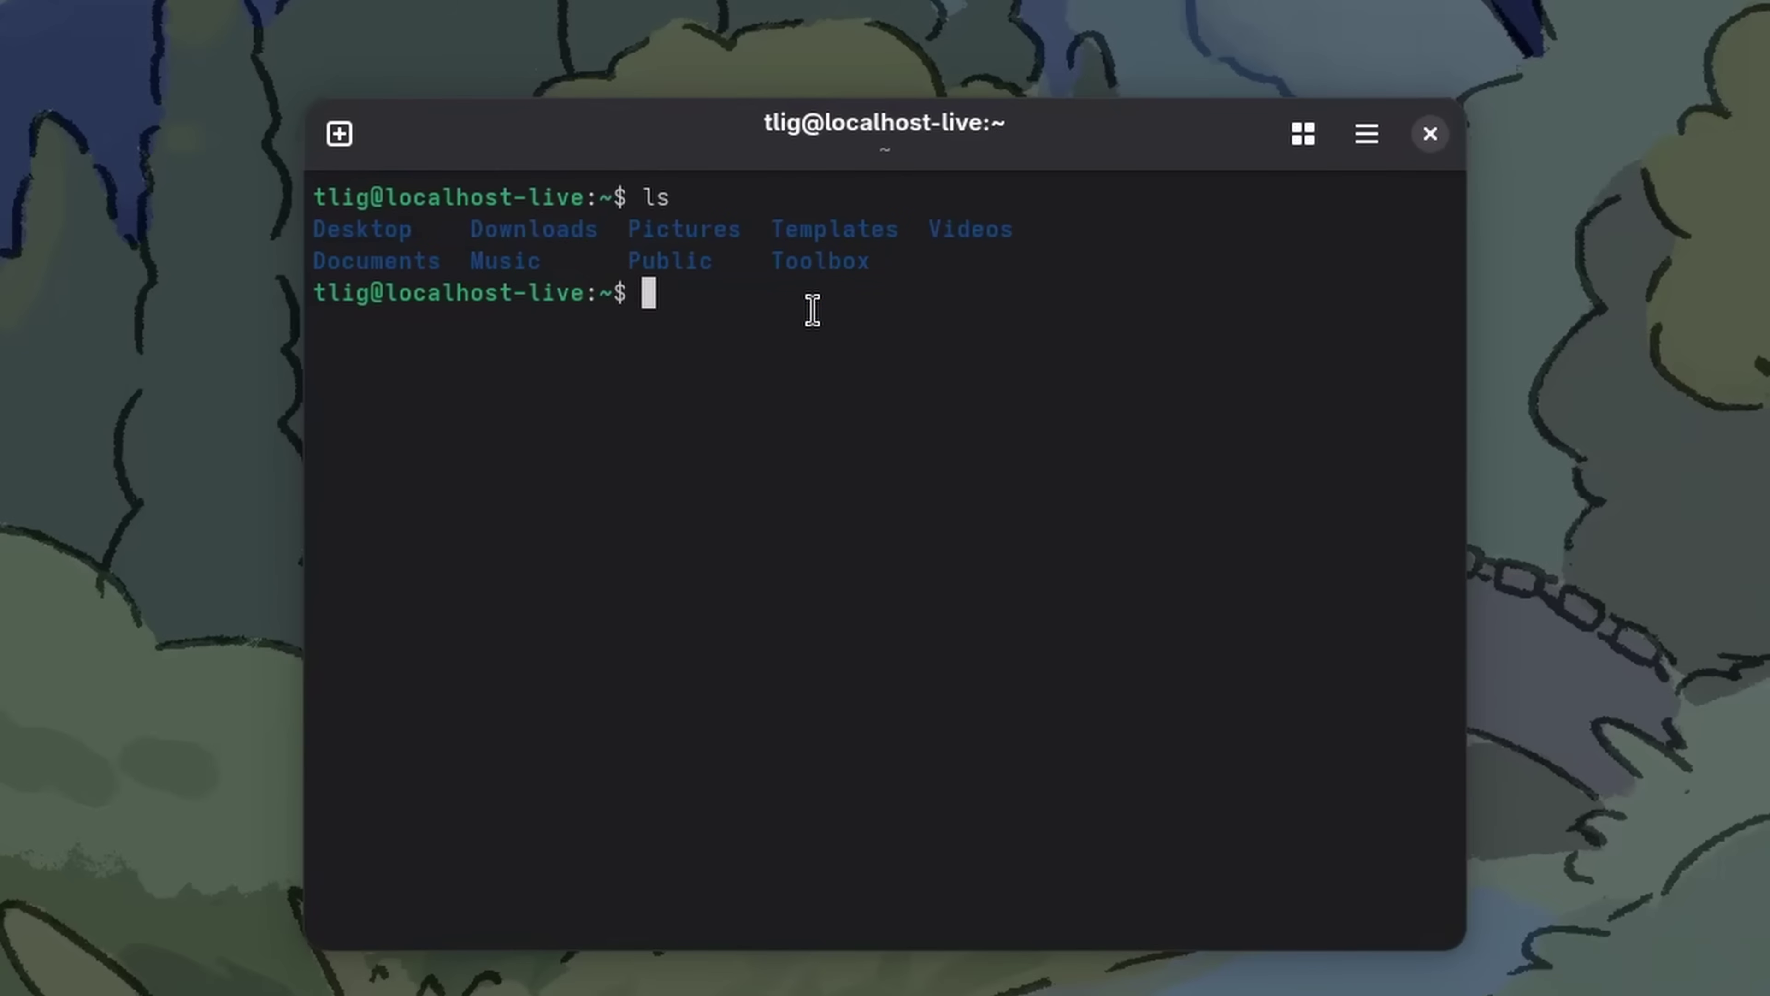
Move into the Toolbox folder, list its files, and enter the python3 Main.py command
text(cd To)
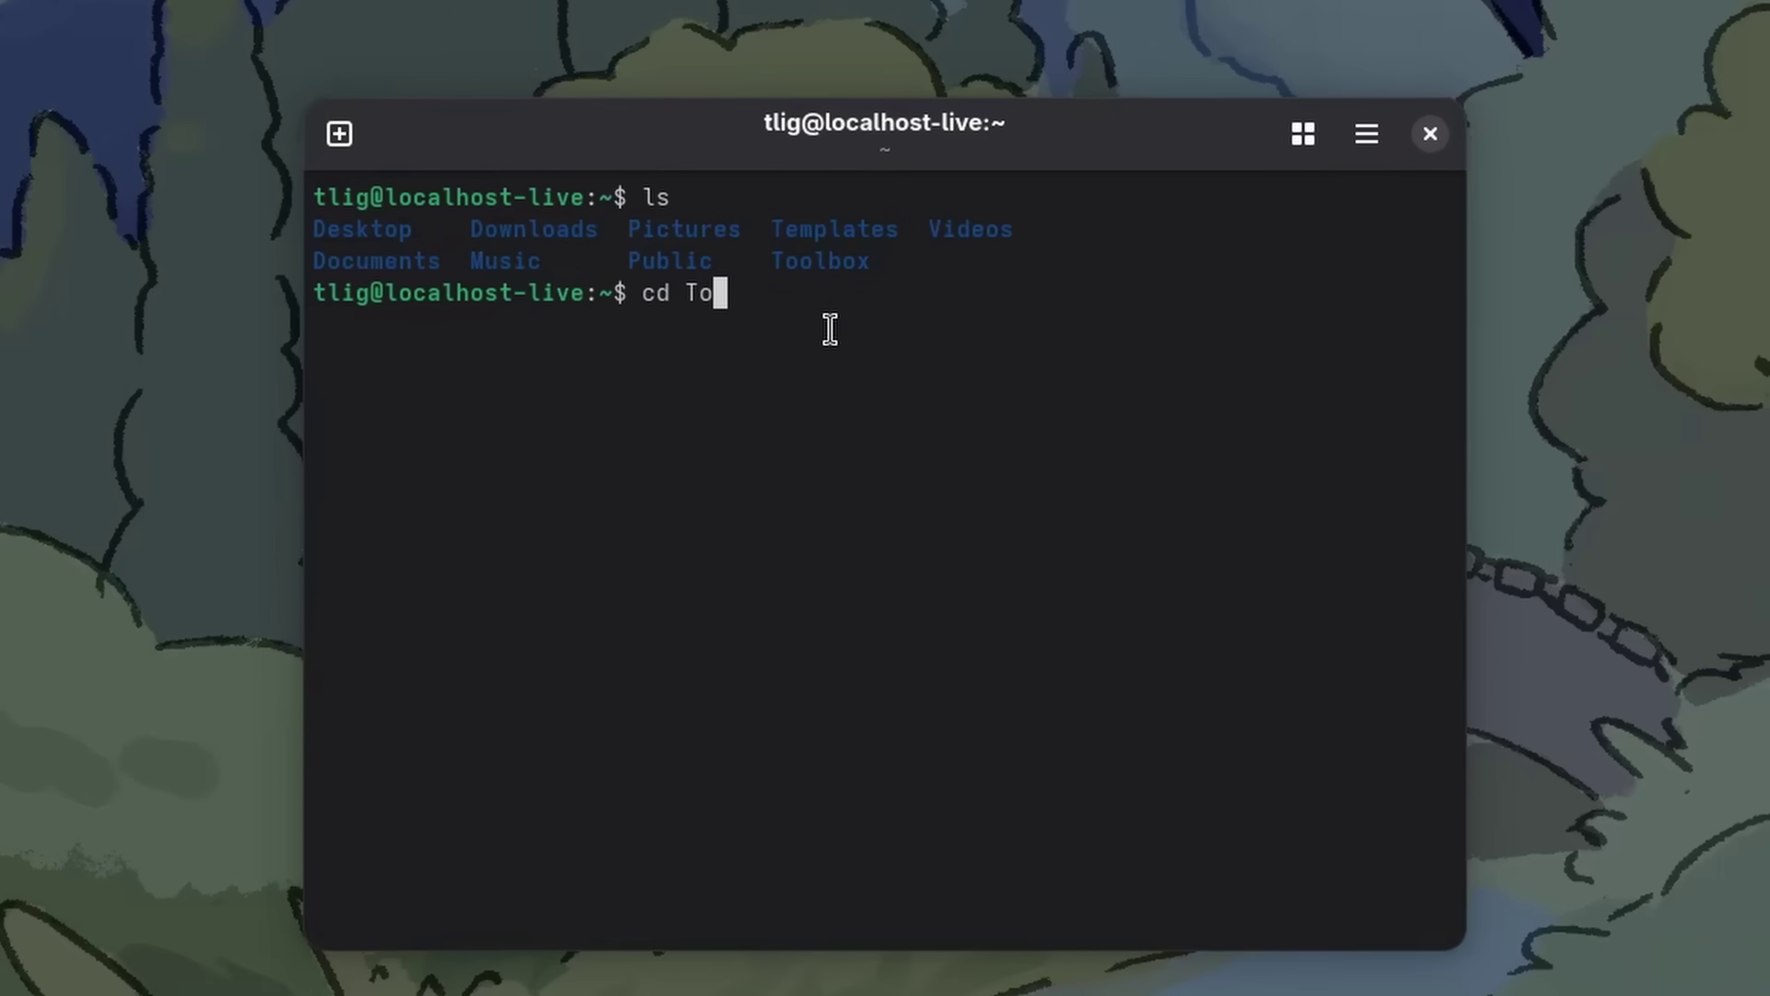
text(o)
key(Tab)
key(Return)
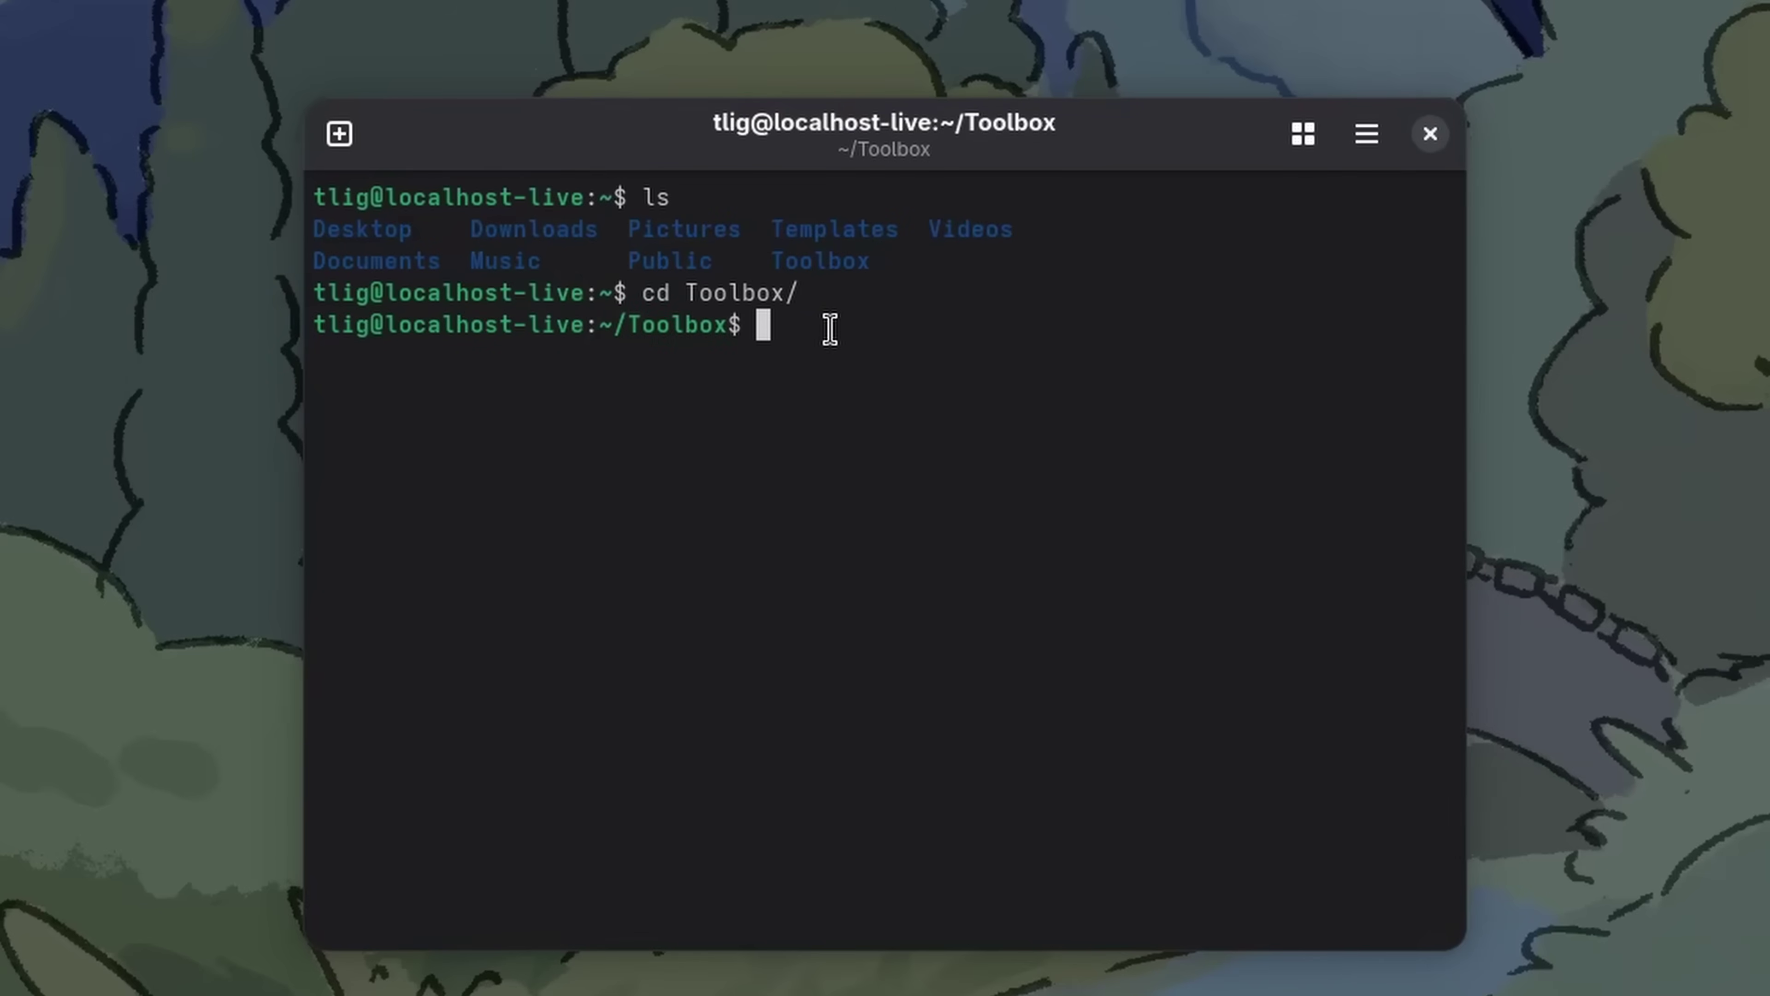
text(ls)
key(Return)
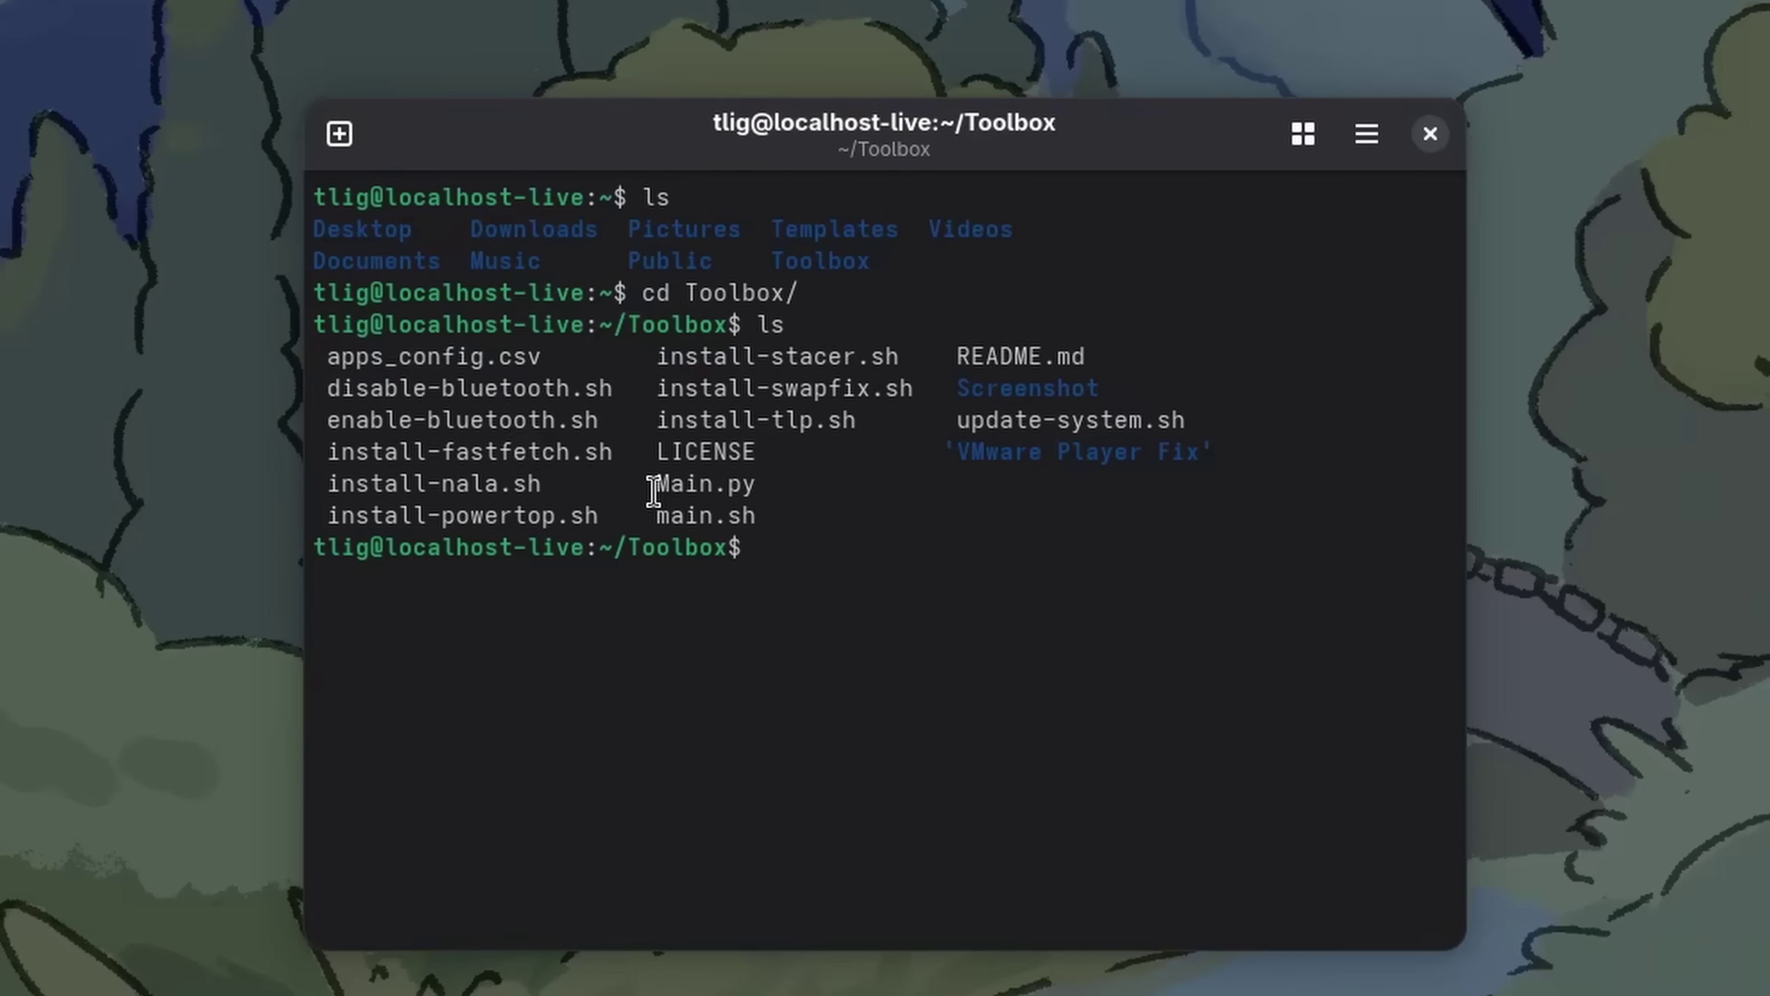
drag(653, 492, 763, 485)
click(853, 571)
text(pyth)
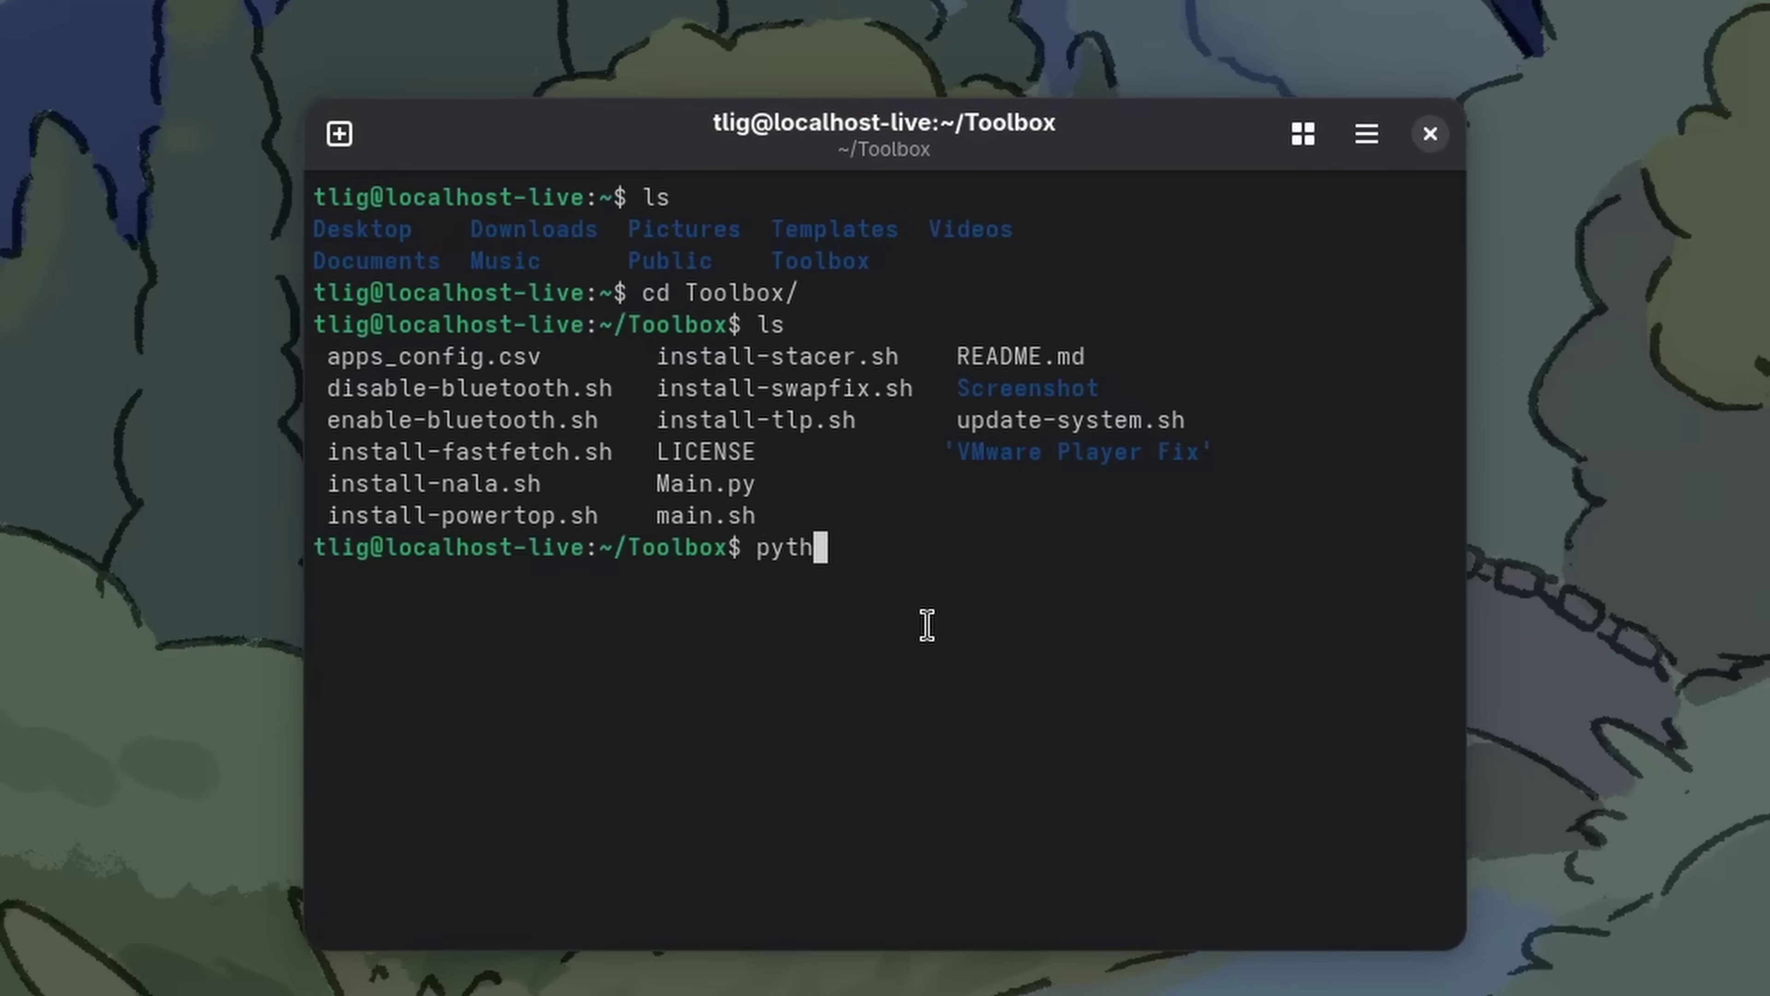
text(on3 Main.py)
Start the toolbox script, move its window right, and tick libreoffice* on the Remove list
key(Return)
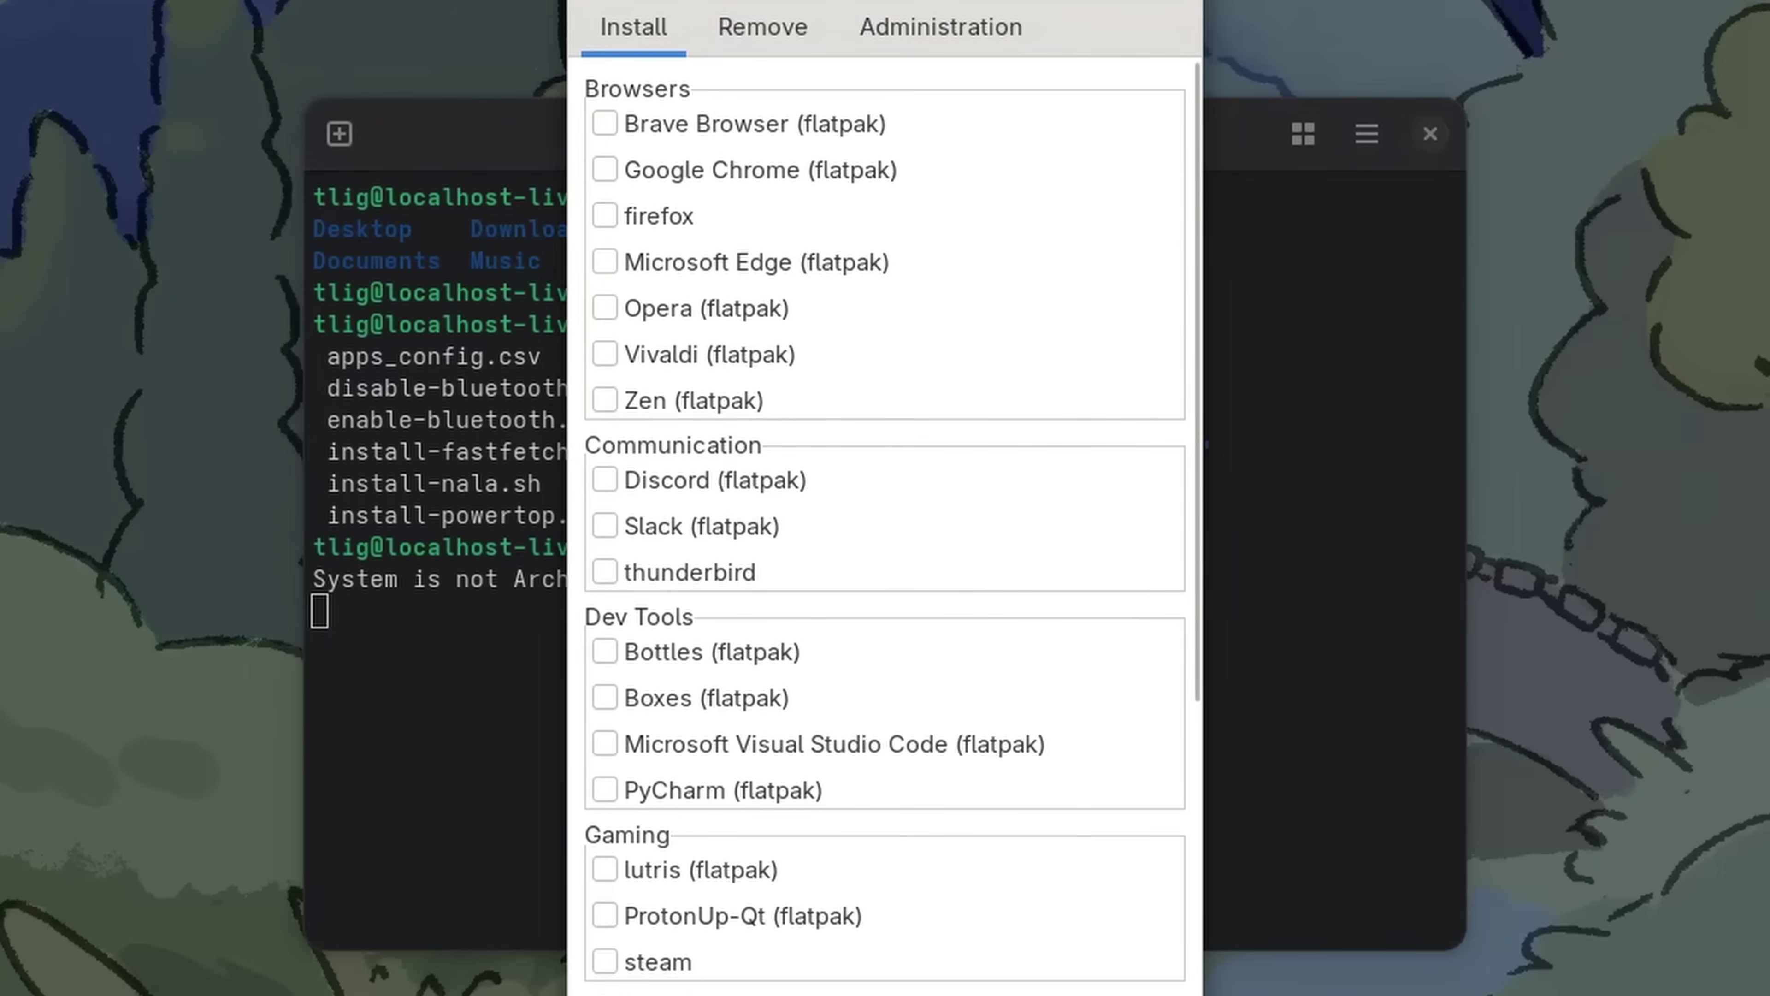
drag(1057, 2, 1737, 7)
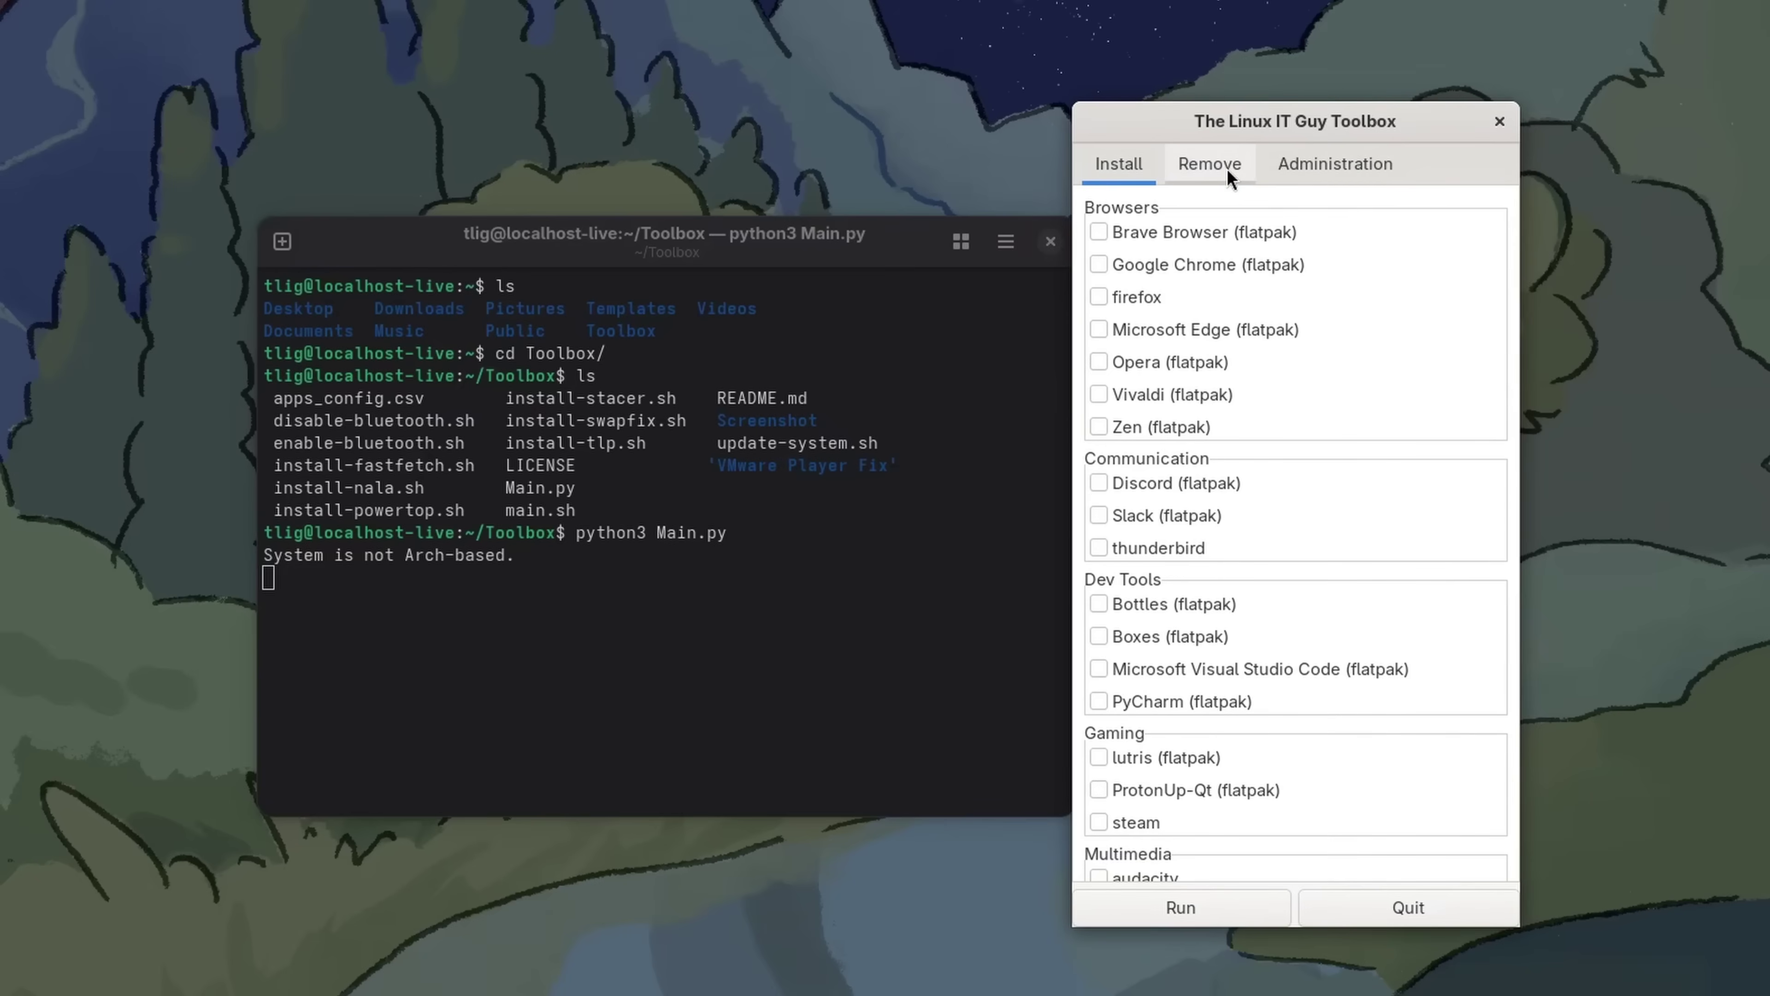
click(1228, 178)
scroll(1286, 502, down, 5)
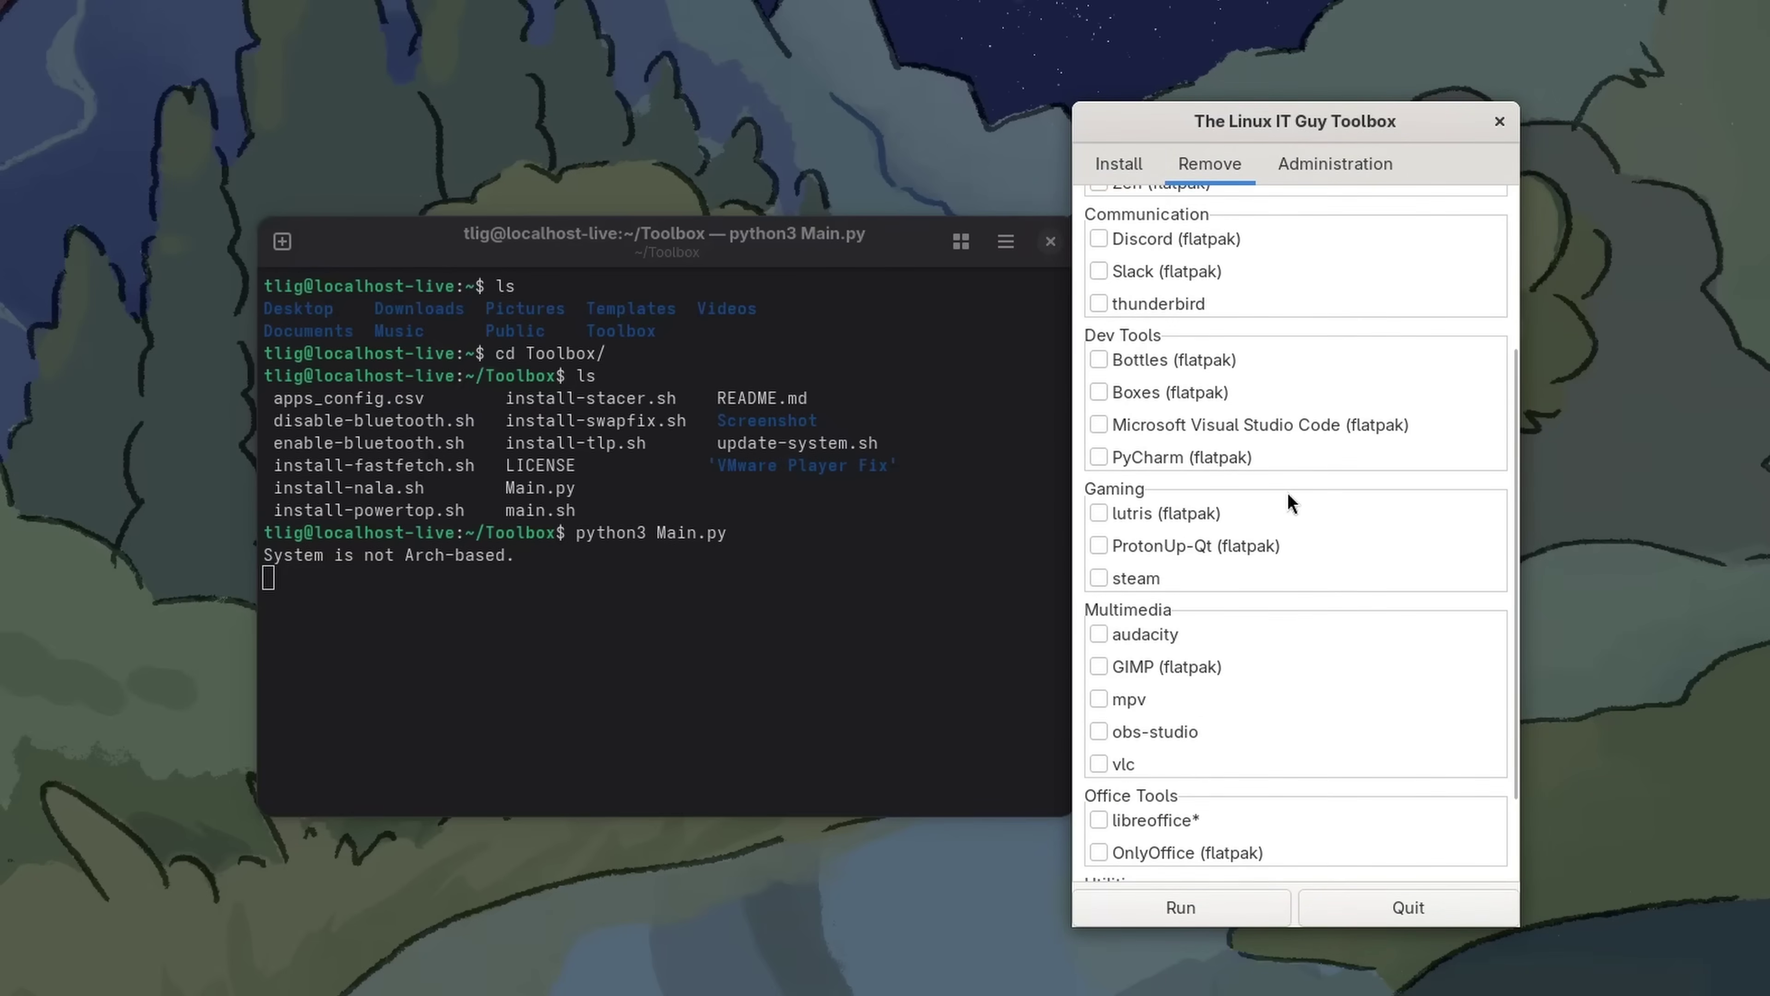
scroll(1289, 502, down, 2)
click(1160, 700)
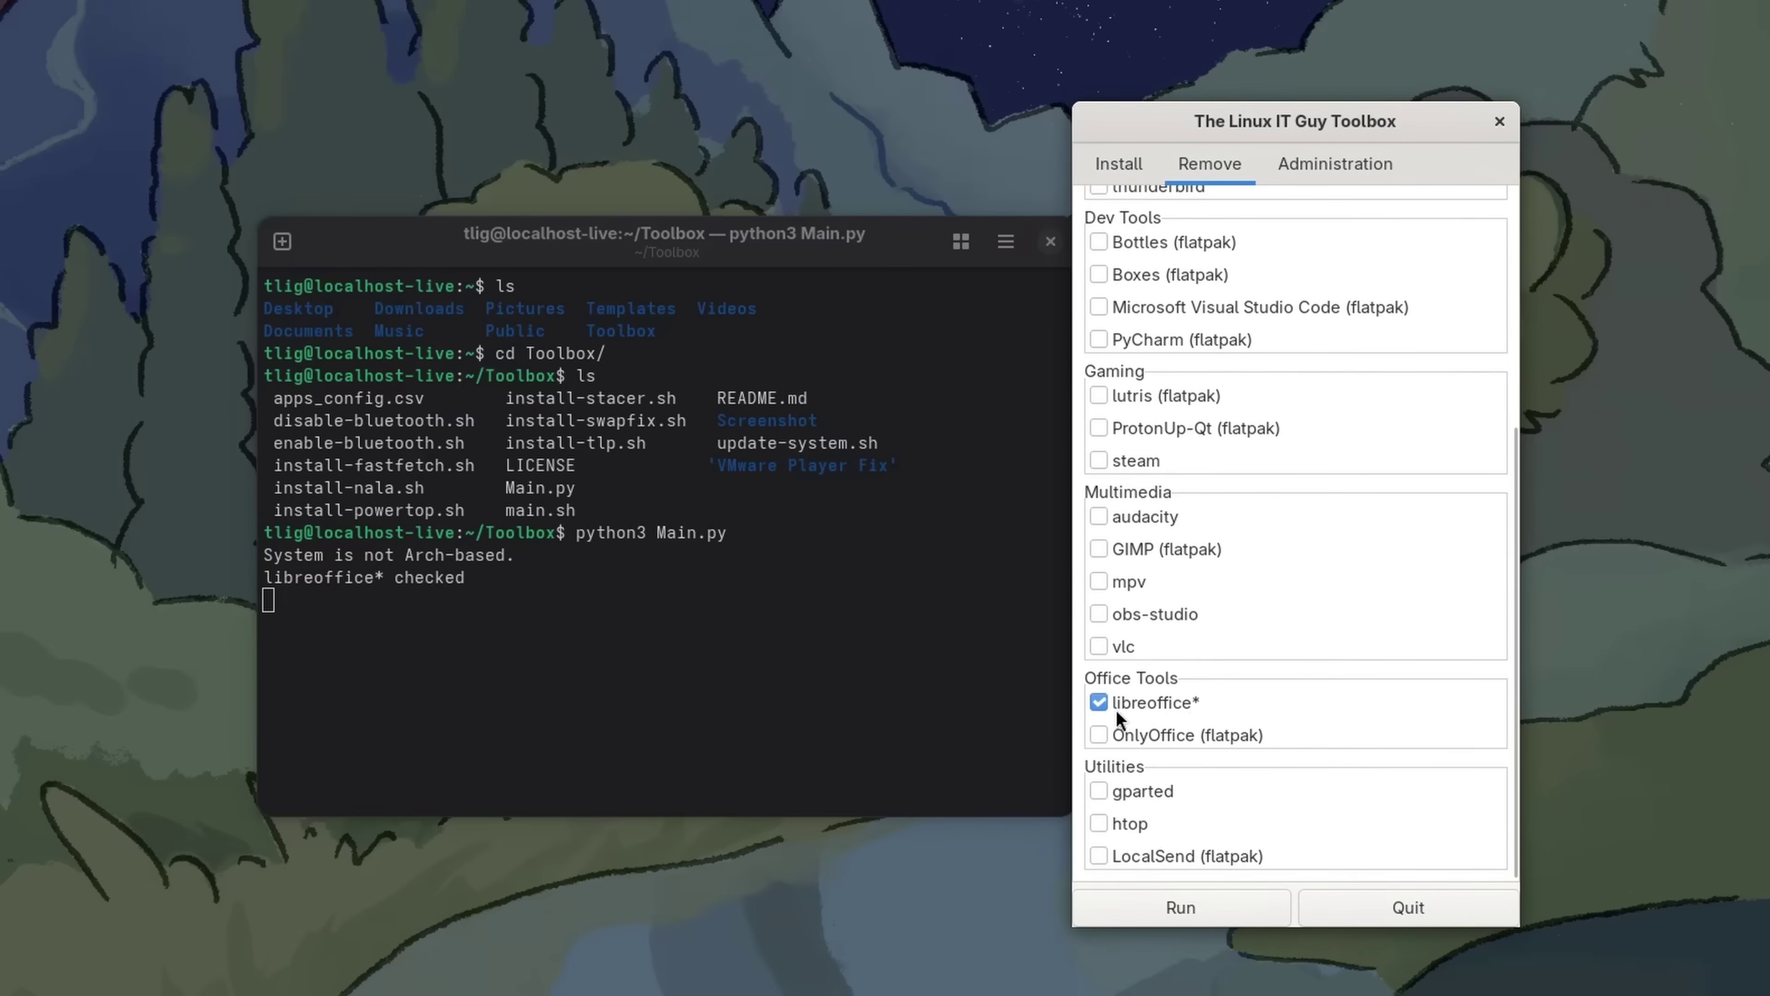
Run the removal and authorize it with the administrator password. Dismiss the completion notice and quit the toolbox
click(1146, 909)
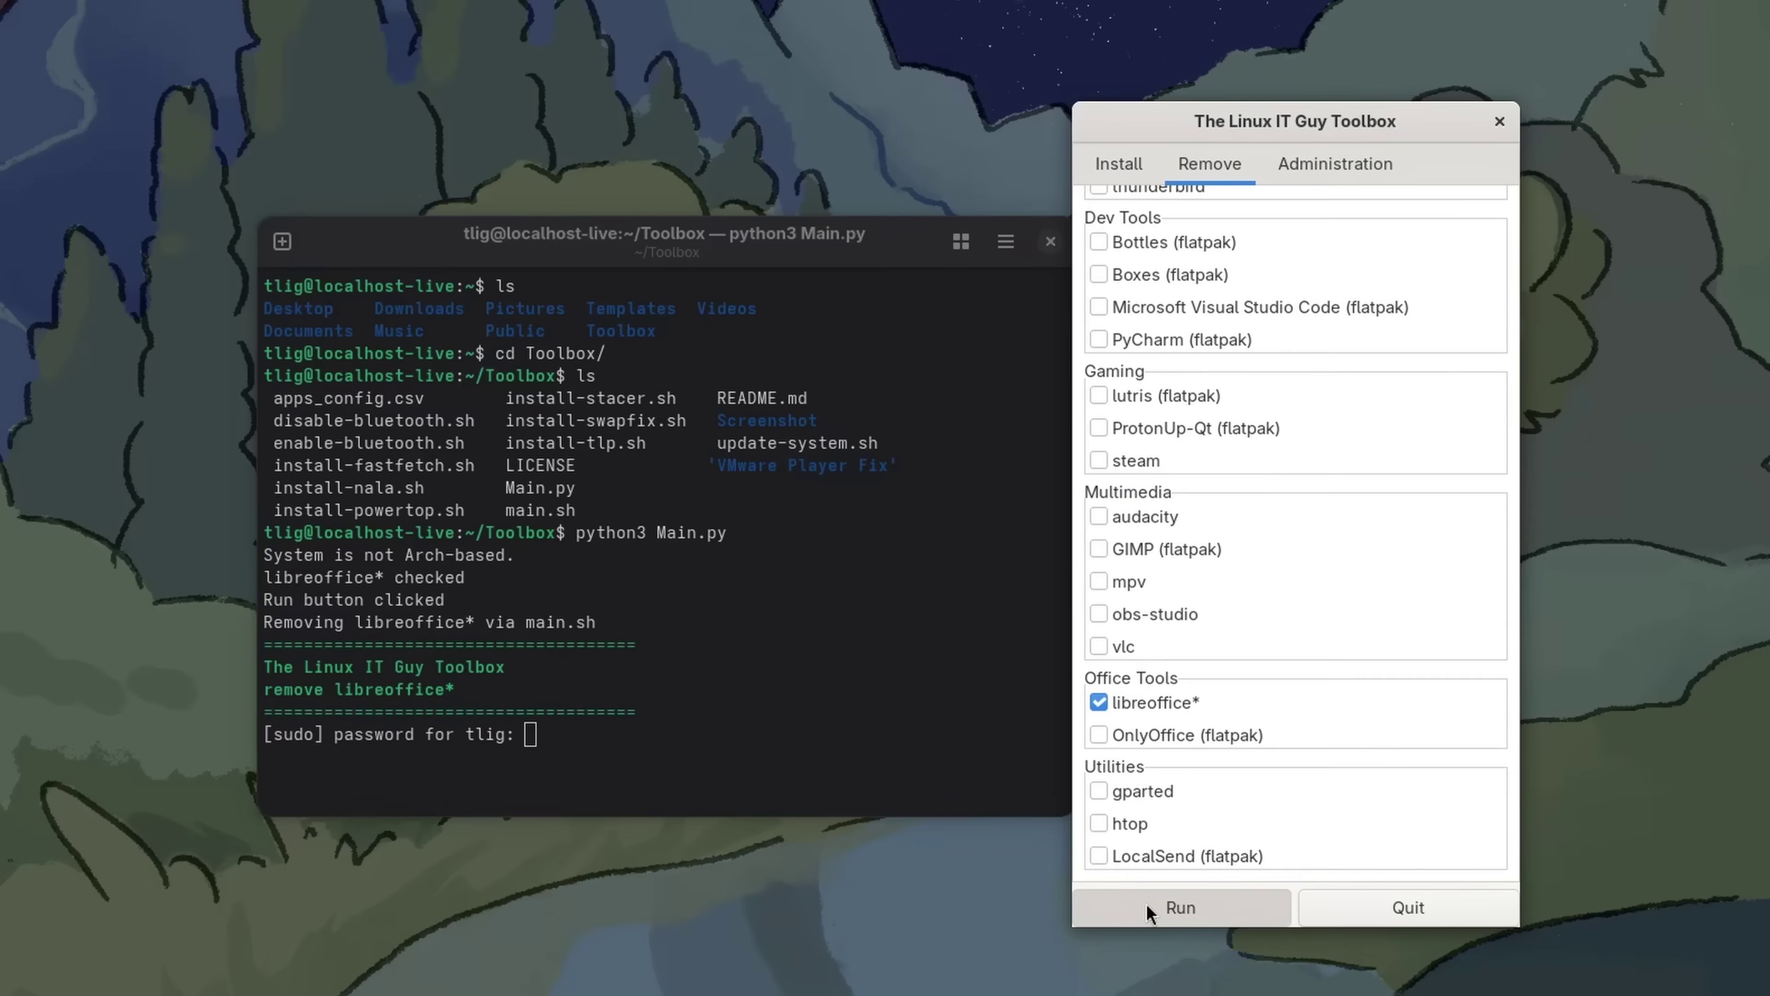
click(696, 764)
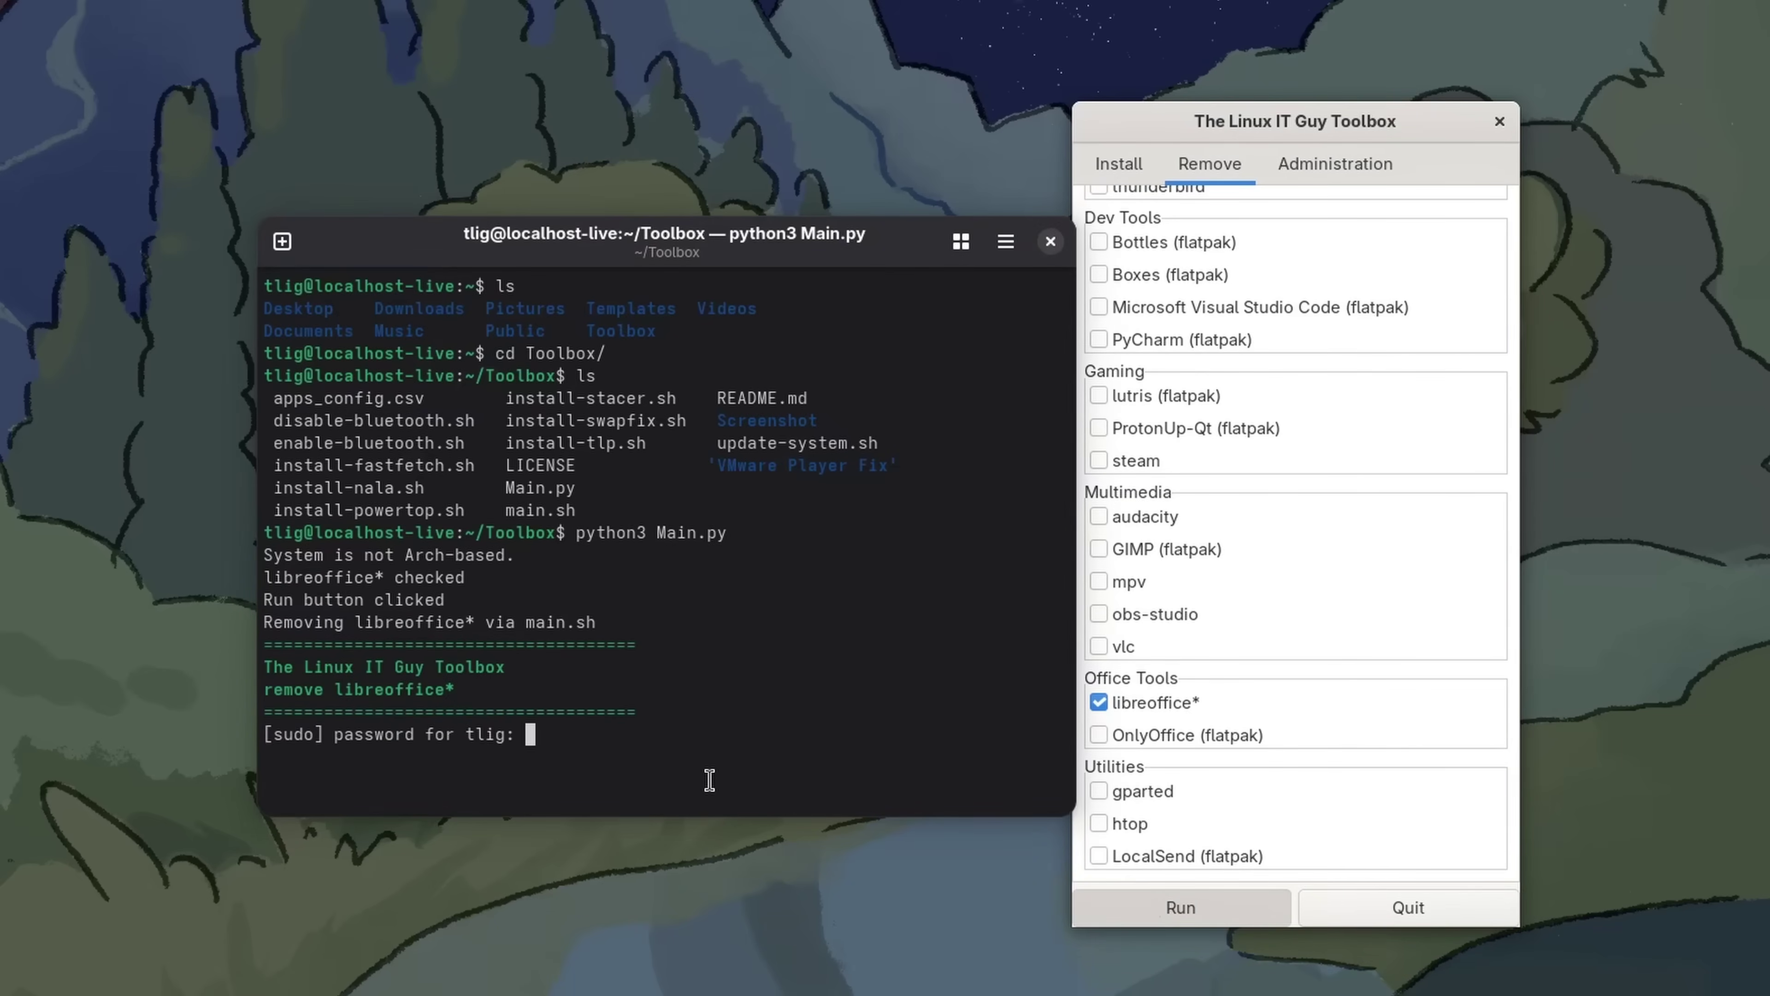
key(Return)
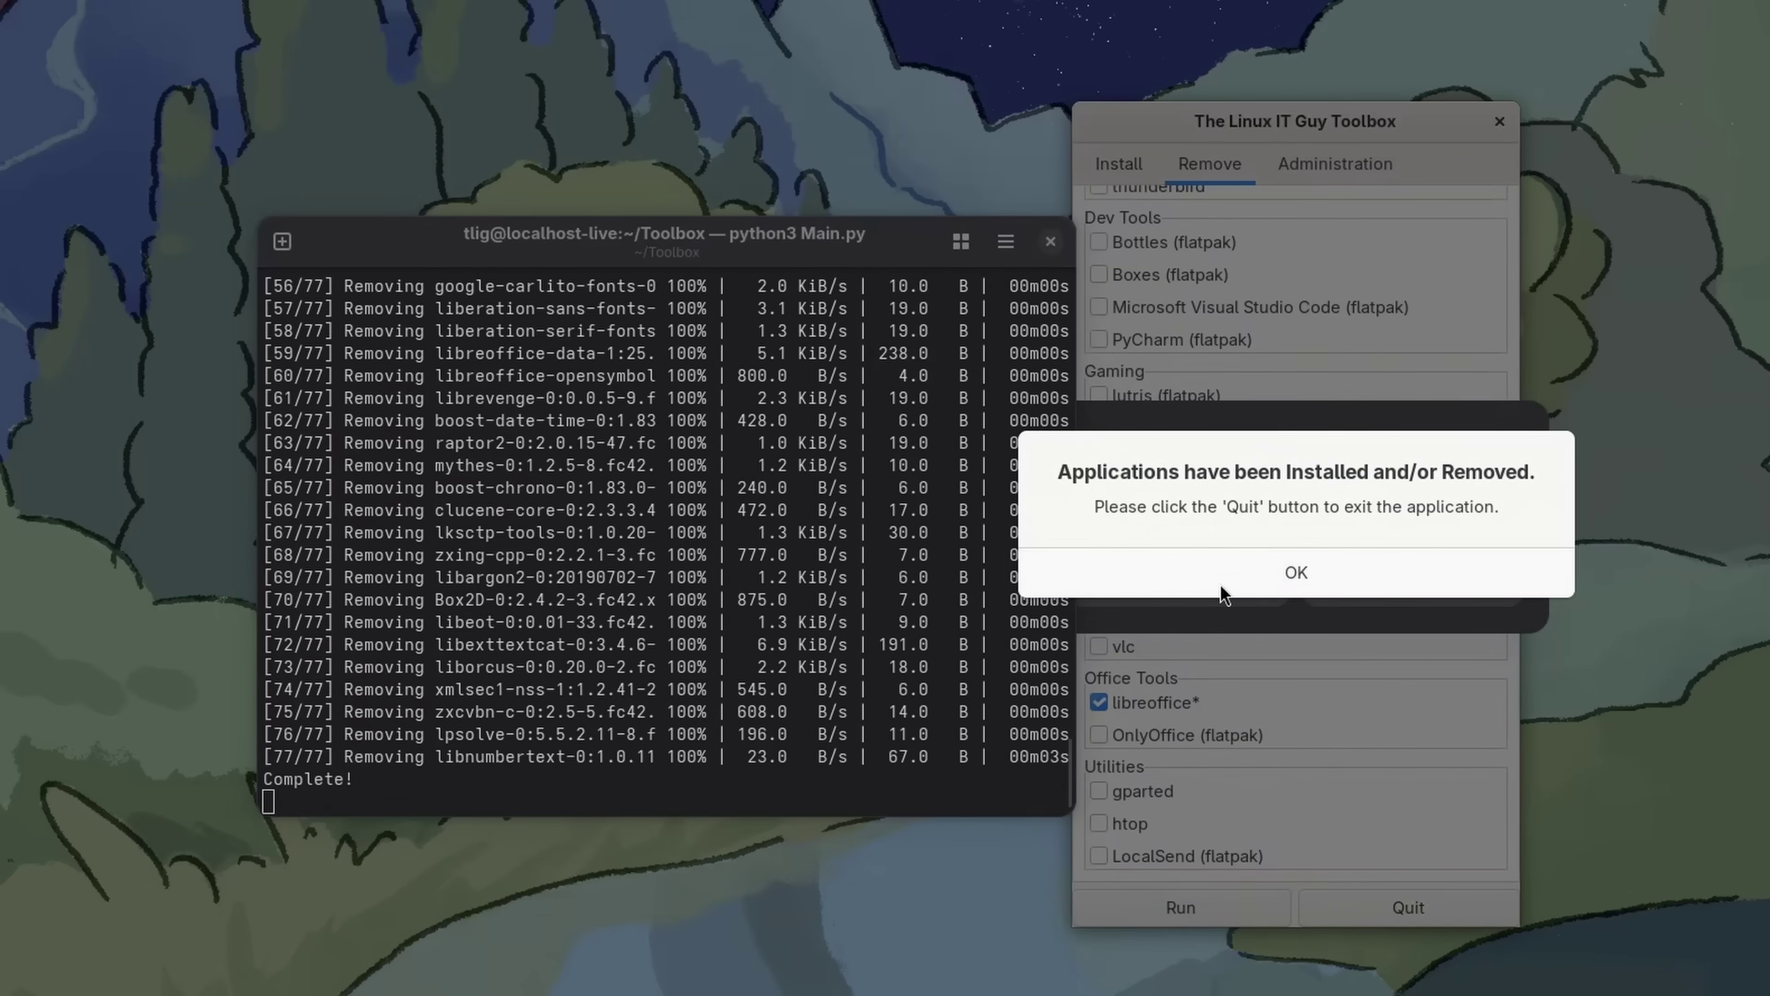
click(1220, 584)
click(1363, 908)
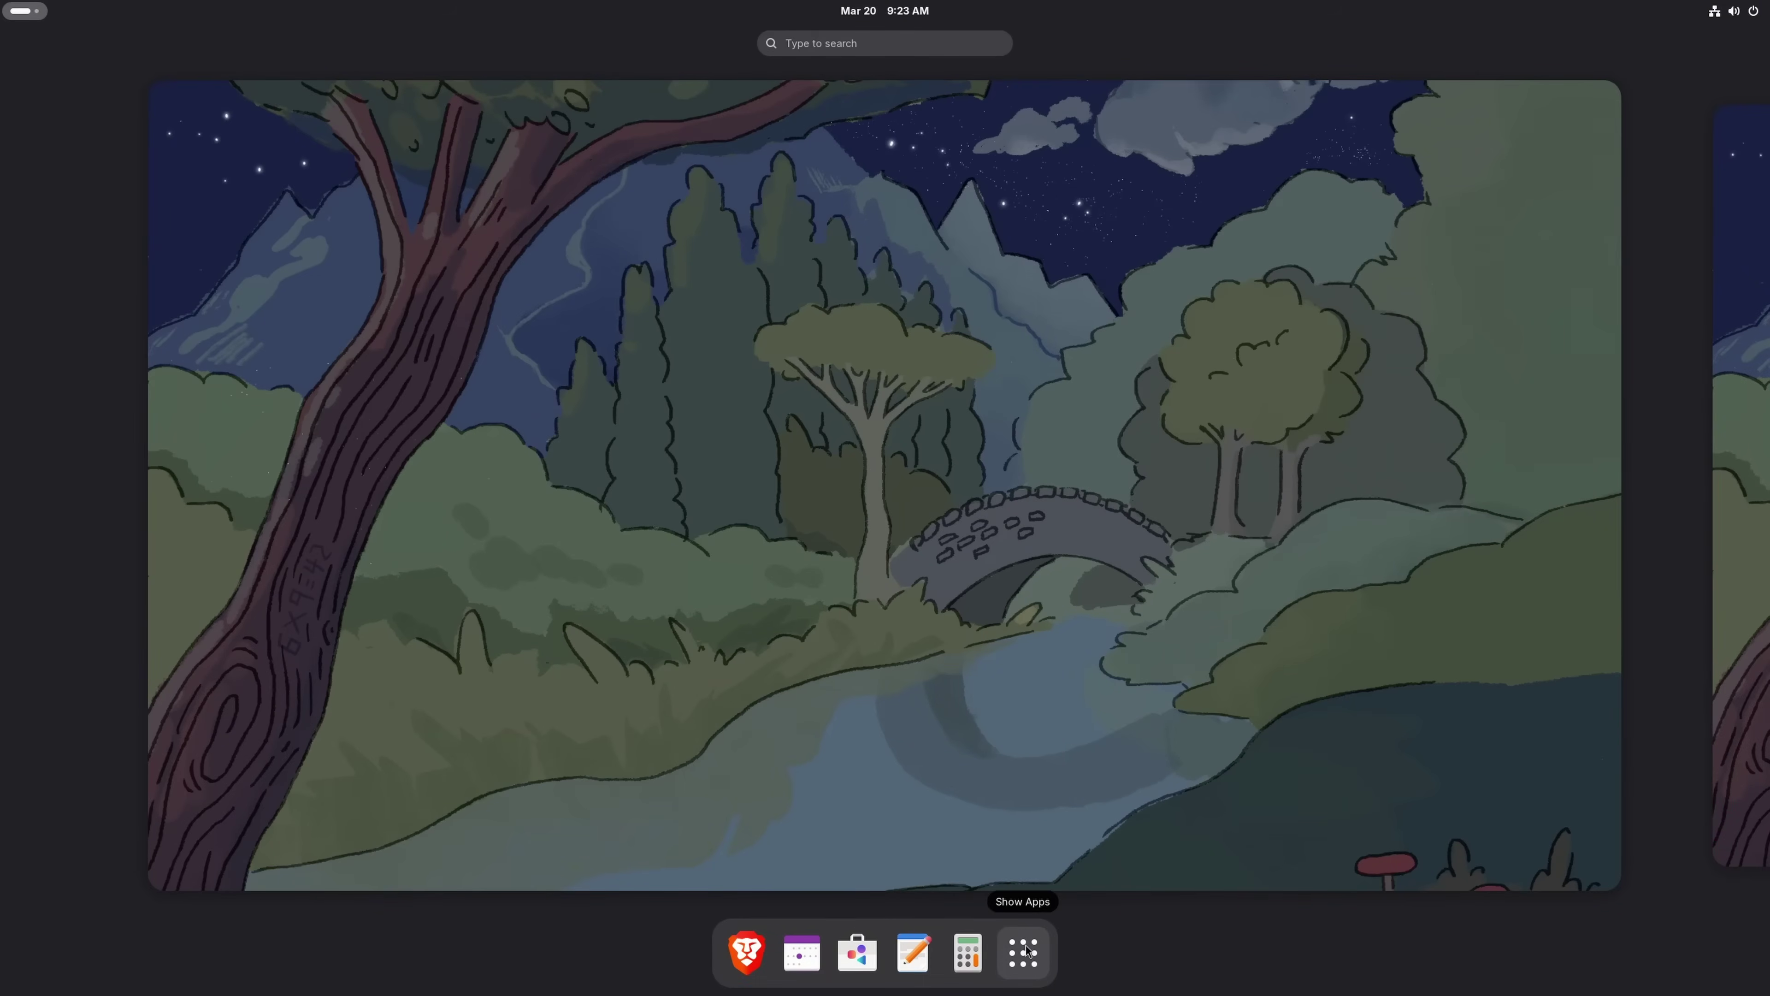
Show the full app grid to locate Settings
click(1023, 952)
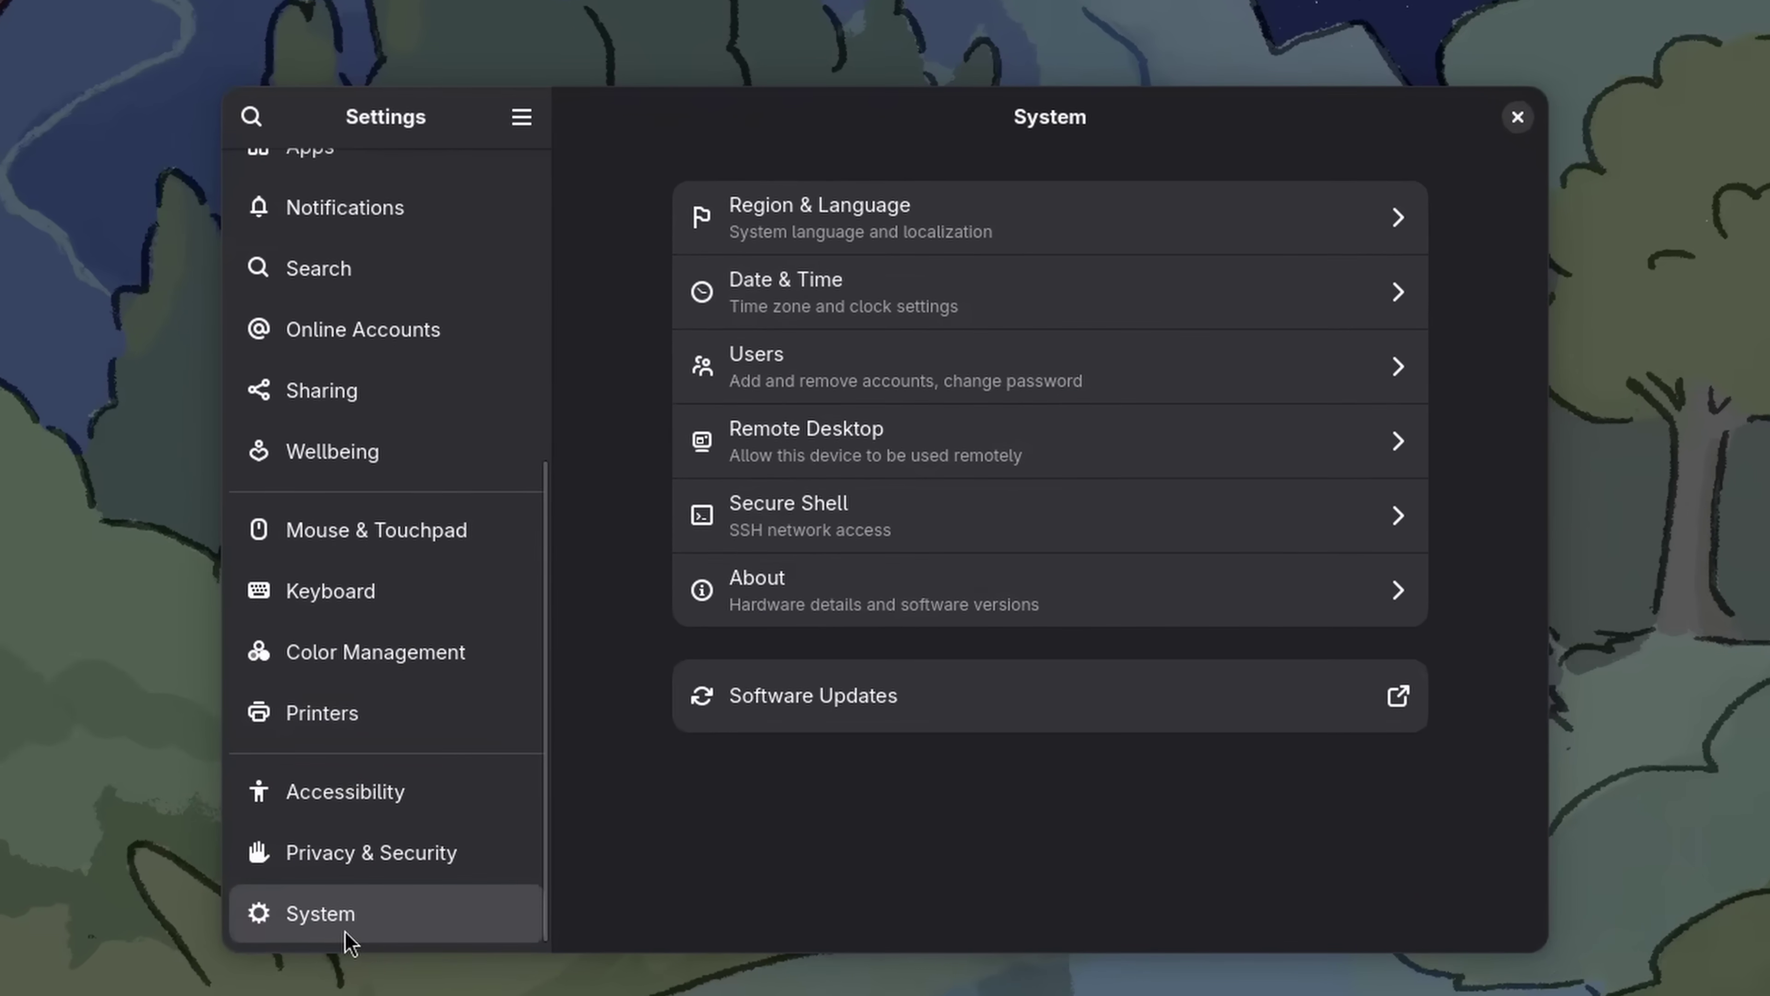
Open the About page and its System Details for Fedora Linux 42
click(825, 592)
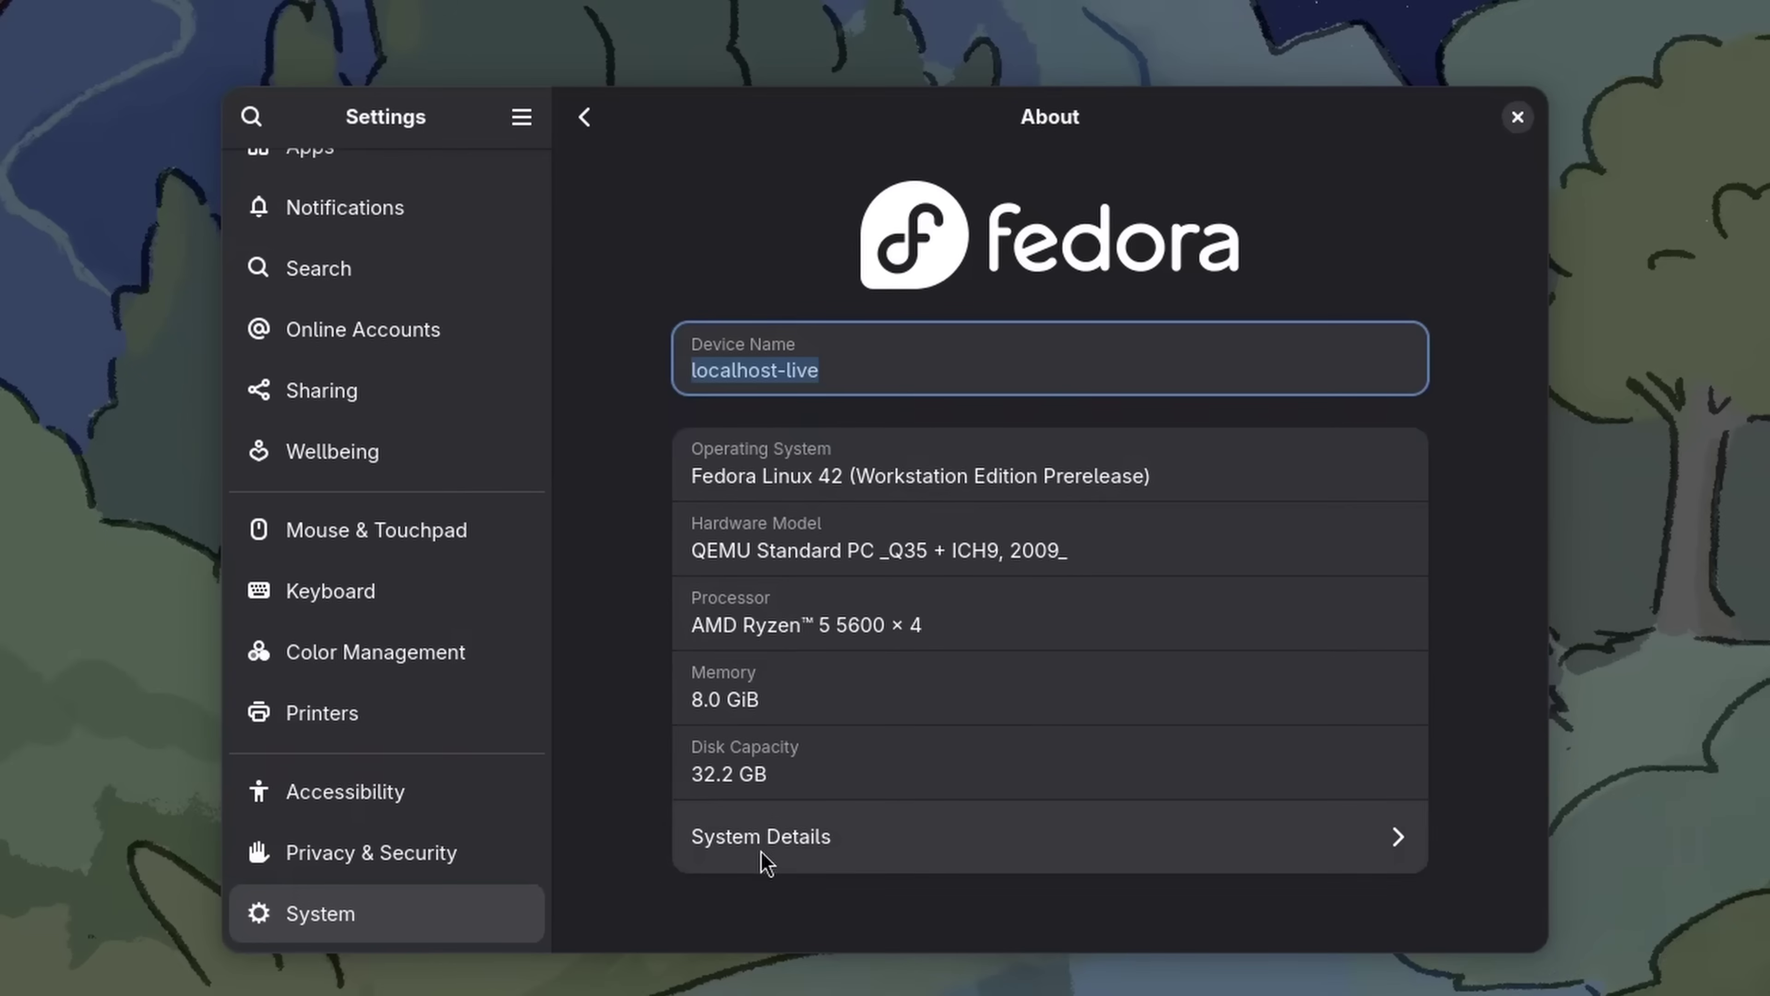
click(767, 863)
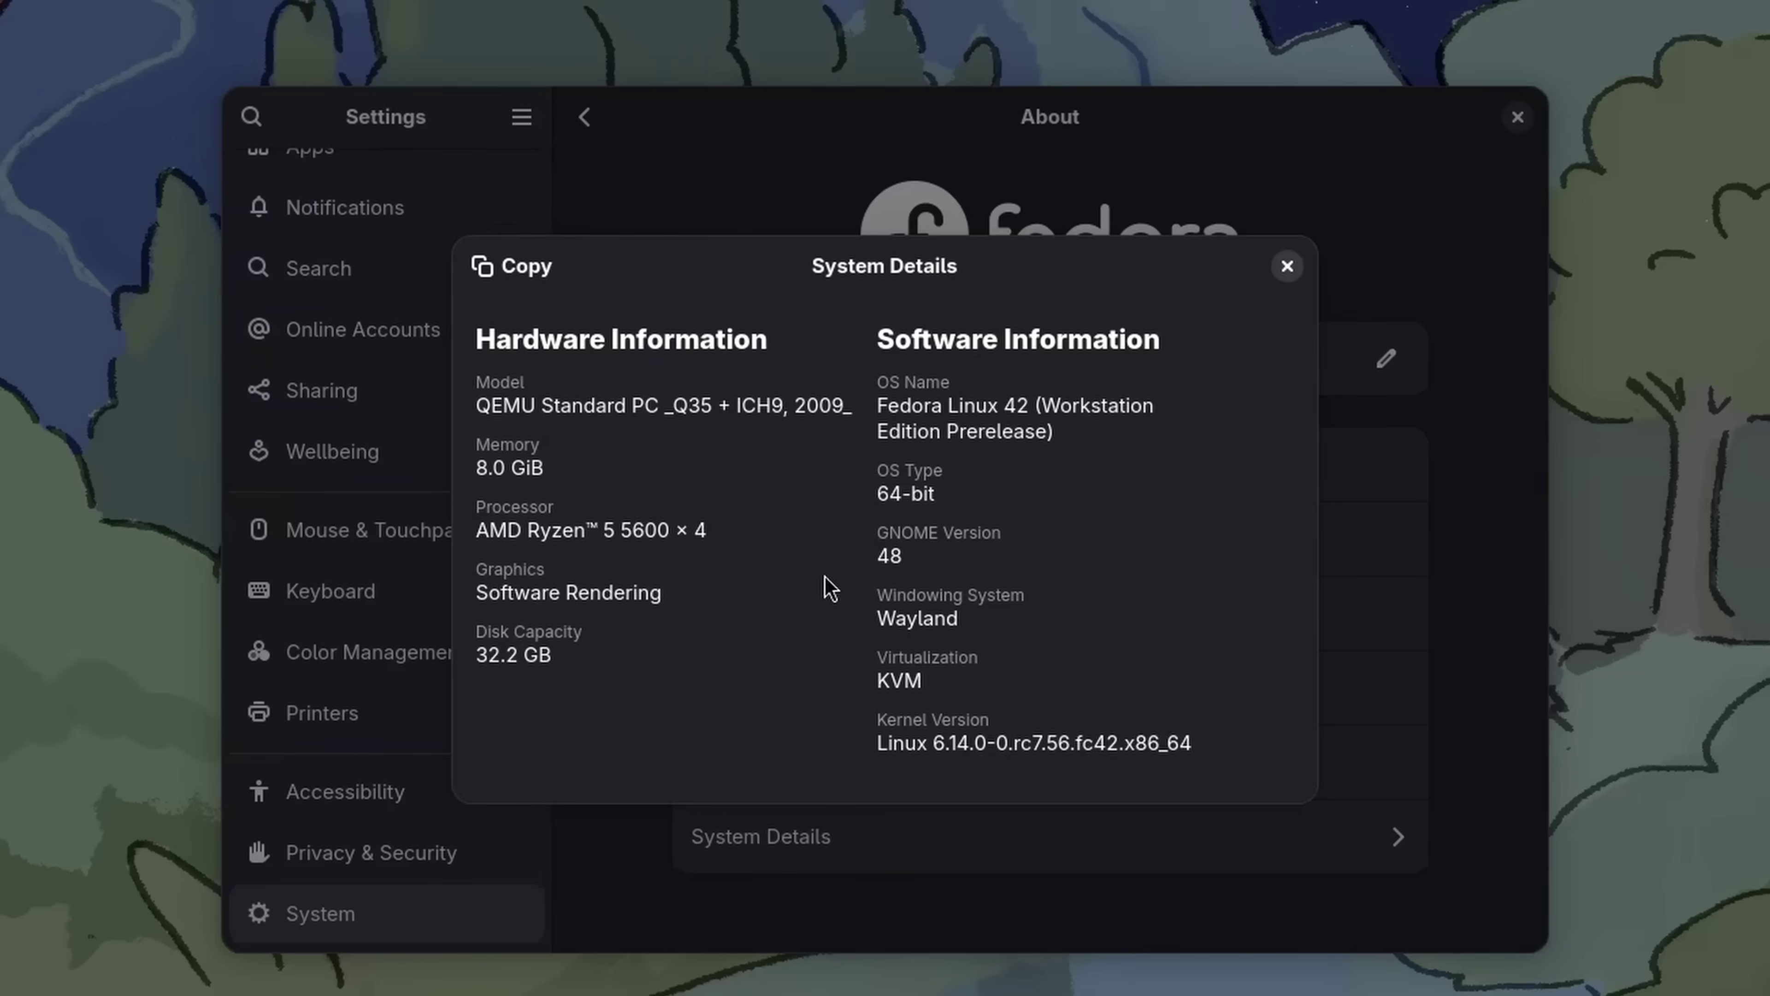